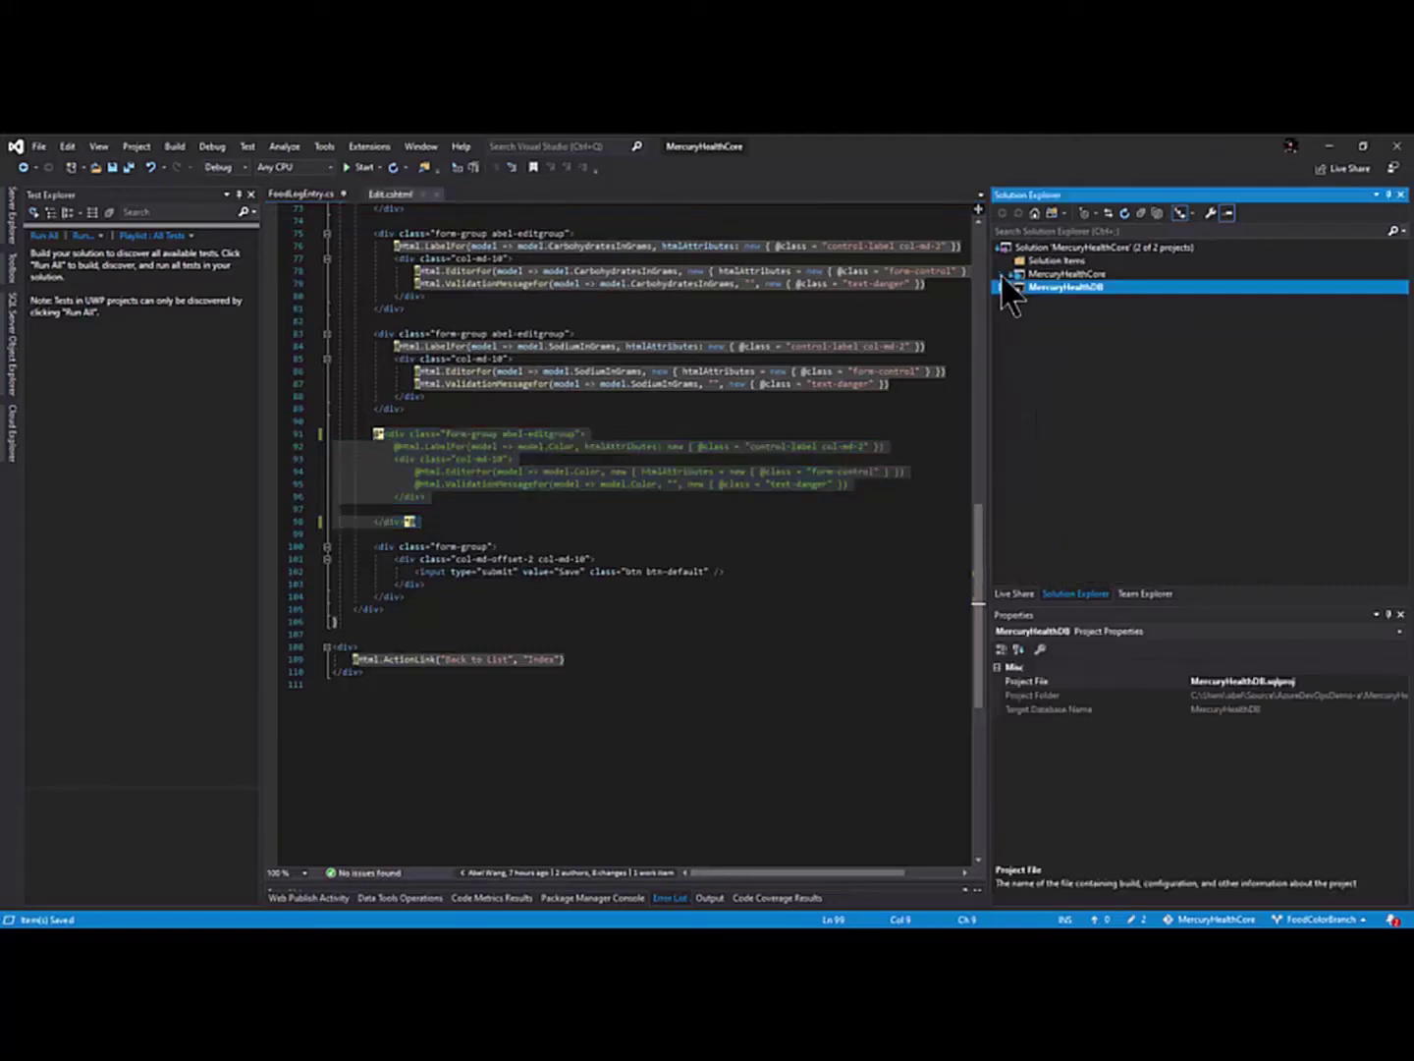
Step: Delete the Color column from the FoodLogEntries table in the MercuryHealthDB project and save the table script
{"action": "left_click", "coordinate": [1003, 288]}
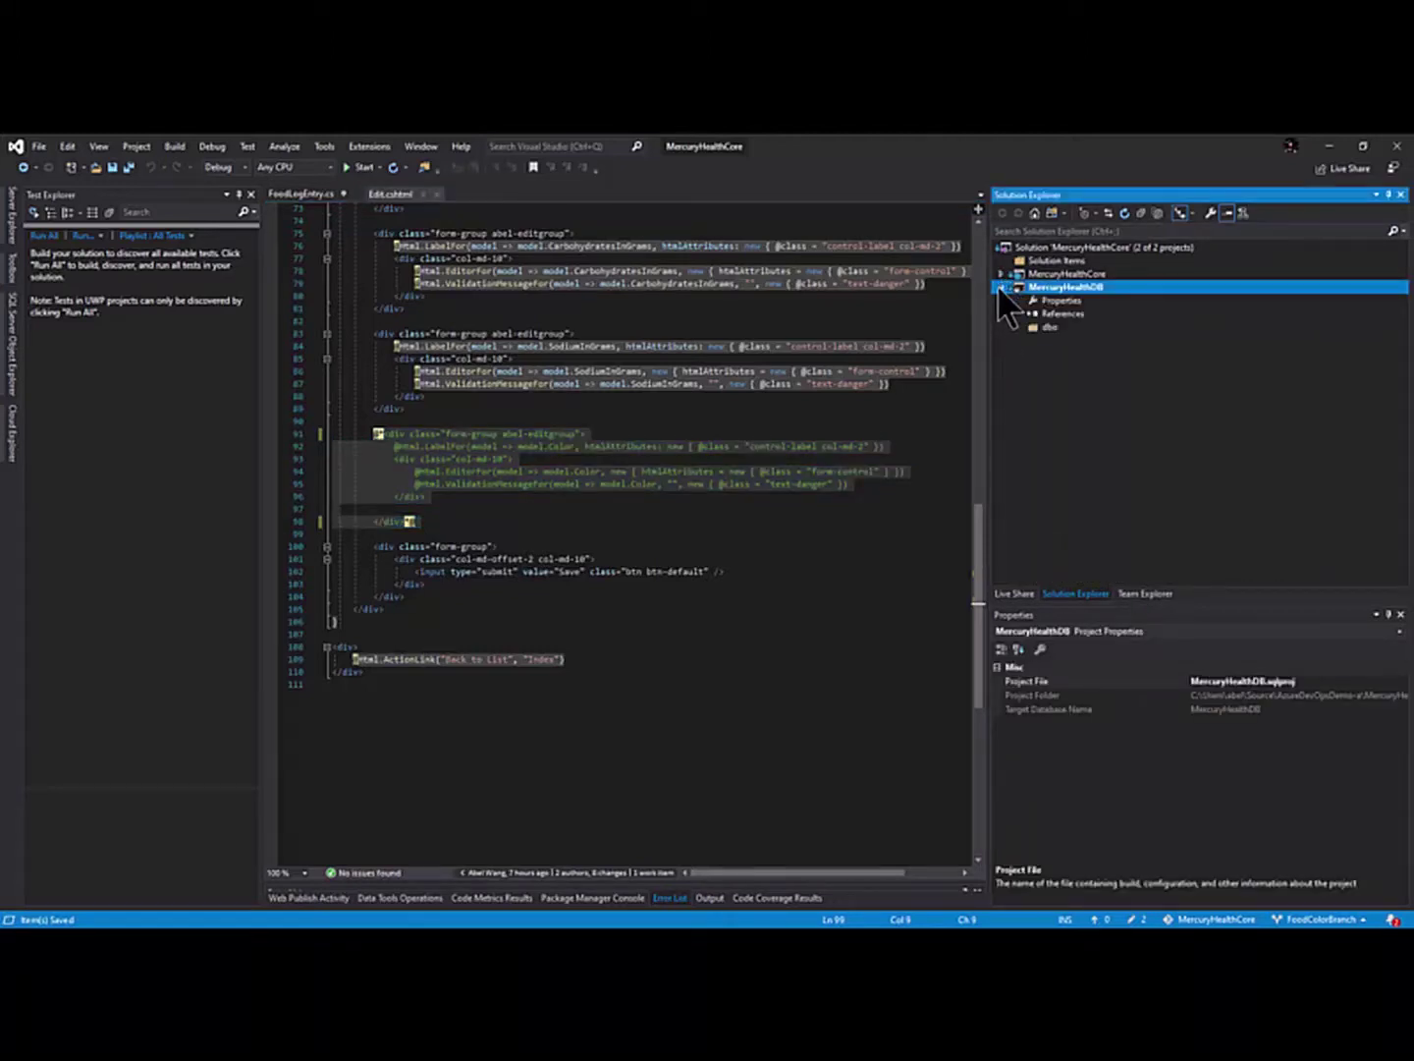
{"action": "left_click", "coordinate": [1016, 327]}
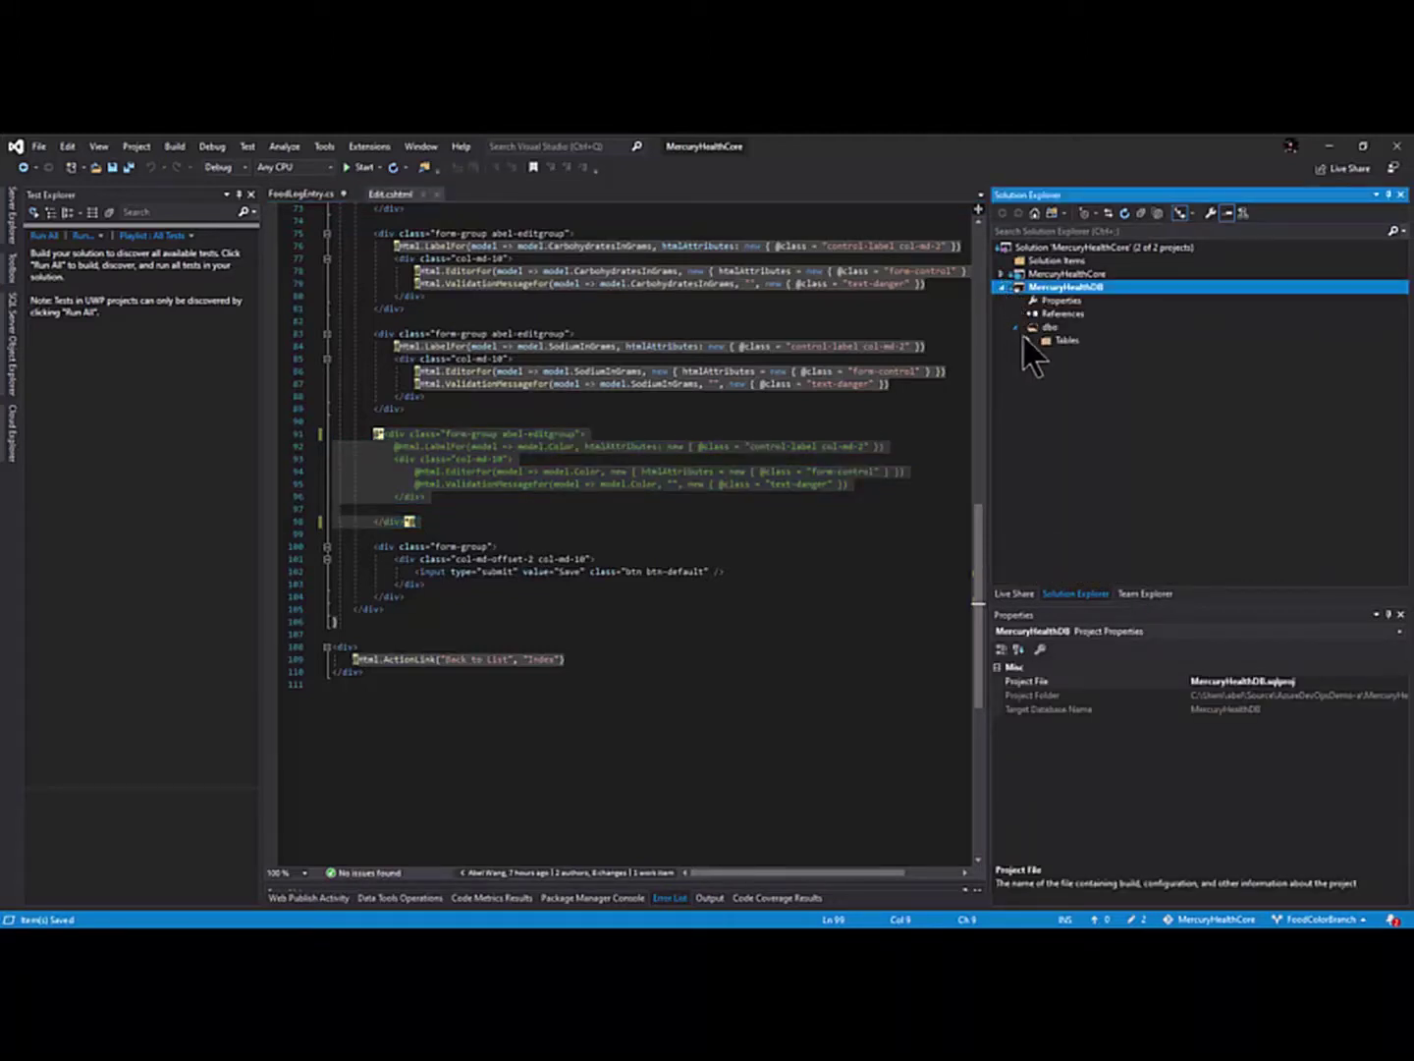
{"action": "left_click", "coordinate": [1028, 340]}
{"action": "double_click", "coordinate": [1105, 381]}
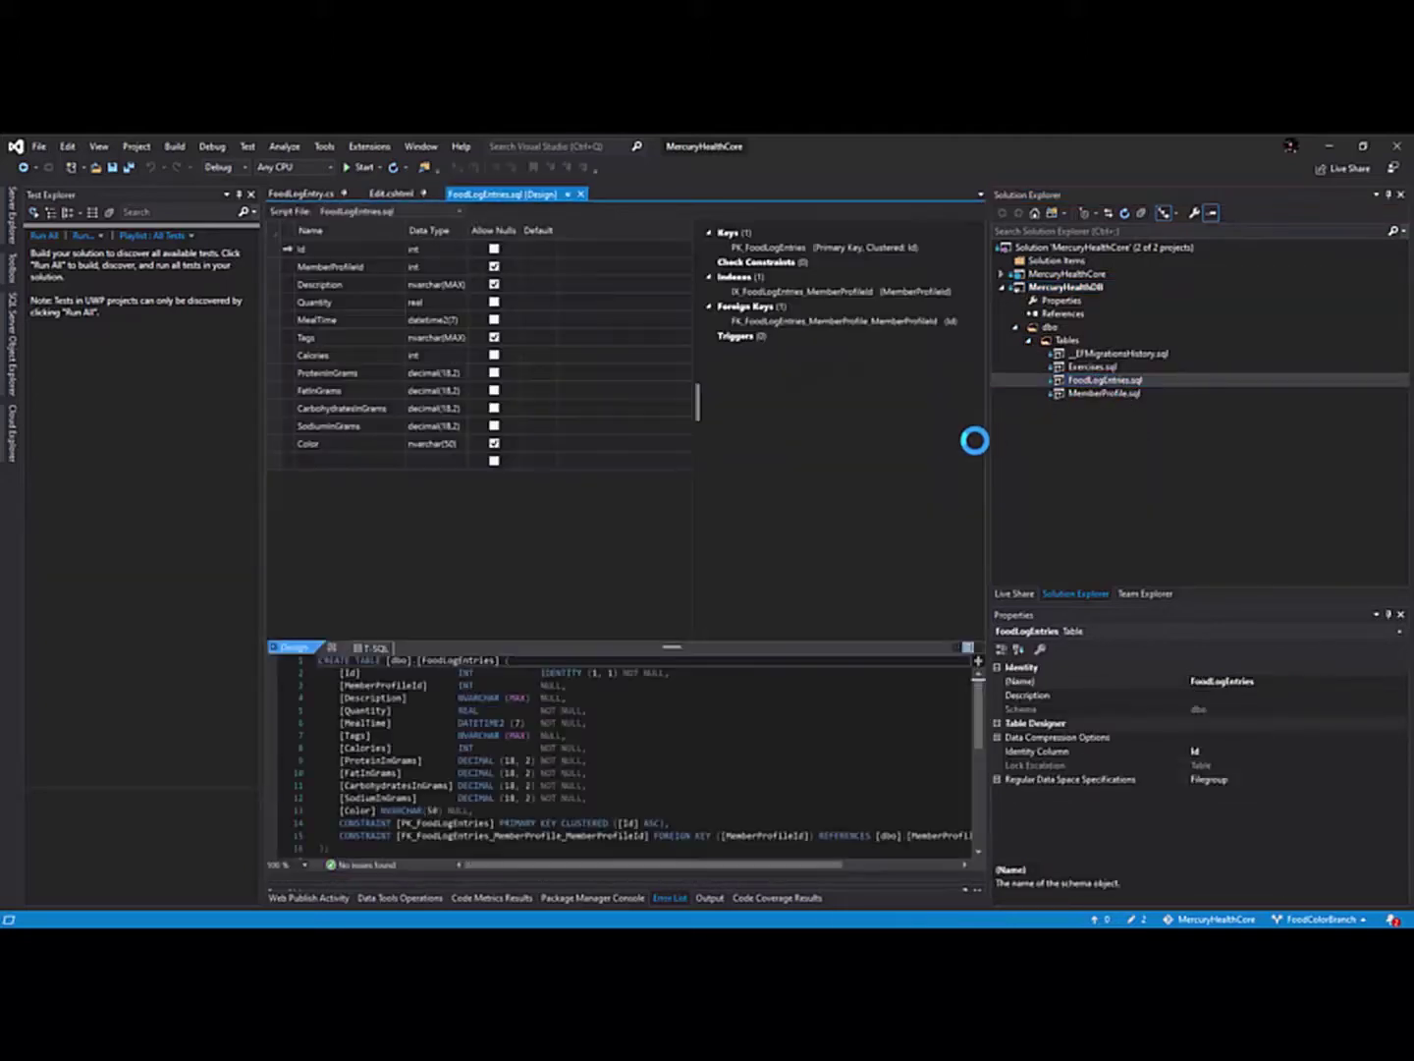
{"action": "left_click", "coordinate": [274, 448]}
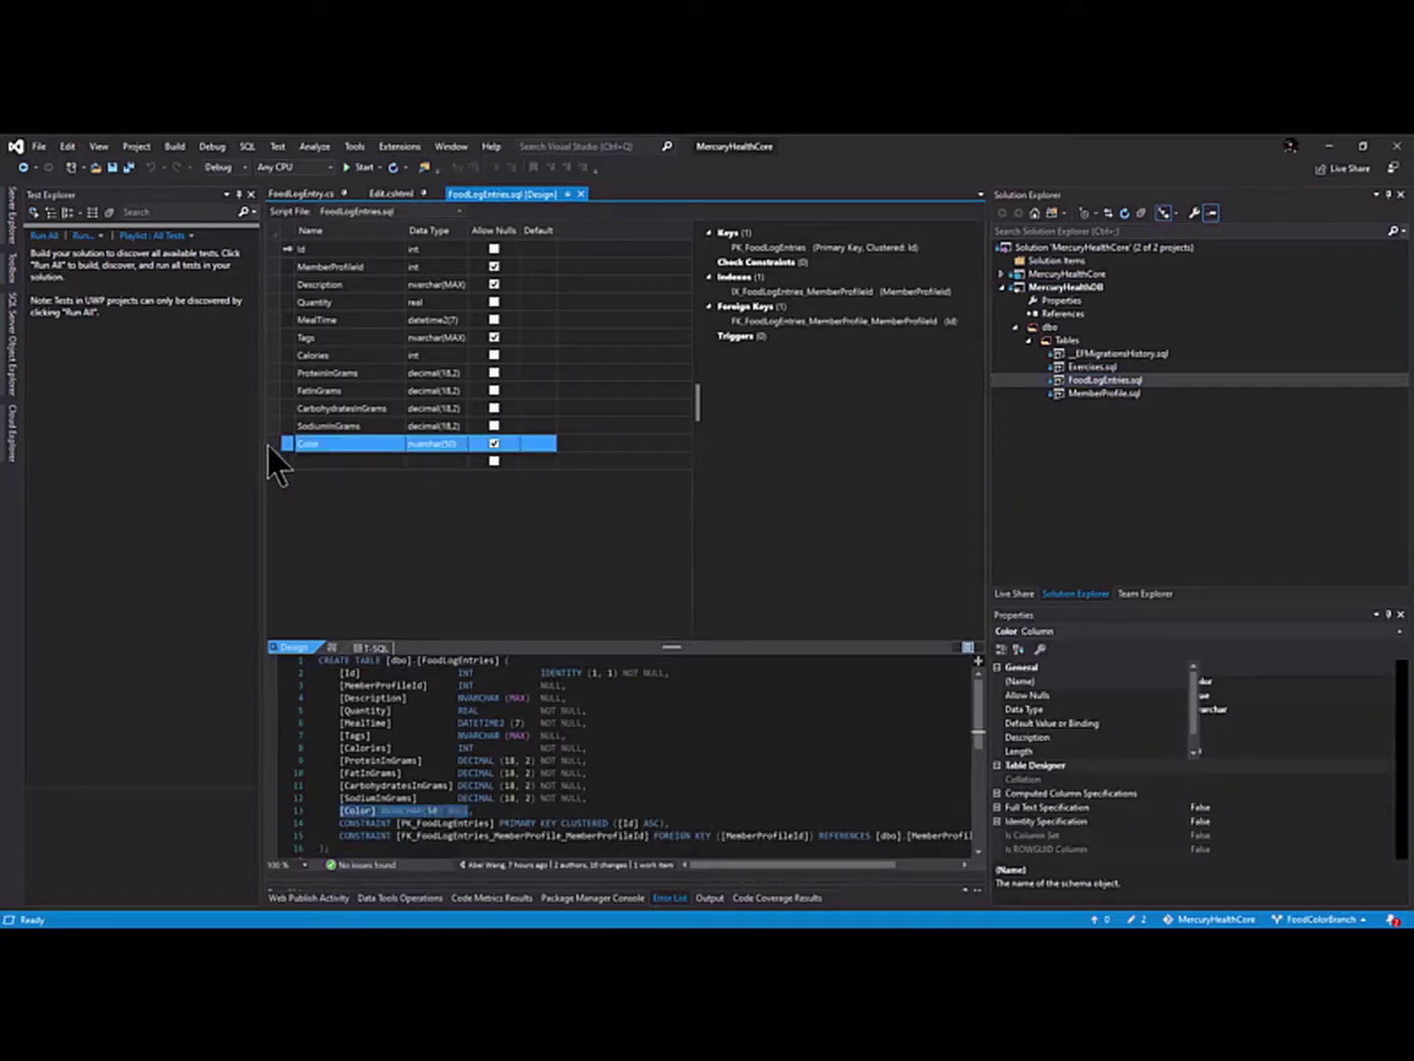
{"action": "key", "text": "Delete"}
{"action": "key", "text": "ctrl+s"}
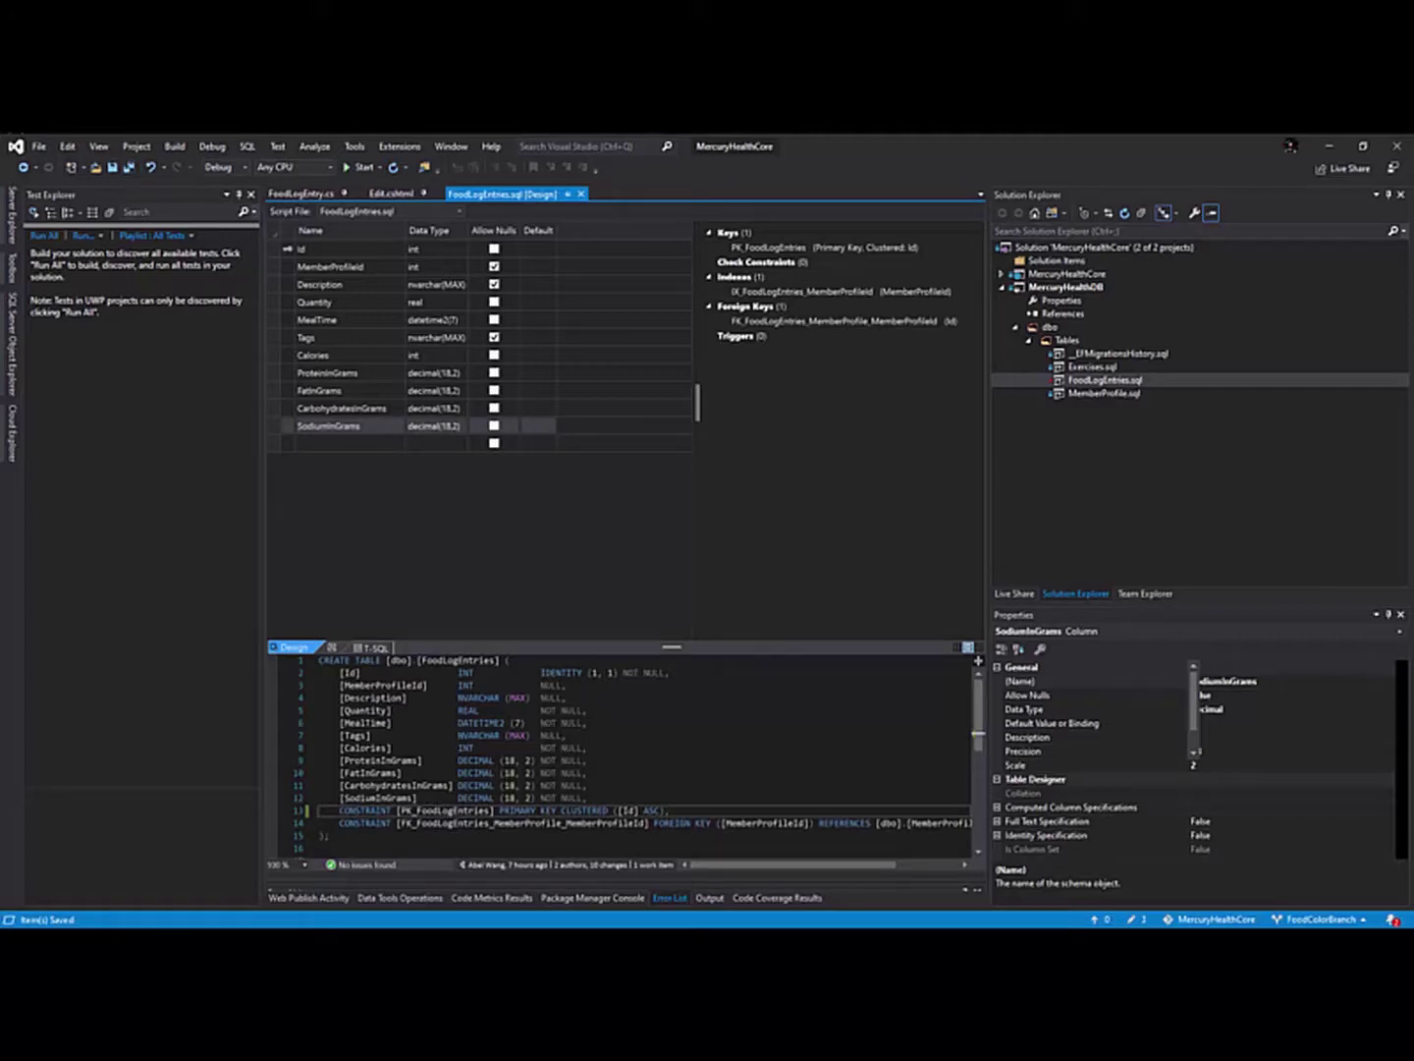
Step: Switch to the Git terminal, commit all changed files with the message "demo changes" and push them to the remote FoodColorBranch
{"action": "key", "text": "alt+Tab"}
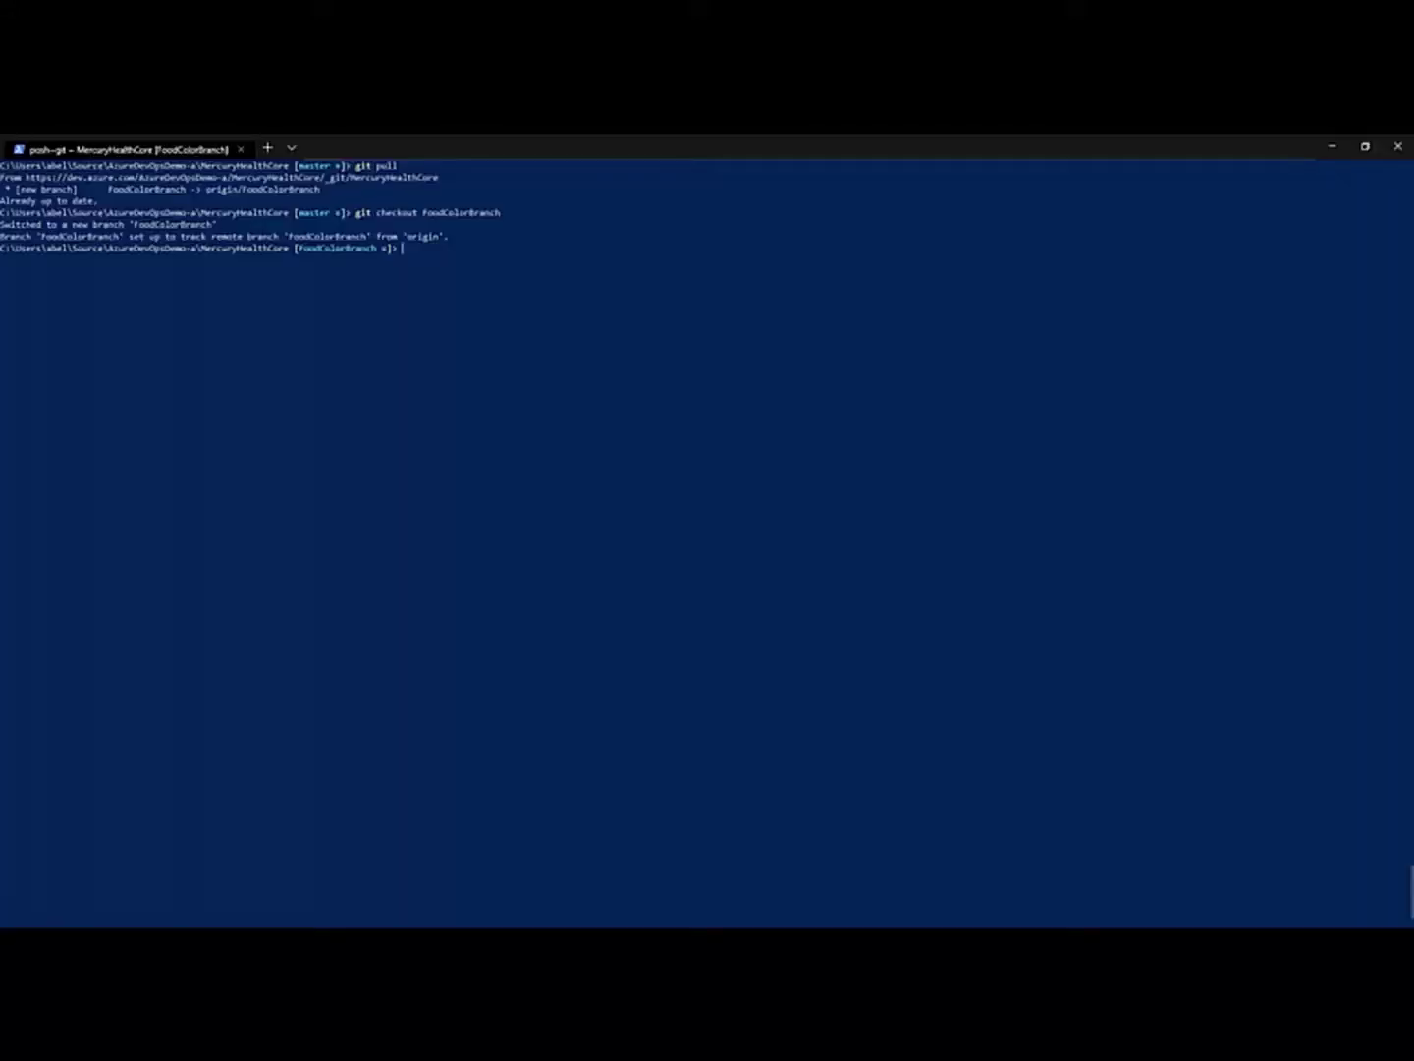
{"action": "type", "text": "git add *"}
{"action": "key", "text": "Return"}
{"action": "type", "text": "git commit -m \""}
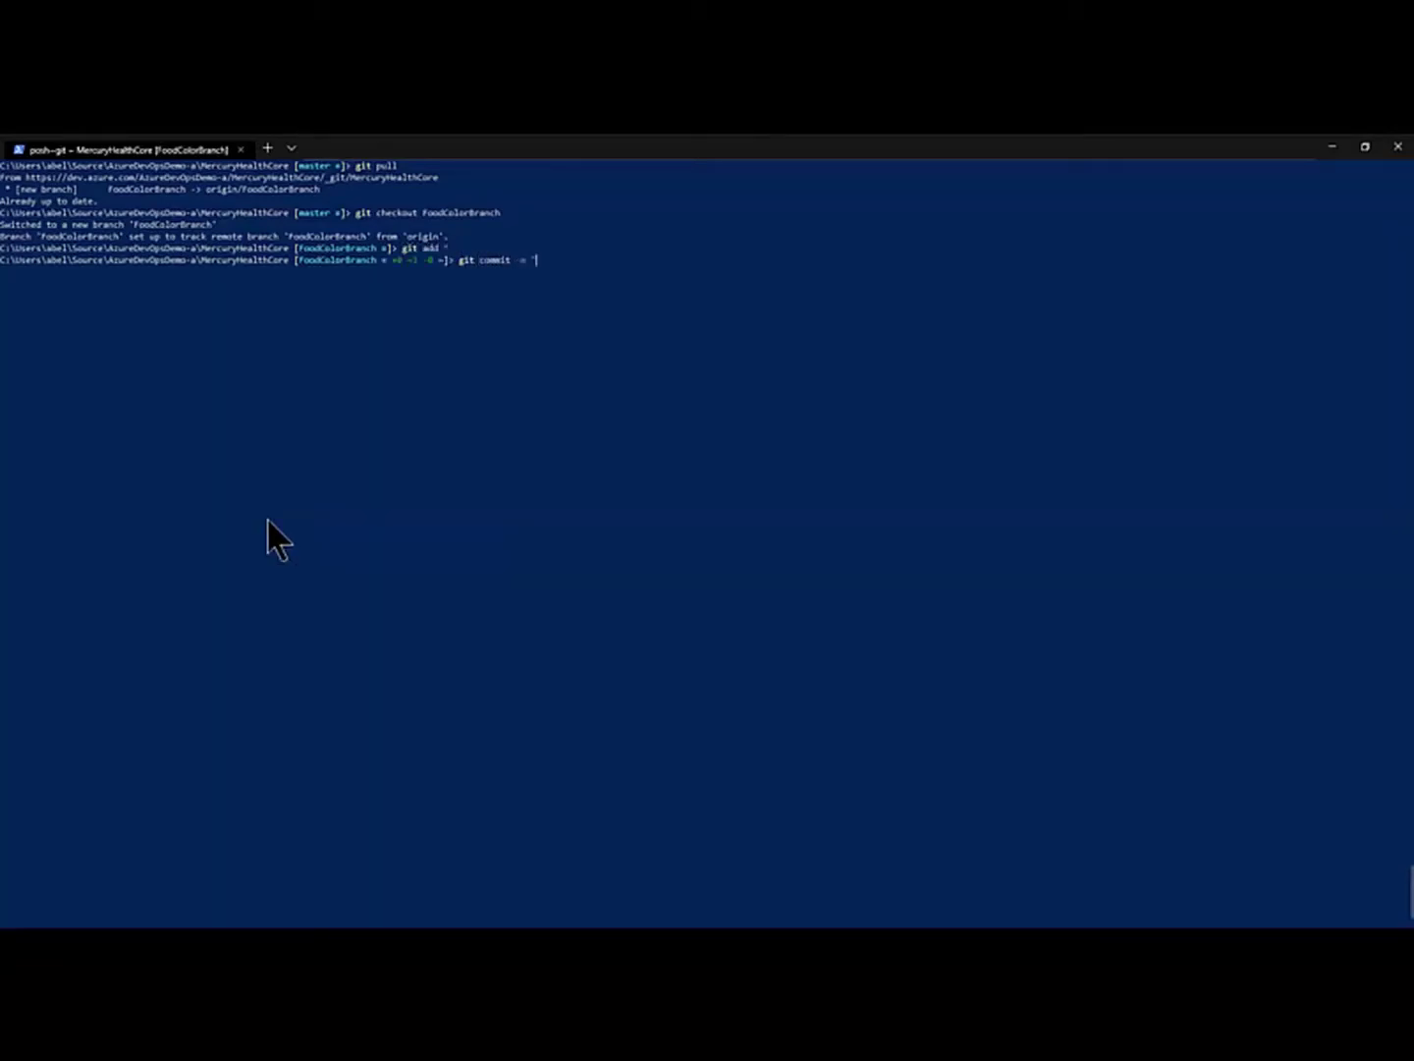
{"action": "type", "text": "demo changes\""}
{"action": "key", "text": "Return"}
{"action": "type", "text": "git push"}
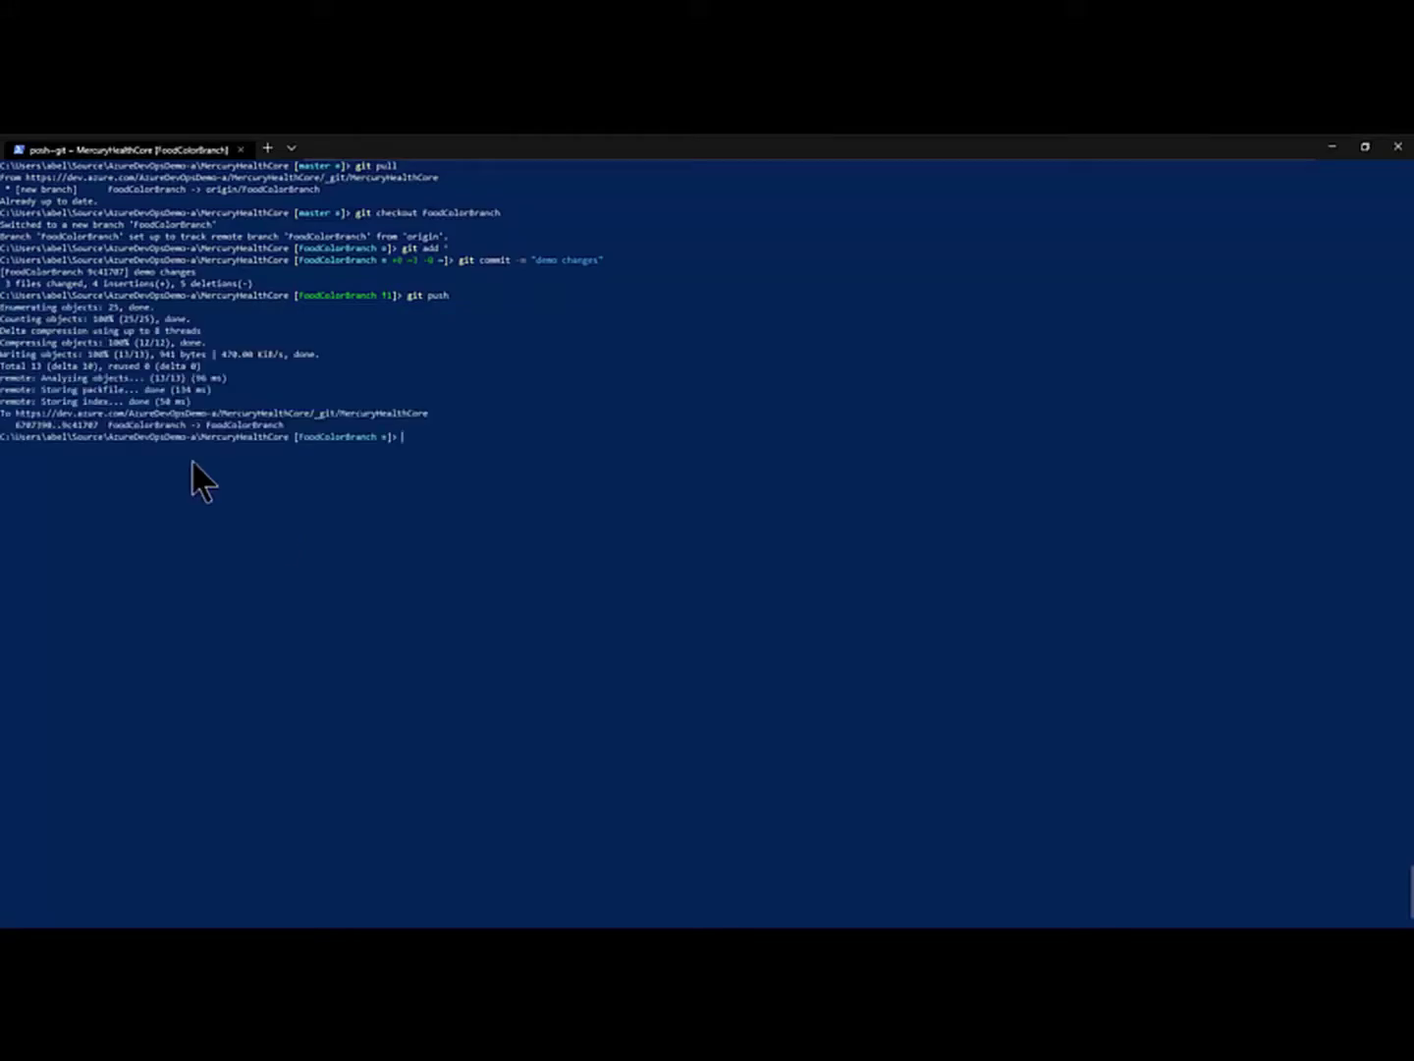
Step: Switch to Azure DevOps in the browser and create a pull request from FoodColorBranch into master with the first suggested person as reviewer
{"action": "key", "text": "alt+Tab"}
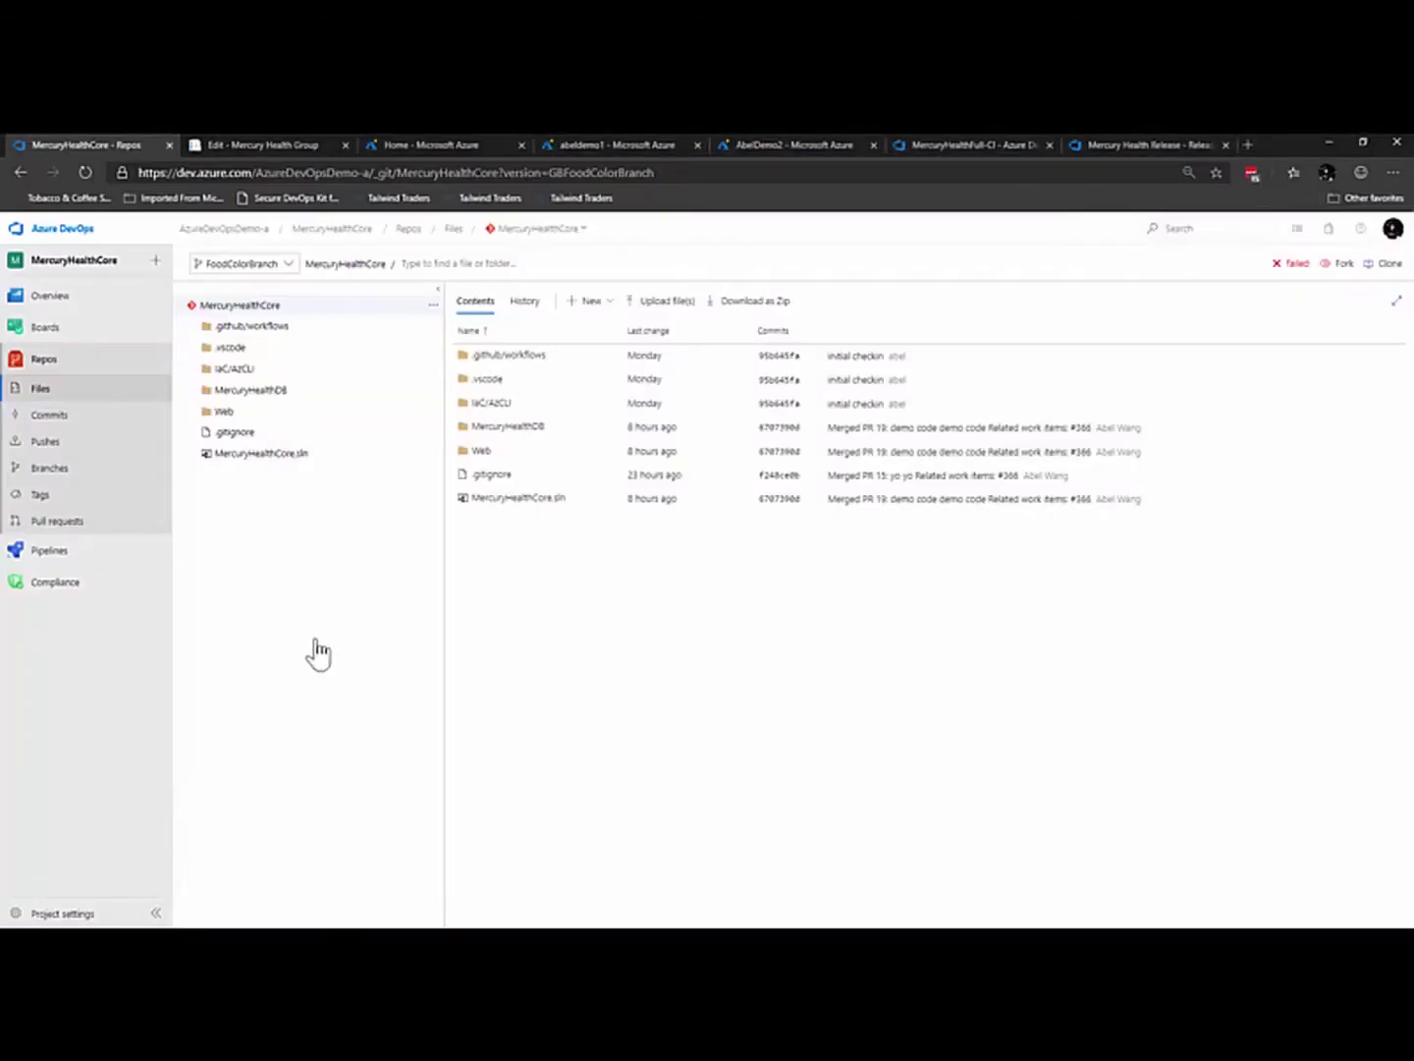
{"action": "left_click", "coordinate": [85, 177]}
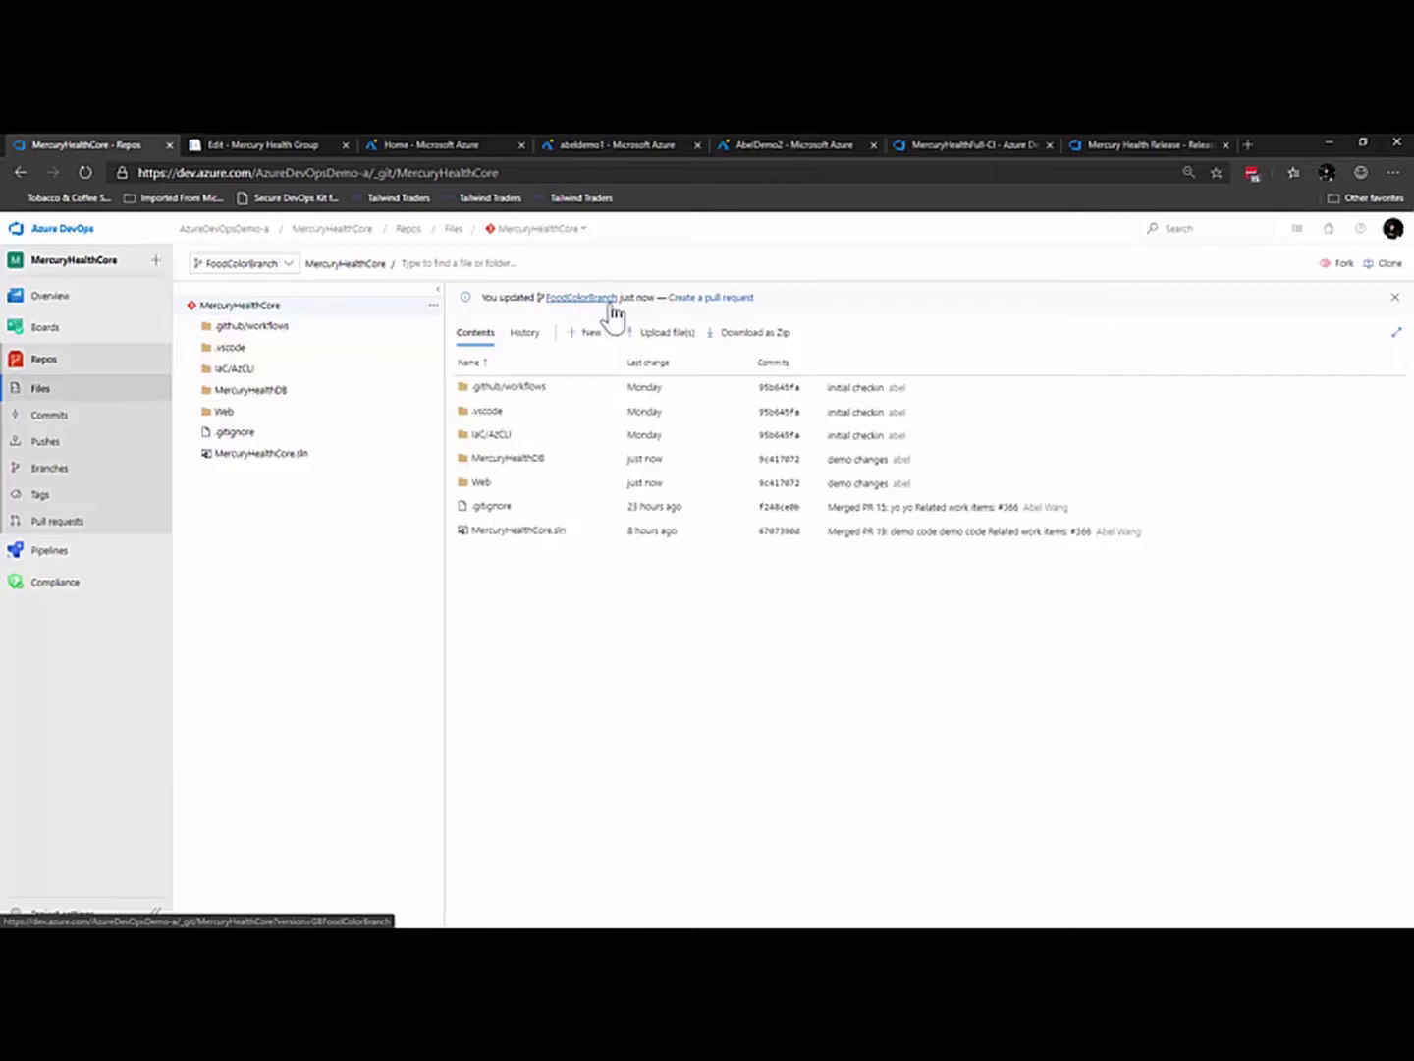
{"action": "left_click", "coordinate": [697, 301]}
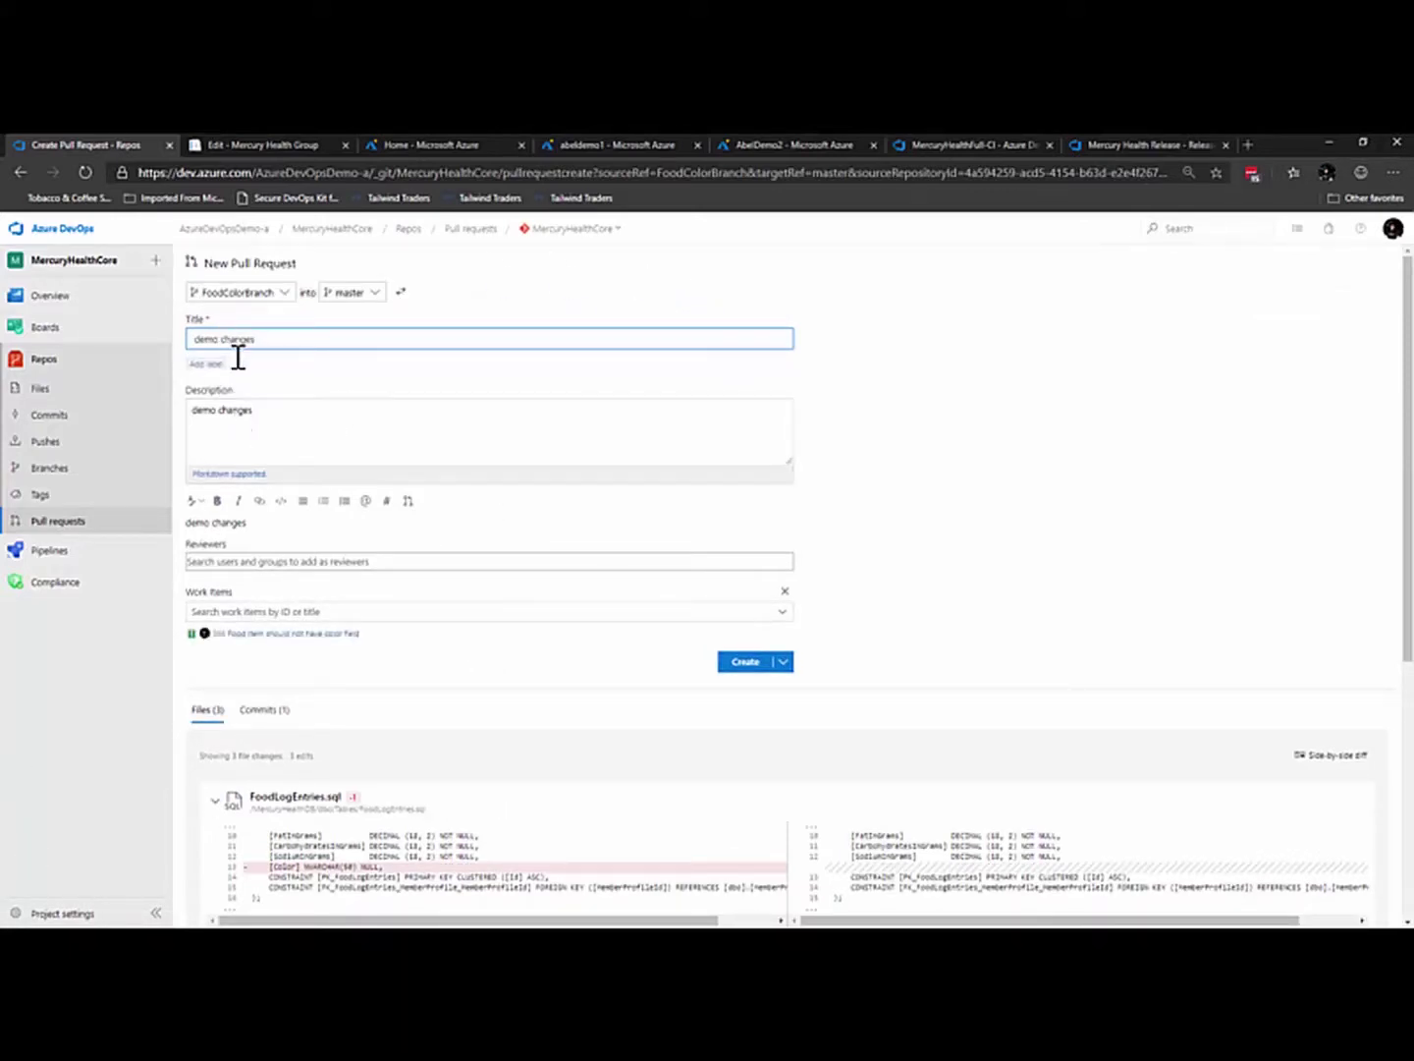
{"action": "left_click", "coordinate": [233, 562]}
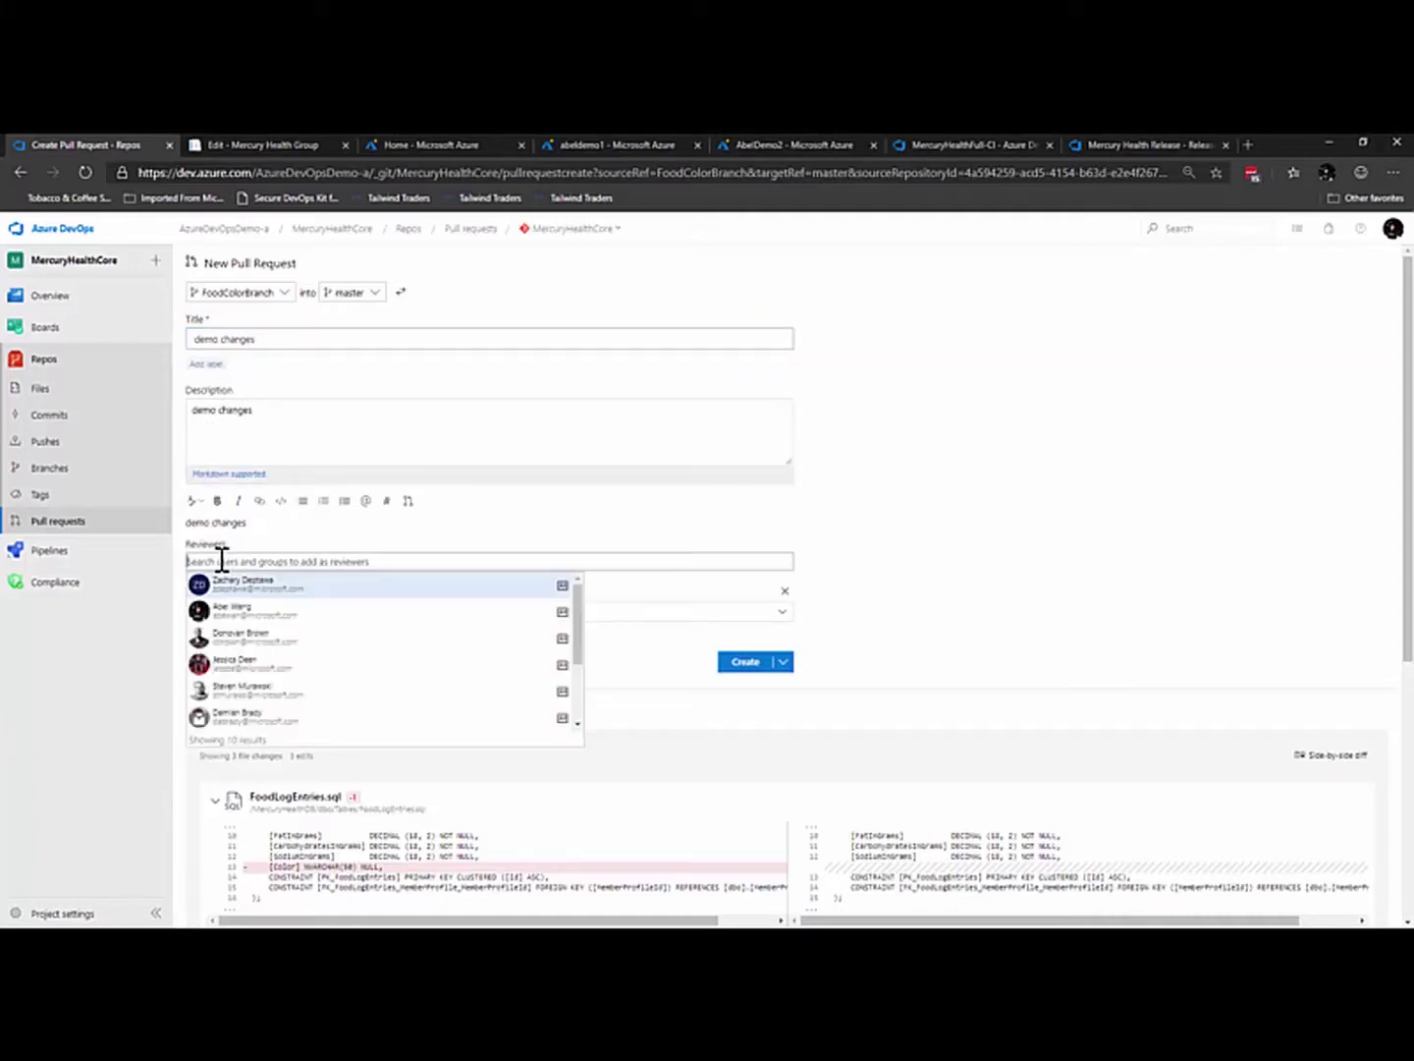
{"action": "left_click", "coordinate": [228, 586]}
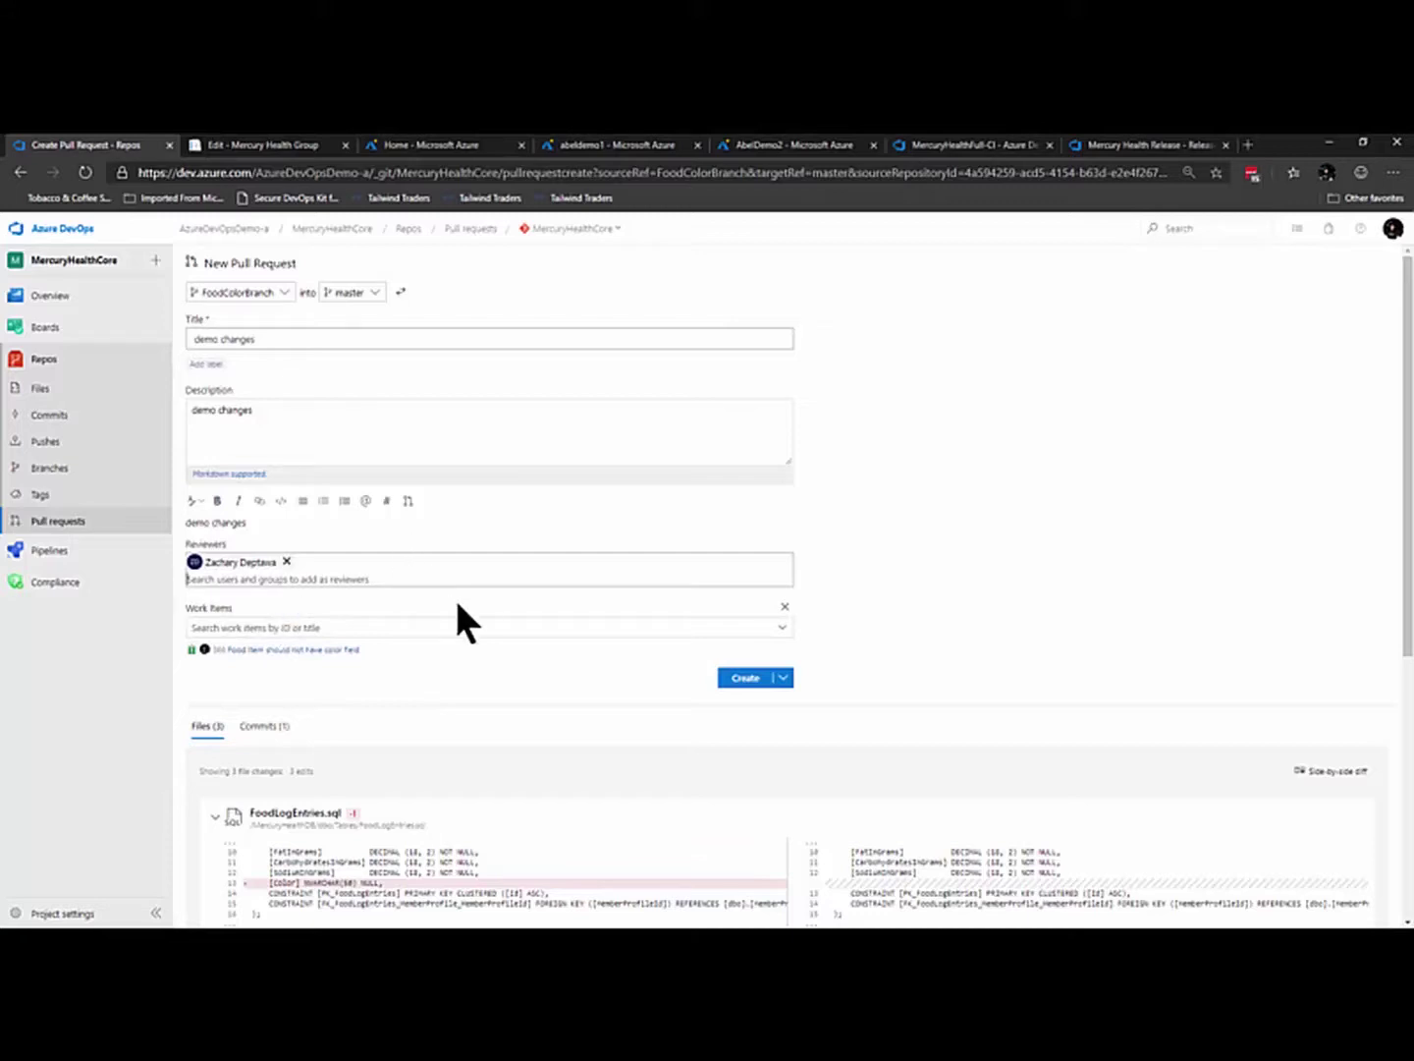
{"action": "left_click", "coordinate": [747, 680]}
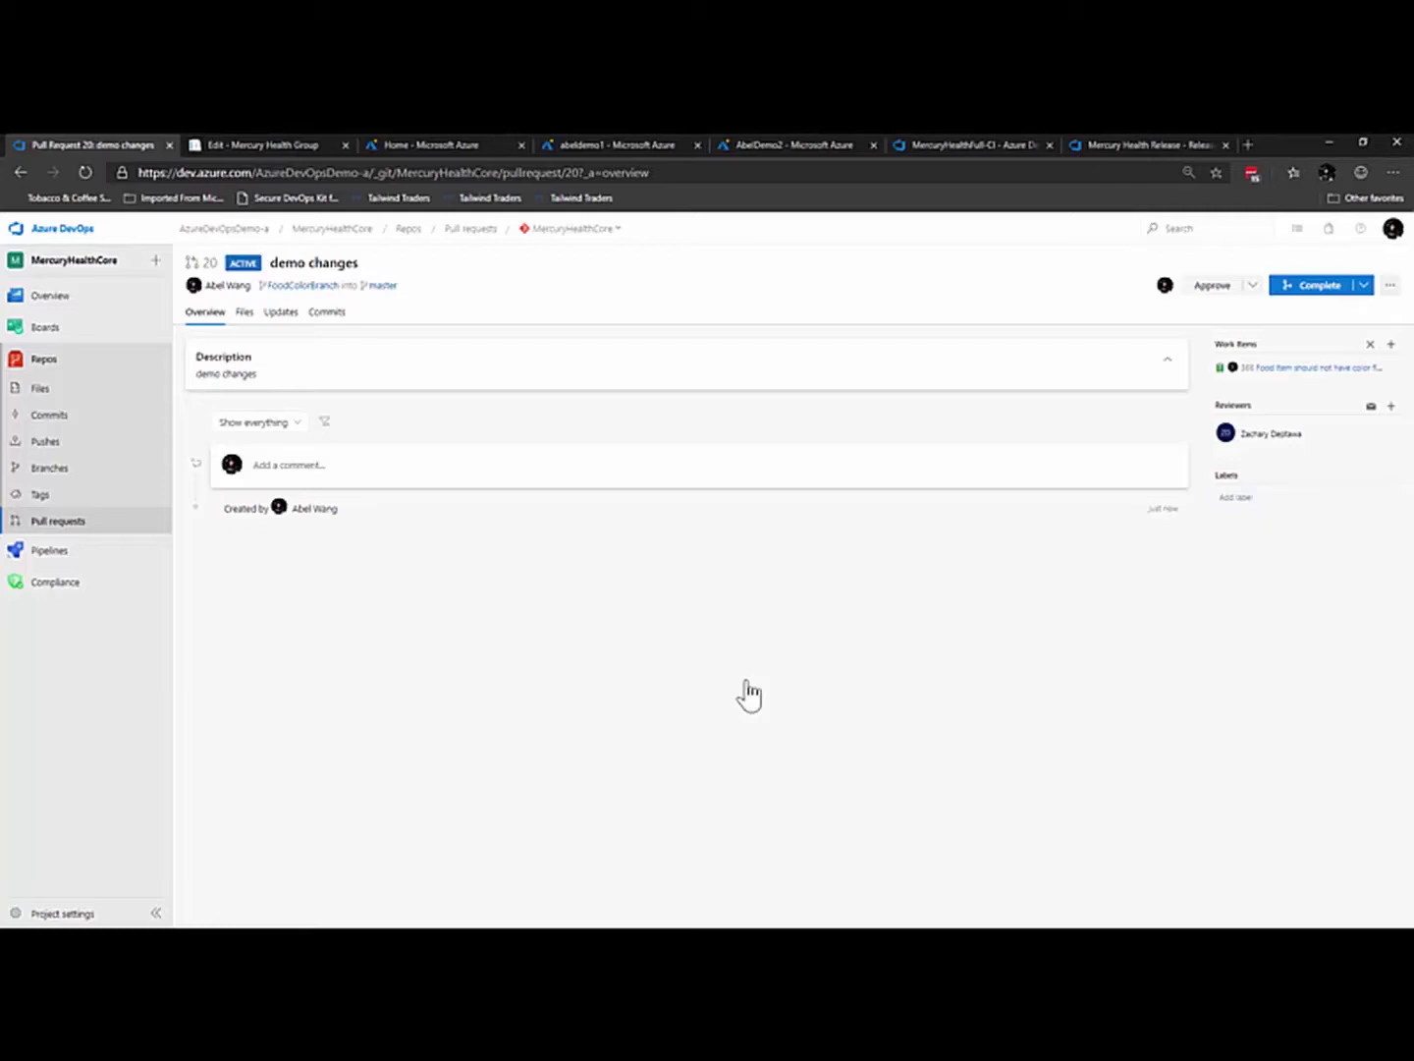
Step: Review the pull request's changed files and post the comment "your changes were brilliant!!!" on the primary key constraint line in FoodLogEntries.sql
{"action": "left_click", "coordinate": [244, 313]}
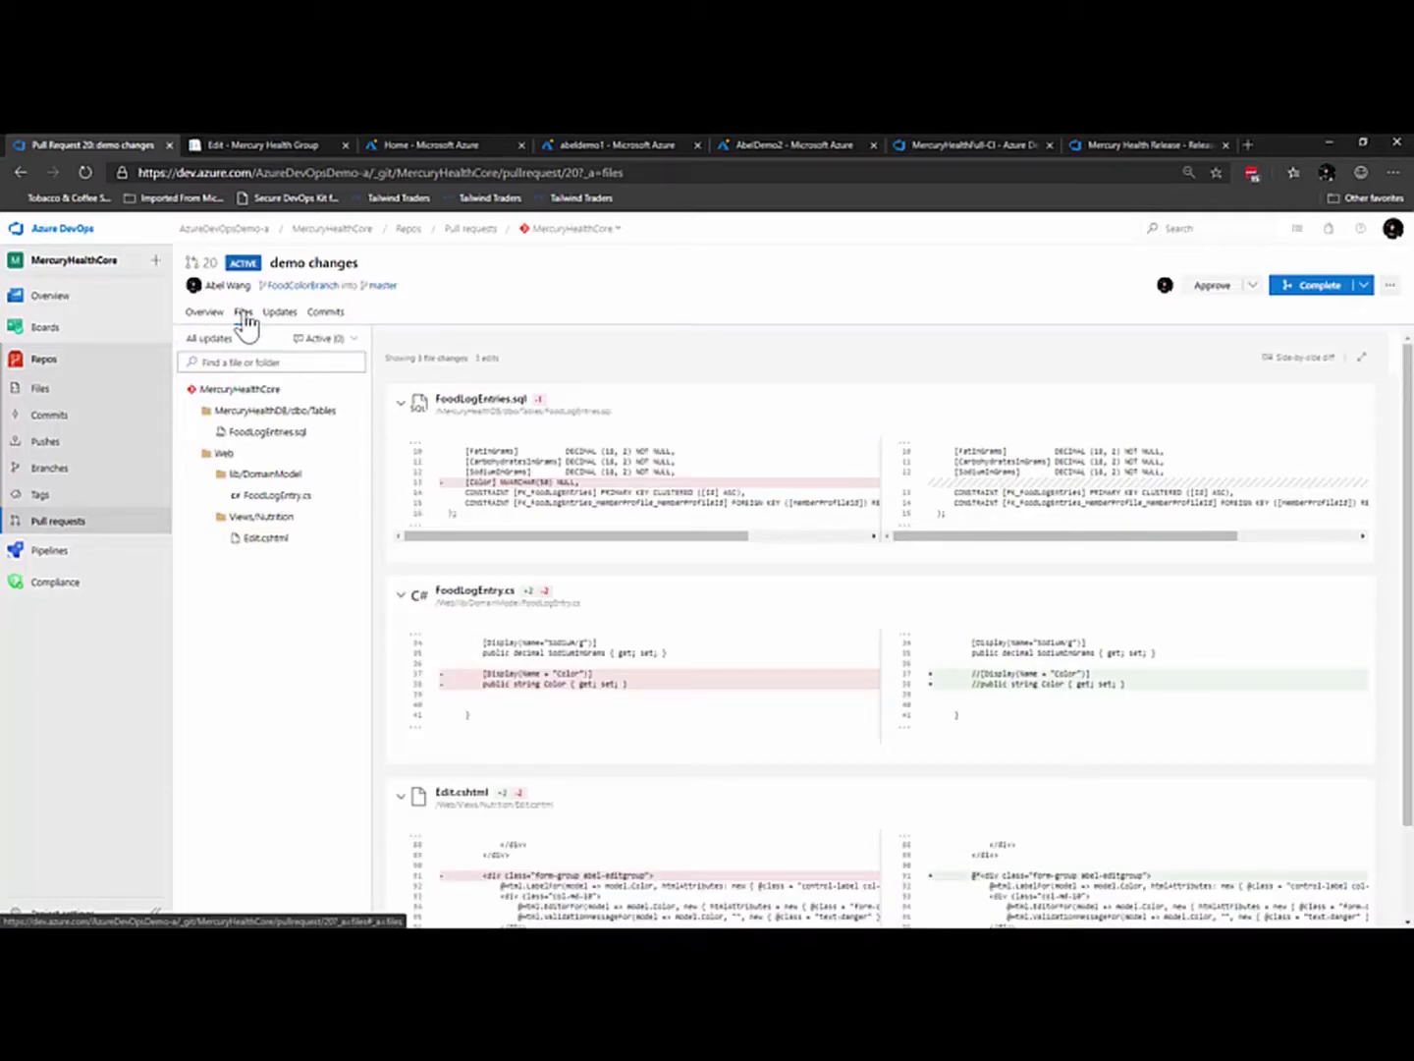
{"action": "scroll", "coordinate": [738, 751], "scroll_direction": "down", "scroll_amount": 1}
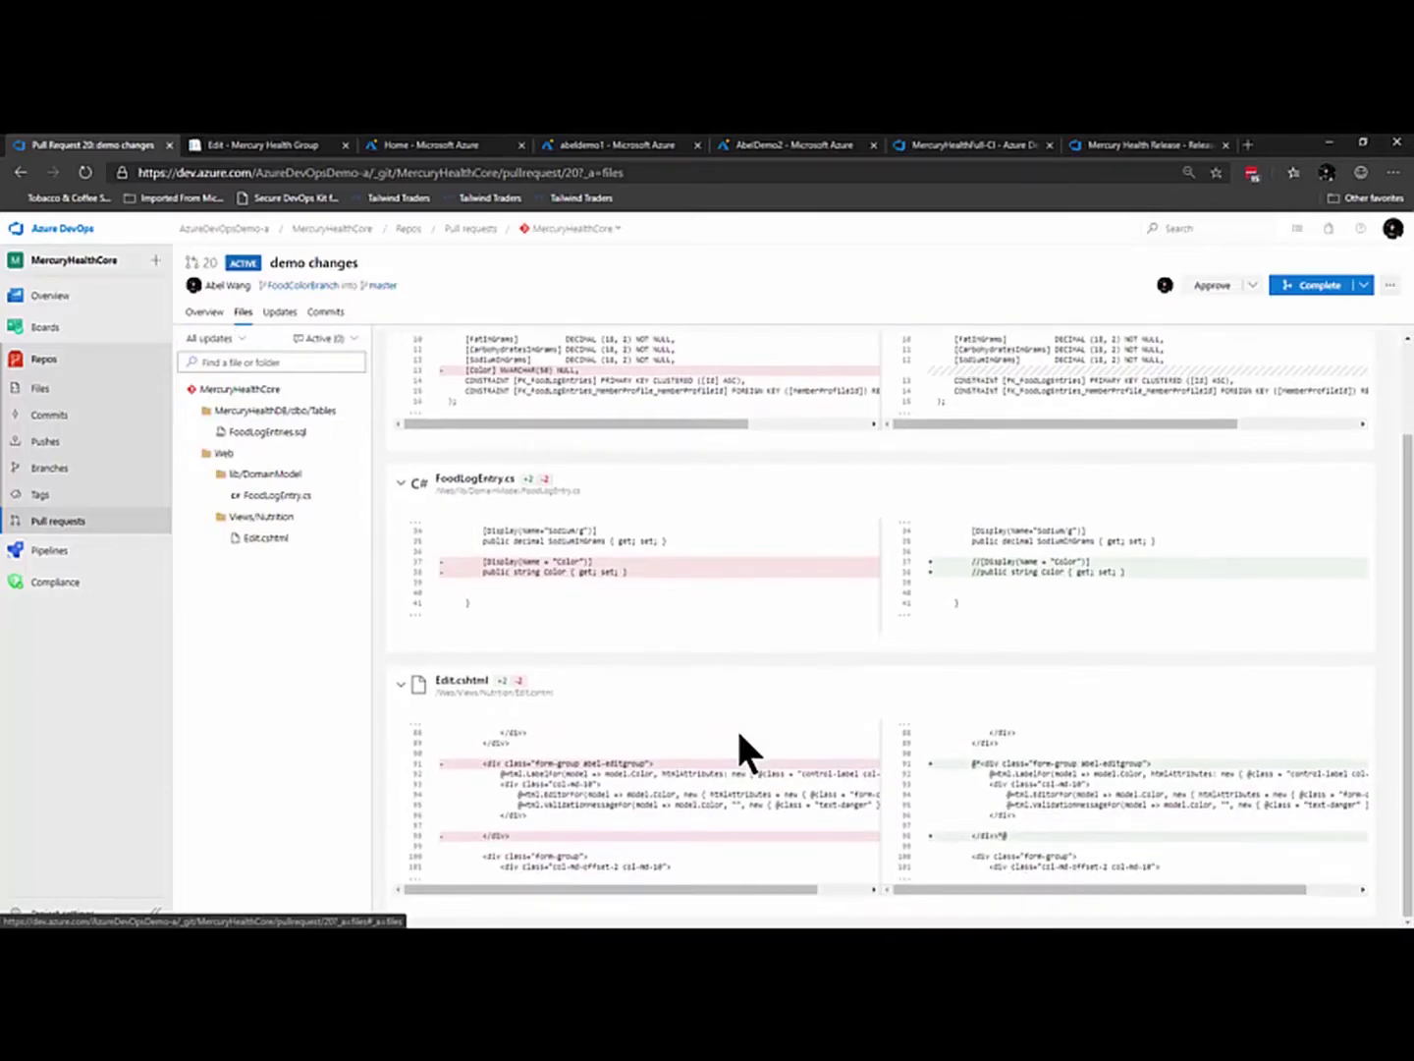
{"action": "scroll", "coordinate": [740, 735], "scroll_direction": "up", "scroll_amount": 1}
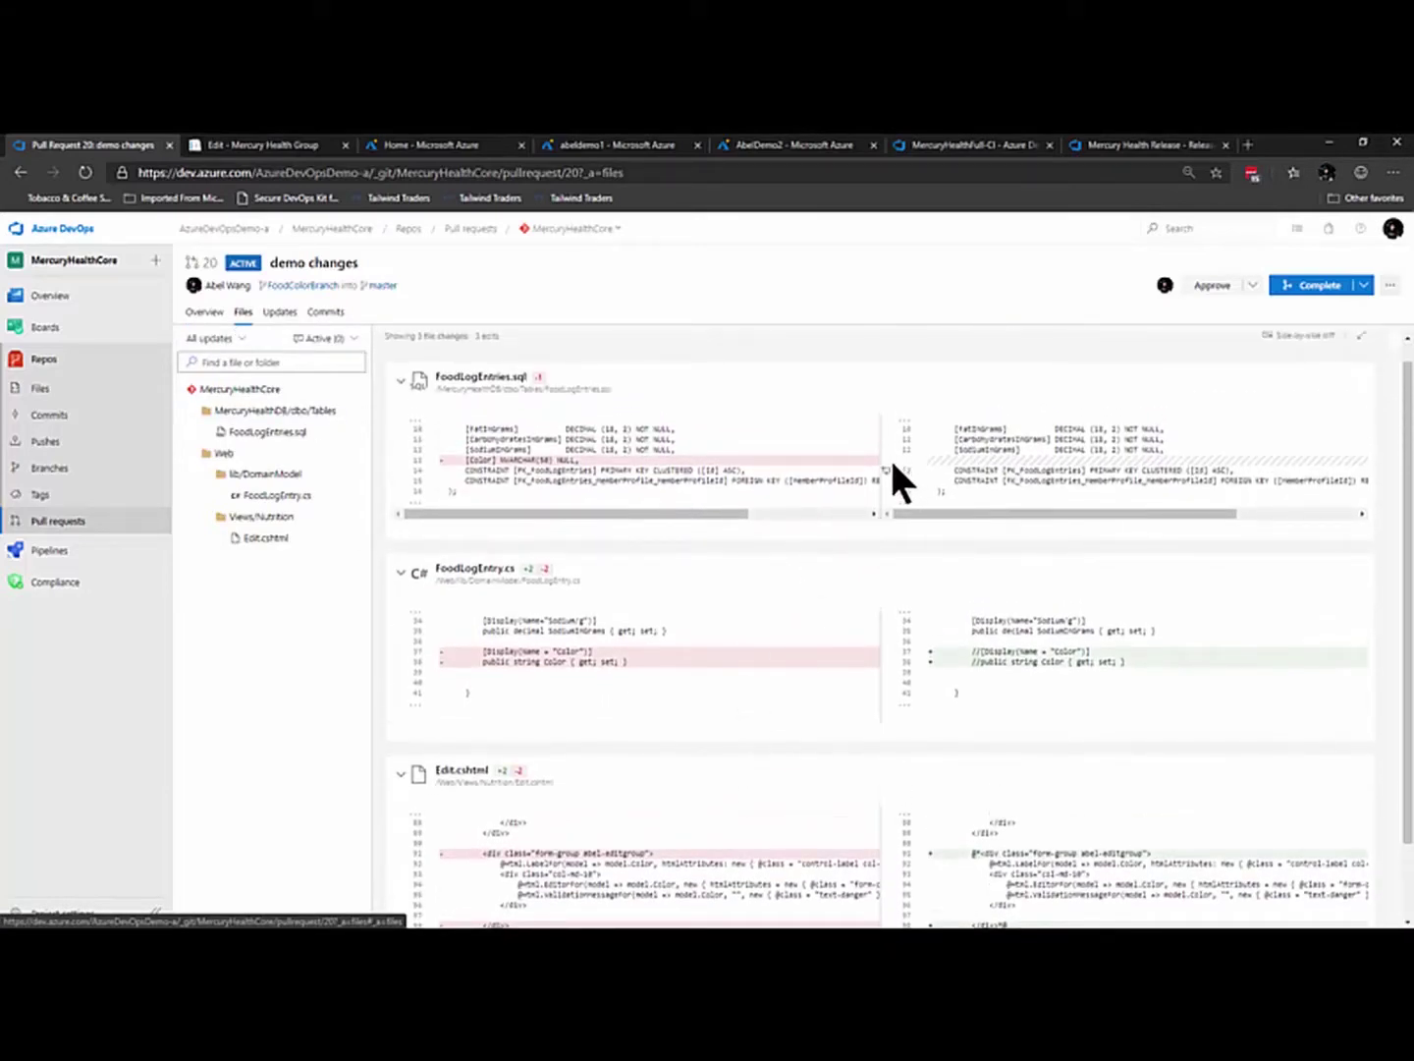
{"action": "left_click", "coordinate": [884, 468]}
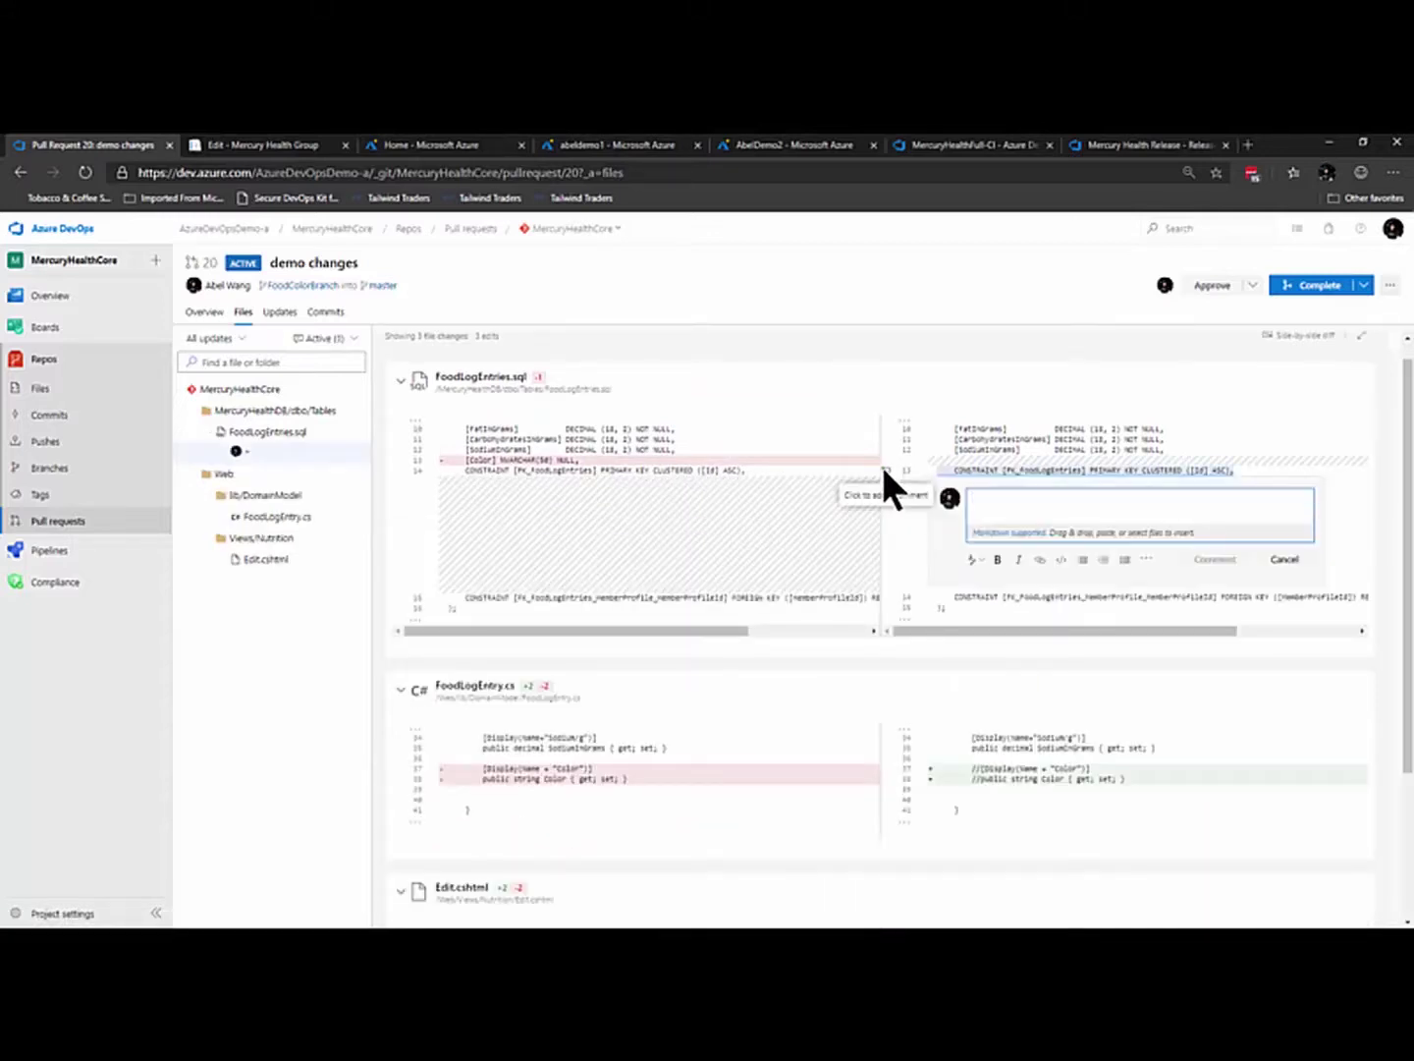
{"action": "type", "text": "yuou"}
{"action": "key", "text": "BackSpace"}
{"action": "key", "text": "BackSpace"}
{"action": "key", "text": "BackSpace"}
{"action": "type", "text": "our ch"}
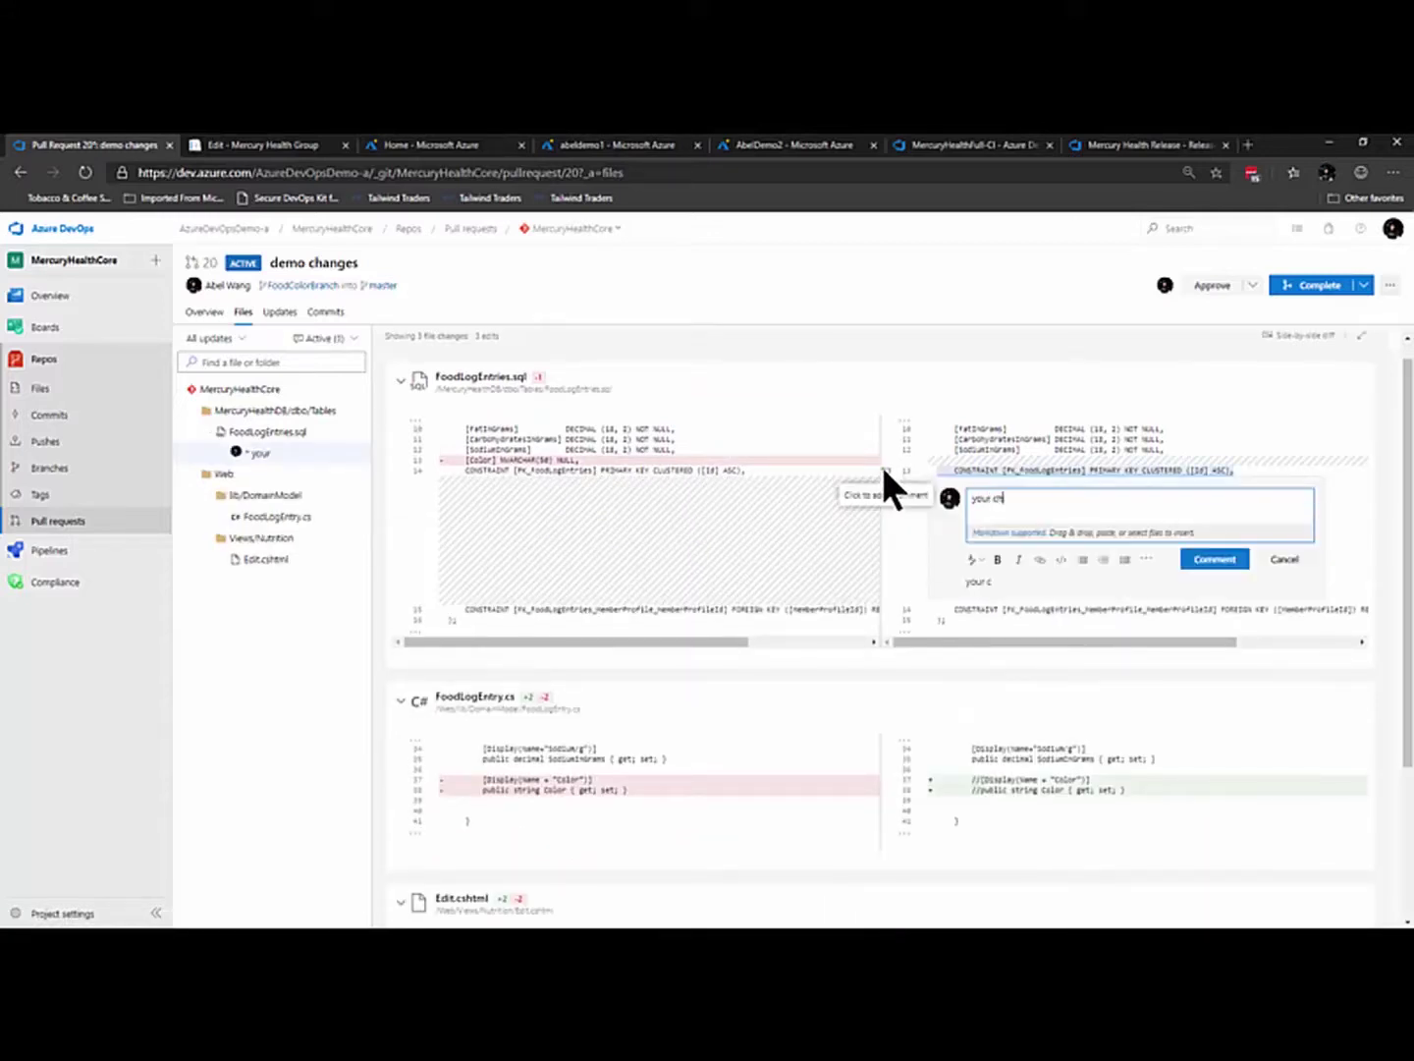
{"action": "type", "text": "anges were bri"}
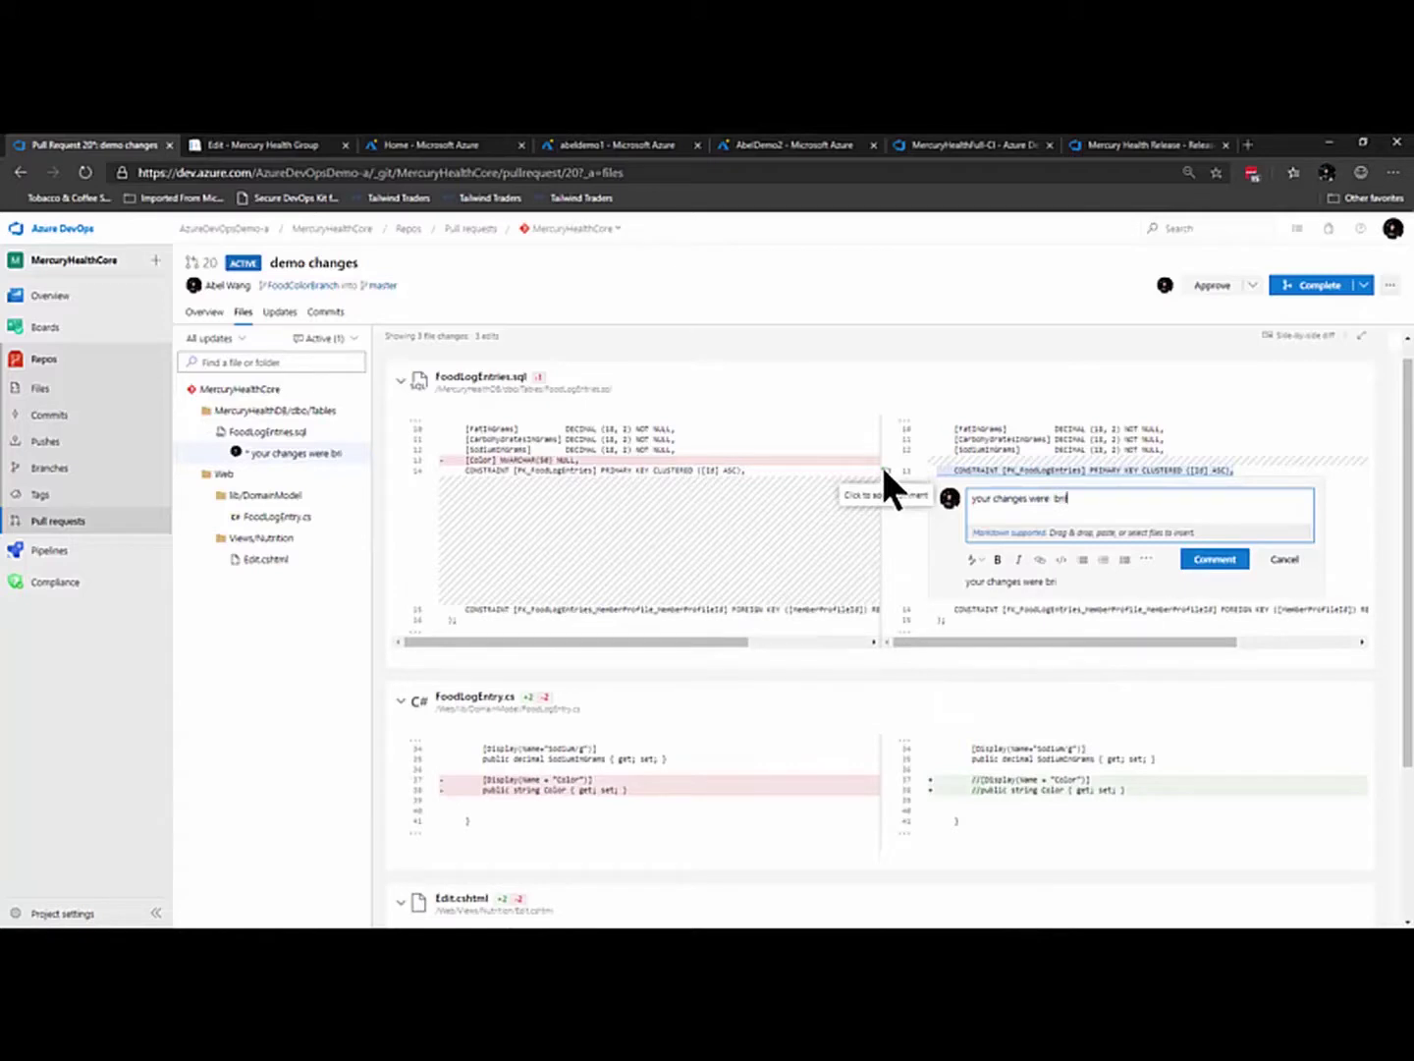
{"action": "type", "text": "lliant!!!"}
{"action": "left_click", "coordinate": [1217, 562]}
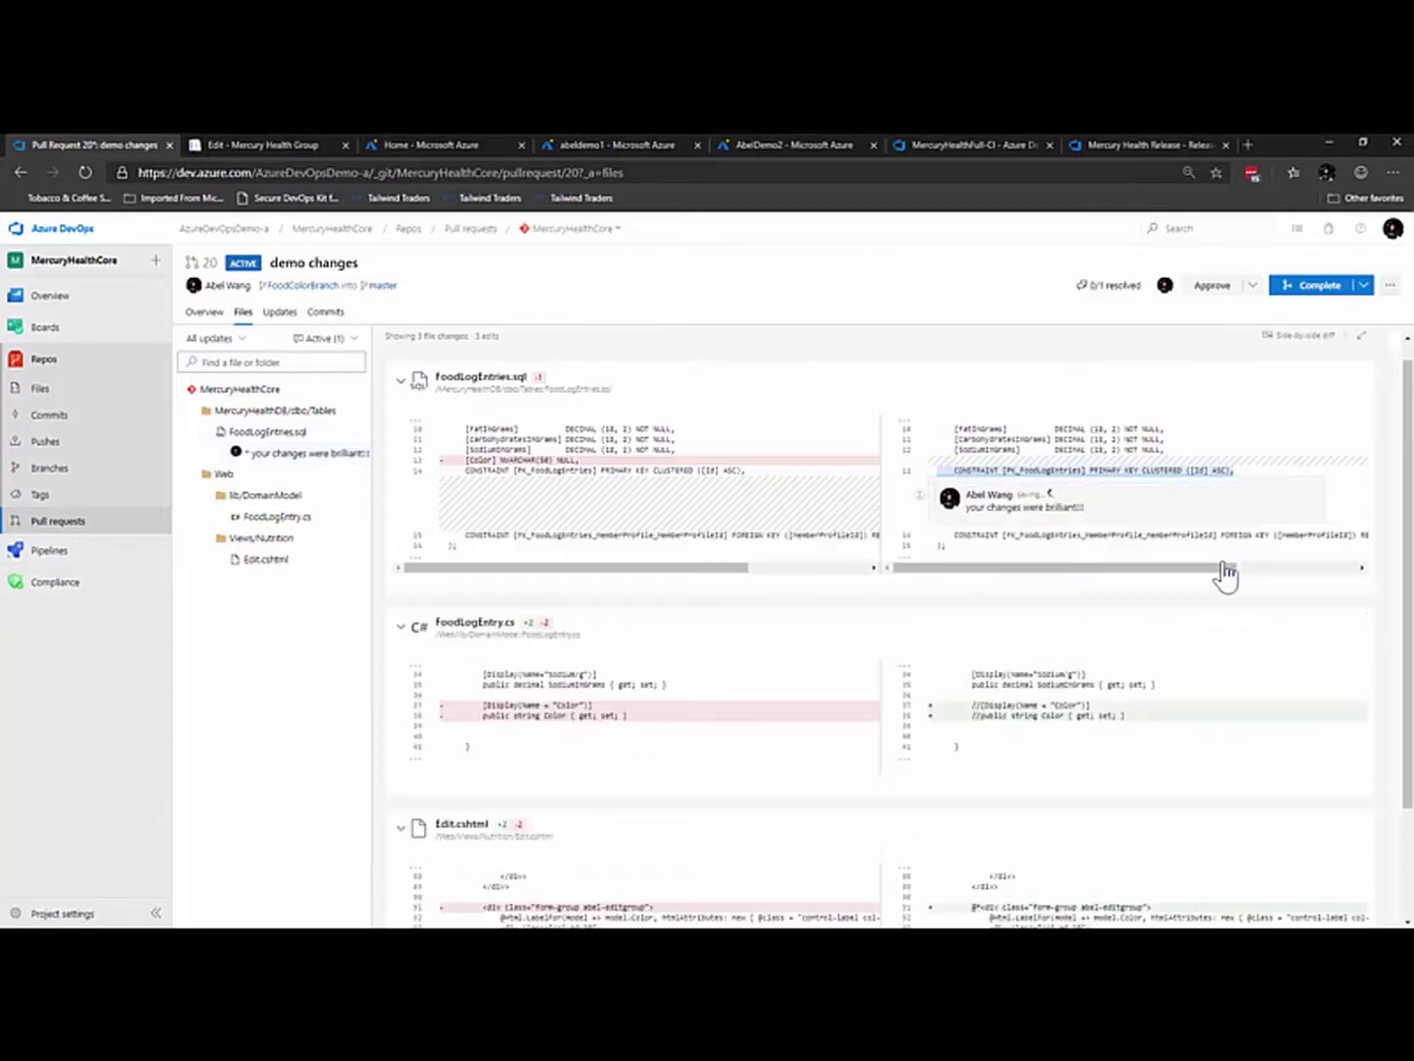
Step: Resolve the comment with the reply "thanks!!!" and complete the pull request as a squash commit merge
{"action": "left_click", "coordinate": [1033, 543]}
{"action": "type", "text": "thanks!!!"}
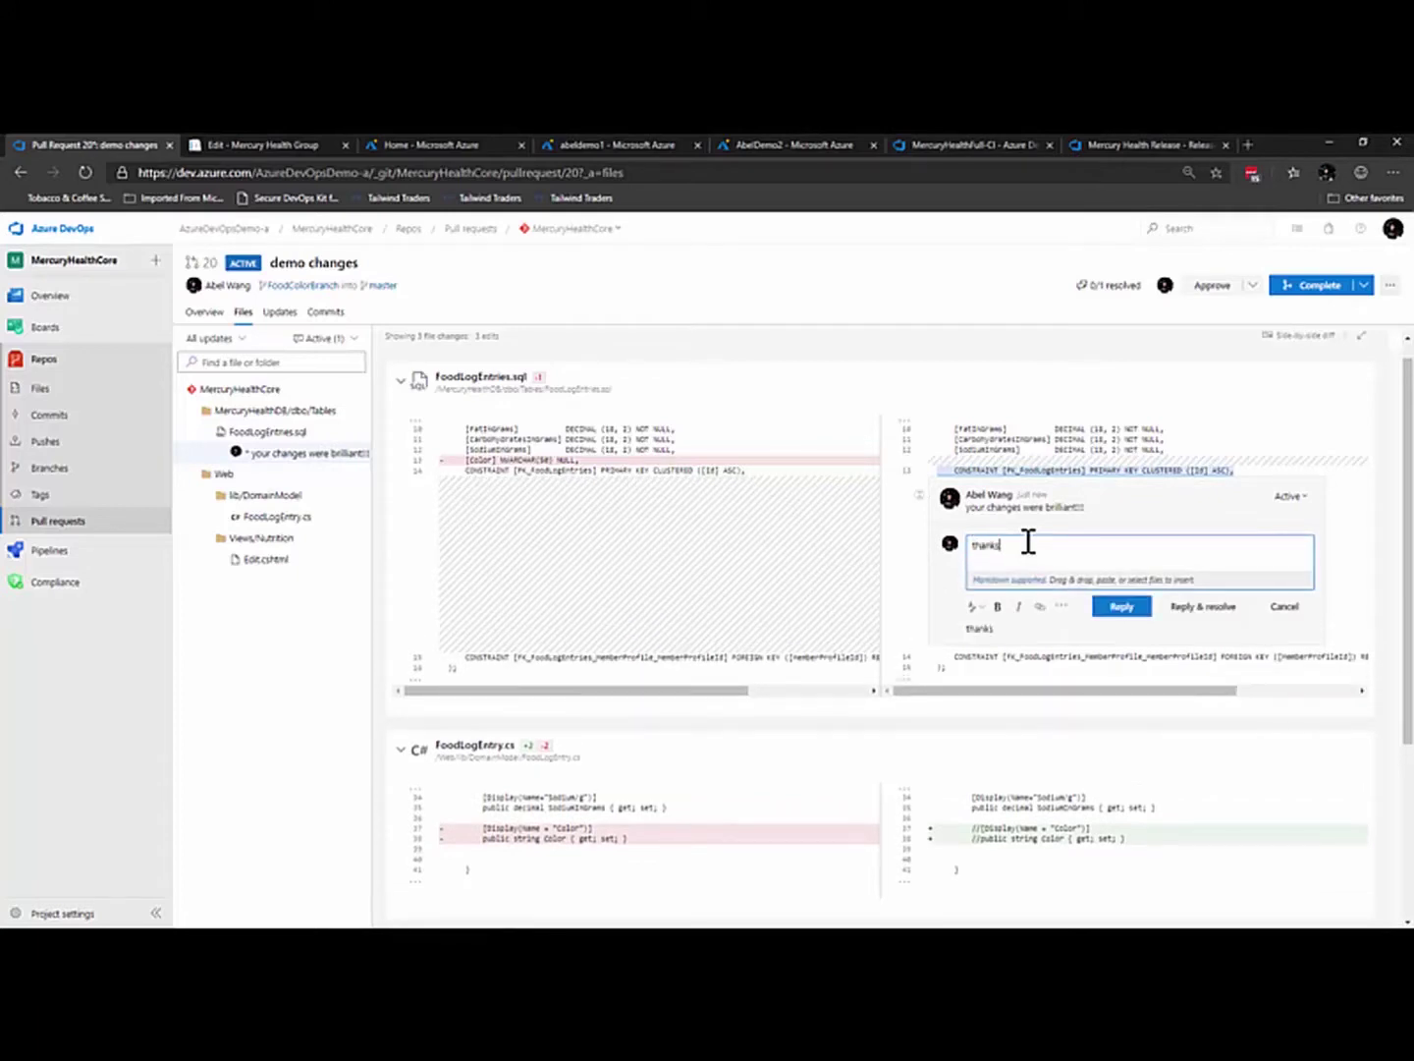
{"action": "left_click", "coordinate": [1206, 605]}
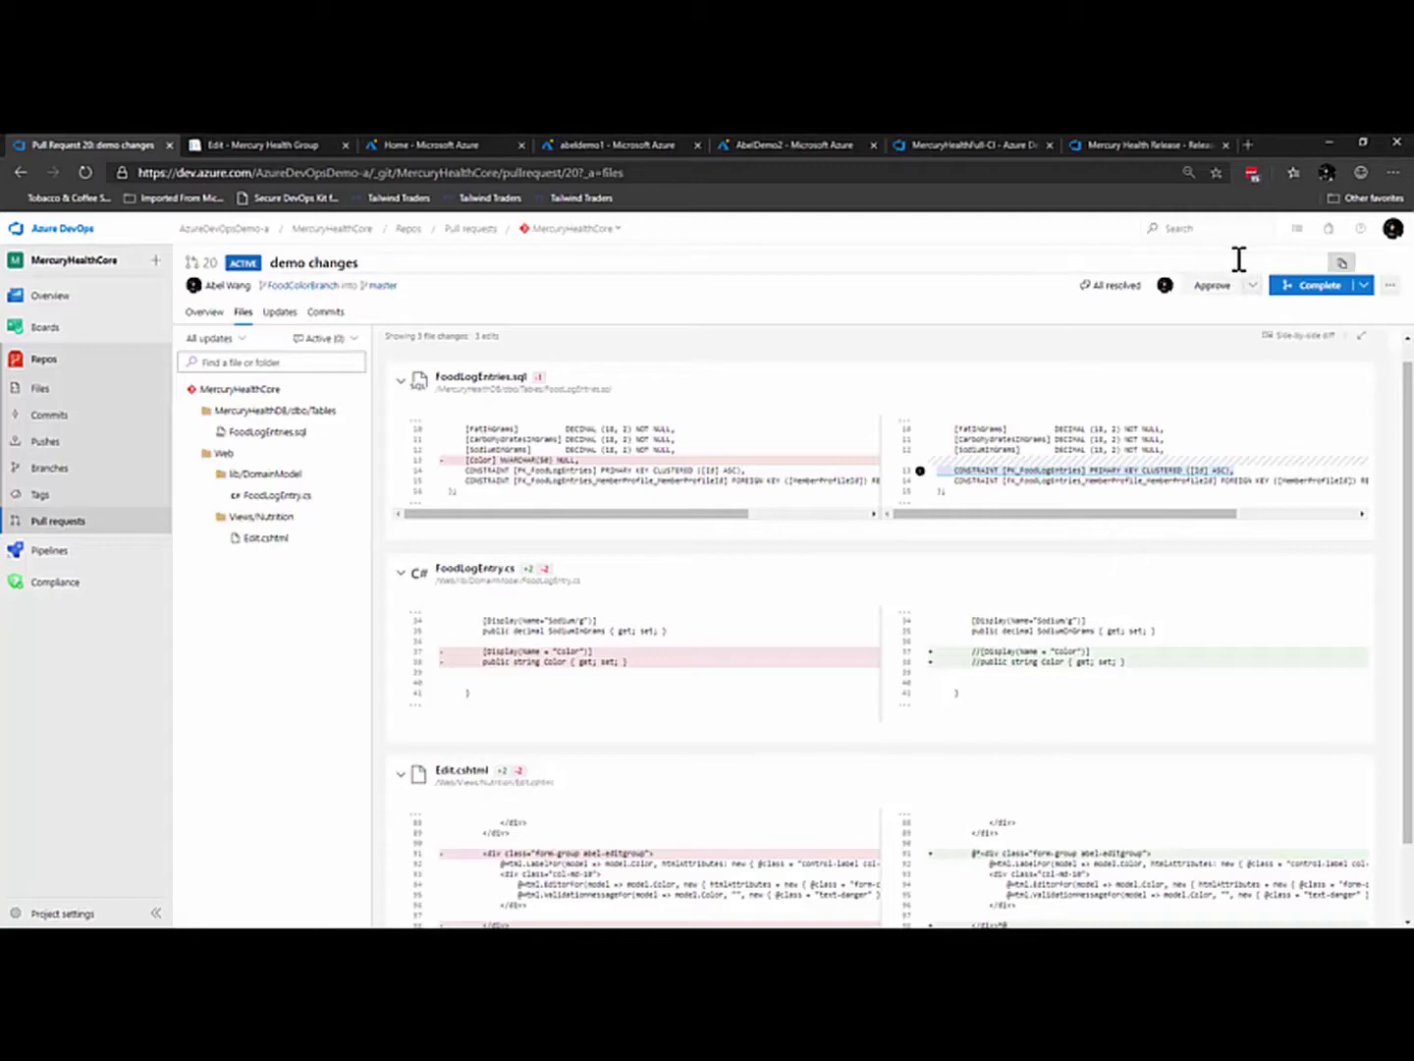
{"action": "left_click", "coordinate": [1320, 287]}
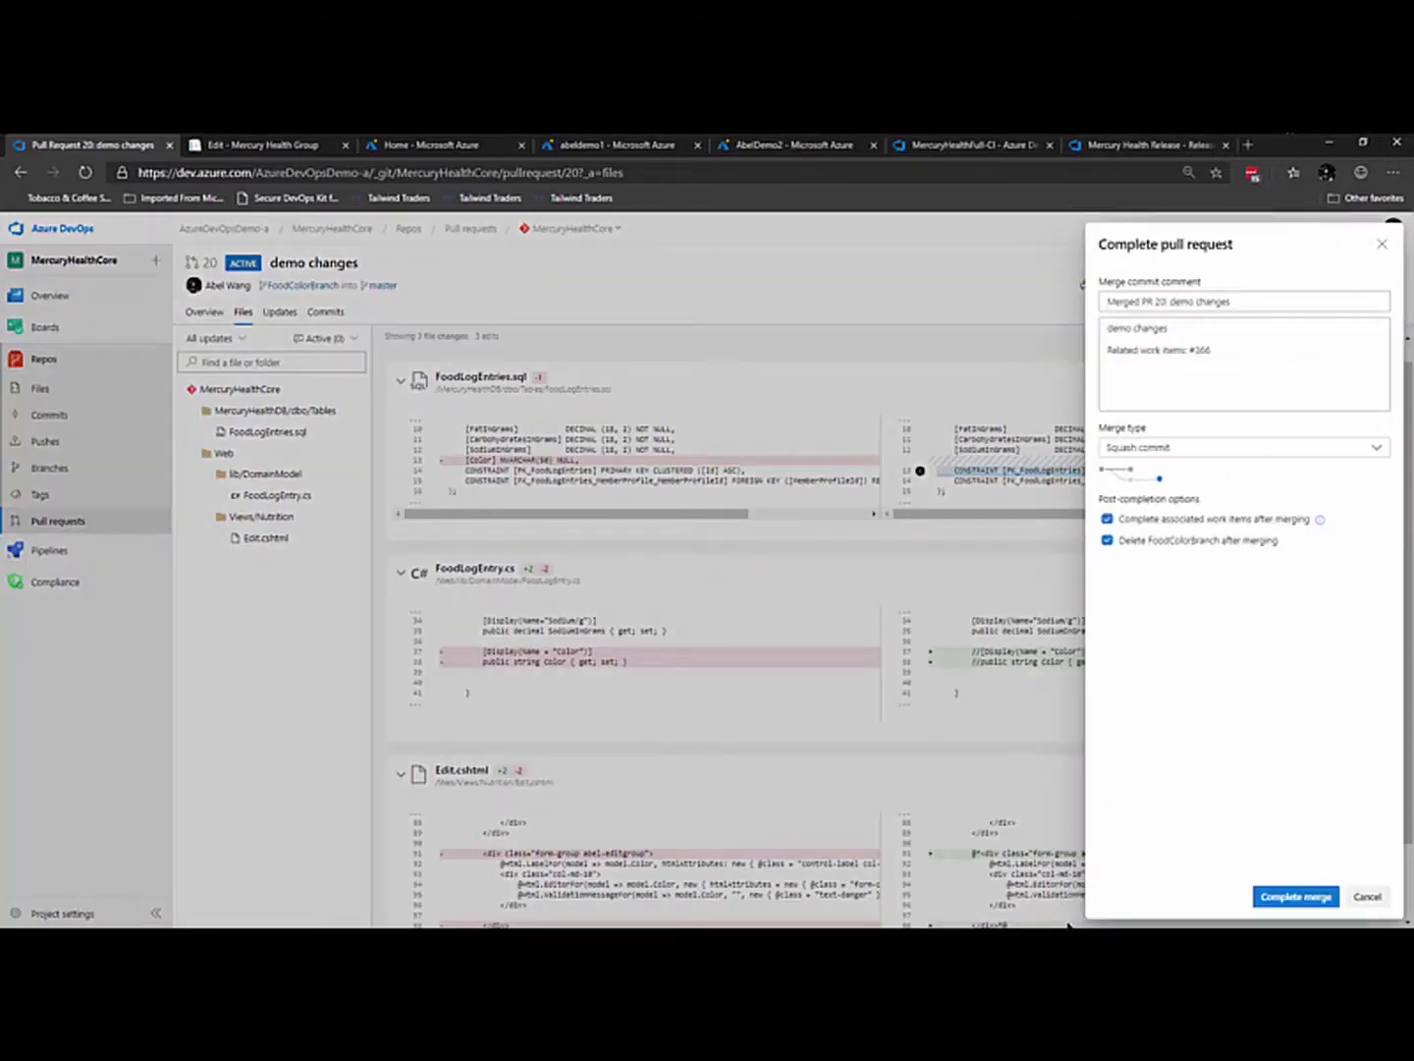
{"action": "left_click", "coordinate": [1297, 897]}
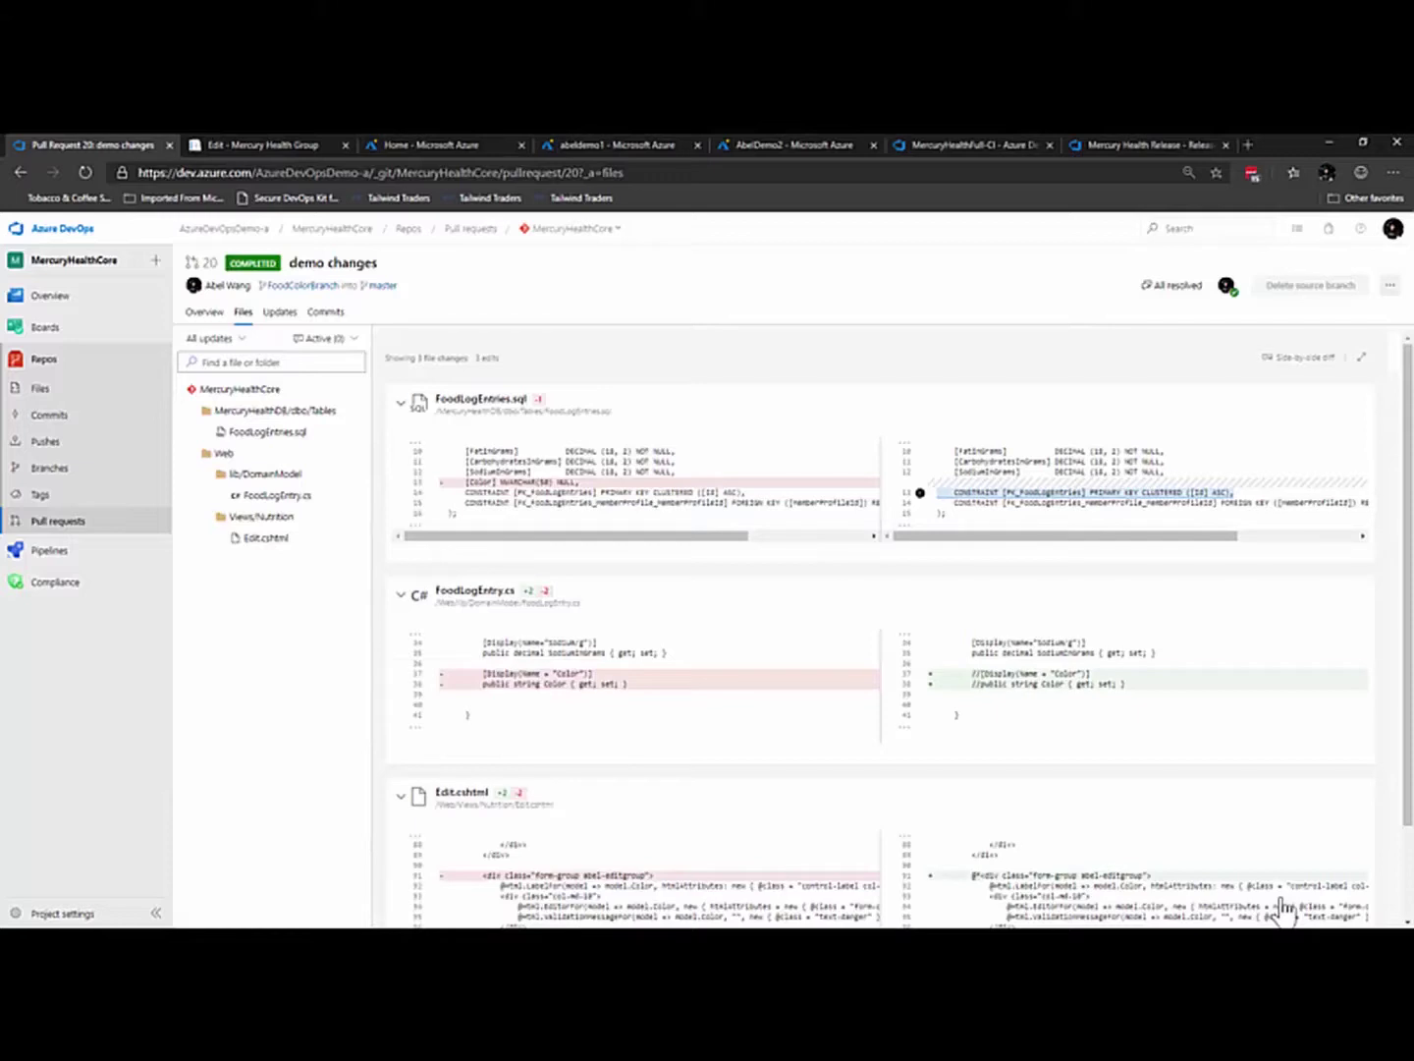
Step: View the Agent job 1 log of the MercuryHealthCore pipeline's "Merged PR 20: demo changes" run
{"action": "left_click", "coordinate": [59, 553]}
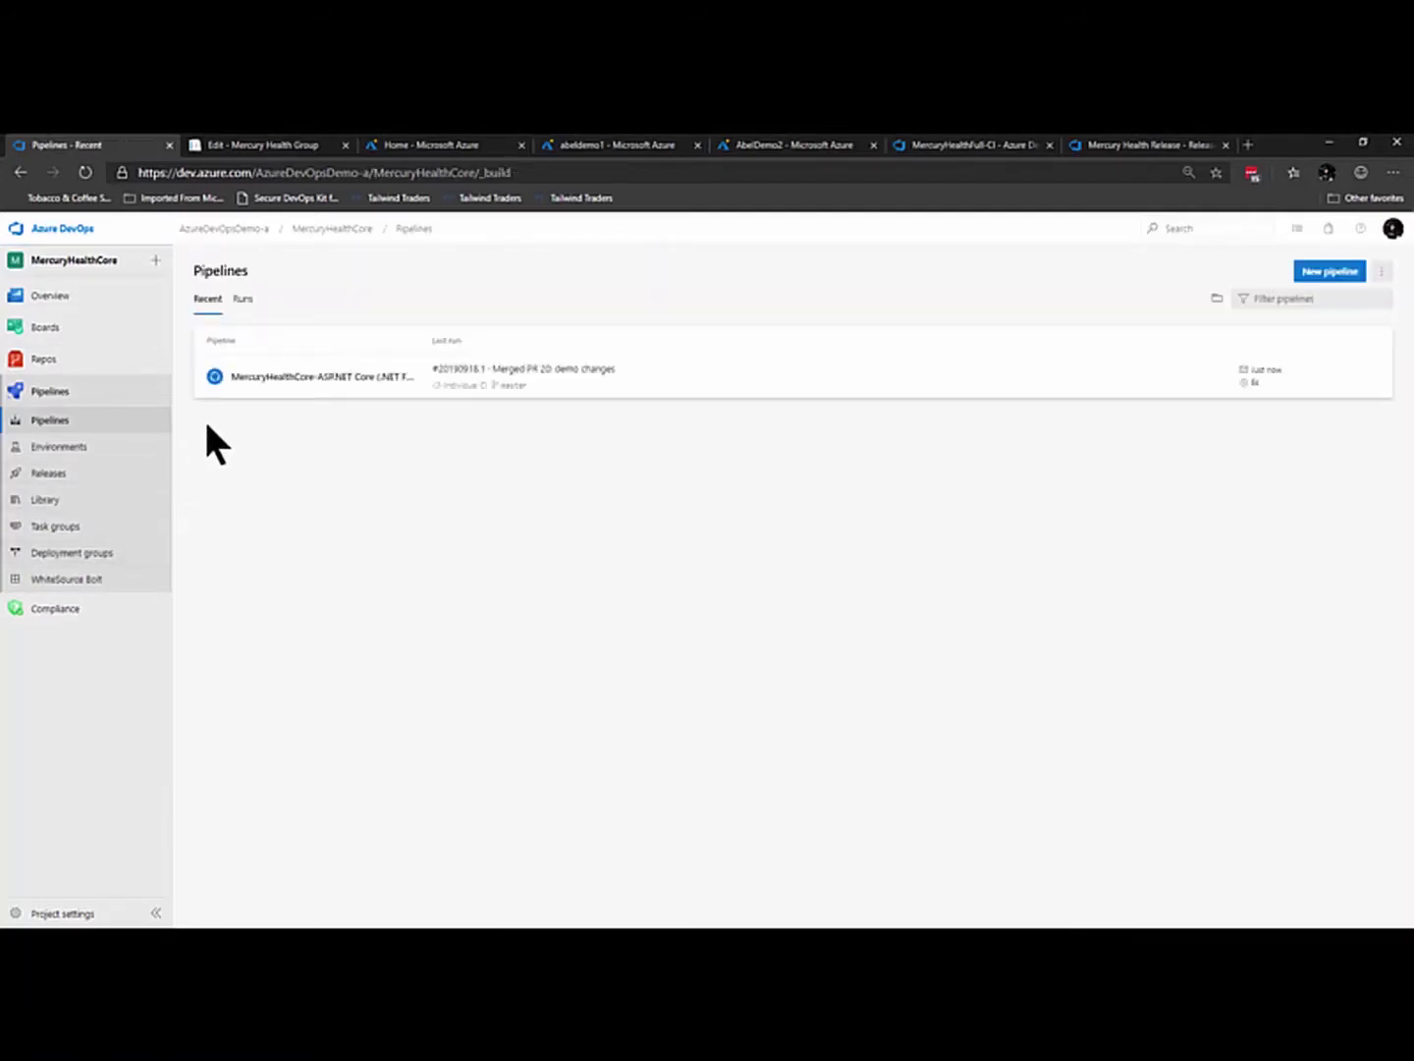
{"action": "left_click", "coordinate": [259, 383]}
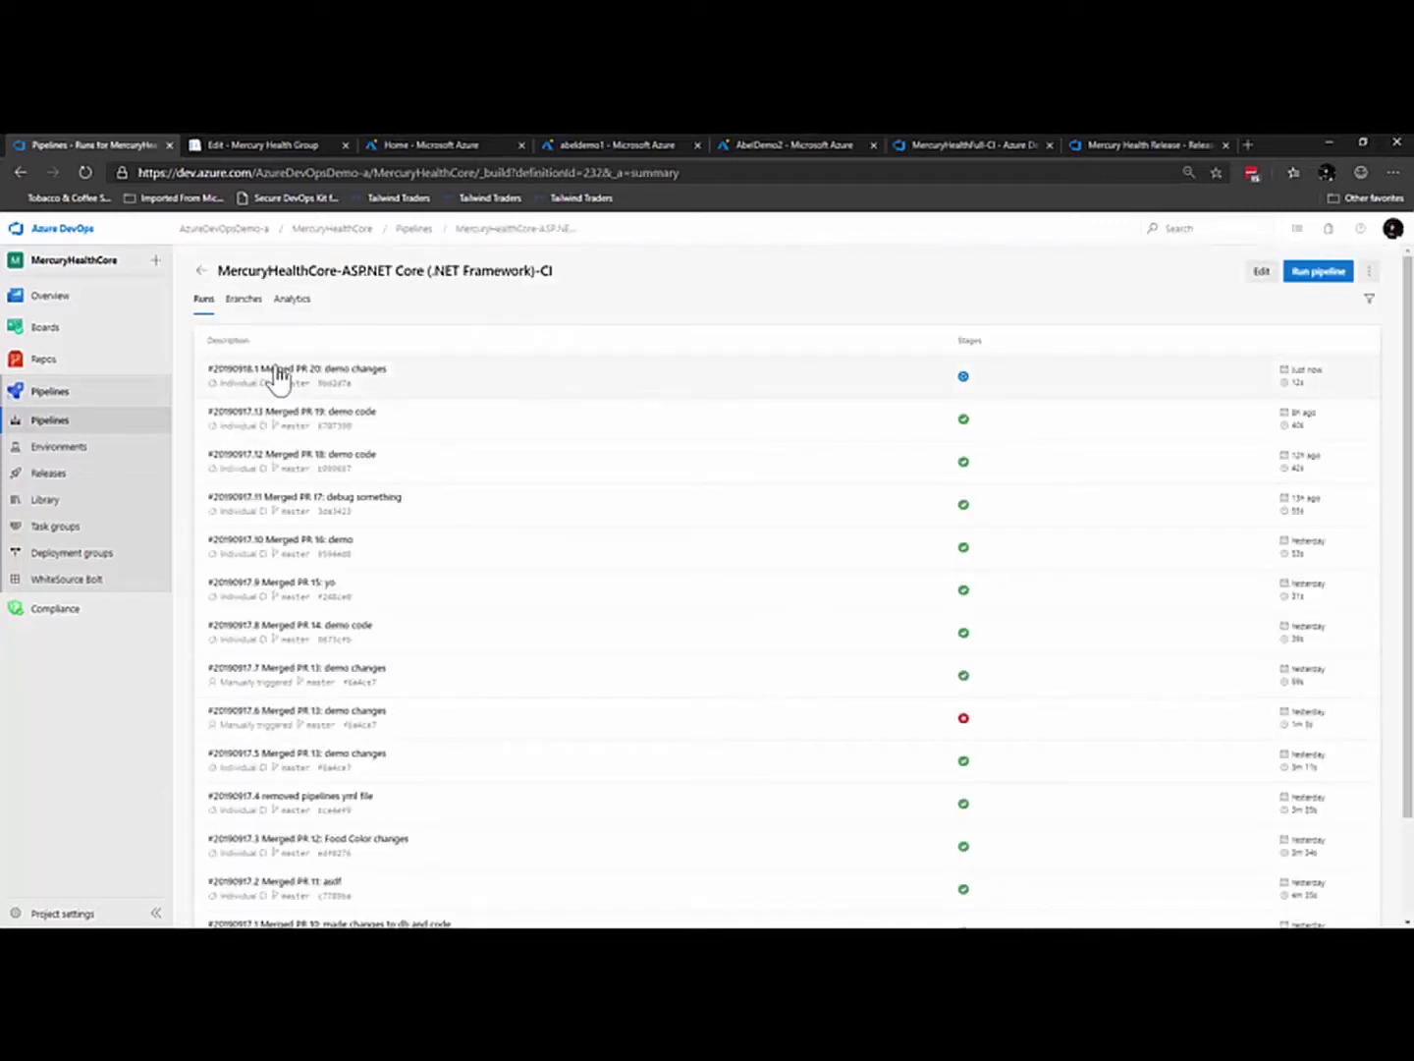
{"action": "left_click", "coordinate": [261, 378]}
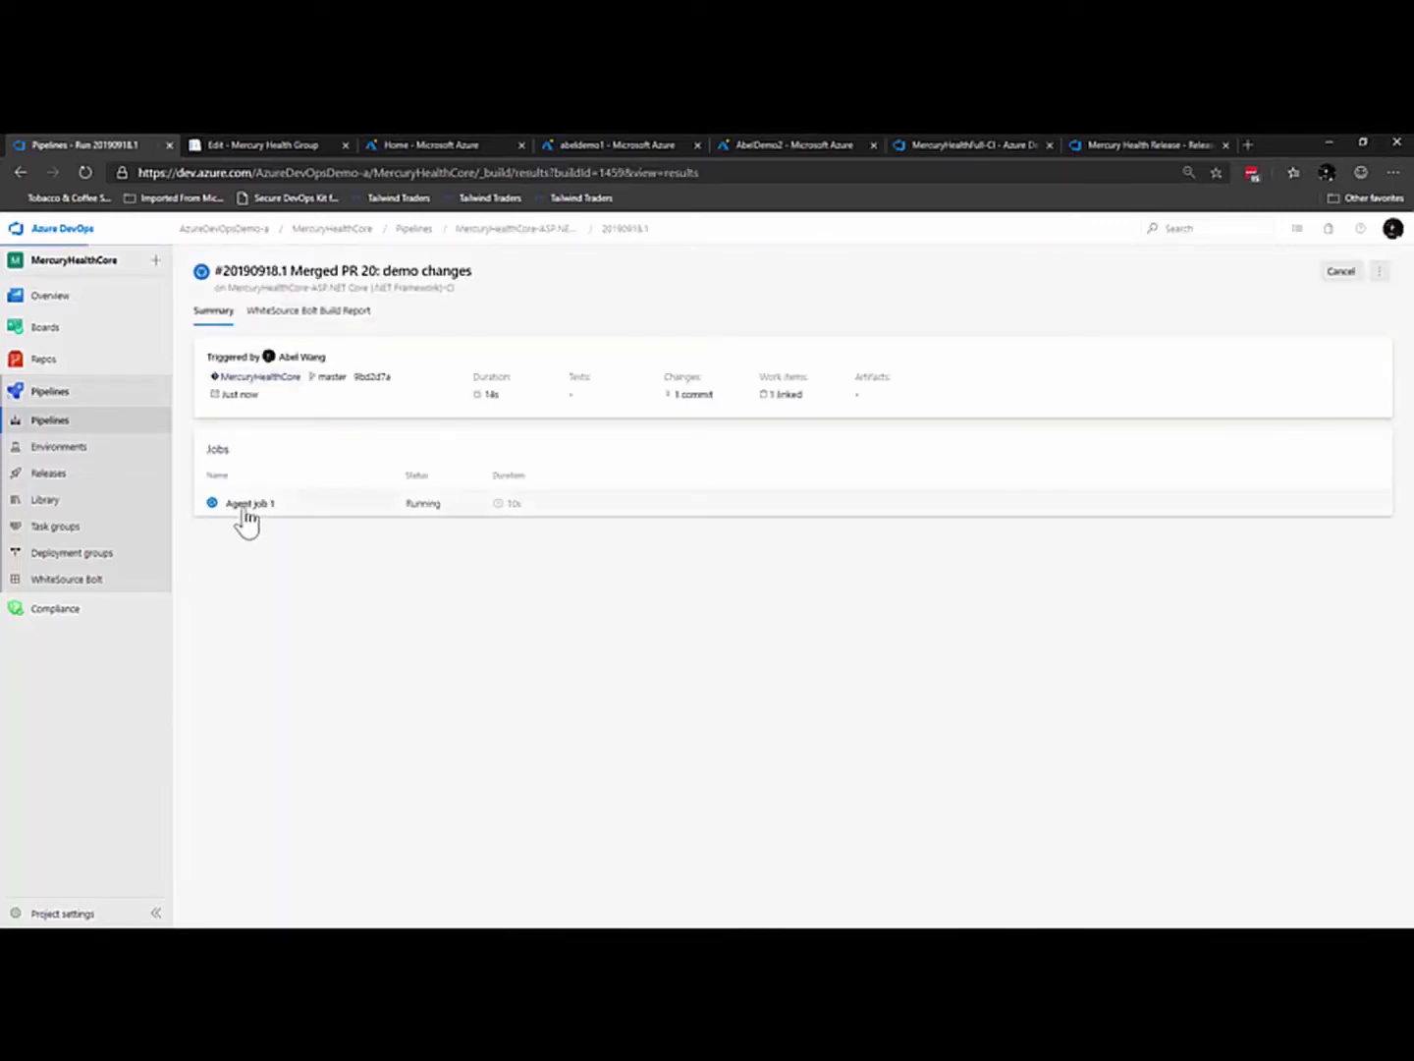
{"action": "left_click", "coordinate": [244, 507]}
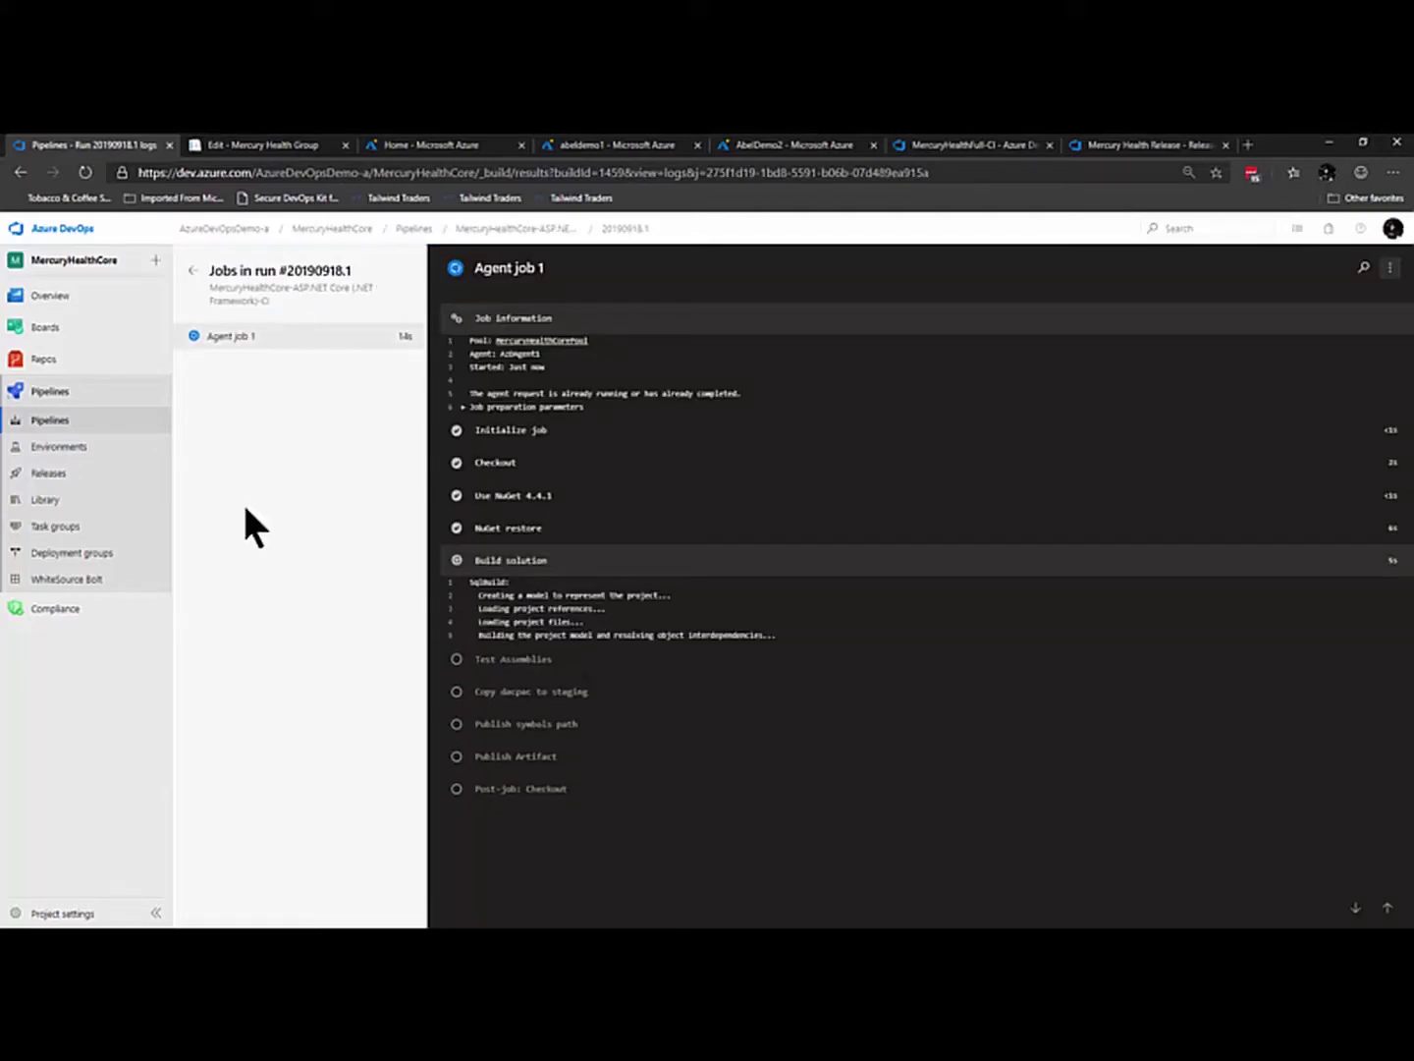
Step: Open the build pipeline definition for editing and examine the settings of its NuGet, build, test and dacpac copy tasks
{"action": "left_click", "coordinate": [22, 172]}
{"action": "left_click", "coordinate": [1380, 276]}
{"action": "left_click", "coordinate": [1289, 328]}
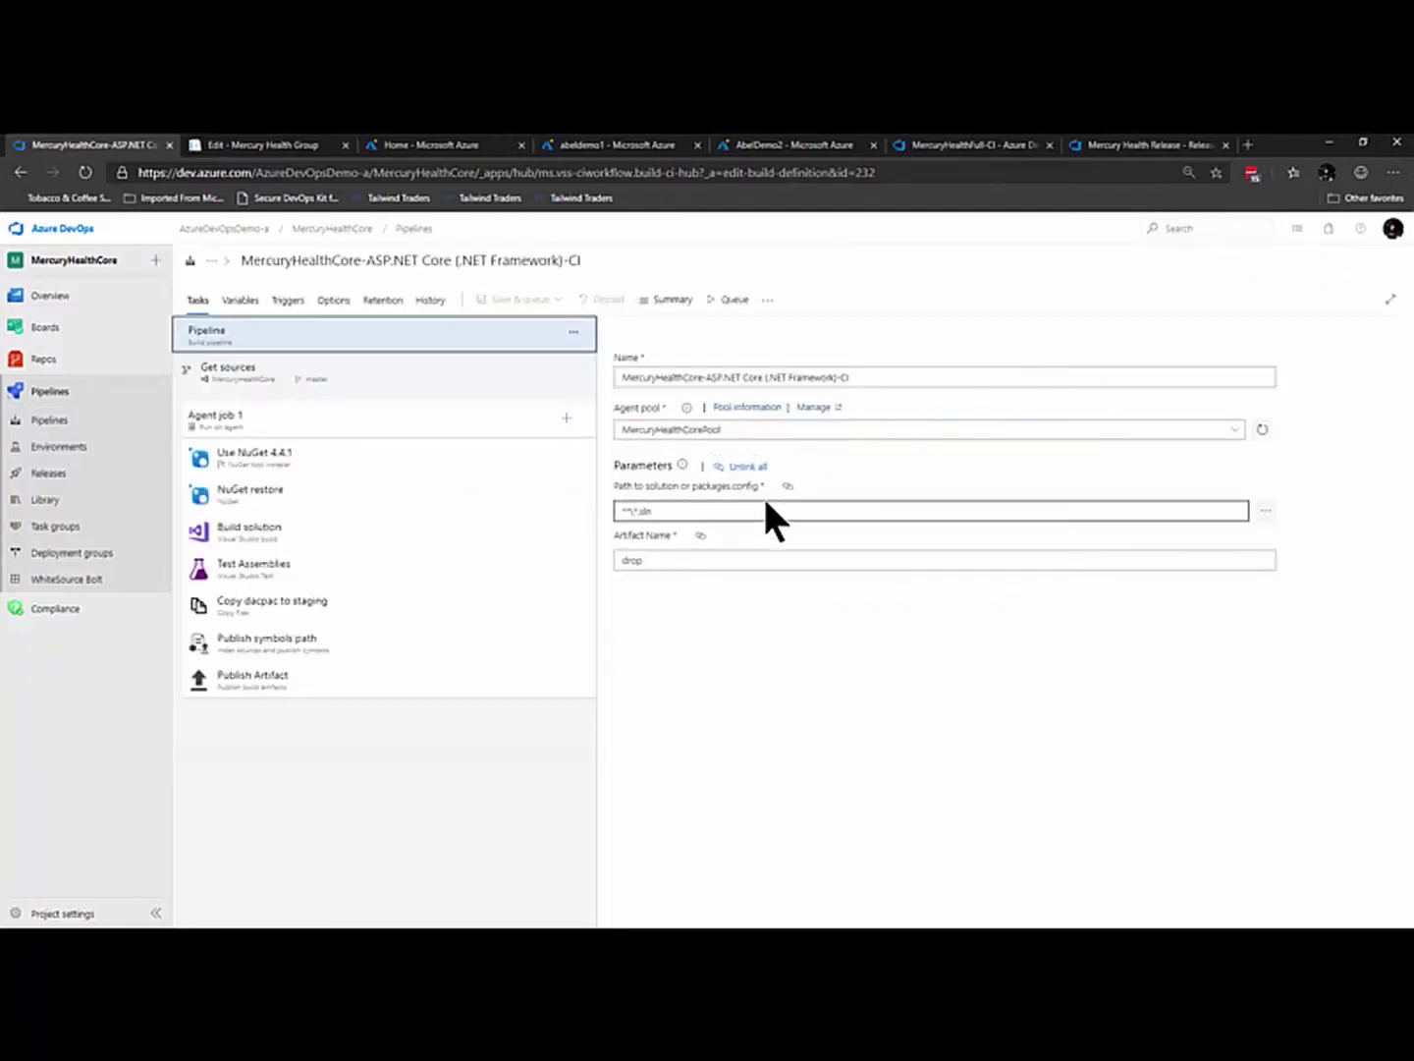
{"action": "left_click", "coordinate": [325, 468]}
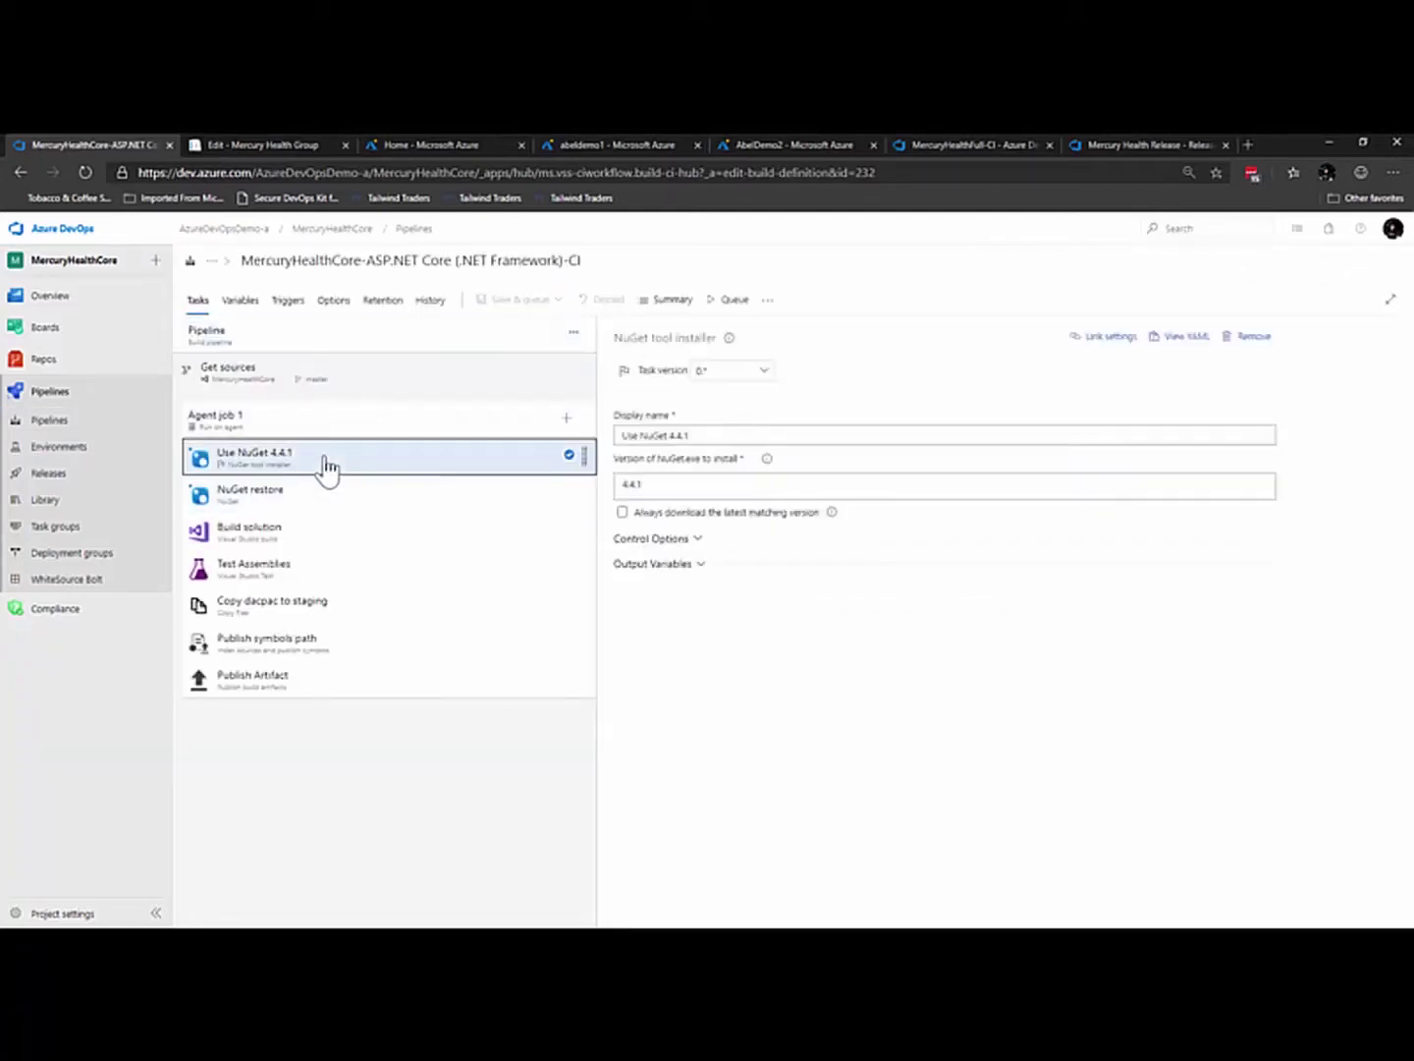
{"action": "left_click", "coordinate": [320, 503]}
{"action": "left_click", "coordinate": [316, 550]}
{"action": "left_click", "coordinate": [314, 571]}
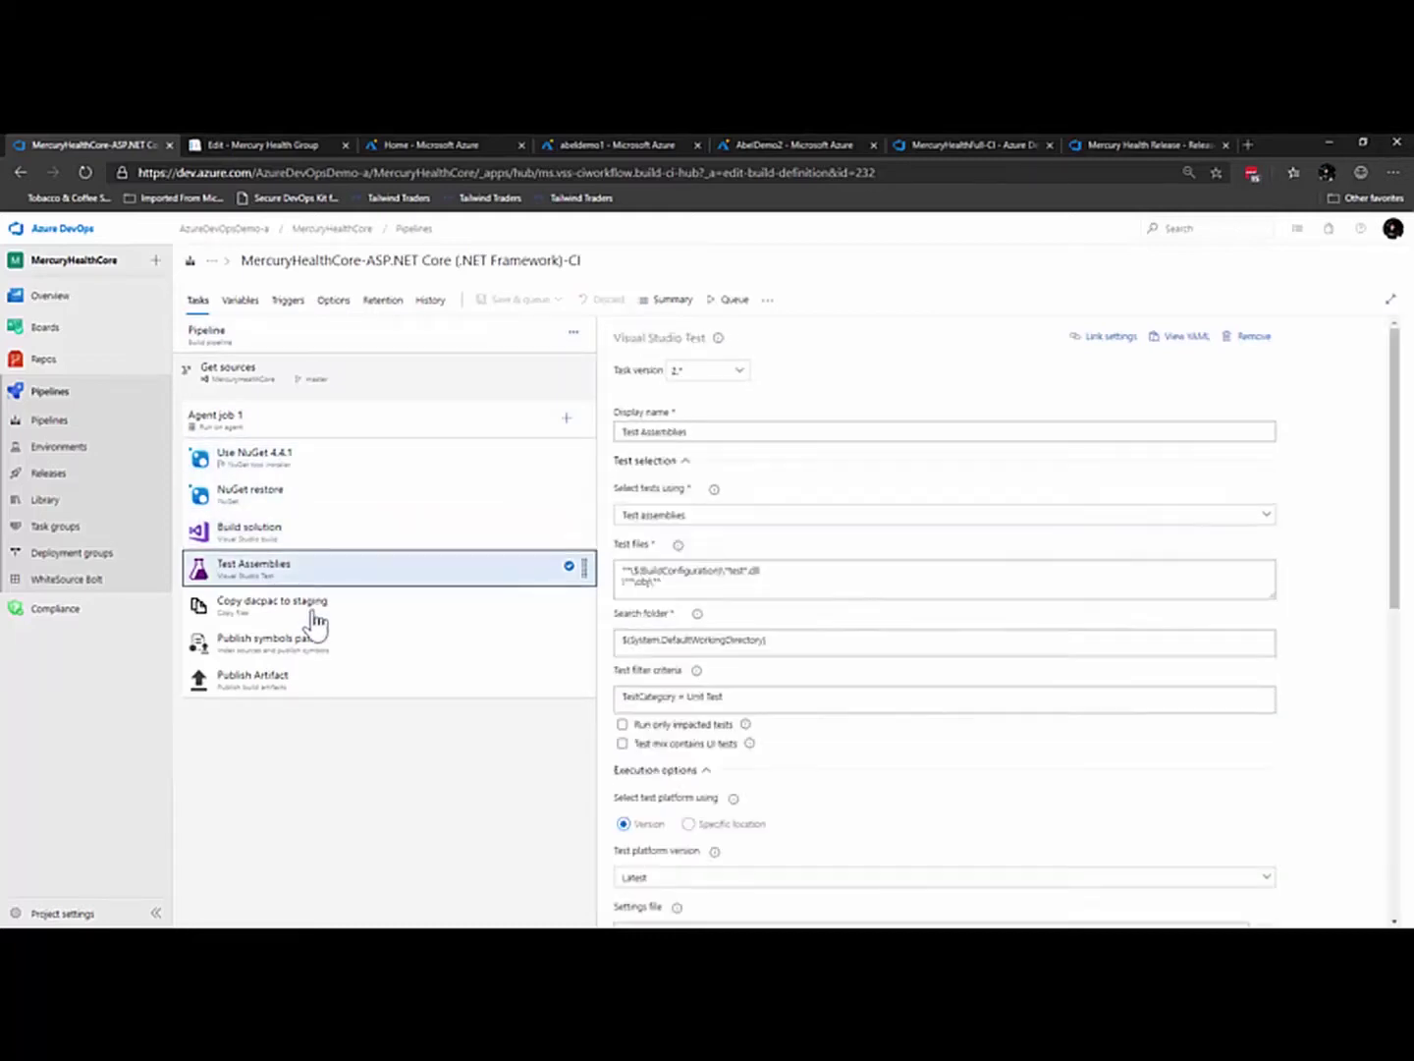
{"action": "left_click", "coordinate": [310, 609]}
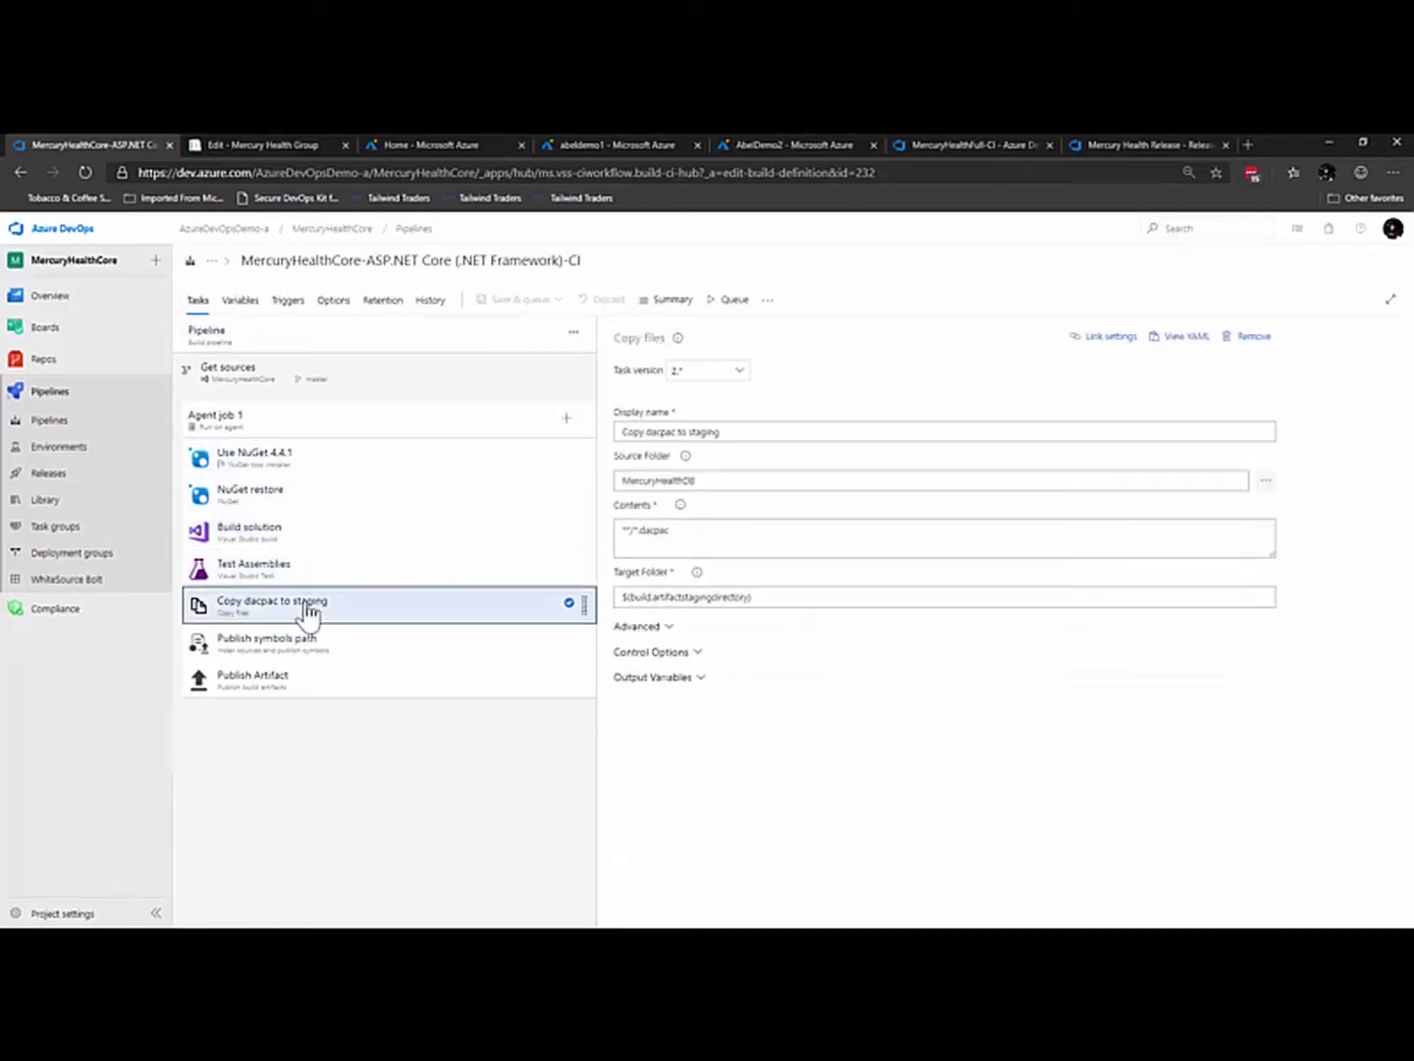
{"action": "left_click", "coordinate": [268, 477]}
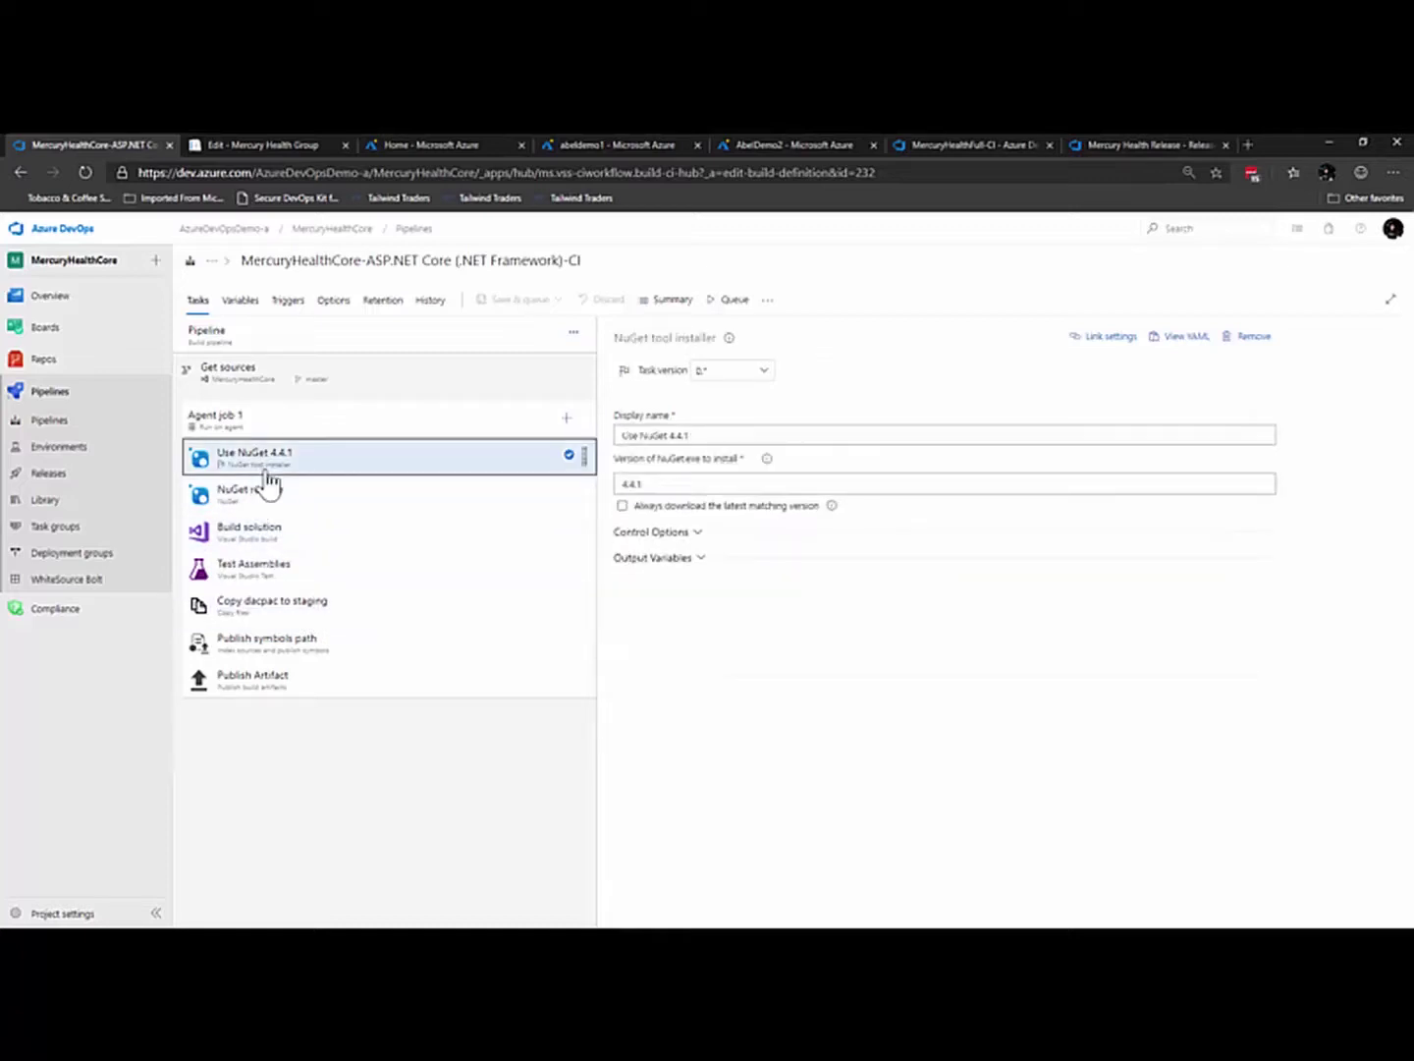
{"action": "left_click", "coordinate": [269, 496]}
{"action": "left_click", "coordinate": [271, 530]}
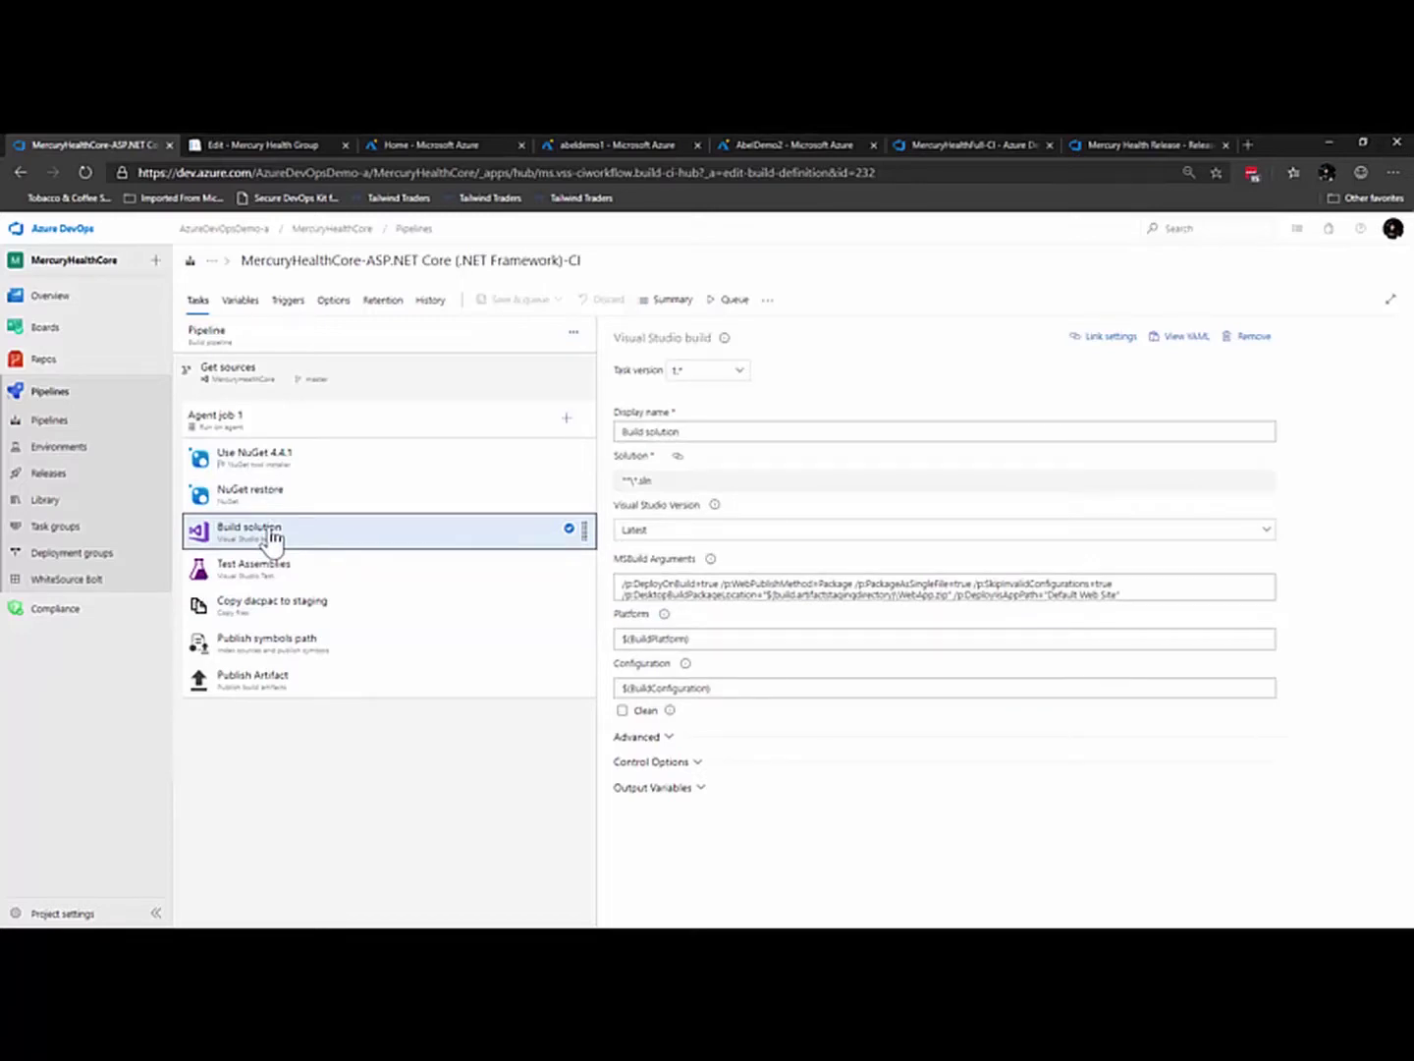
Step: View the Test Assemblies task's settings and search the tasks available for Agent job 1 for "maven"
{"action": "left_click", "coordinate": [278, 575]}
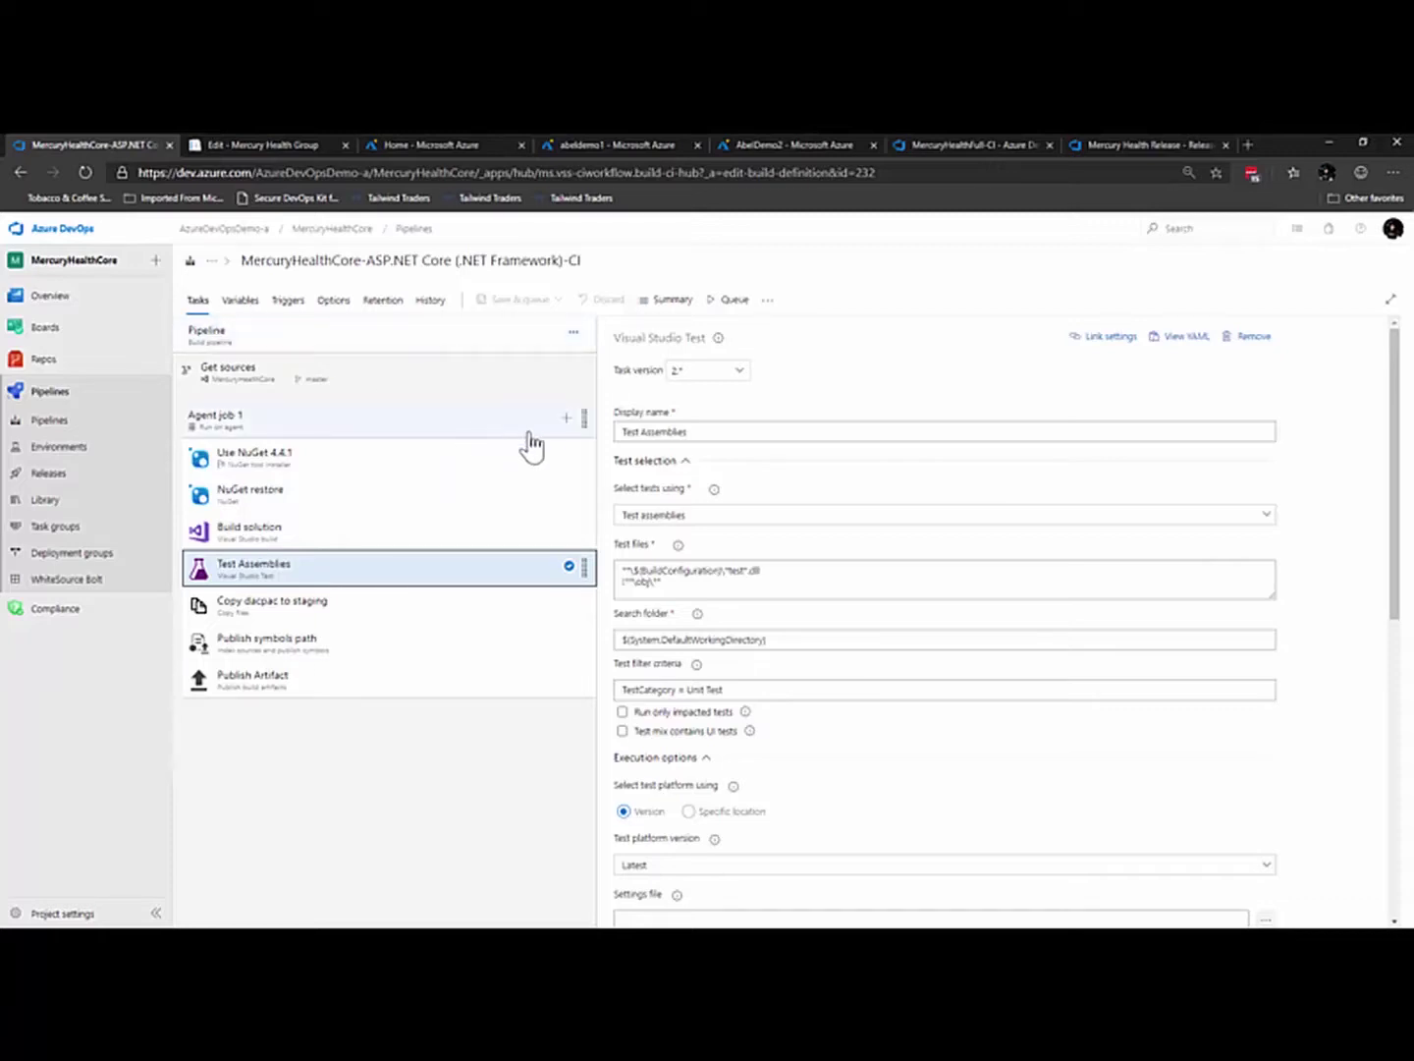
{"action": "left_click", "coordinate": [565, 419]}
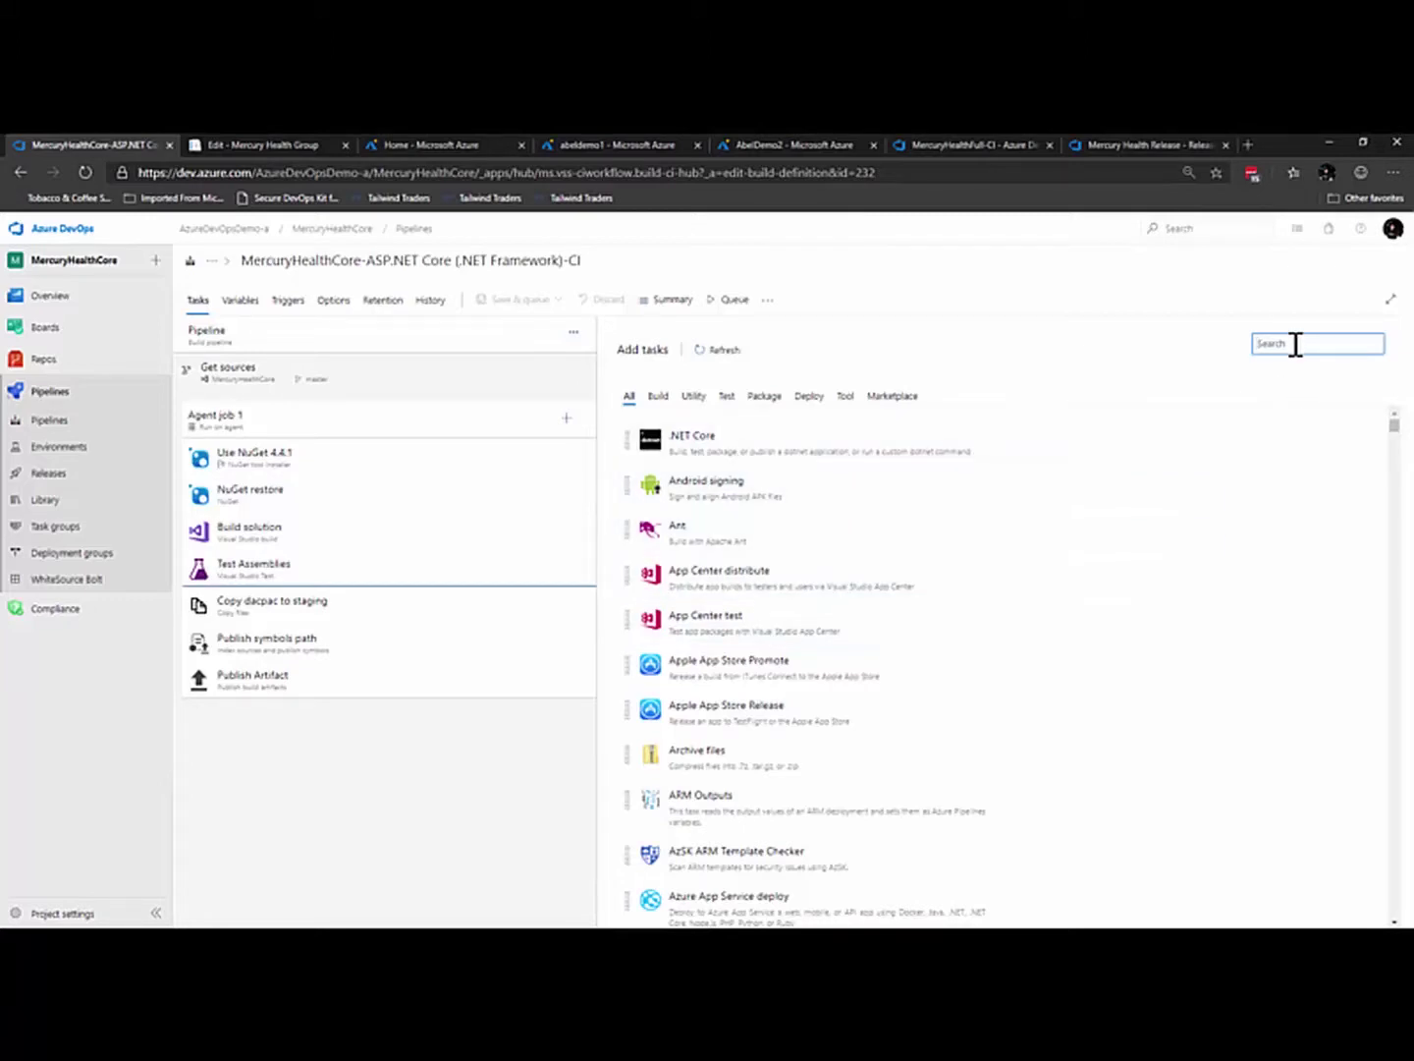
{"action": "type", "text": "maq"}
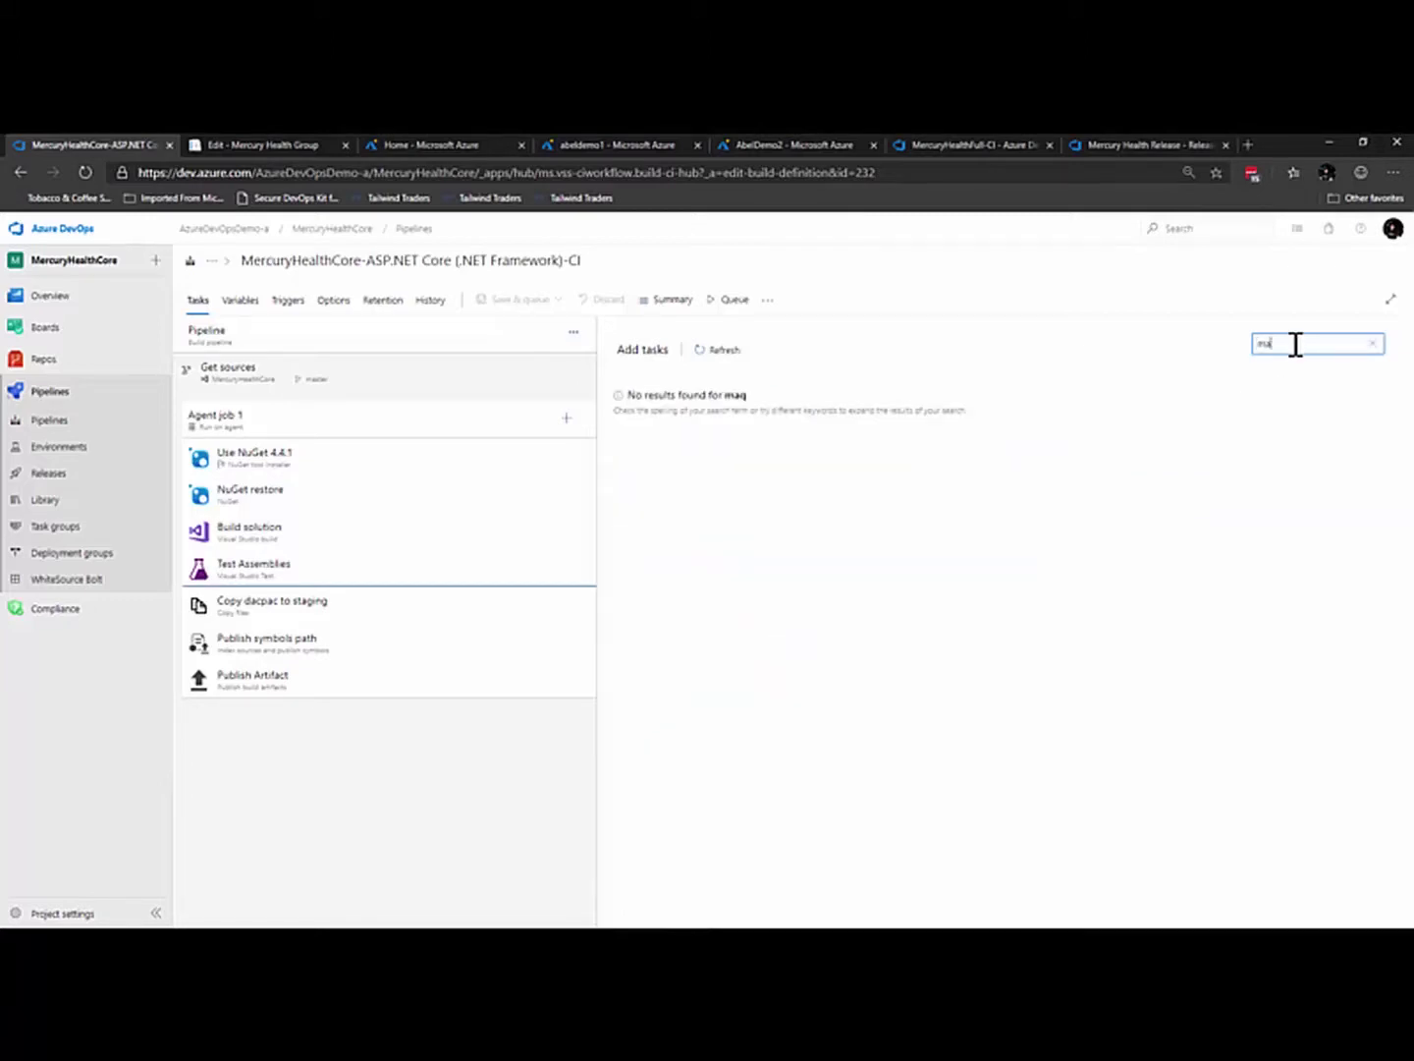
{"action": "type", "text": "ven"}
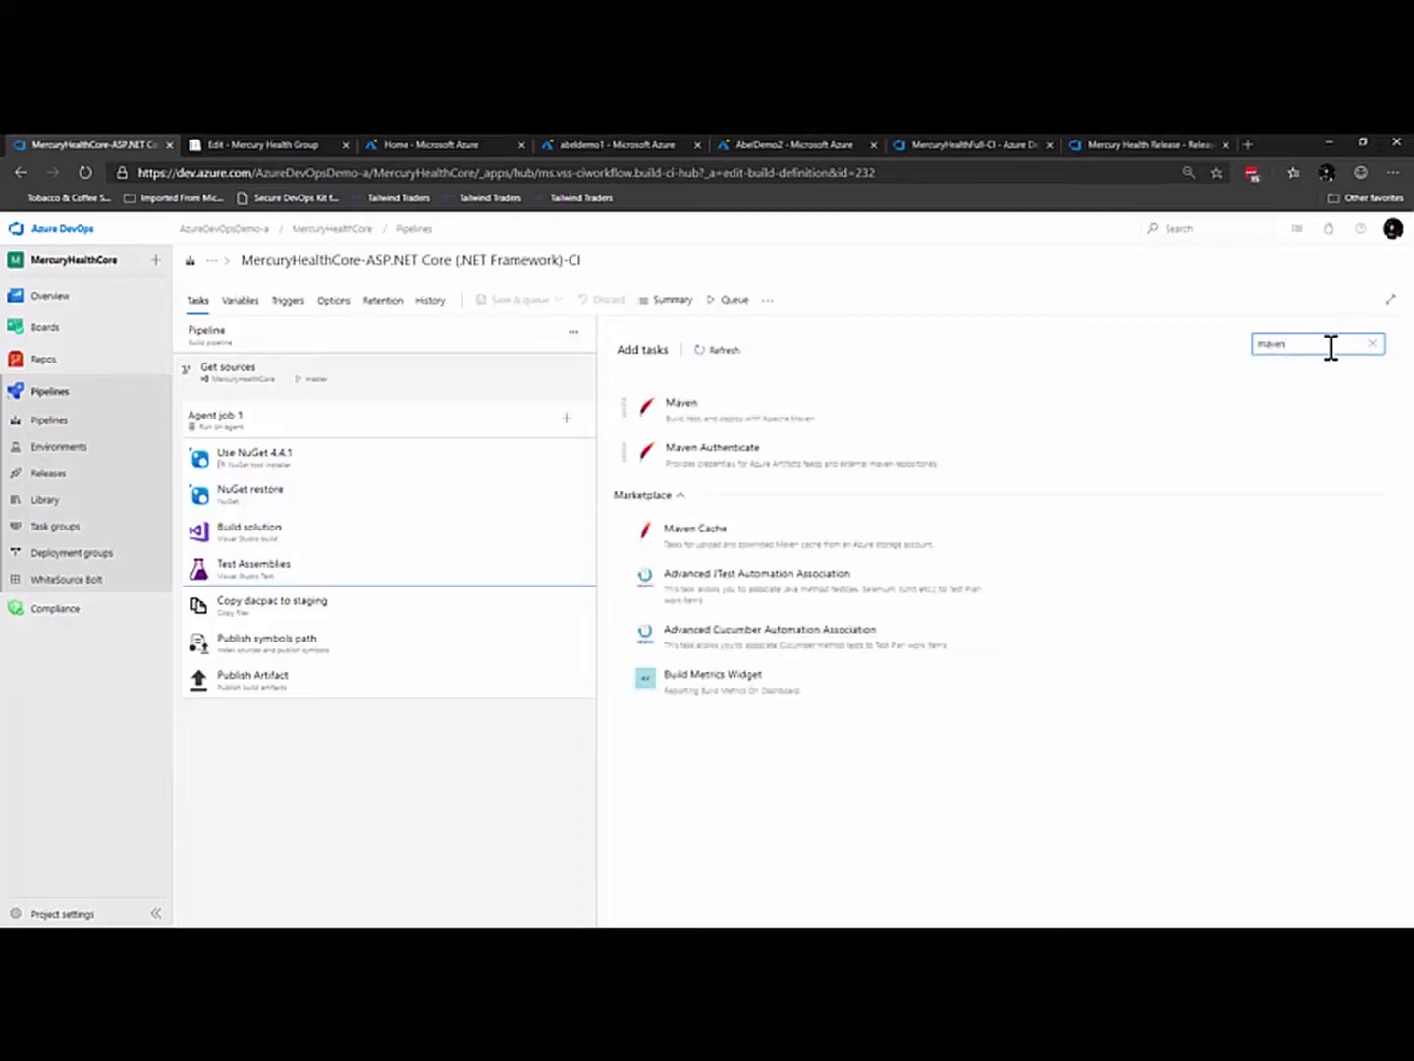
{"action": "left_click", "coordinate": [1372, 342]}
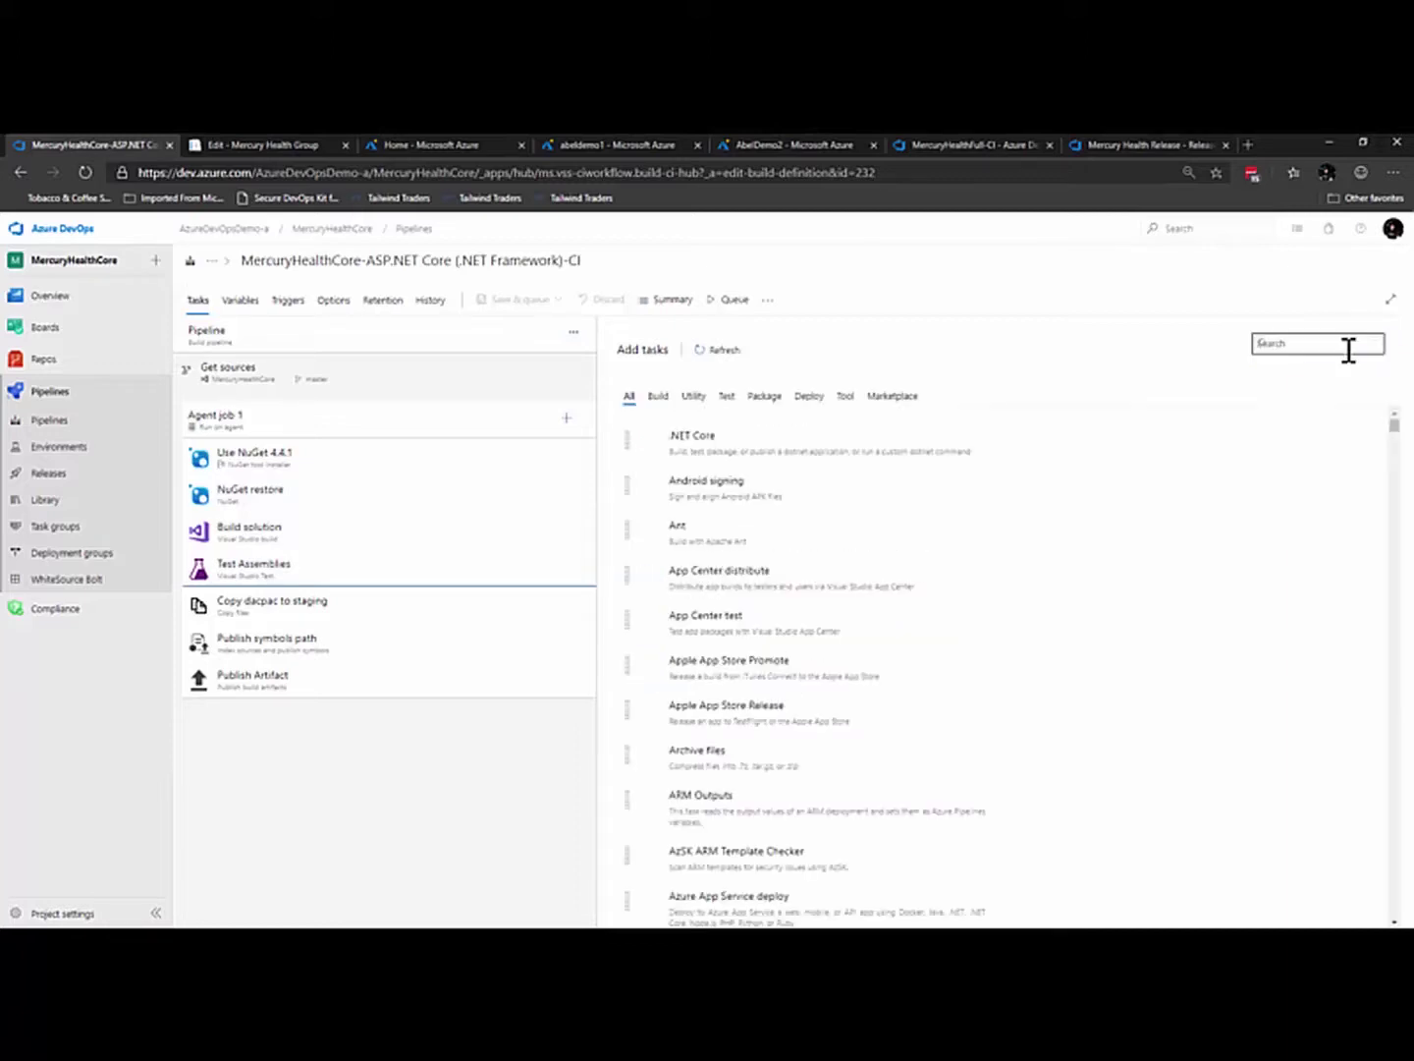
Step: Browse the full catalog of build tasks and the extensions offered in the Marketplace category
{"action": "scroll", "coordinate": [783, 606], "scroll_direction": "down", "scroll_amount": 3}
{"action": "scroll", "coordinate": [782, 606], "scroll_direction": "down", "scroll_amount": 3}
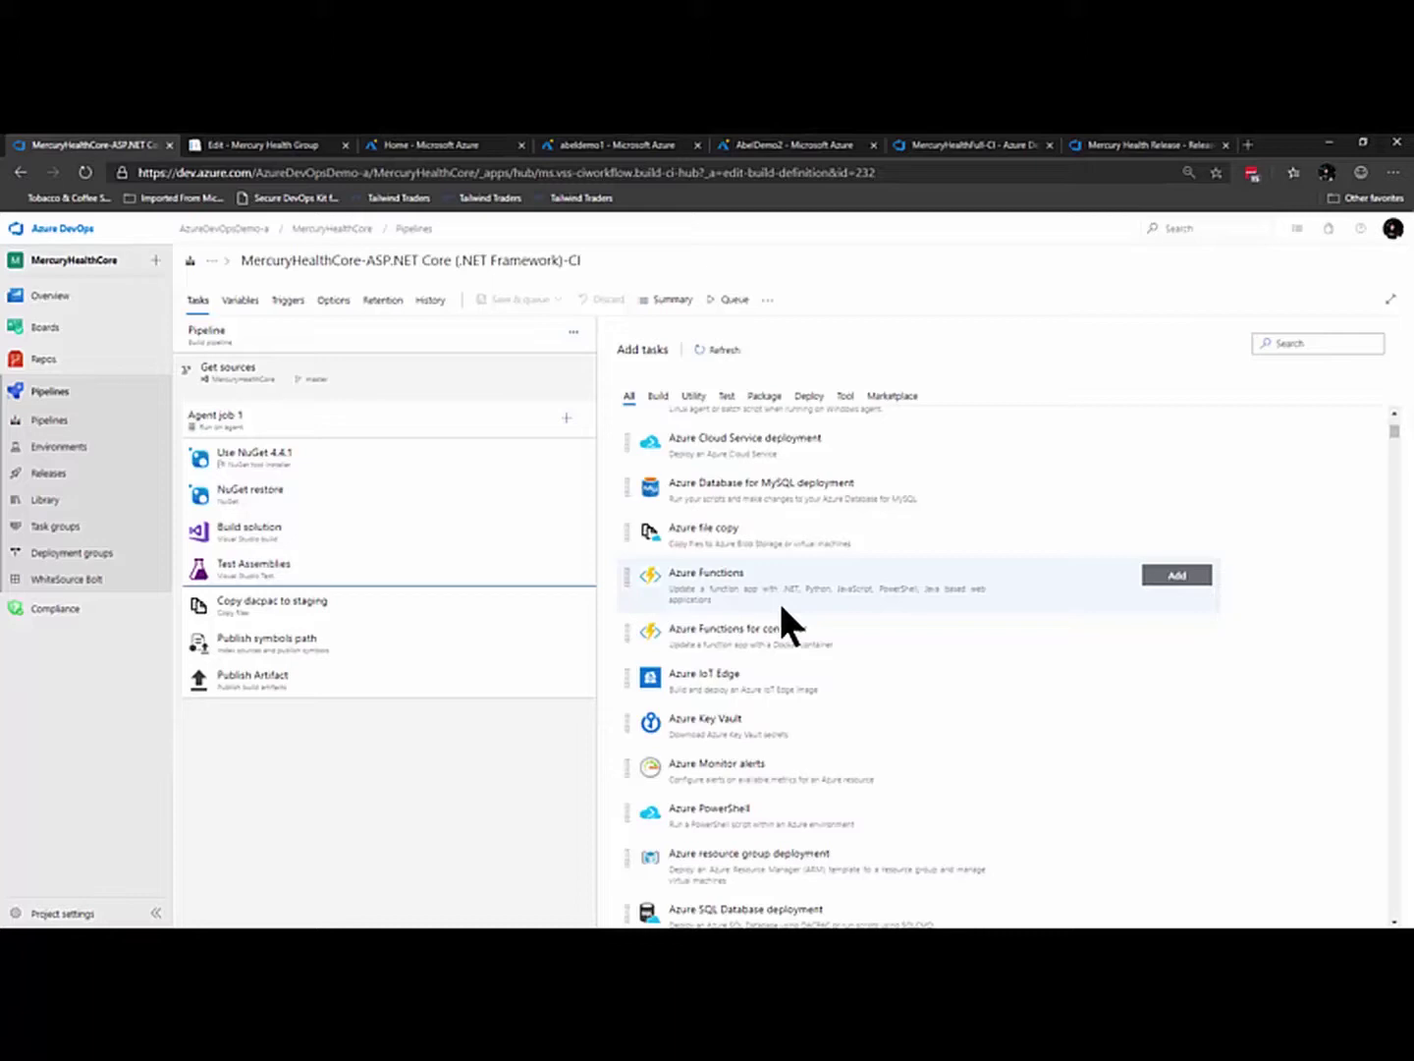
{"action": "scroll", "coordinate": [782, 605], "scroll_direction": "down", "scroll_amount": 10}
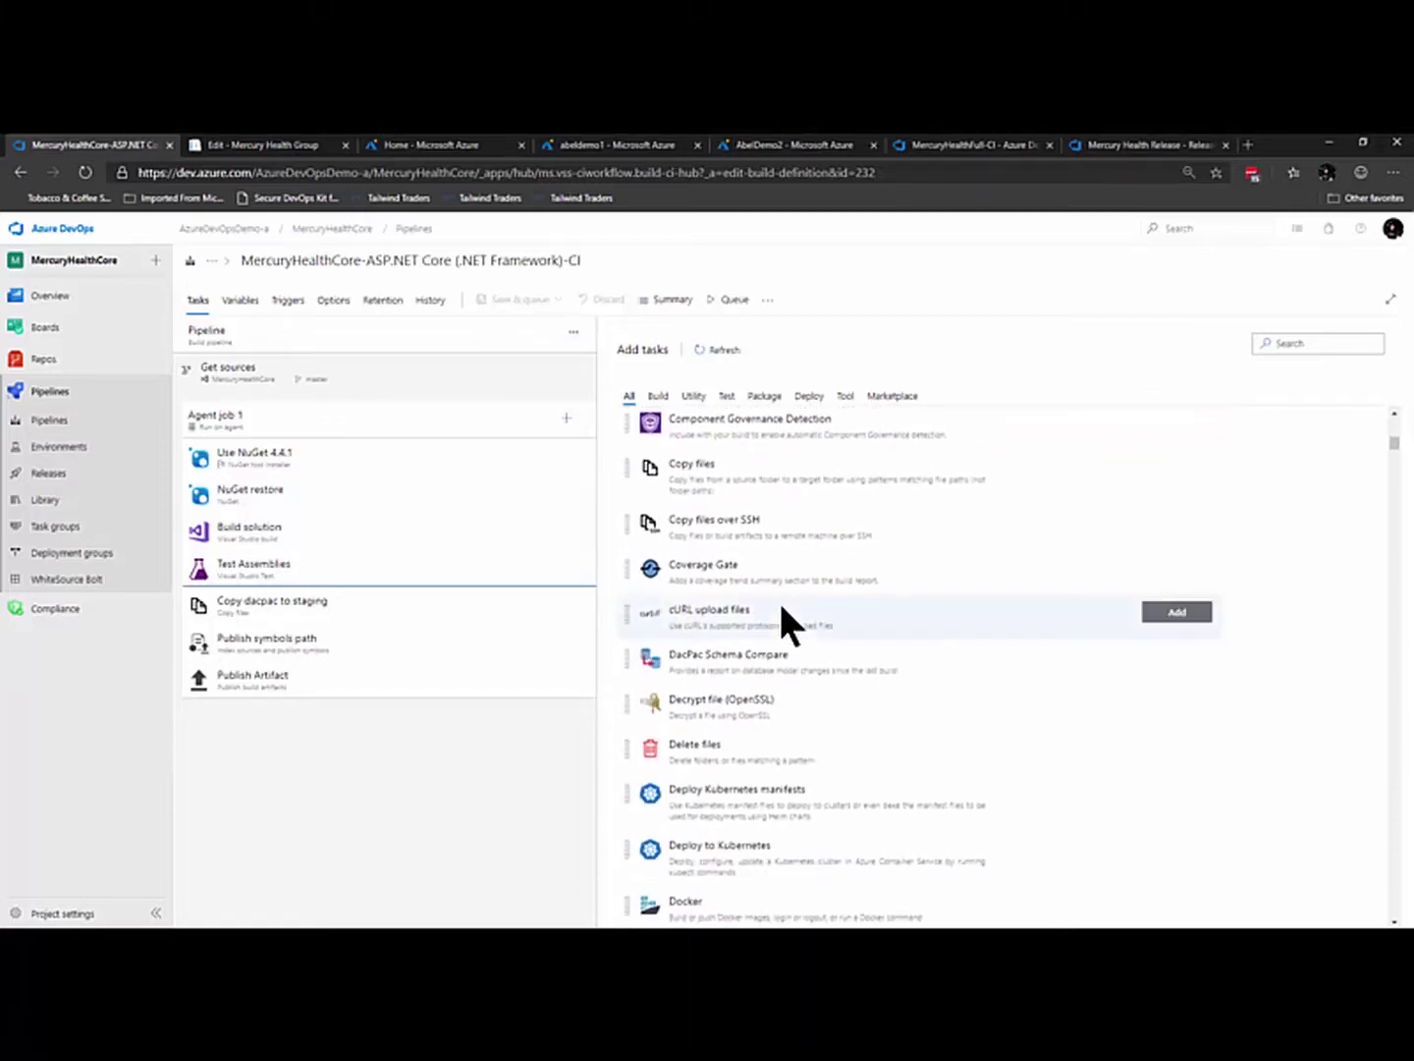
{"action": "left_click", "coordinate": [895, 397]}
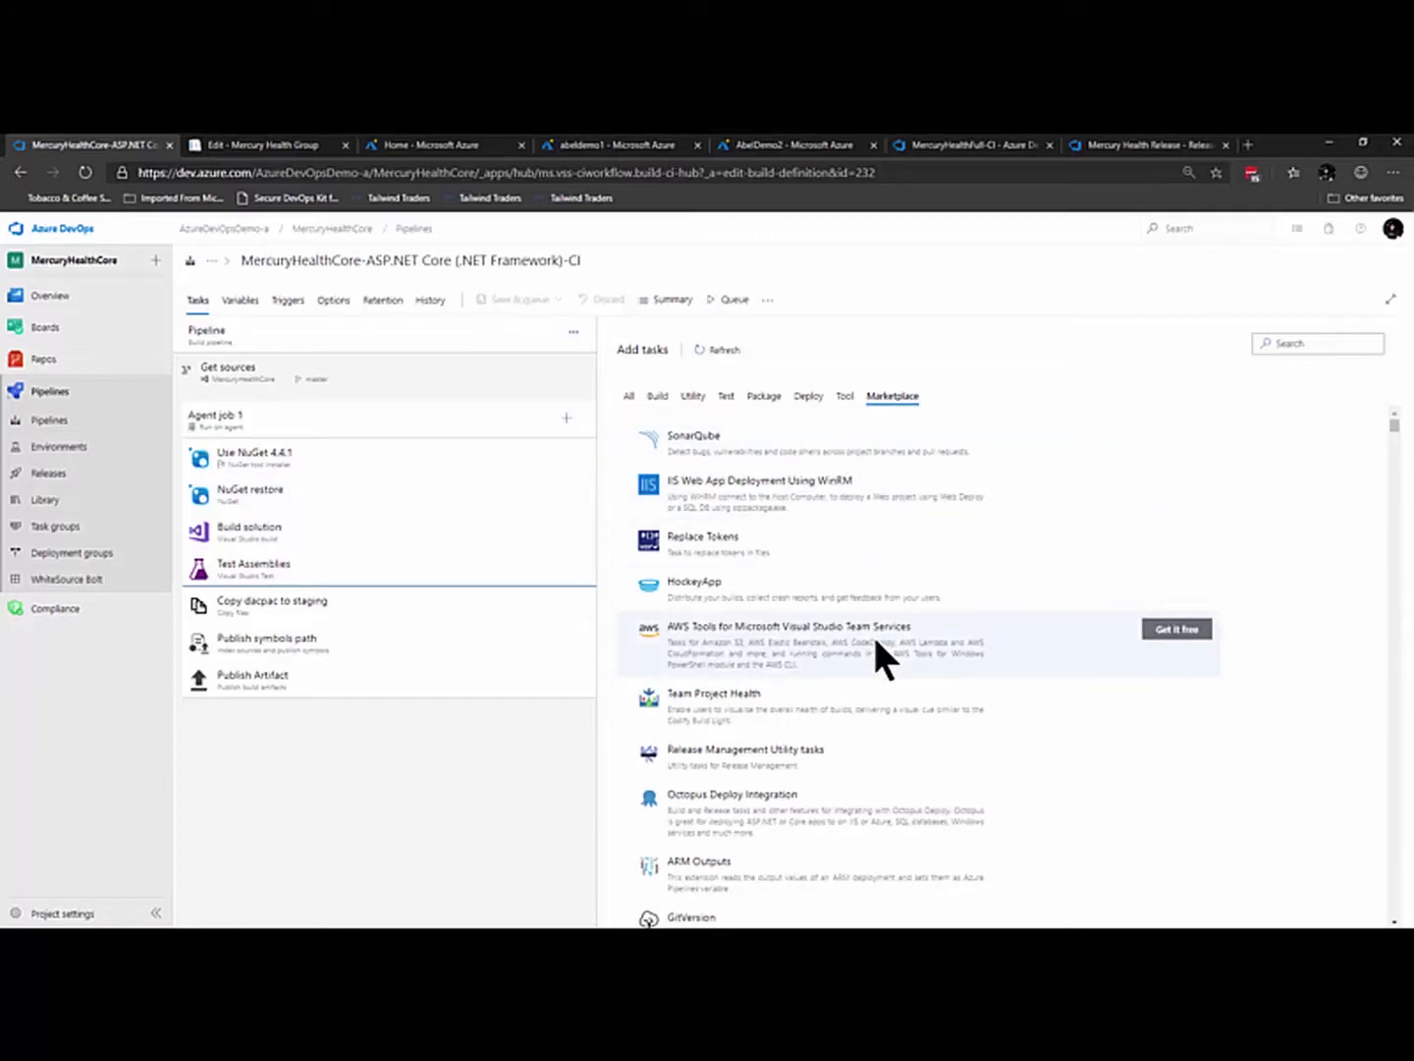
{"action": "scroll", "coordinate": [872, 631], "scroll_direction": "down", "scroll_amount": 15}
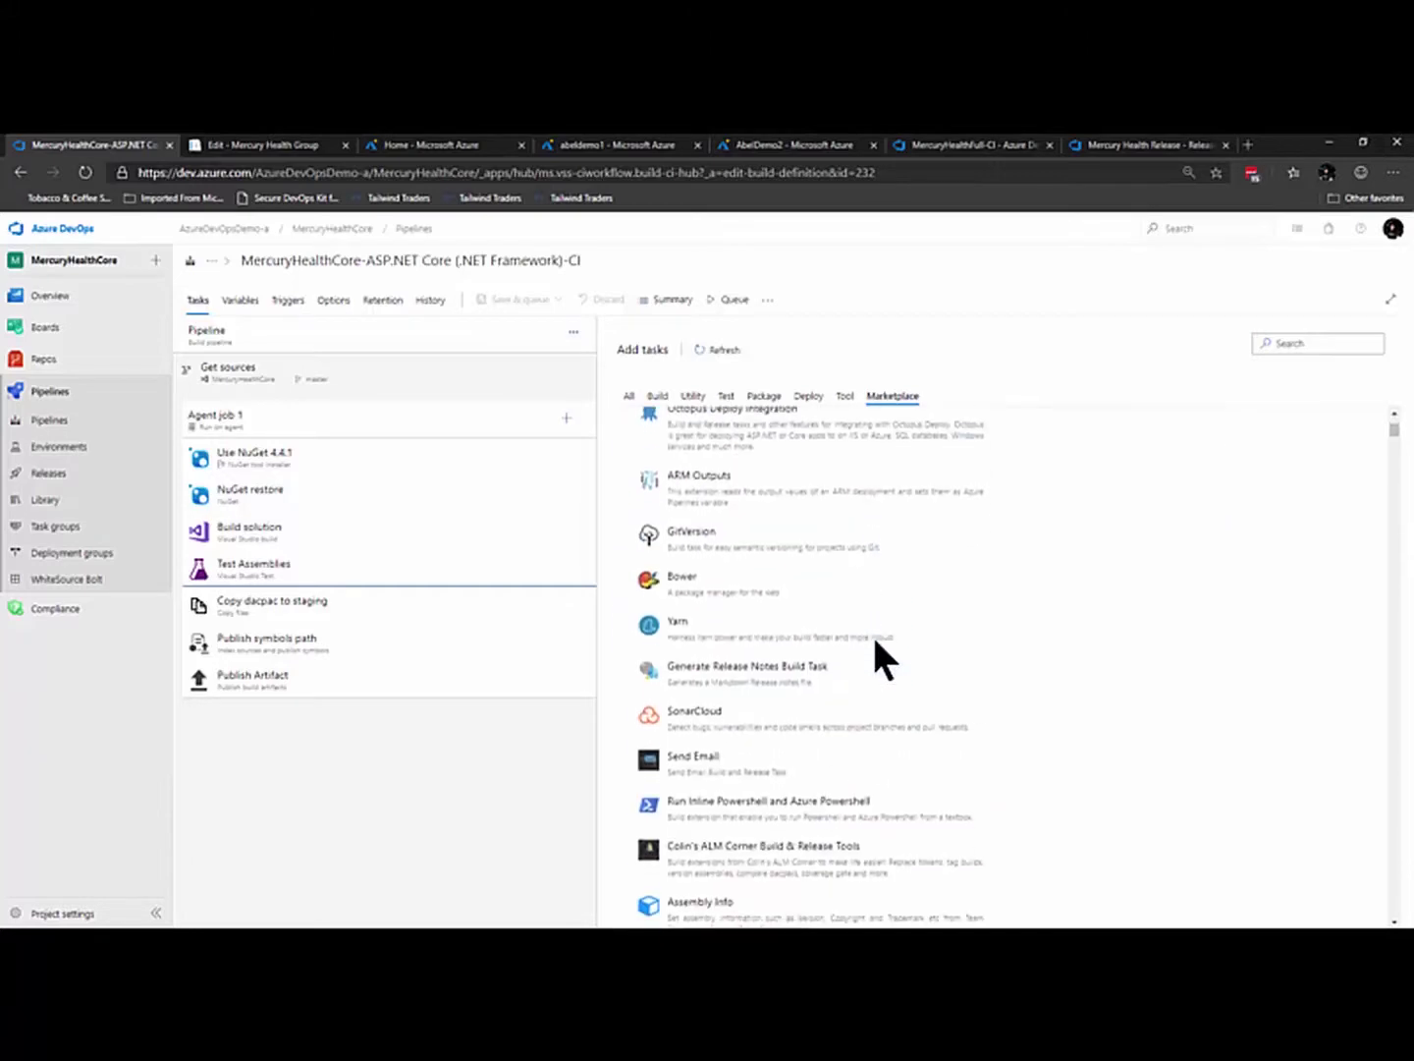
{"action": "scroll", "coordinate": [873, 633], "scroll_direction": "down", "scroll_amount": 8}
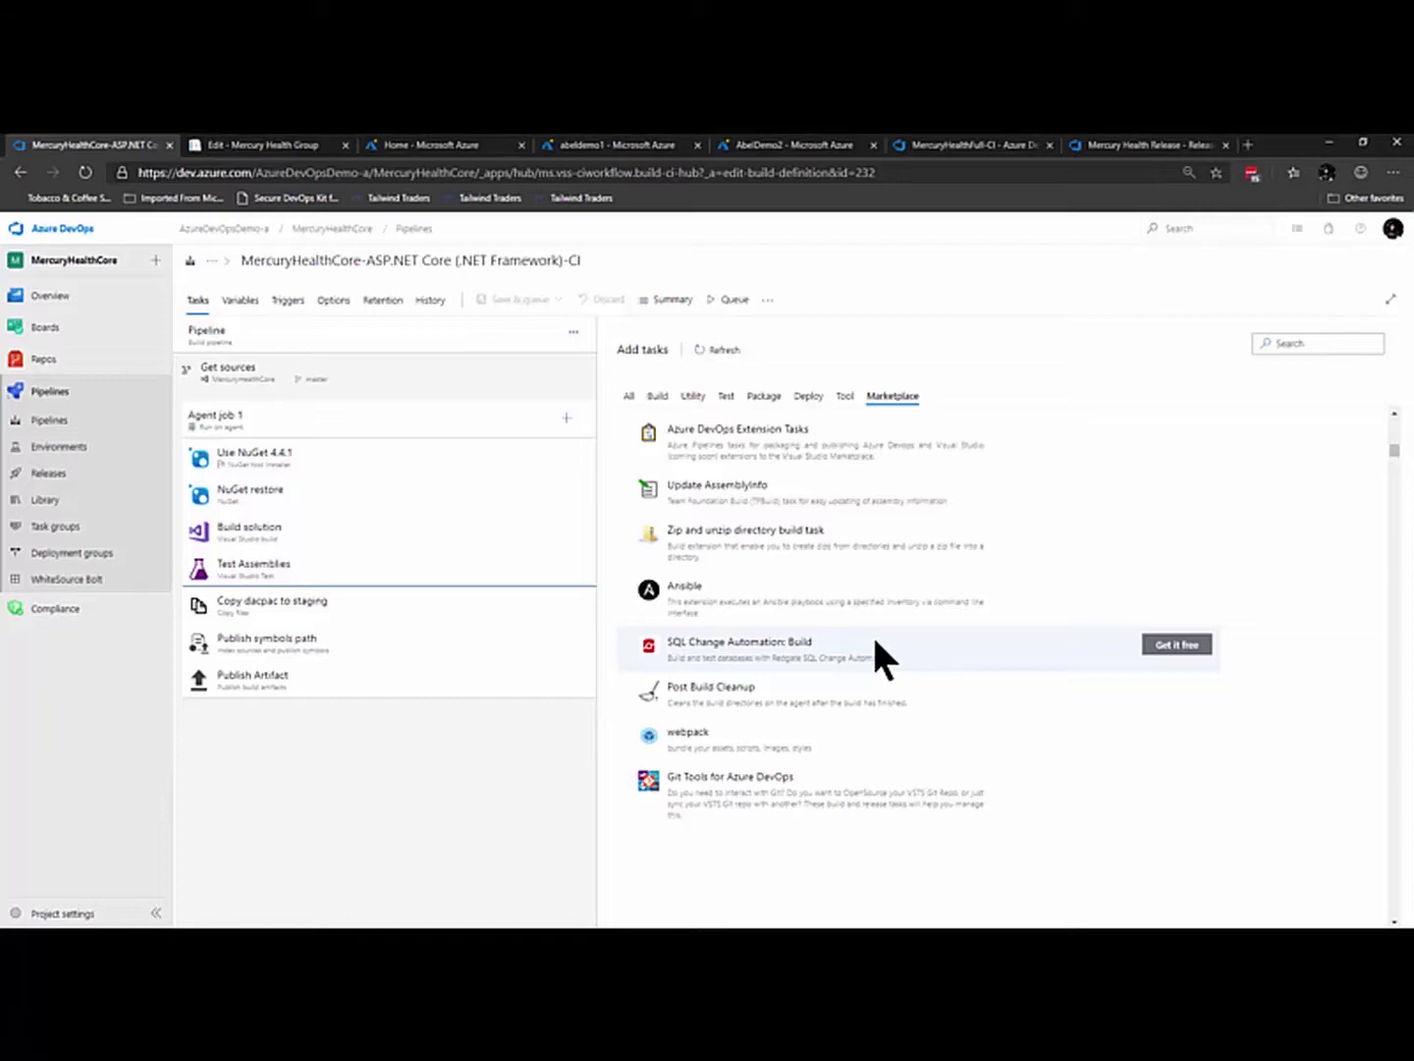
Step: Return to the "Merged PR 20: demo changes" run and expand its published drop artifact down to the bin/Release folder
{"action": "left_click", "coordinate": [29, 176]}
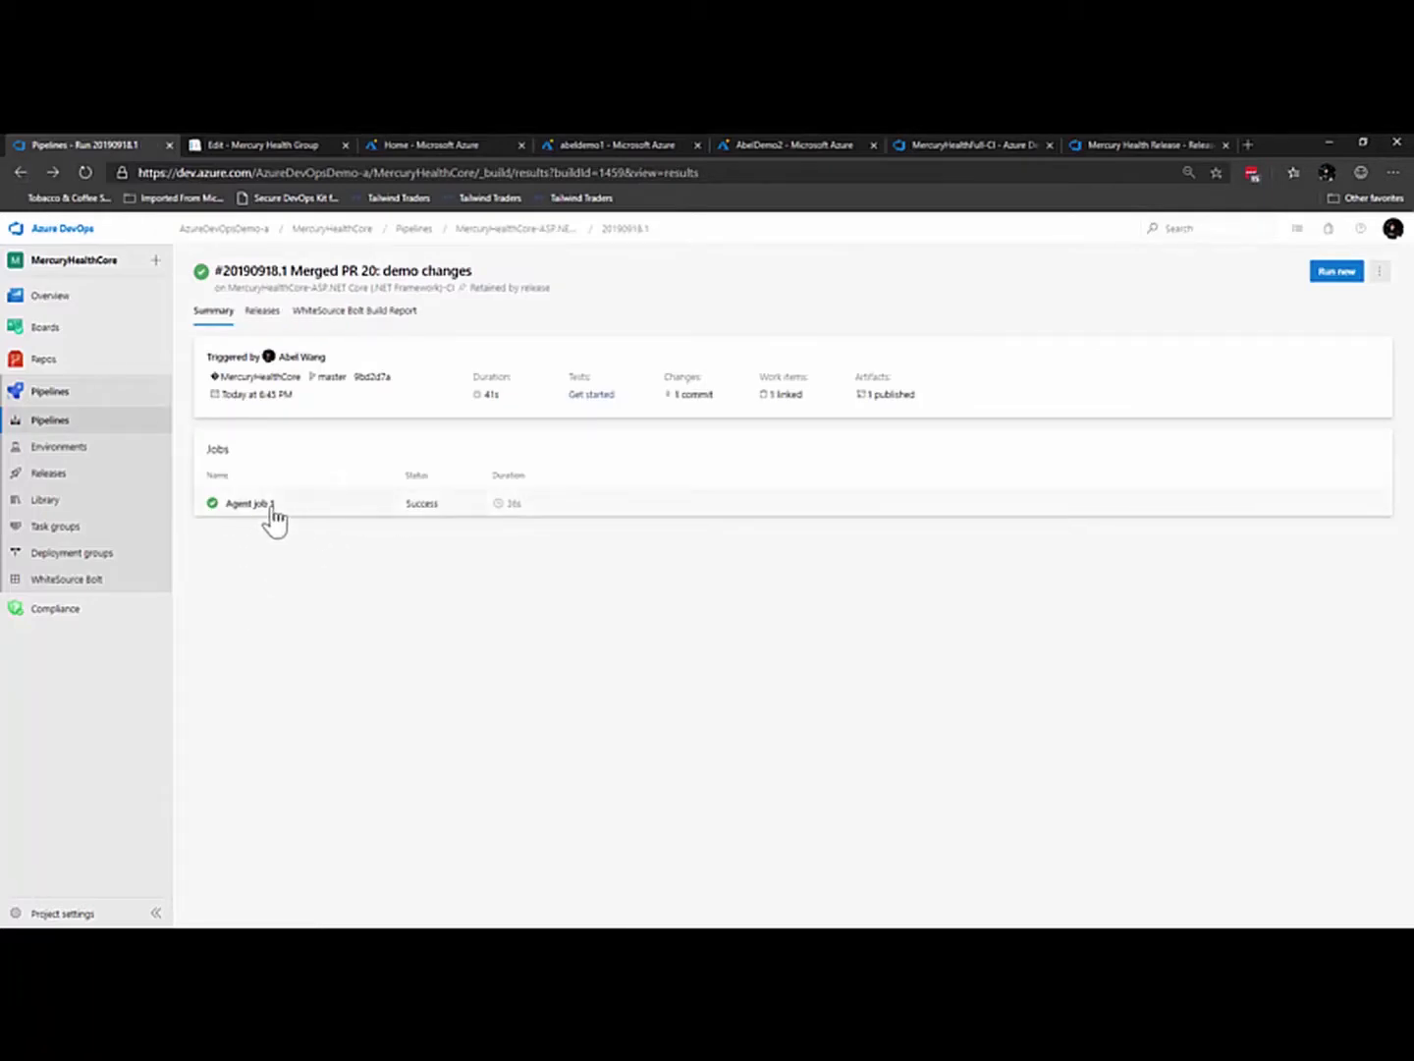
{"action": "left_click", "coordinate": [897, 395]}
{"action": "left_click", "coordinate": [211, 337]}
{"action": "left_click", "coordinate": [223, 363]}
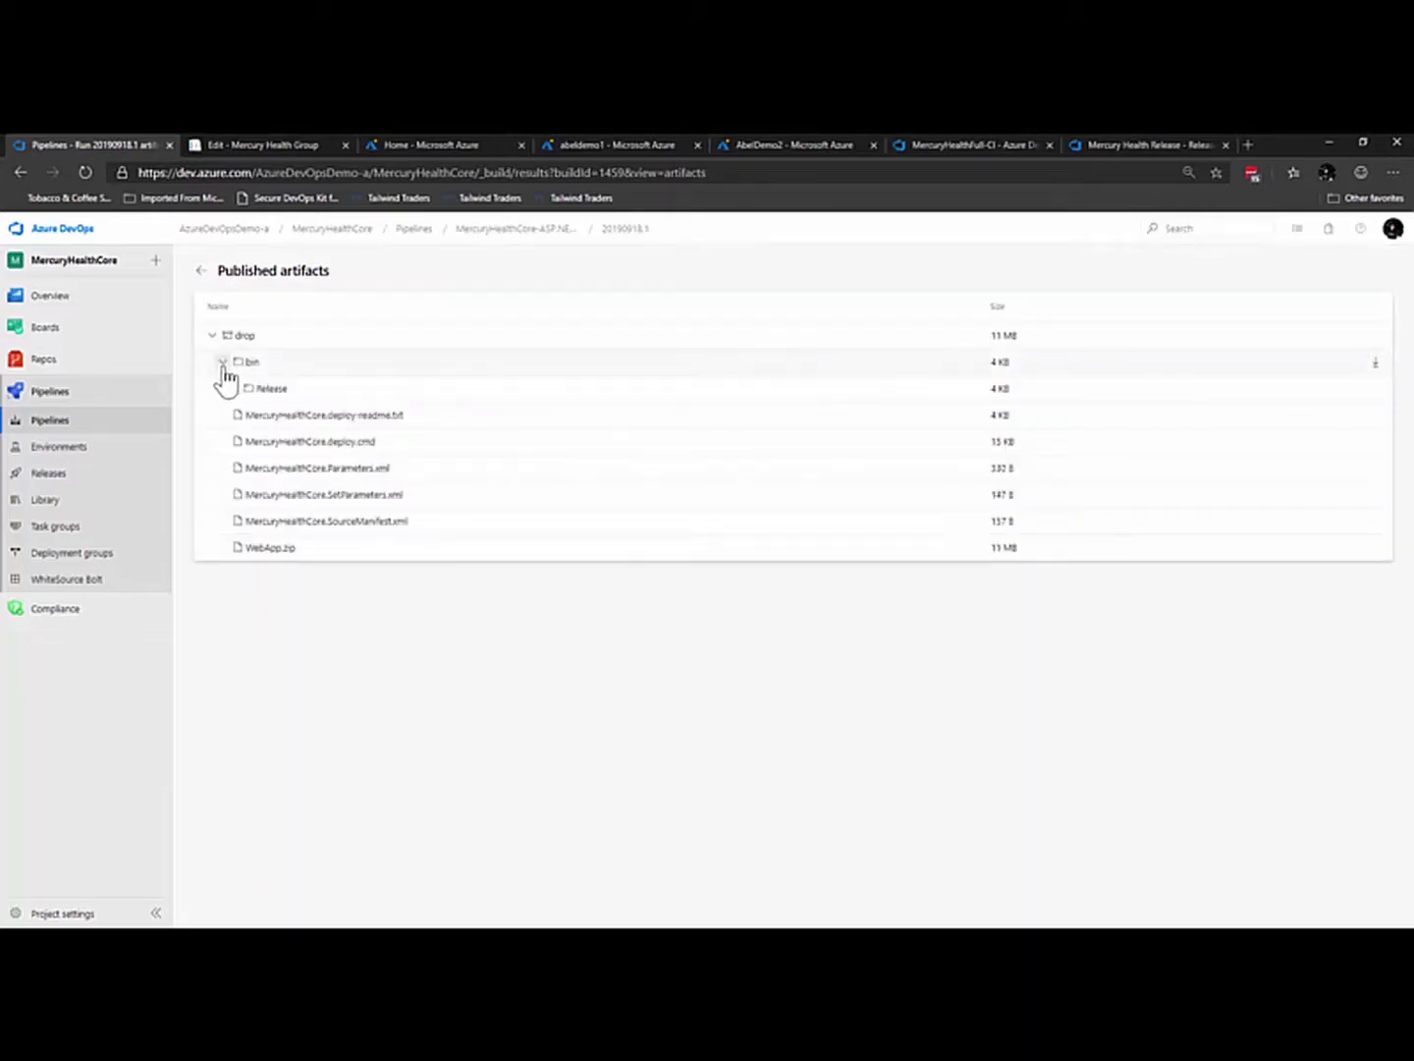
{"action": "left_click", "coordinate": [234, 389]}
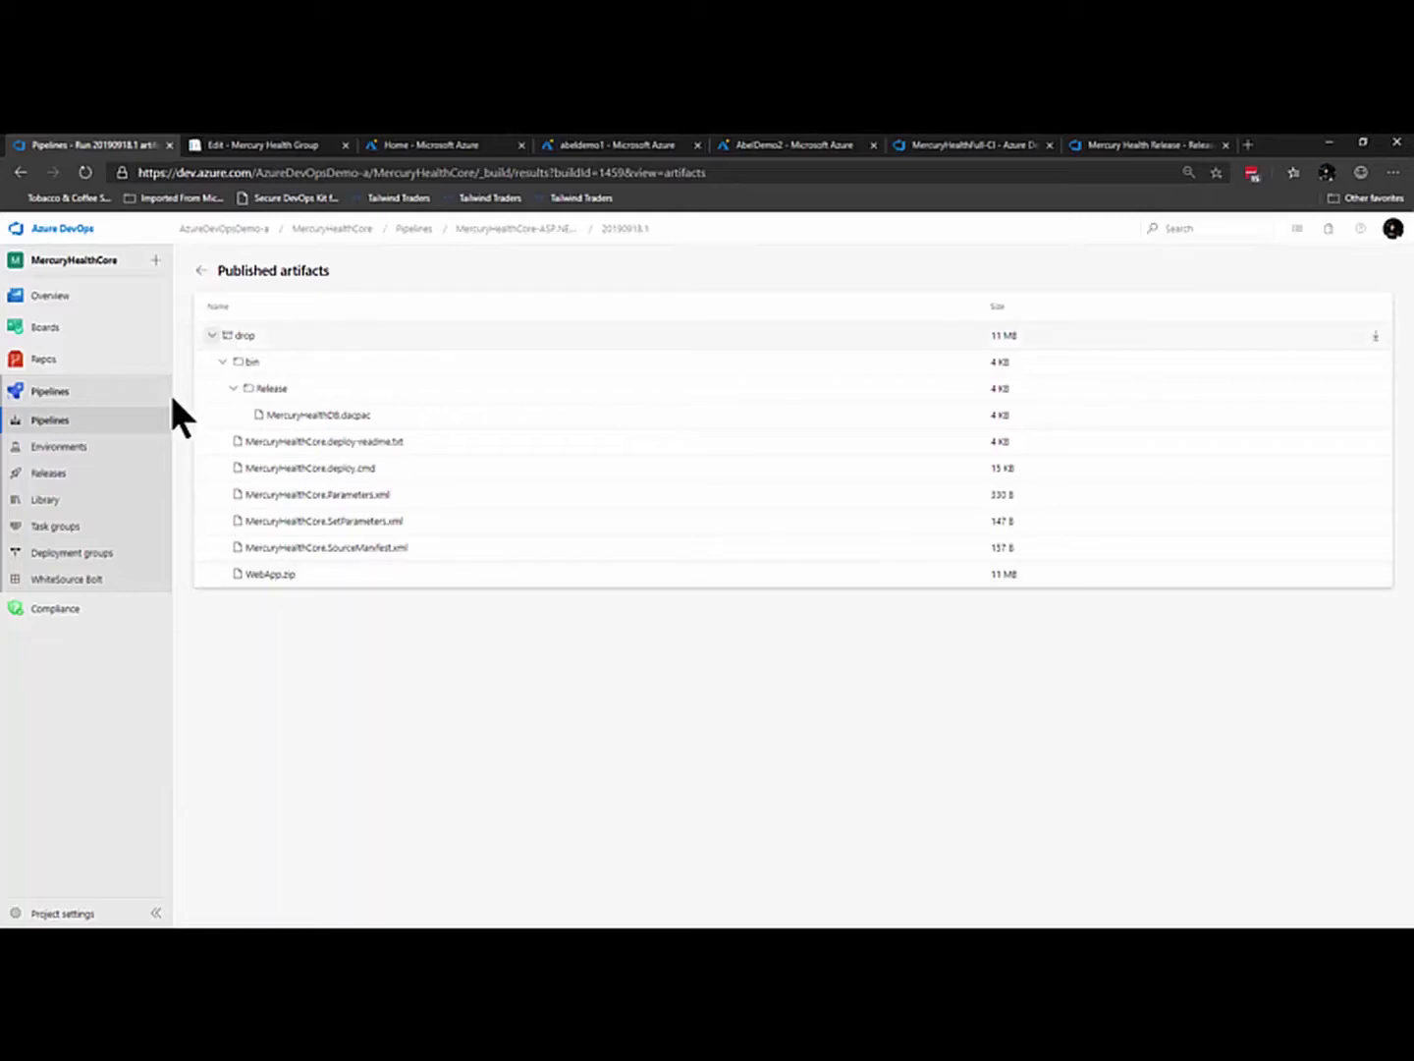
Step: Open Release-15 from the releases list and open its release pipeline definition for editing
{"action": "left_click", "coordinate": [47, 474]}
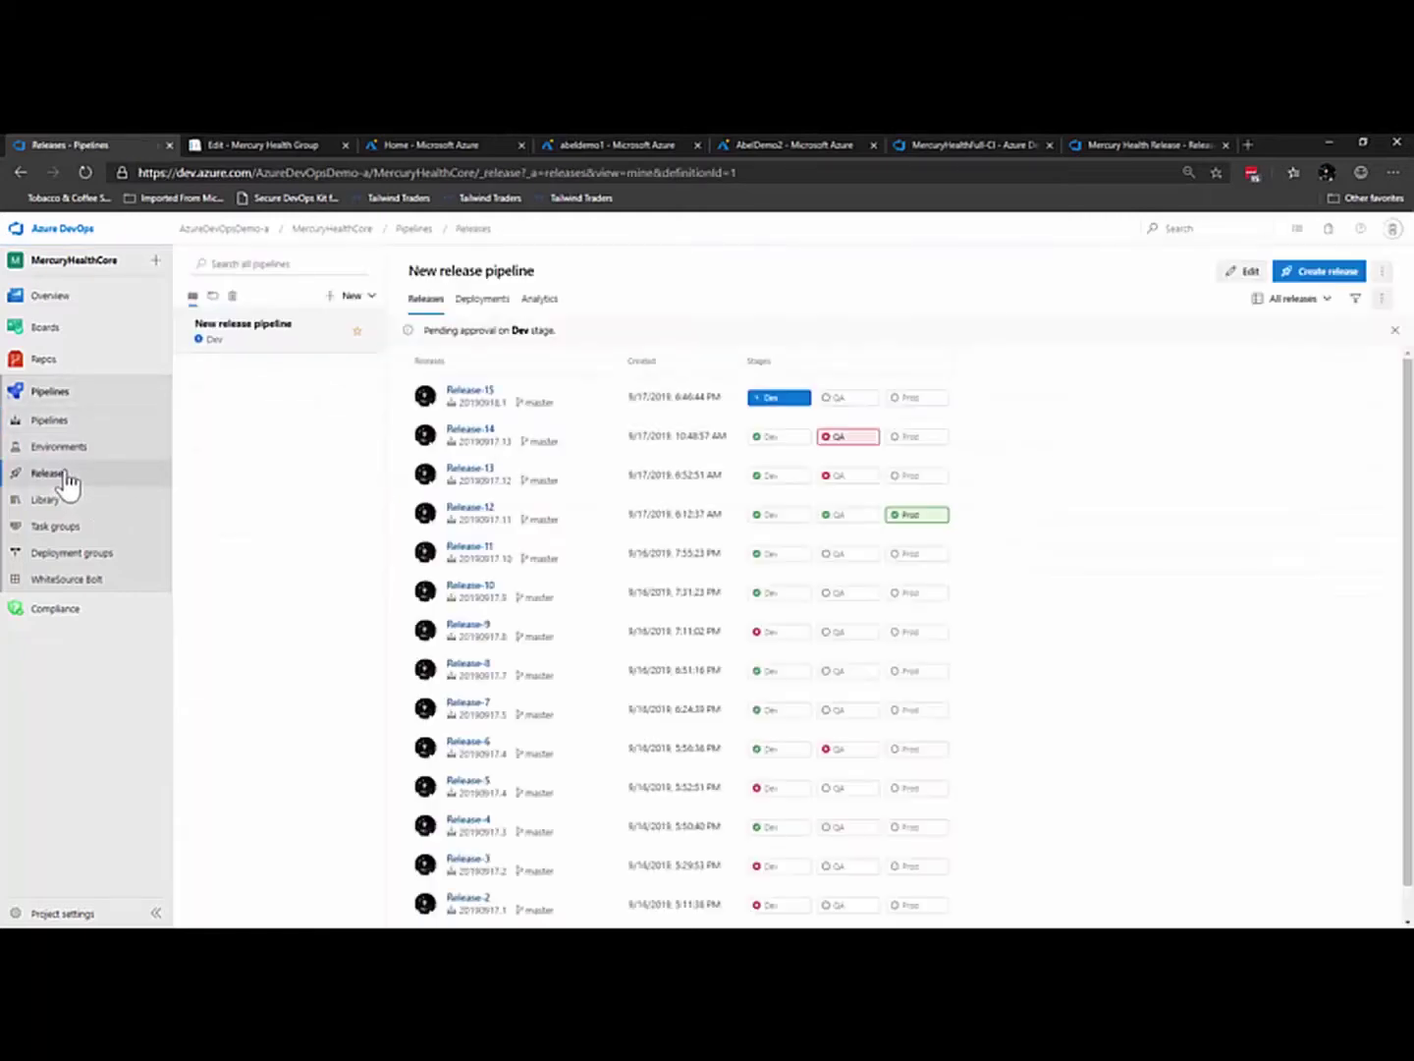
{"action": "left_click", "coordinate": [475, 391]}
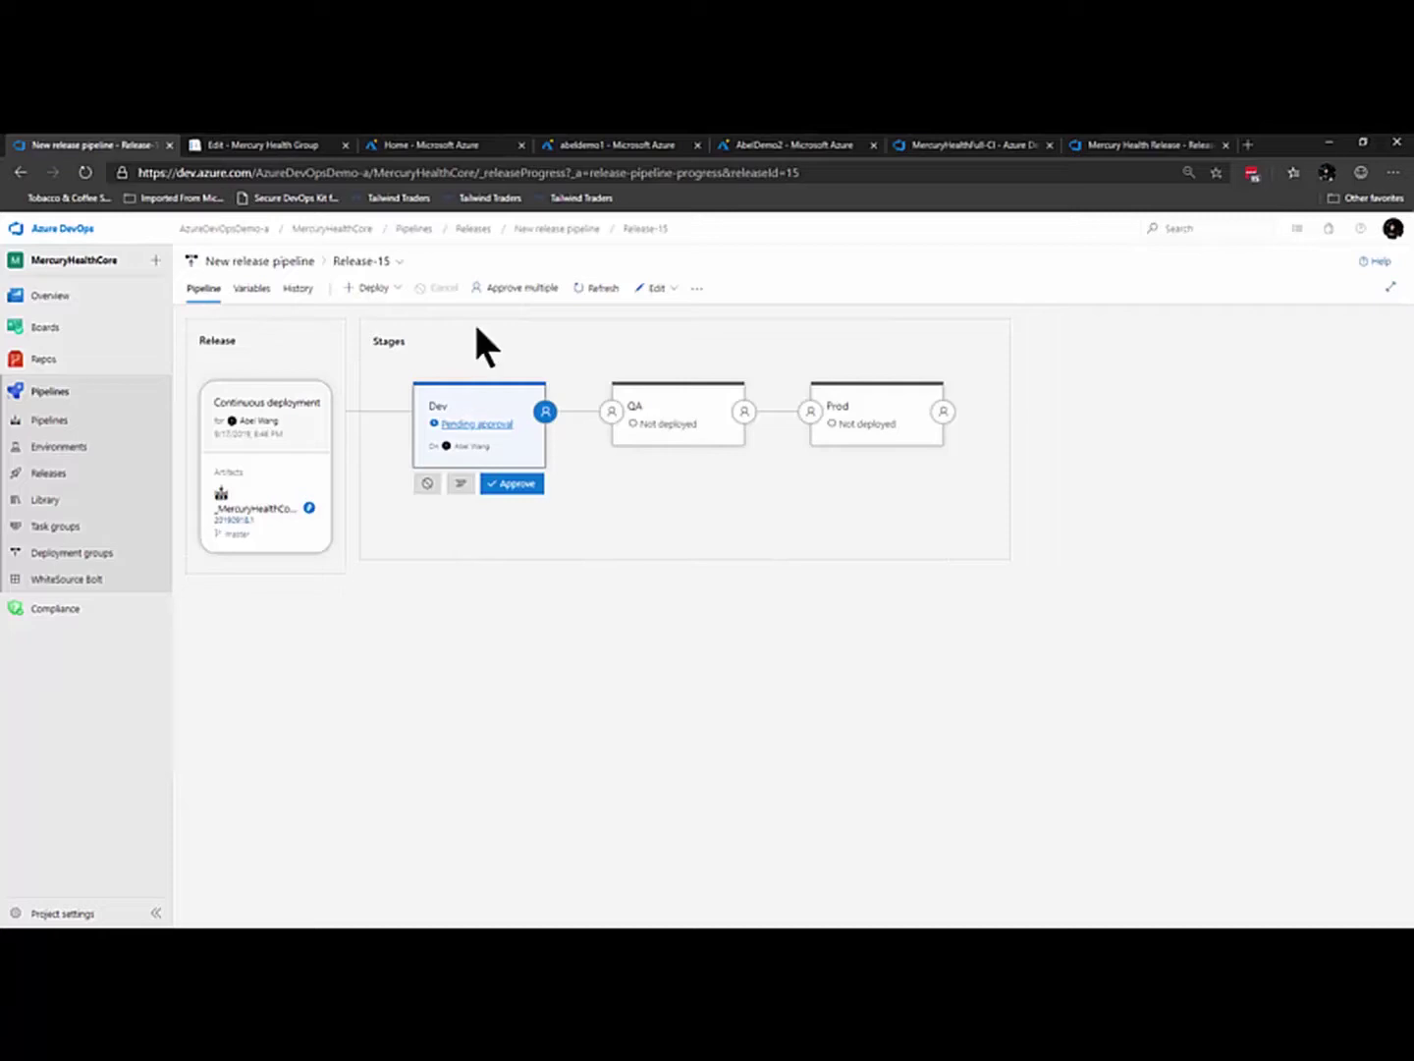
{"action": "left_click", "coordinate": [653, 290]}
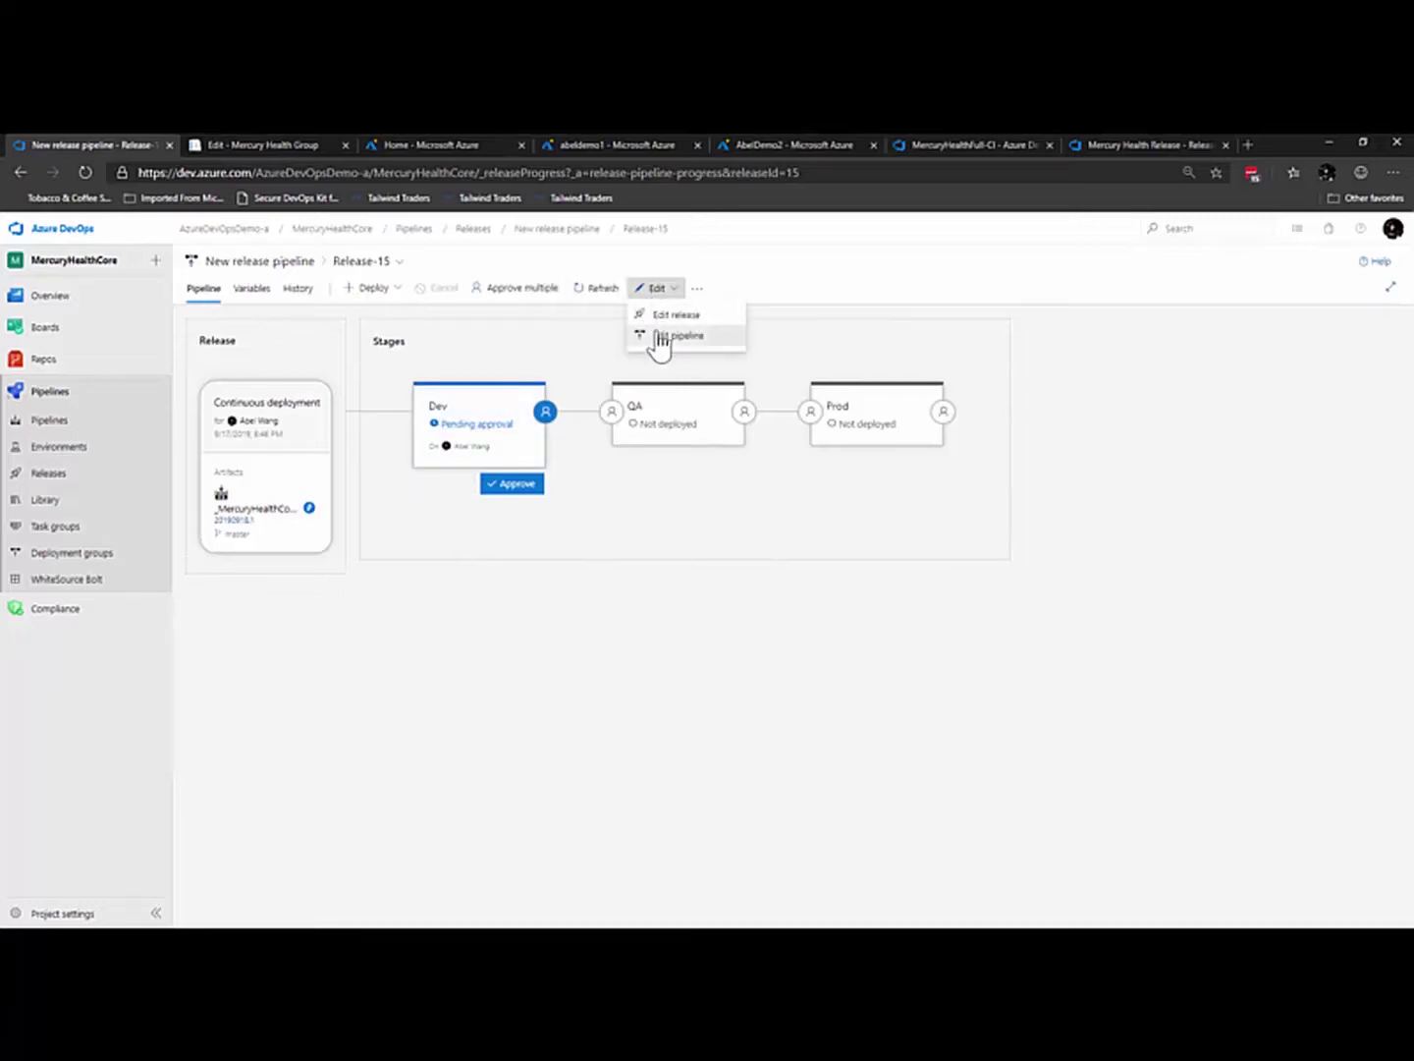
{"action": "left_click", "coordinate": [660, 337]}
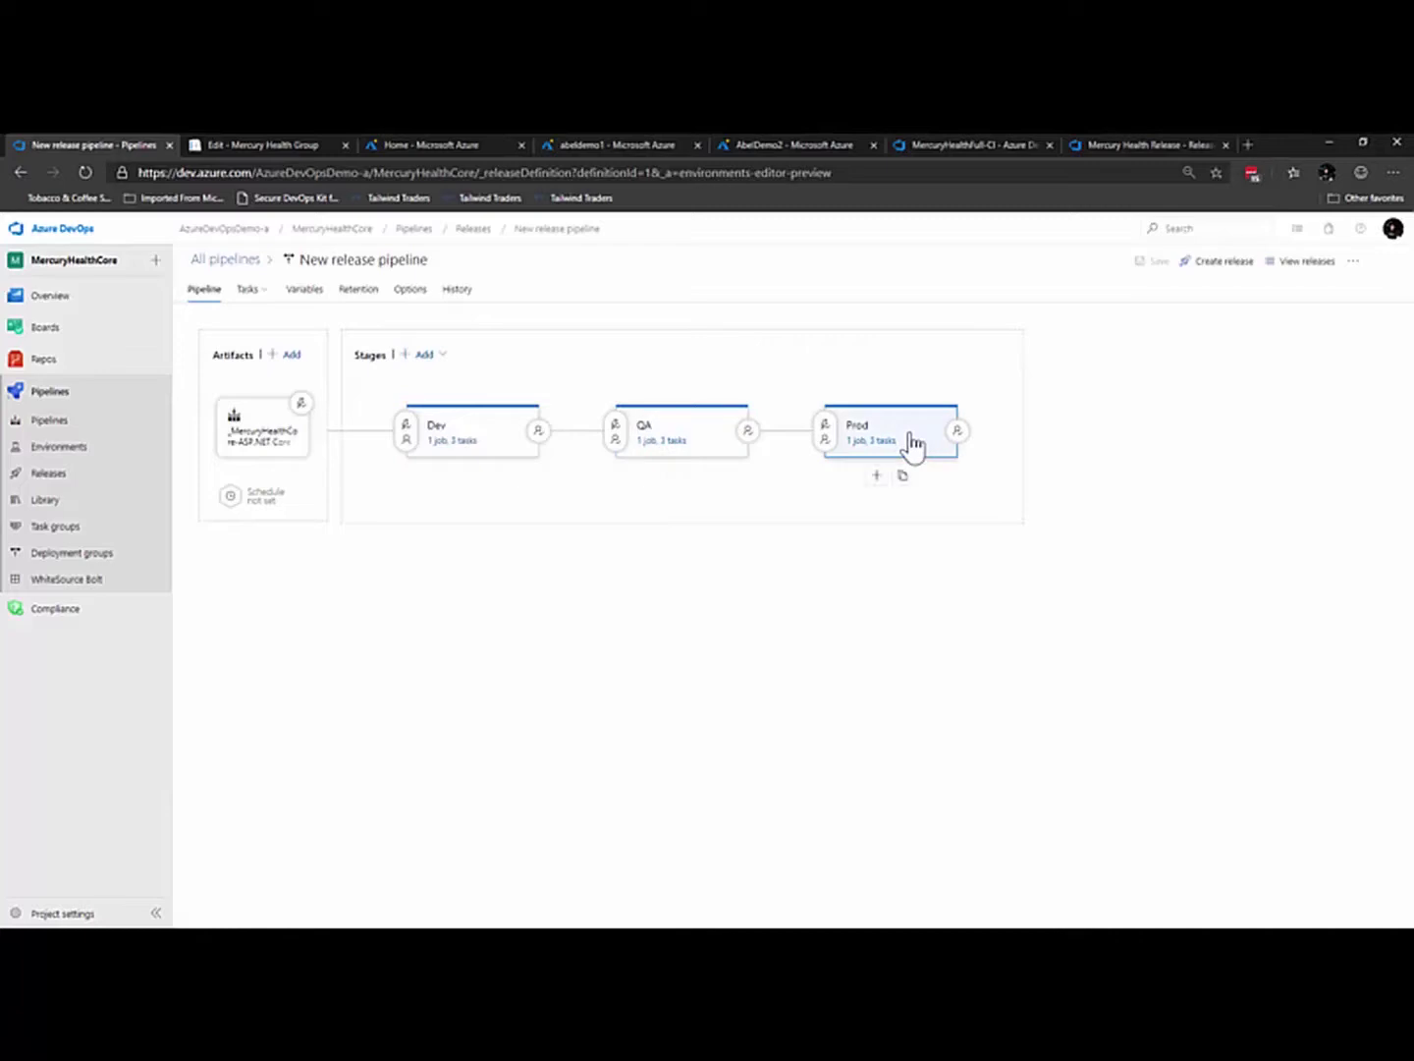
Step: Examine the Dev stage's Deploy Azure App Service, Azure SQL DacpacTask and Selenium Tests task settings
{"action": "left_click", "coordinate": [466, 444]}
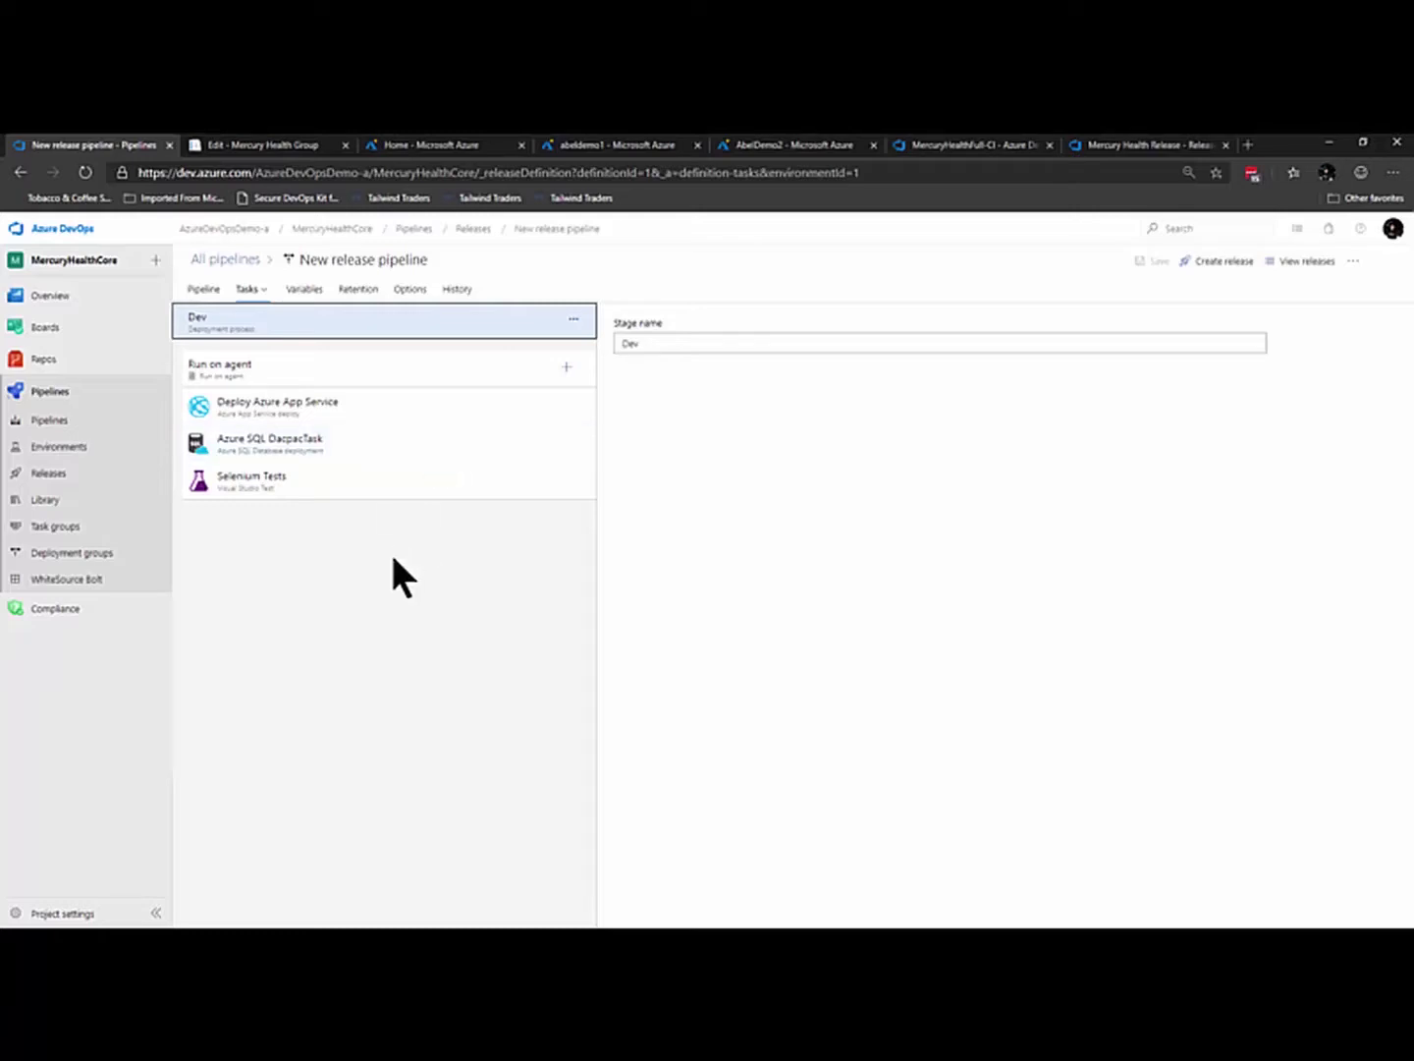
{"action": "left_click", "coordinate": [320, 415]}
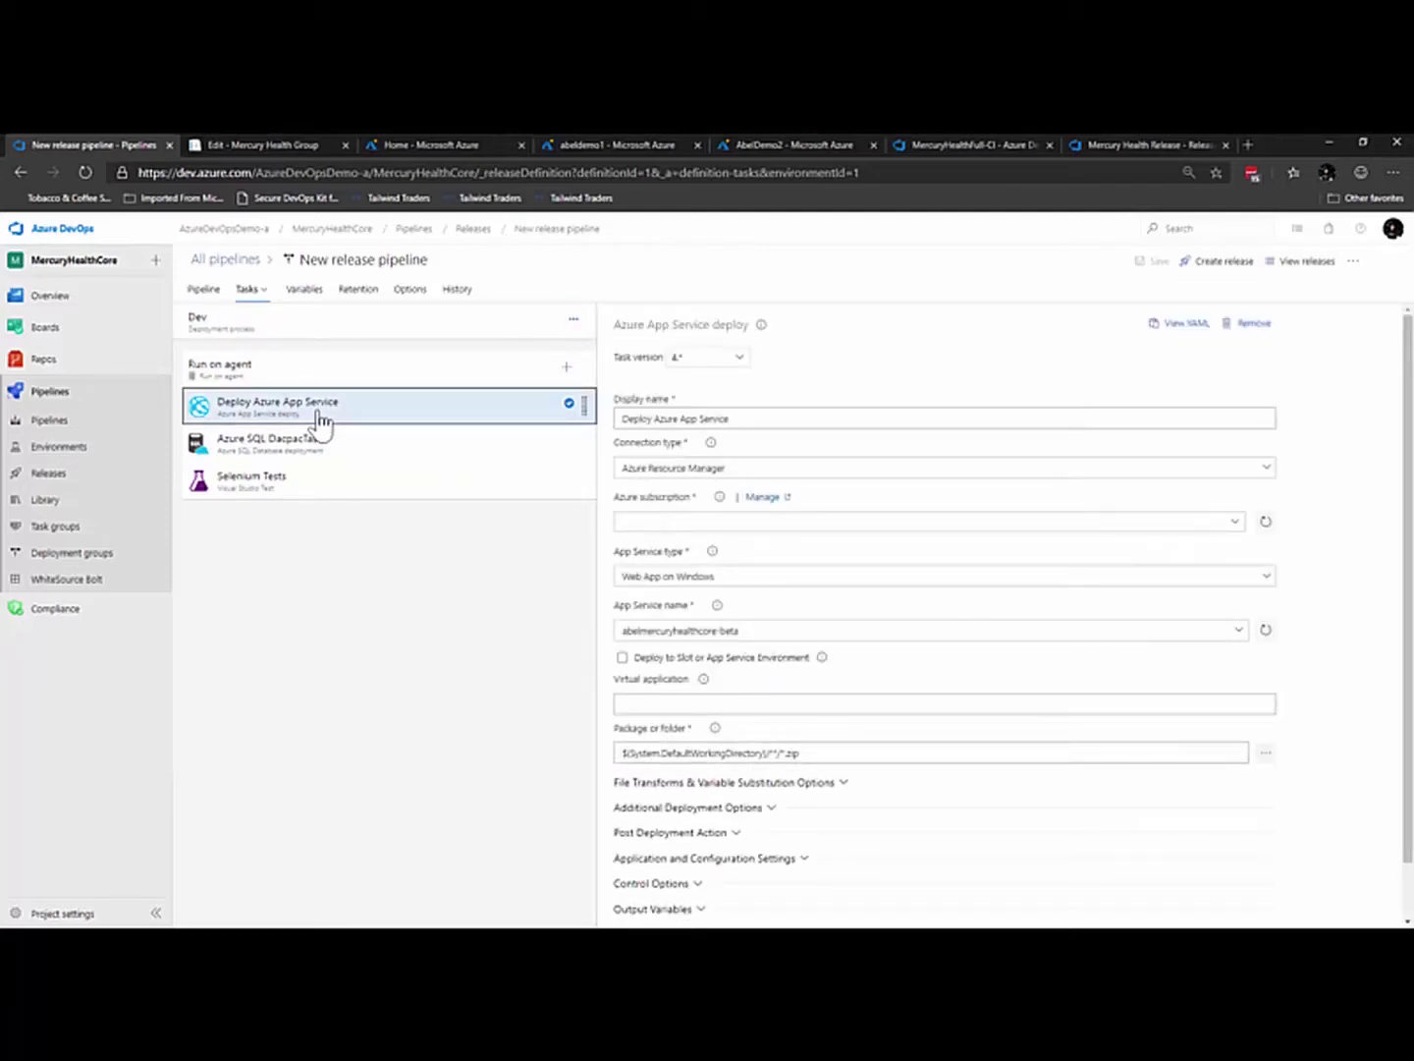
{"action": "left_click", "coordinate": [306, 449]}
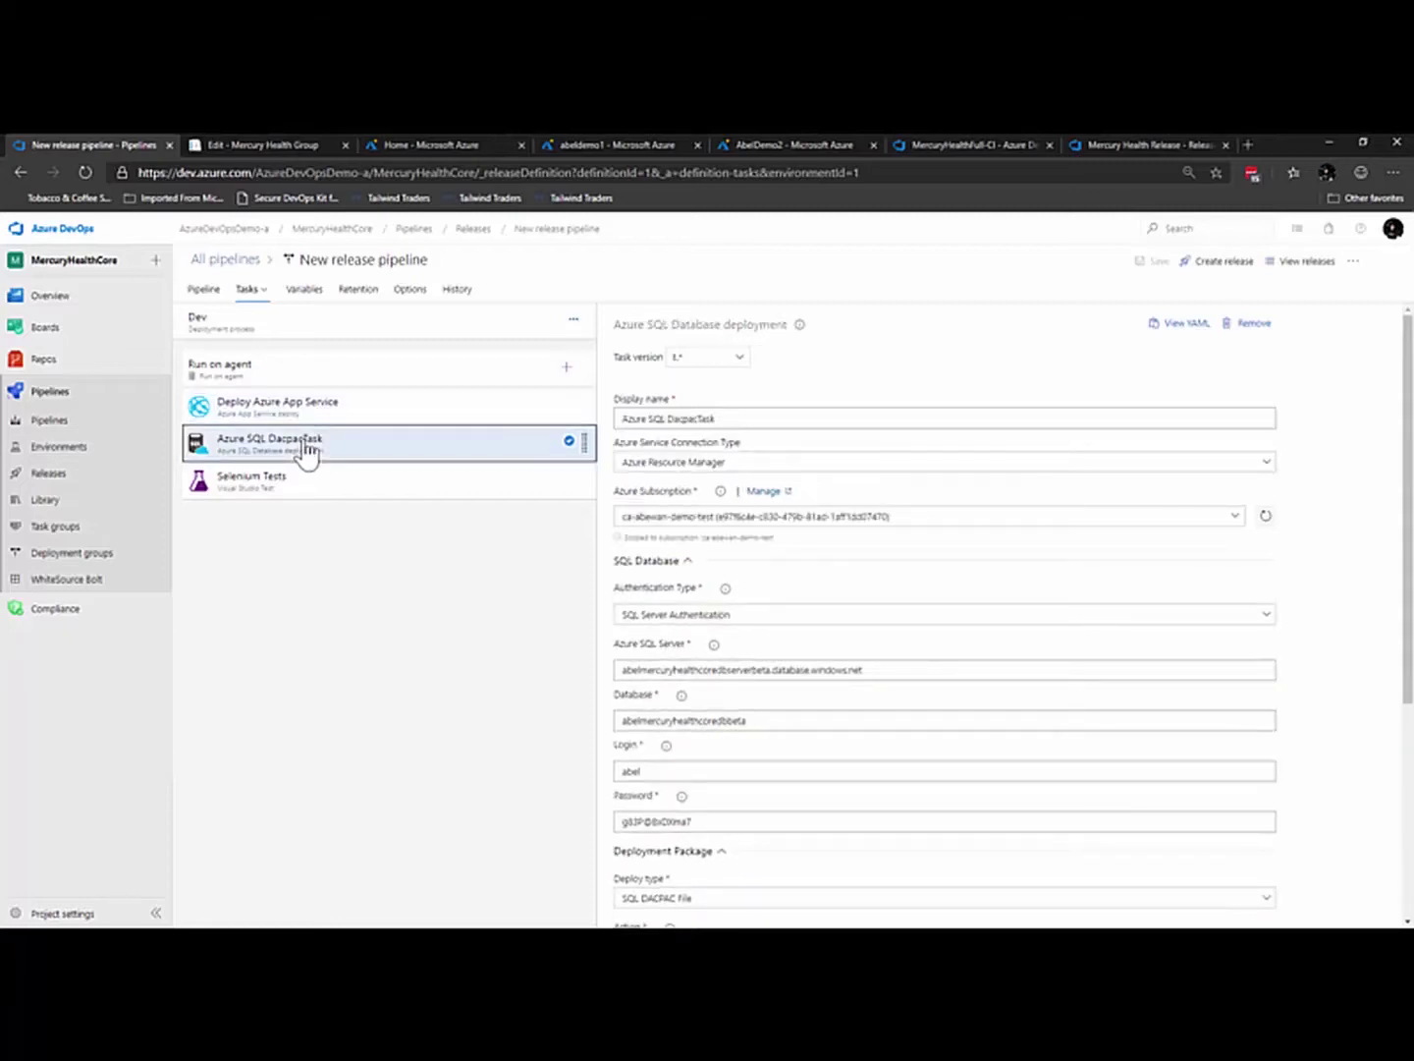
{"action": "left_click", "coordinate": [279, 491]}
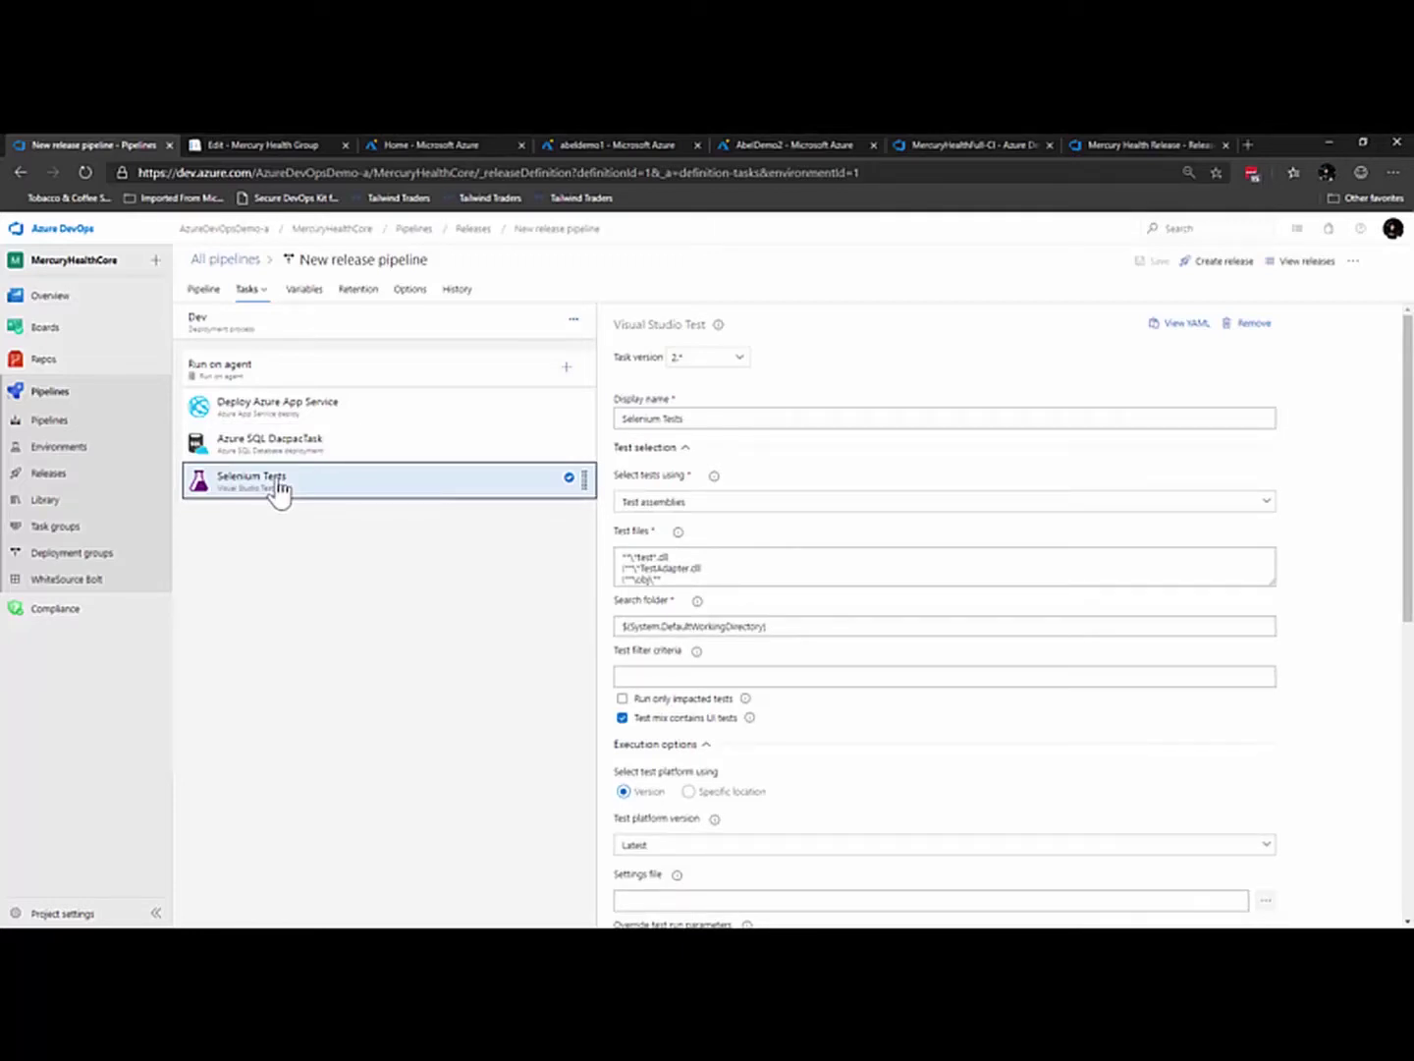
Step: Browse the tasks that can be added to the Dev stage's agent job, including the Marketplace extensions
{"action": "left_click", "coordinate": [566, 372]}
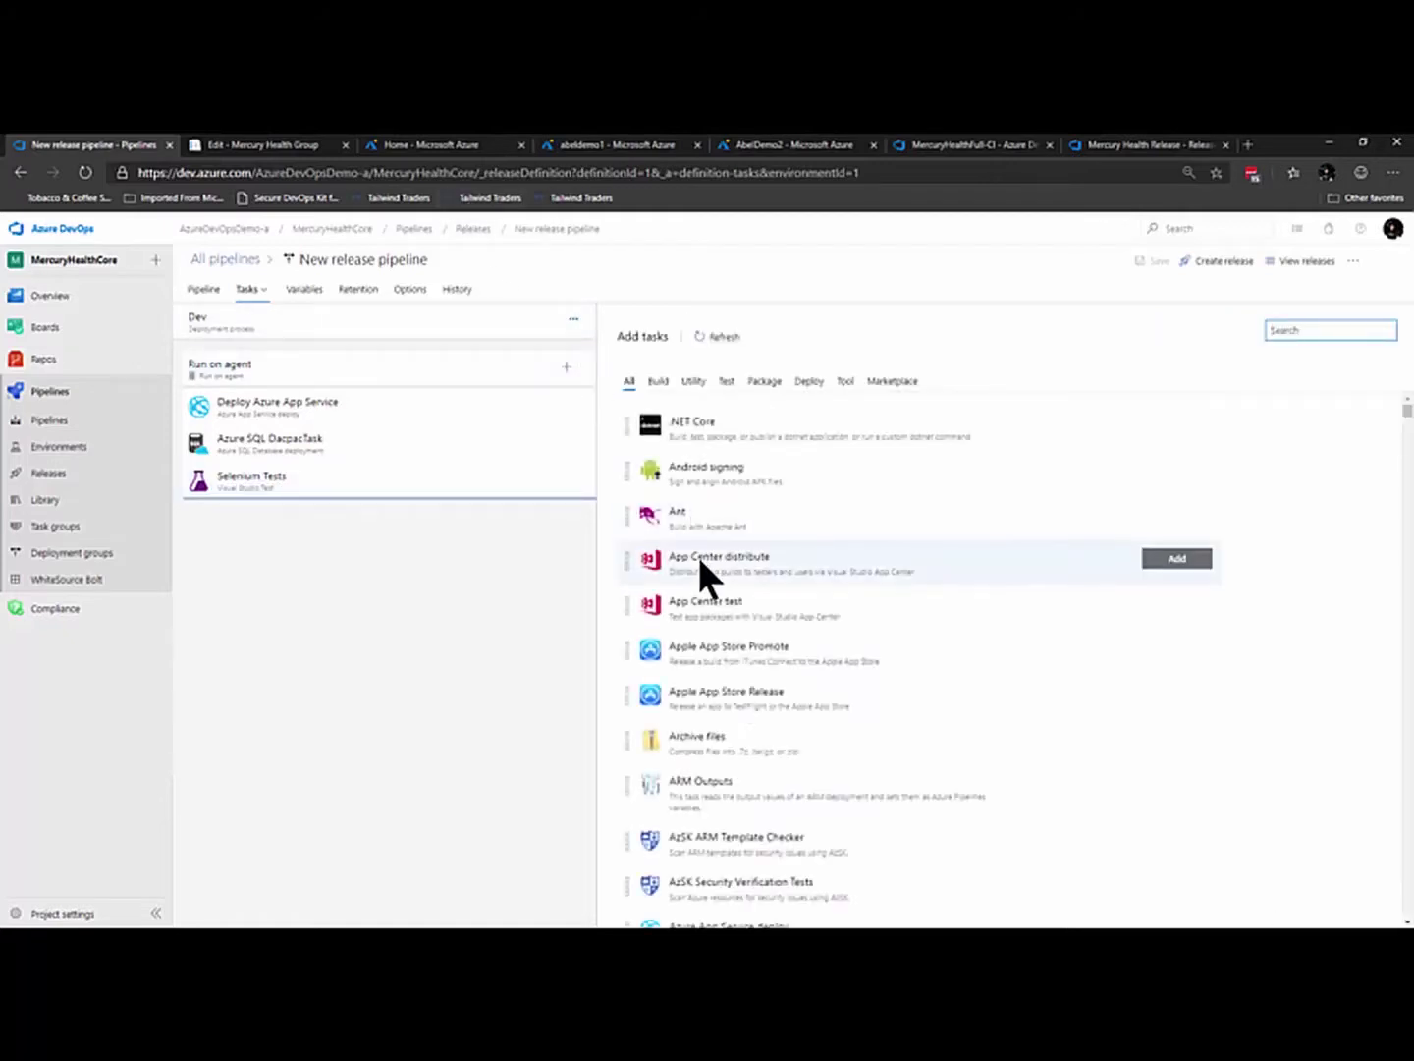
{"action": "scroll", "coordinate": [699, 589], "scroll_direction": "down", "scroll_amount": 4}
{"action": "scroll", "coordinate": [698, 611], "scroll_direction": "down", "scroll_amount": 10}
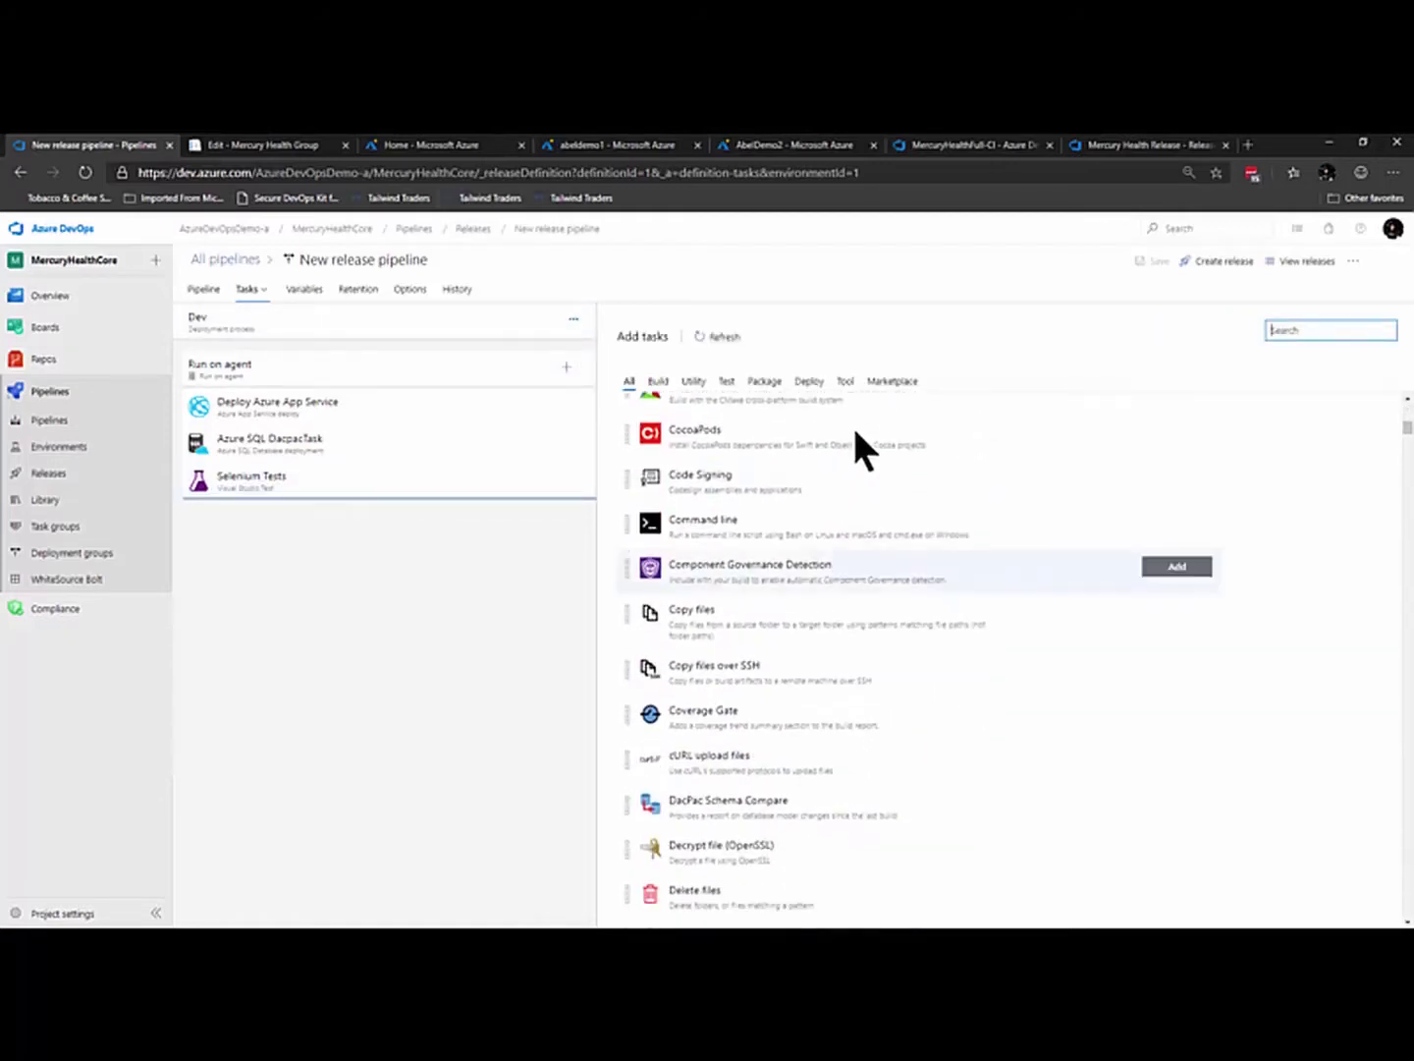
{"action": "left_click", "coordinate": [889, 384]}
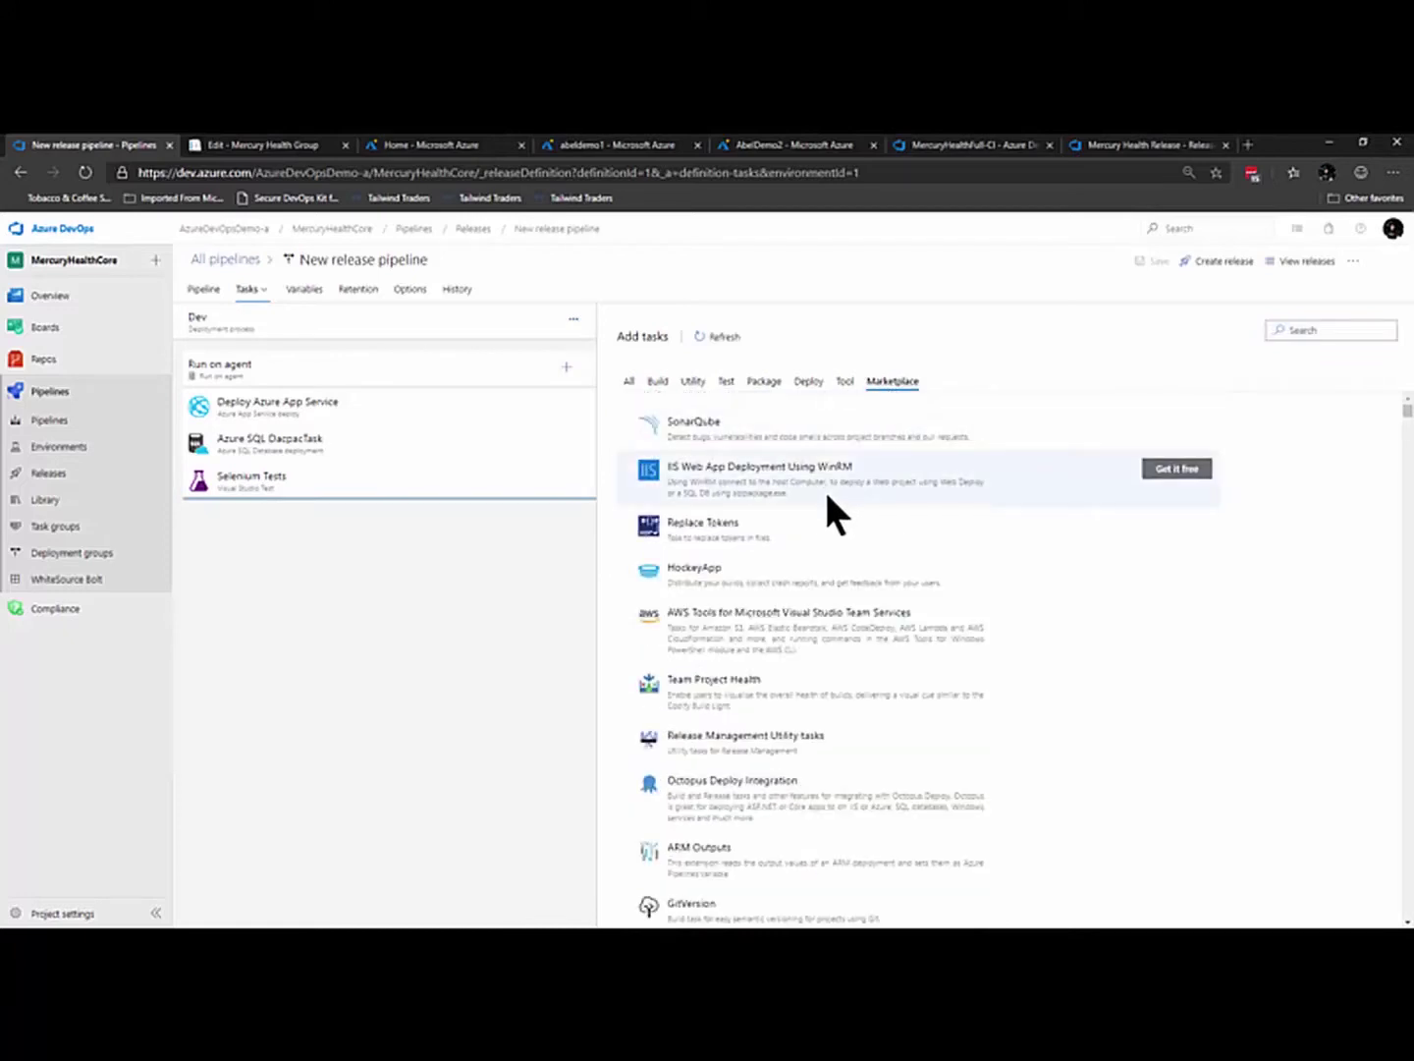
{"action": "scroll", "coordinate": [808, 521], "scroll_direction": "down", "scroll_amount": 10}
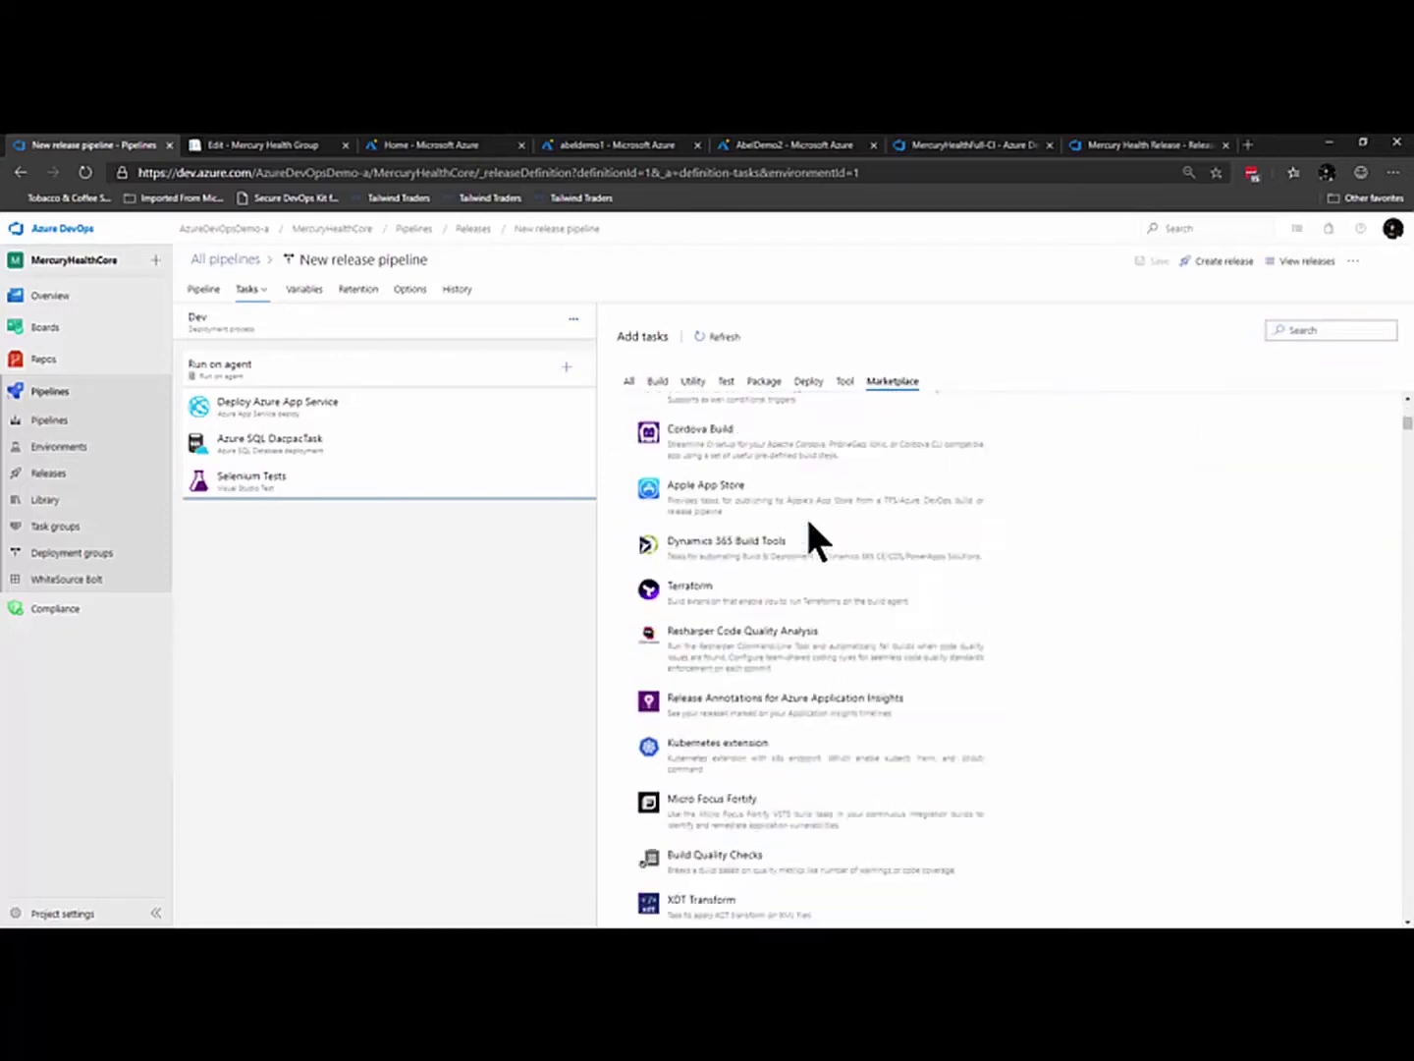
{"action": "scroll", "coordinate": [809, 525], "scroll_direction": "down", "scroll_amount": 2}
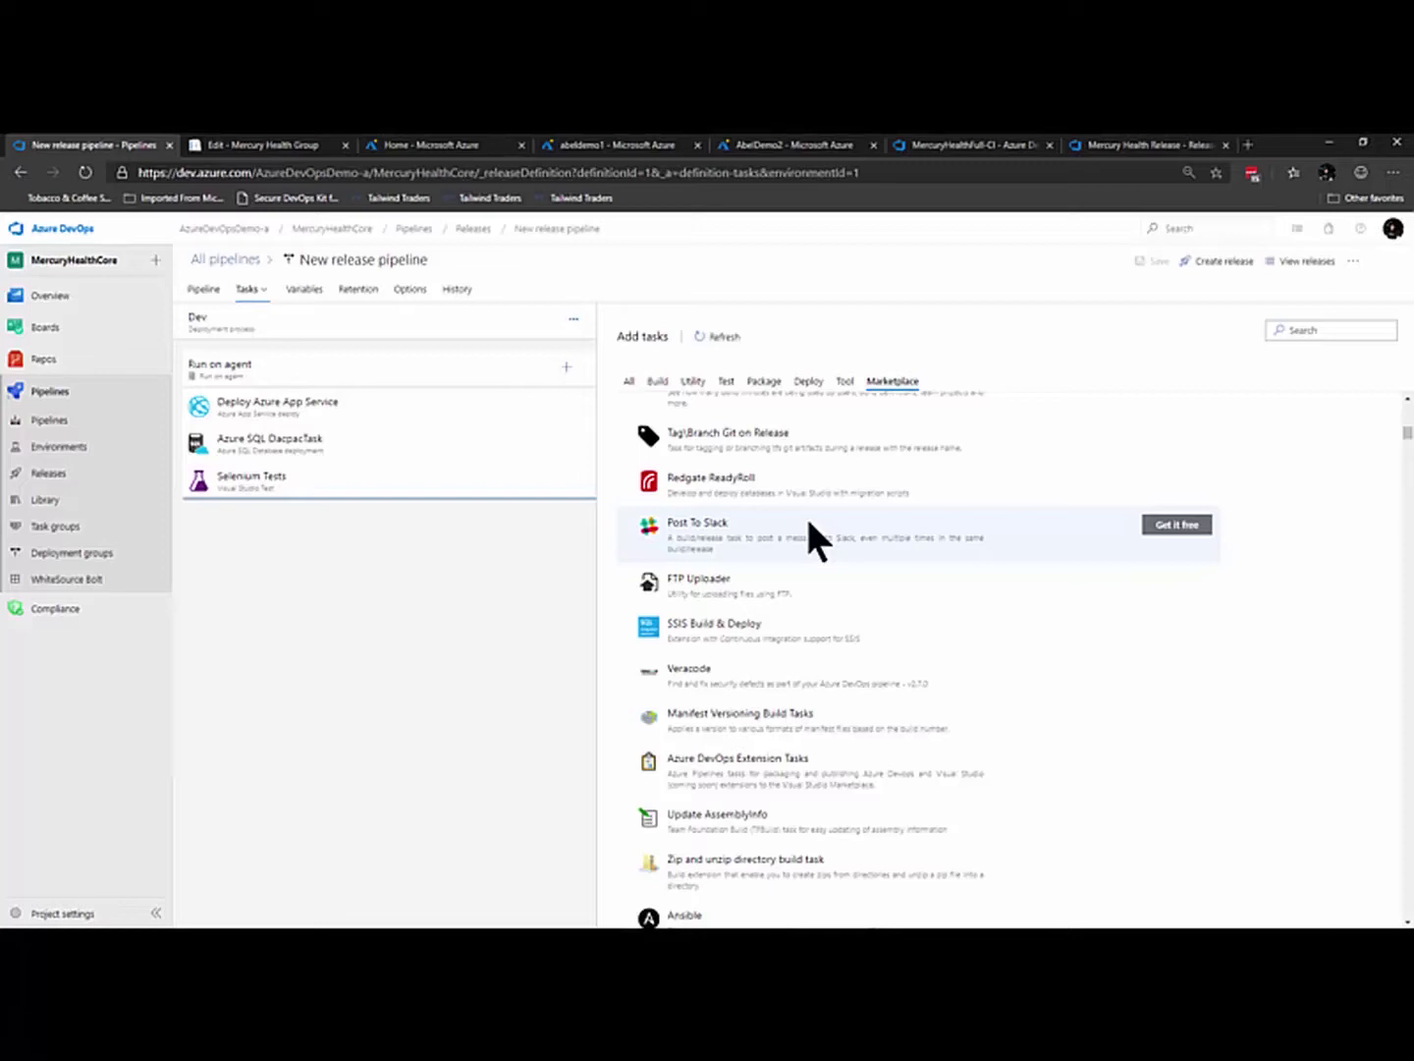
Step: Review the stages and approval conditions in the release pipeline diagram and return to the Release-15 progress view
{"action": "left_click", "coordinate": [21, 173]}
{"action": "left_click", "coordinate": [20, 173]}
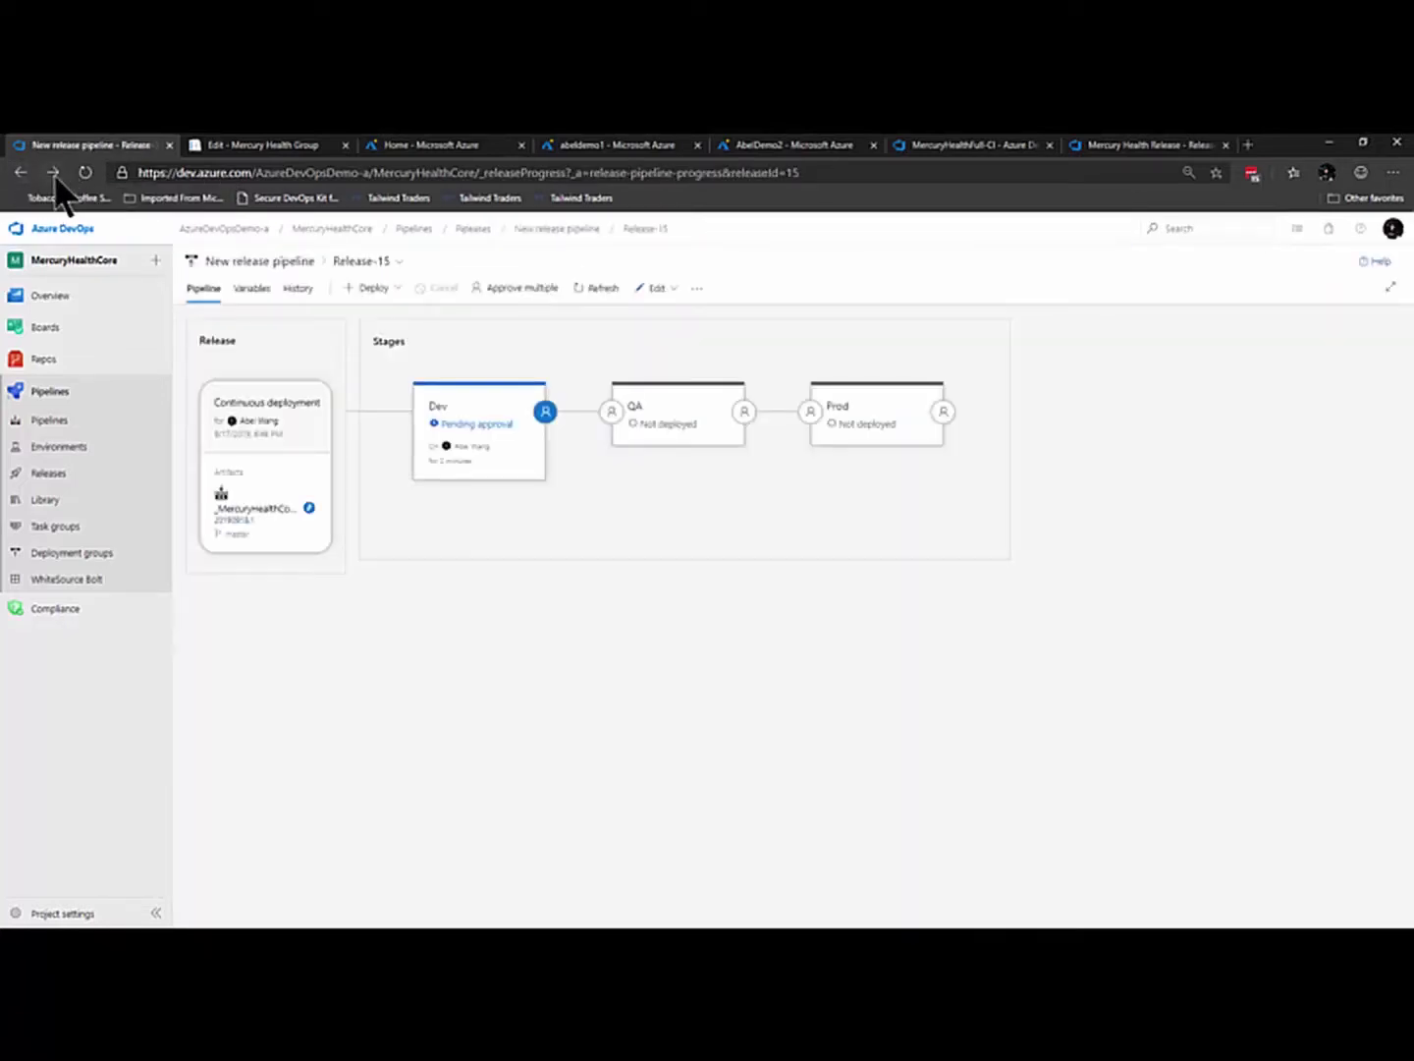
{"action": "left_click", "coordinate": [52, 172]}
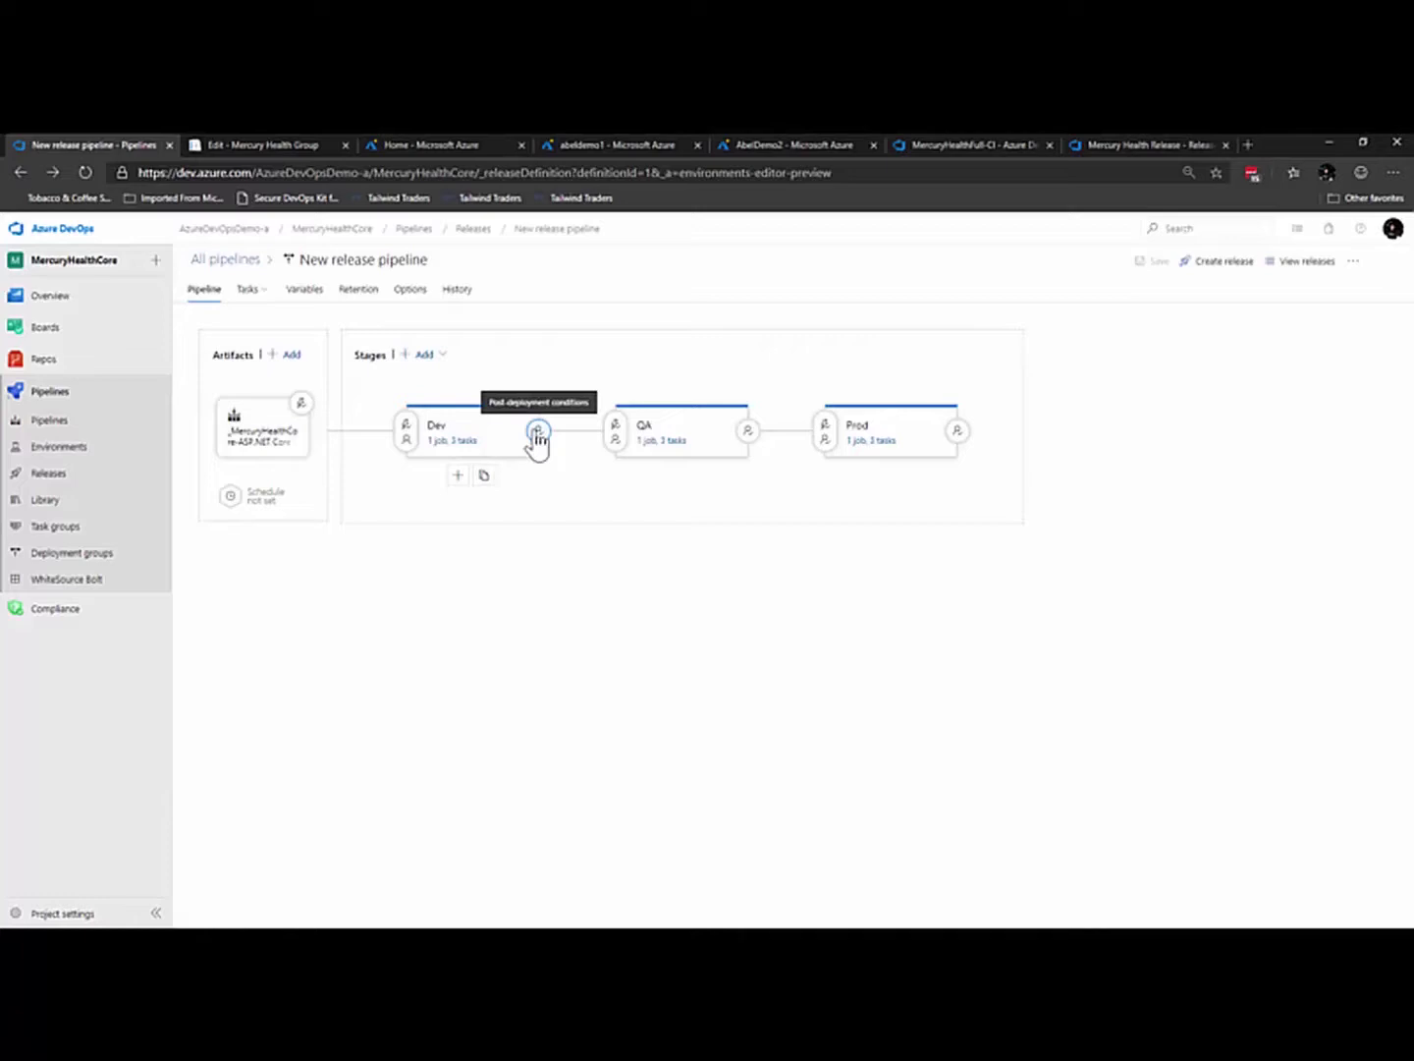
{"action": "left_click", "coordinate": [23, 173]}
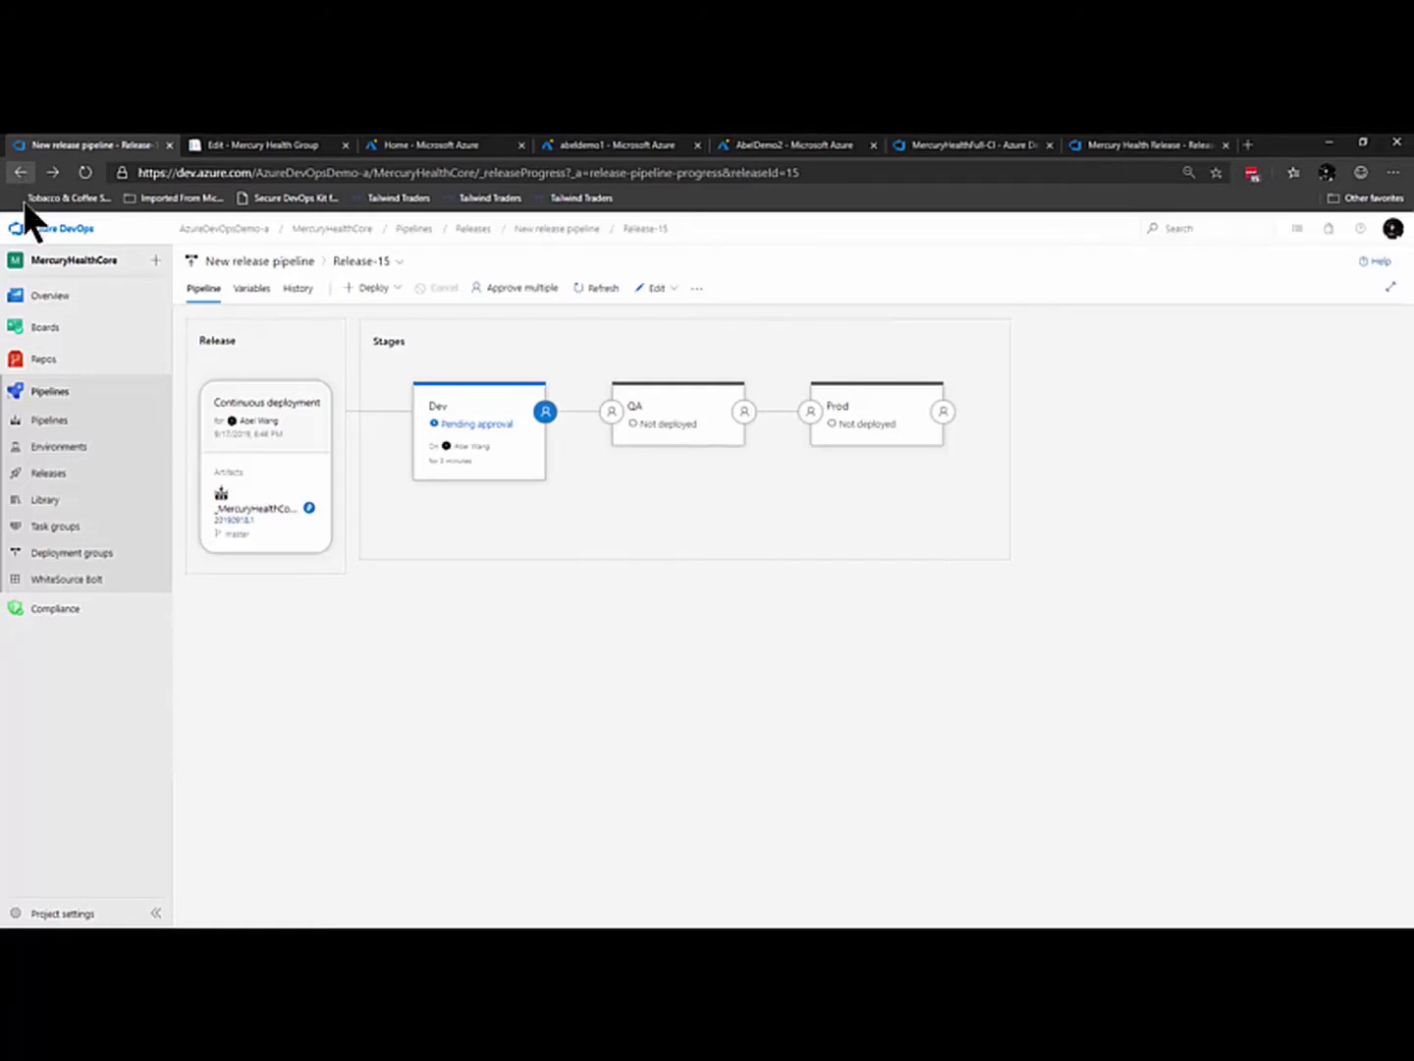
Step: Reload the beta site's nutrition edit page for the Cheeseburger entry to check the deployed form for the Color field
{"action": "mouse_move", "coordinate": [456, 403]}
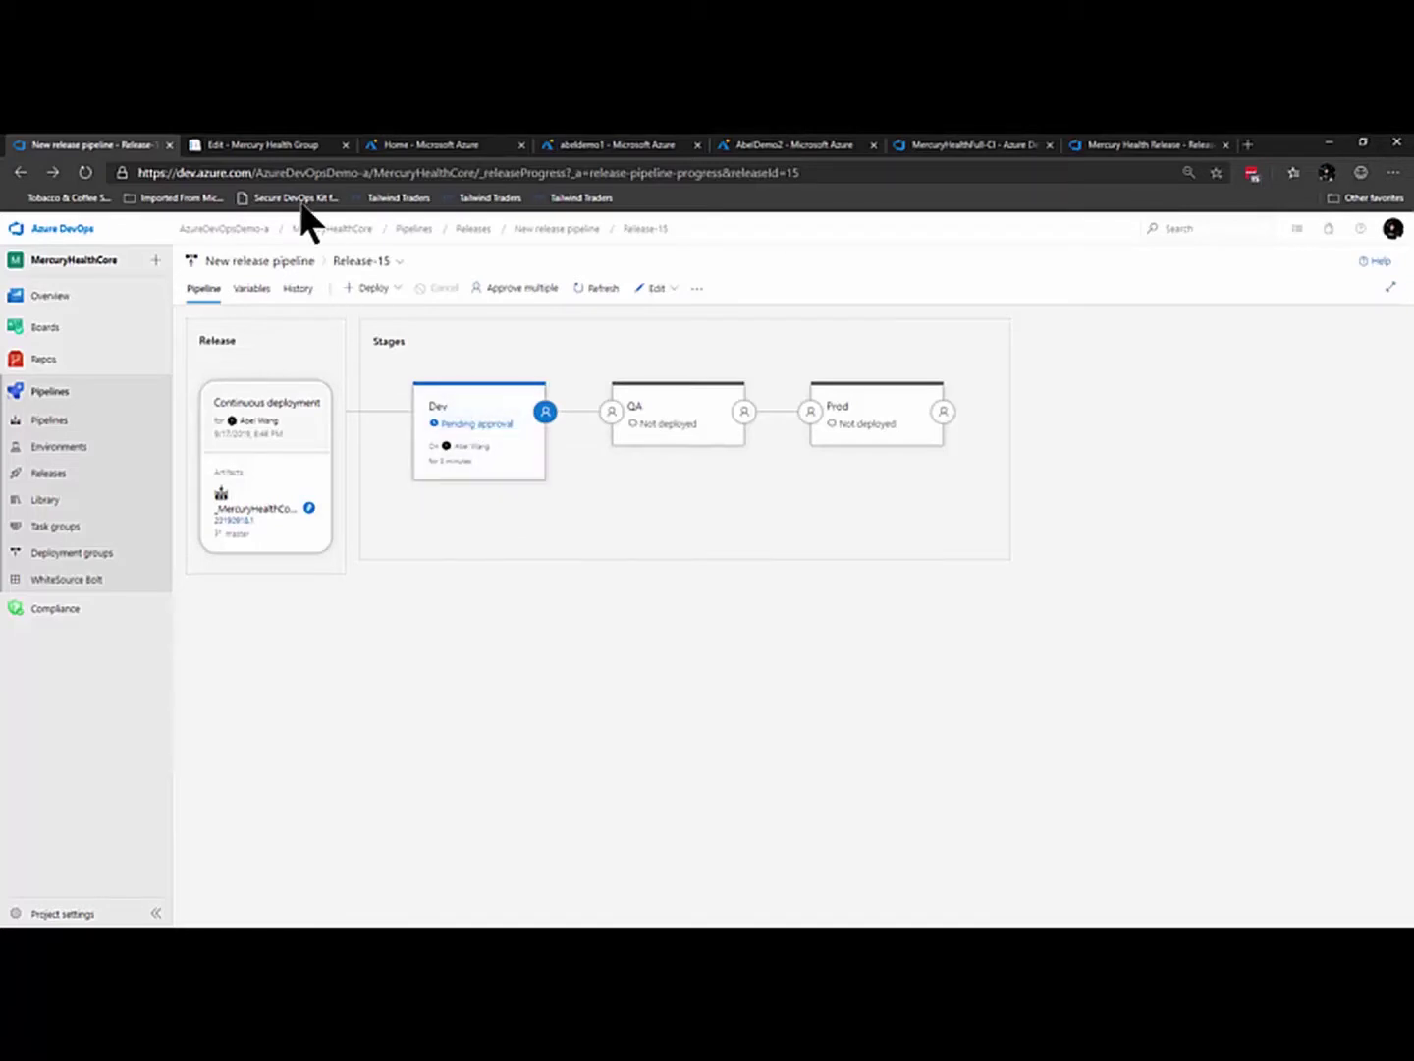
{"action": "left_click", "coordinate": [252, 147]}
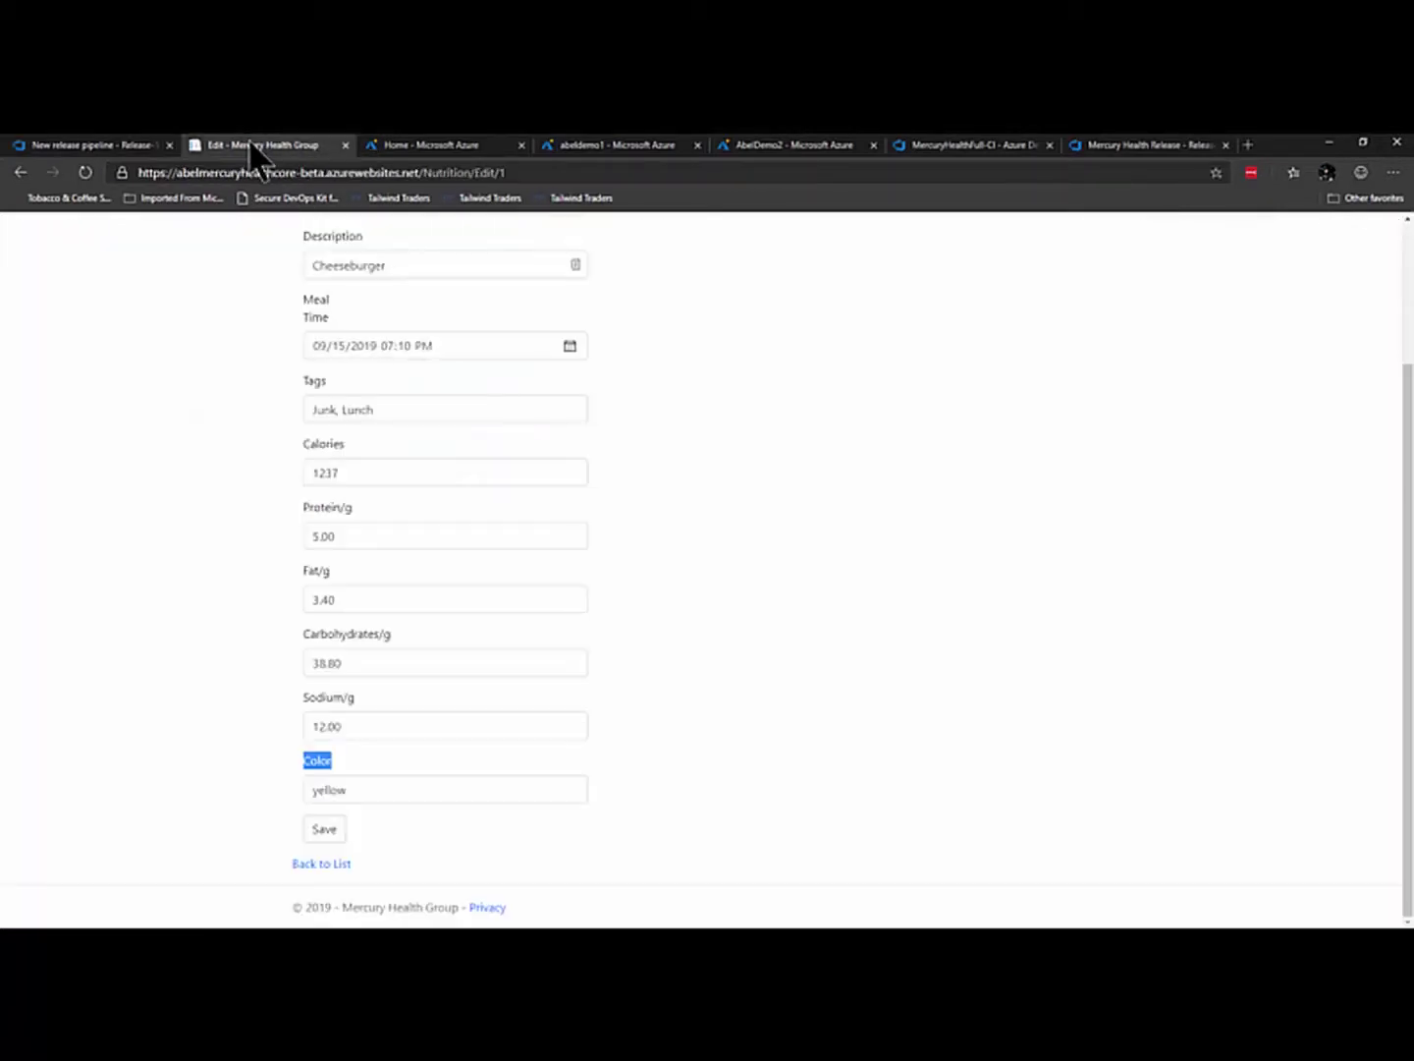
{"action": "left_click", "coordinate": [87, 173]}
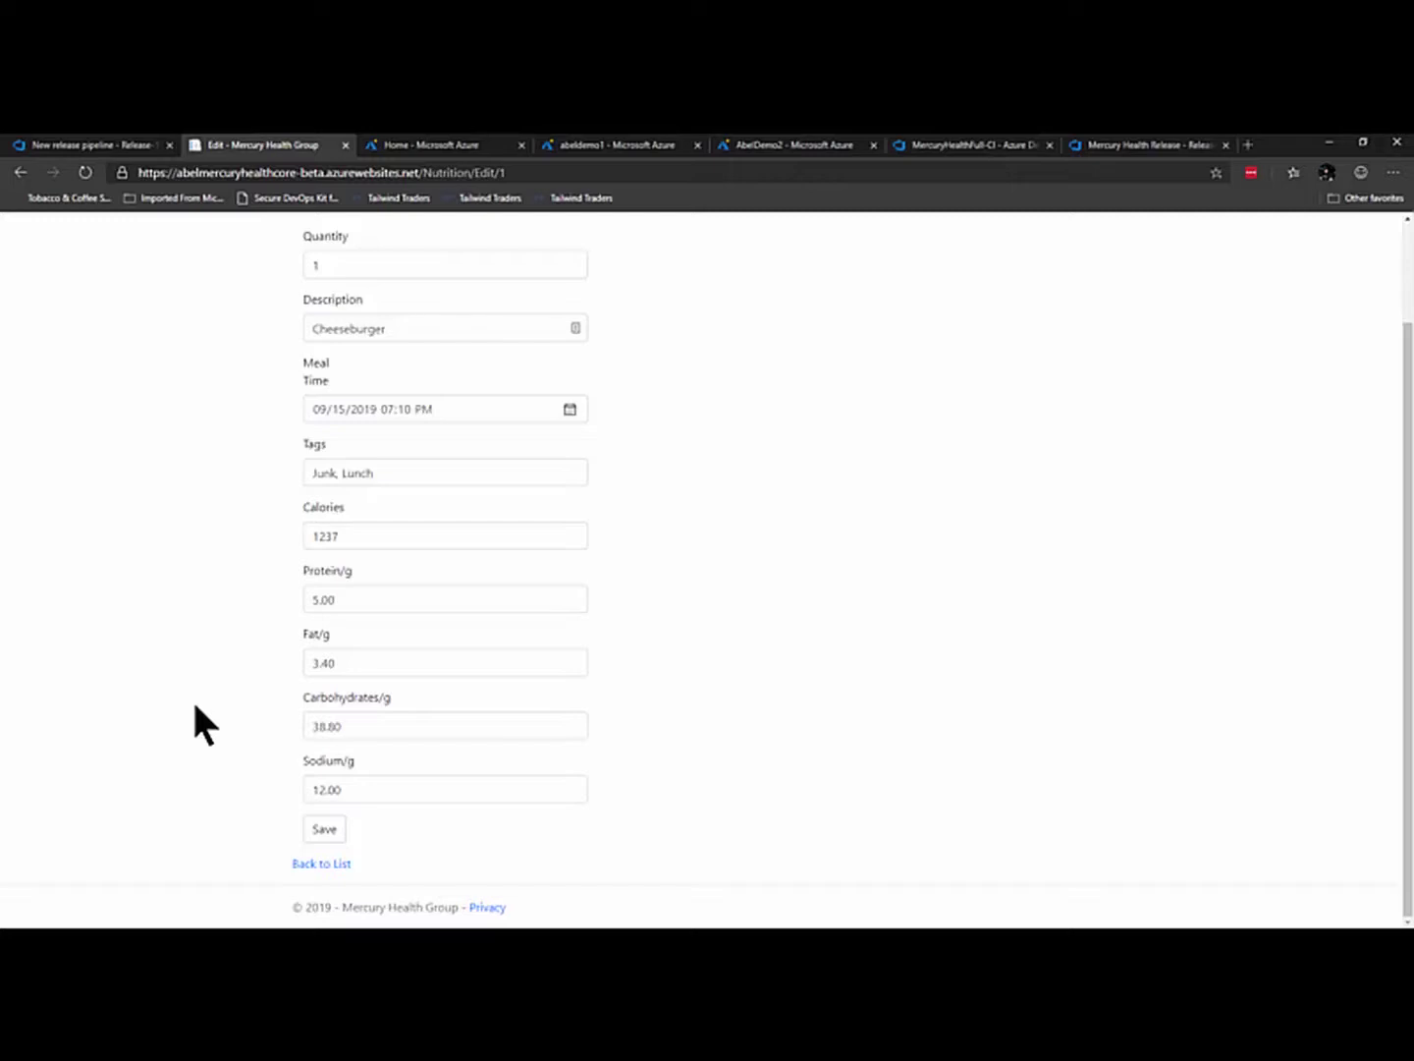
Step: Approve the pending post-deployment approval of Release-15's Dev stage without a comment and close the approval details
{"action": "left_click", "coordinate": [81, 147]}
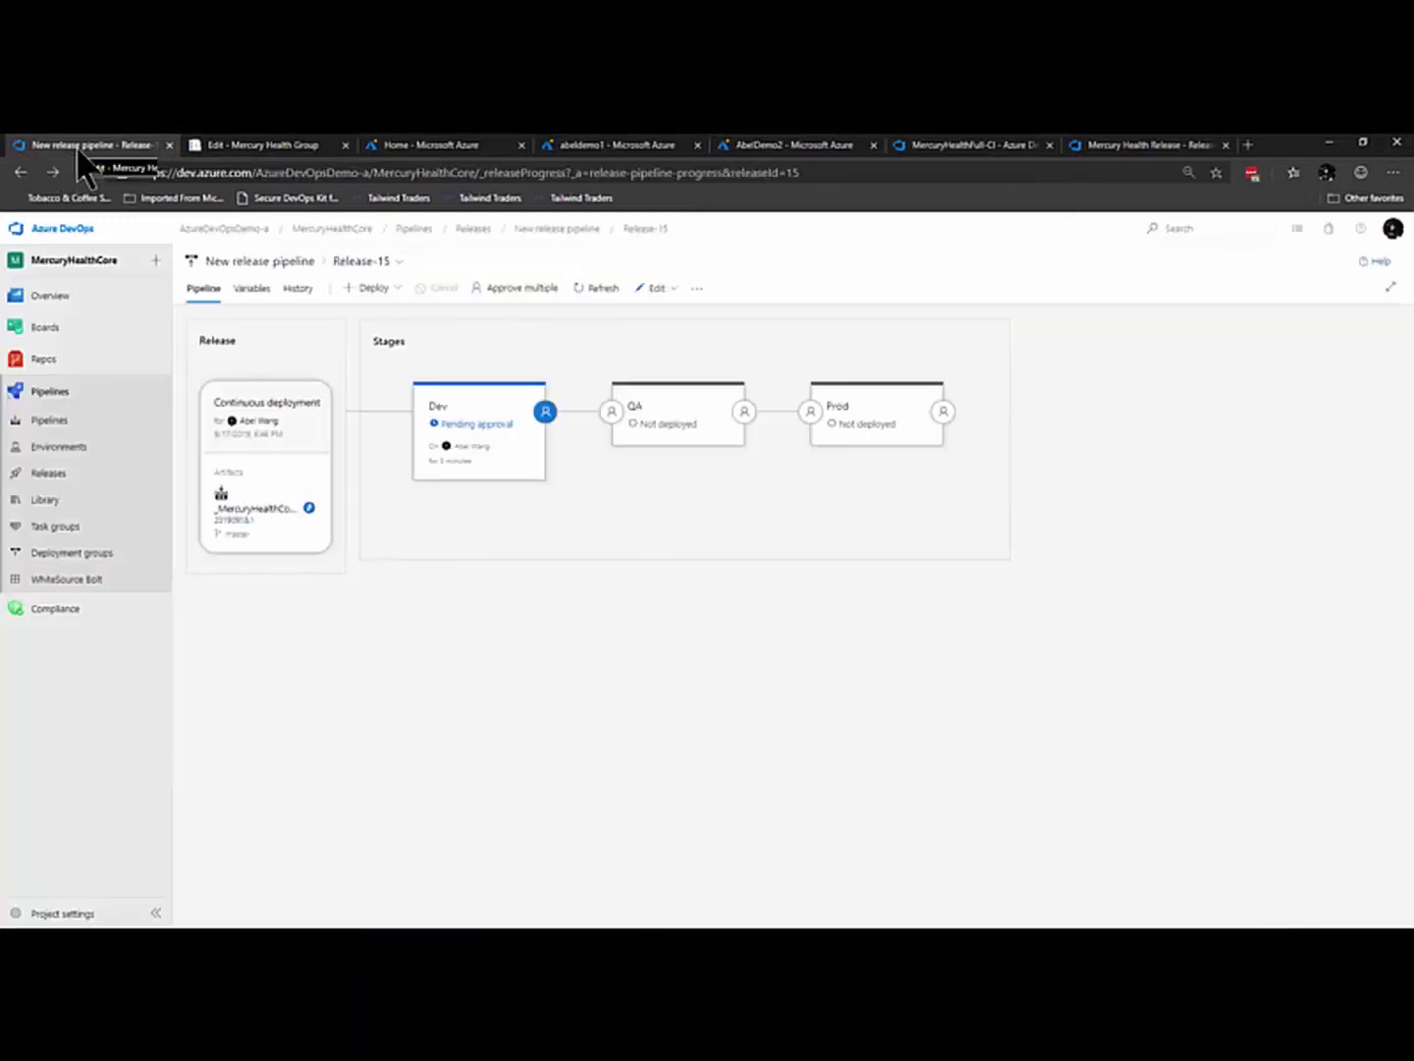
{"action": "mouse_move", "coordinate": [516, 466]}
{"action": "left_click", "coordinate": [514, 499]}
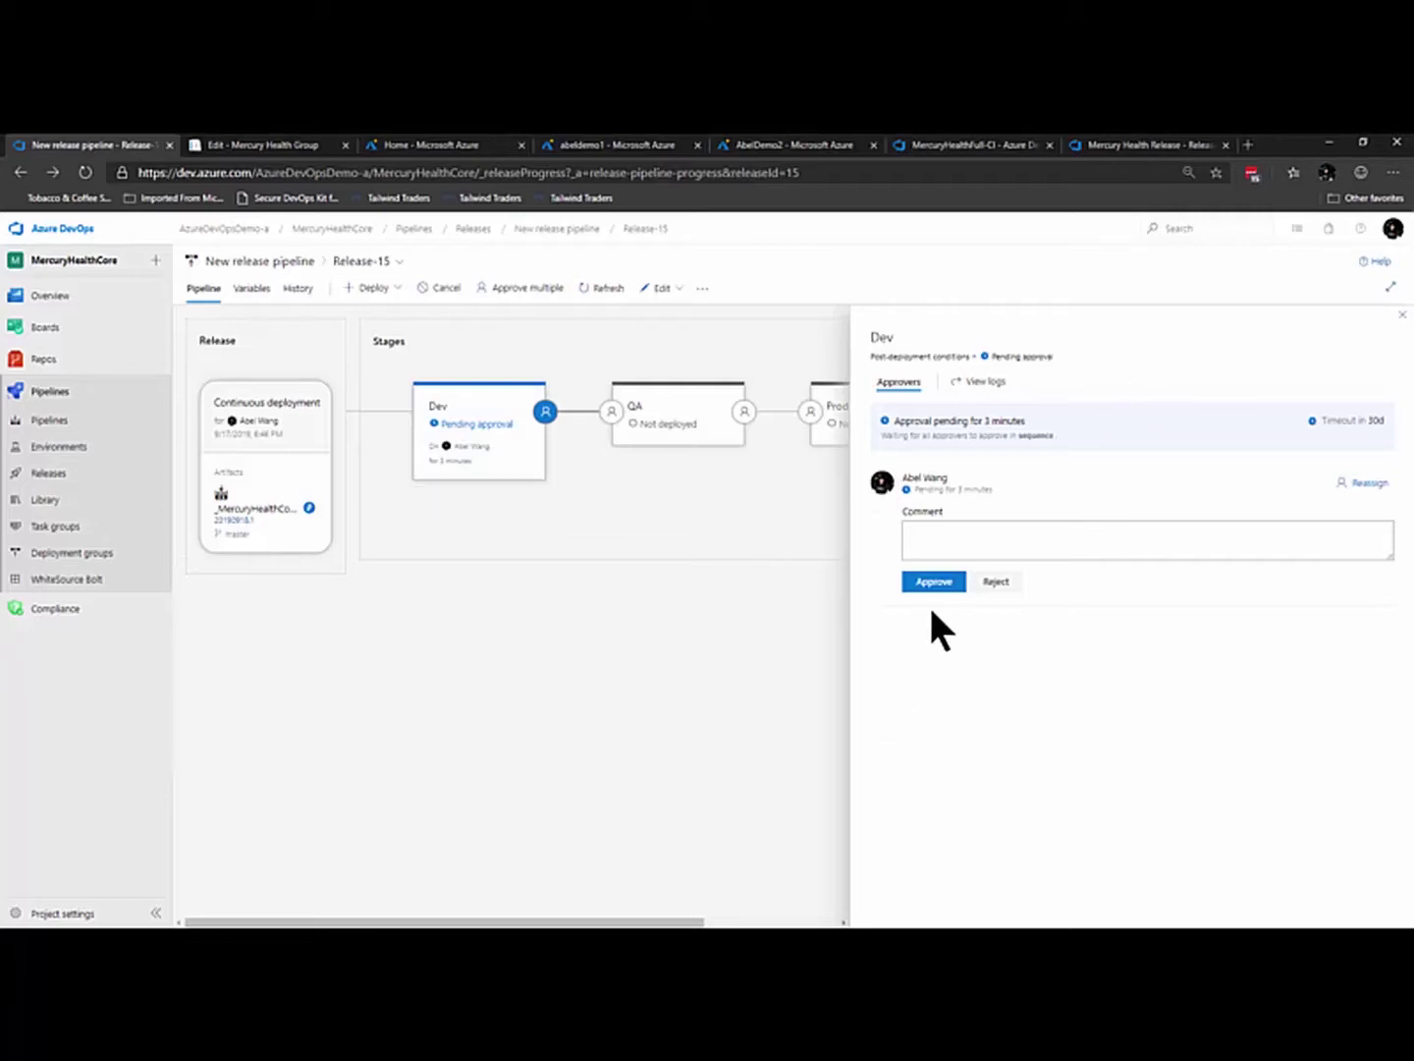
{"action": "left_click", "coordinate": [939, 584]}
{"action": "left_click", "coordinate": [1402, 314]}
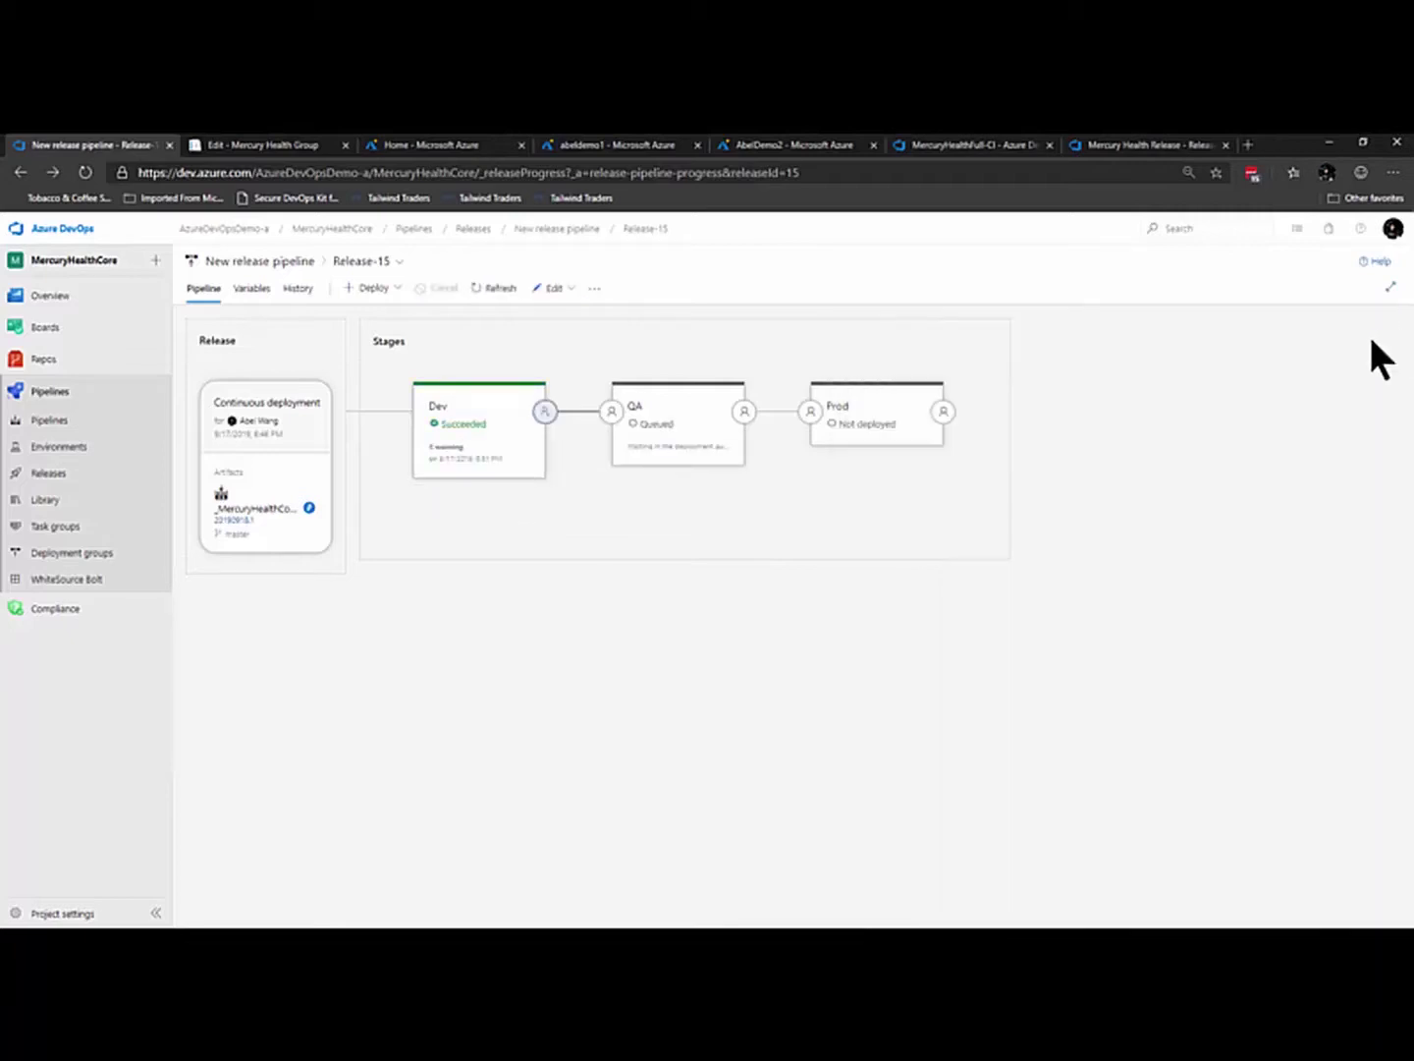
Step: Refresh Release-15, approve the QA stage's pending pre-deployment approval without deferring the deployment, and close the approval details
{"action": "left_click", "coordinate": [500, 290]}
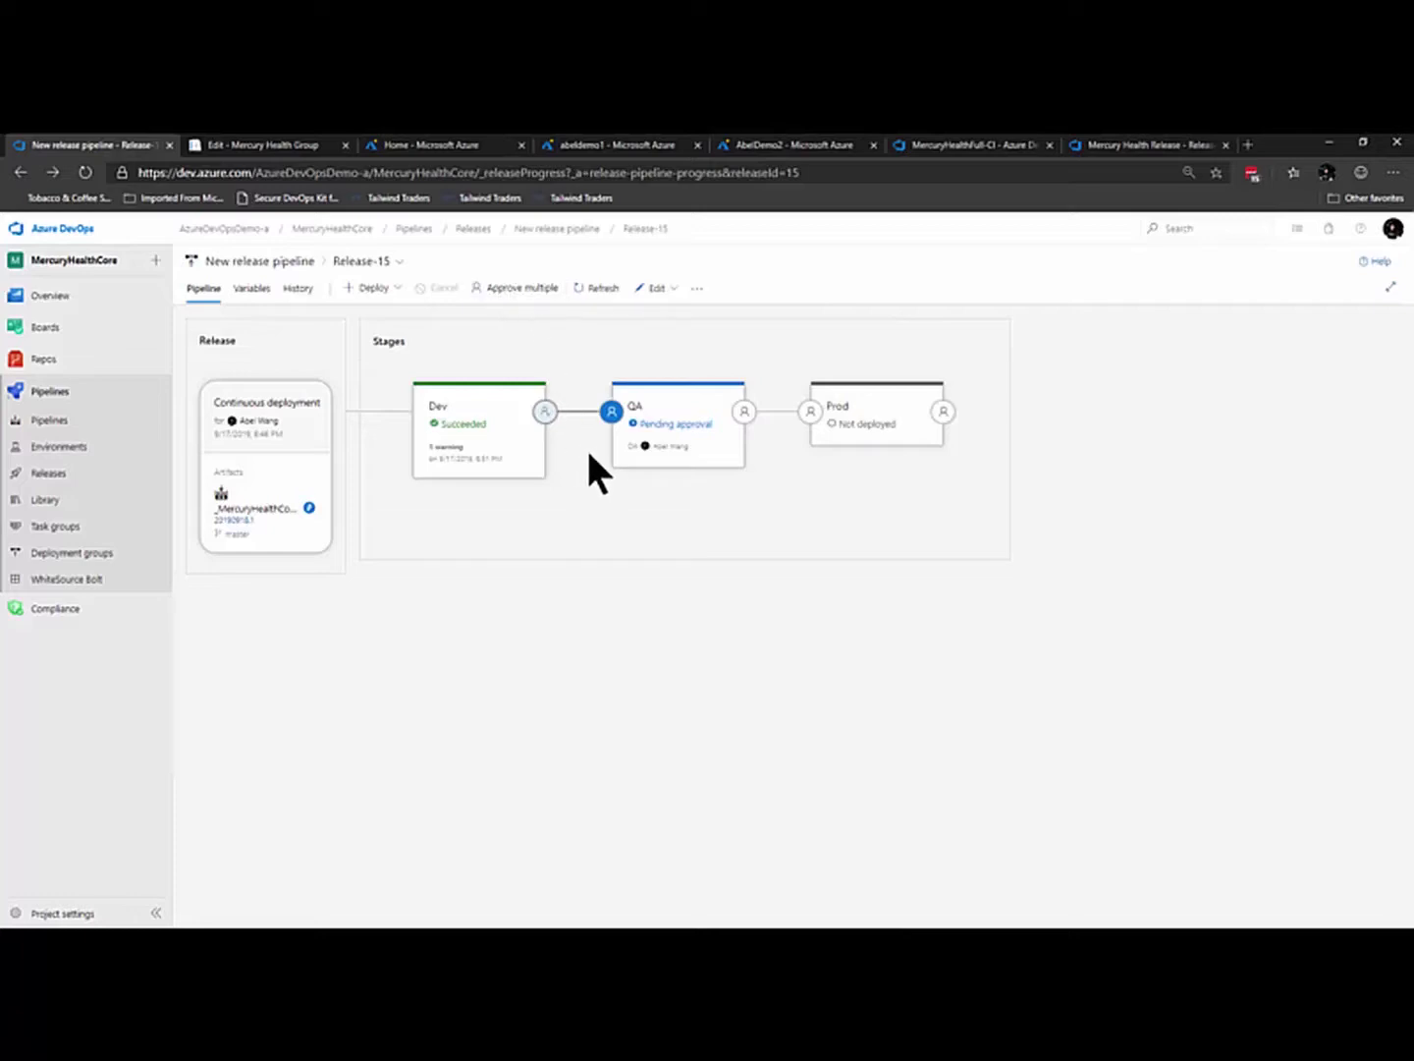
{"action": "mouse_move", "coordinate": [642, 473]}
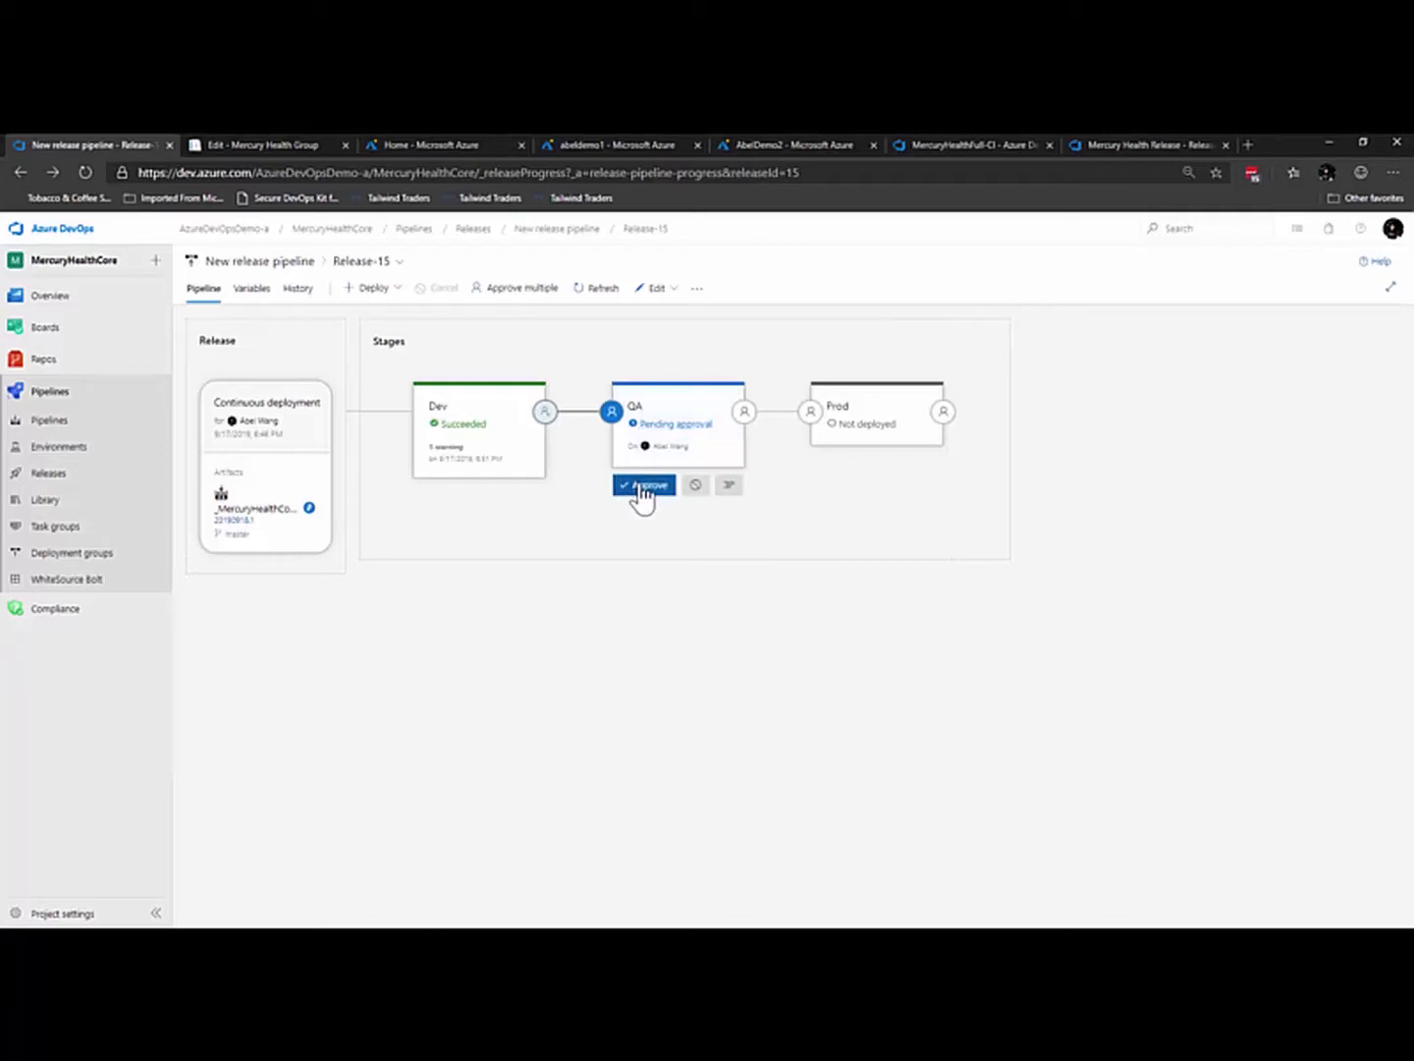
{"action": "left_click", "coordinate": [646, 485]}
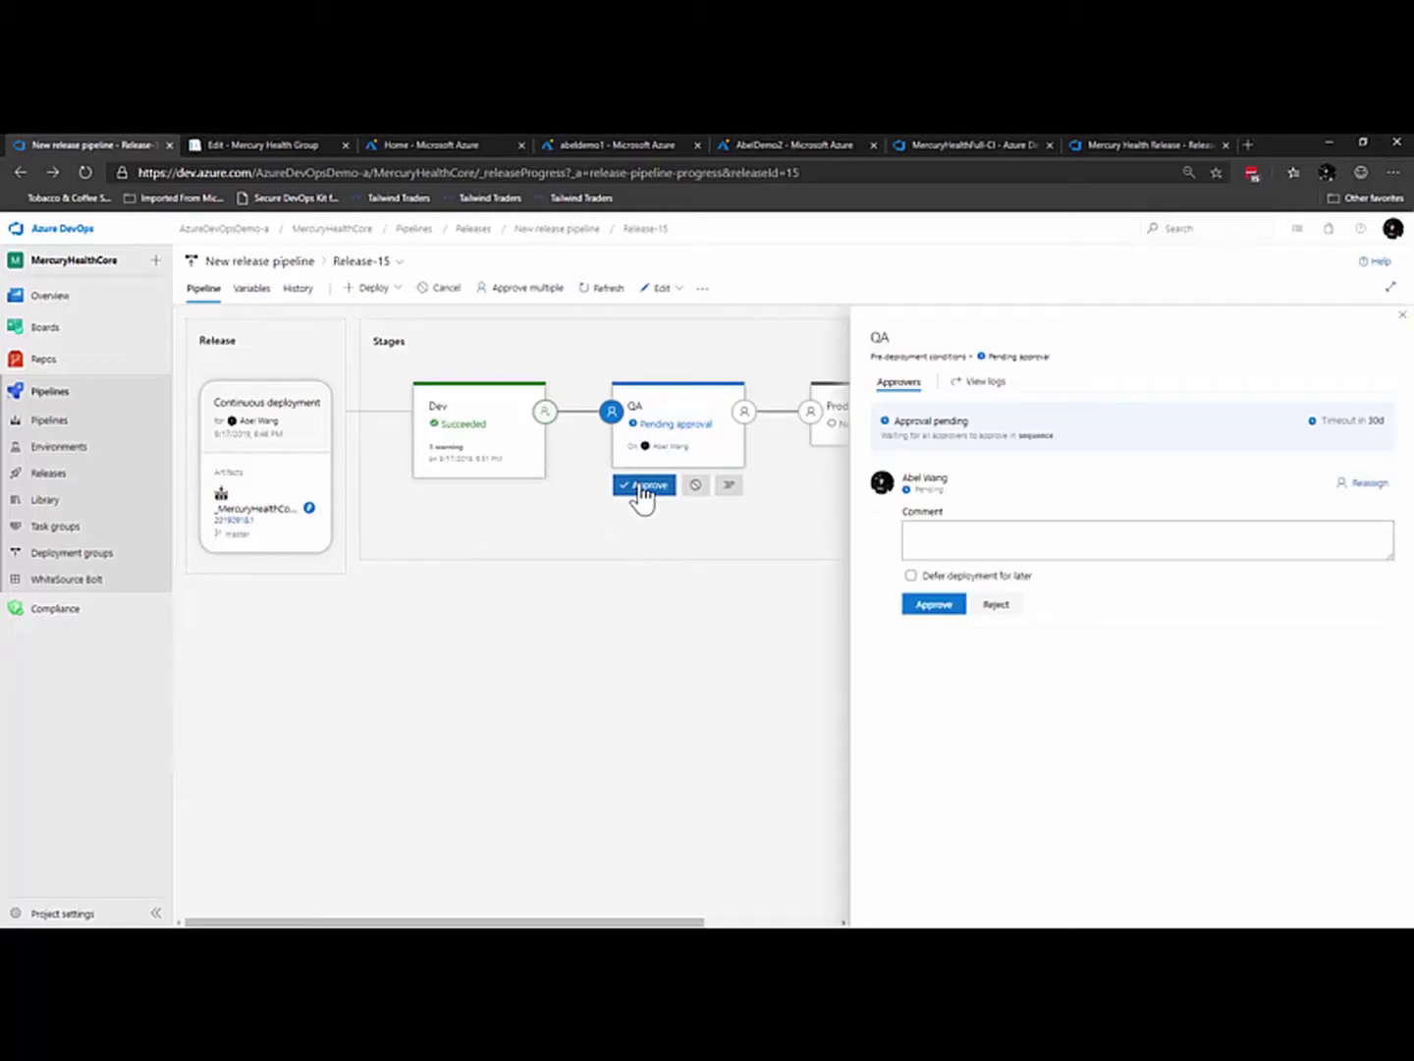
{"action": "left_click", "coordinate": [911, 576]}
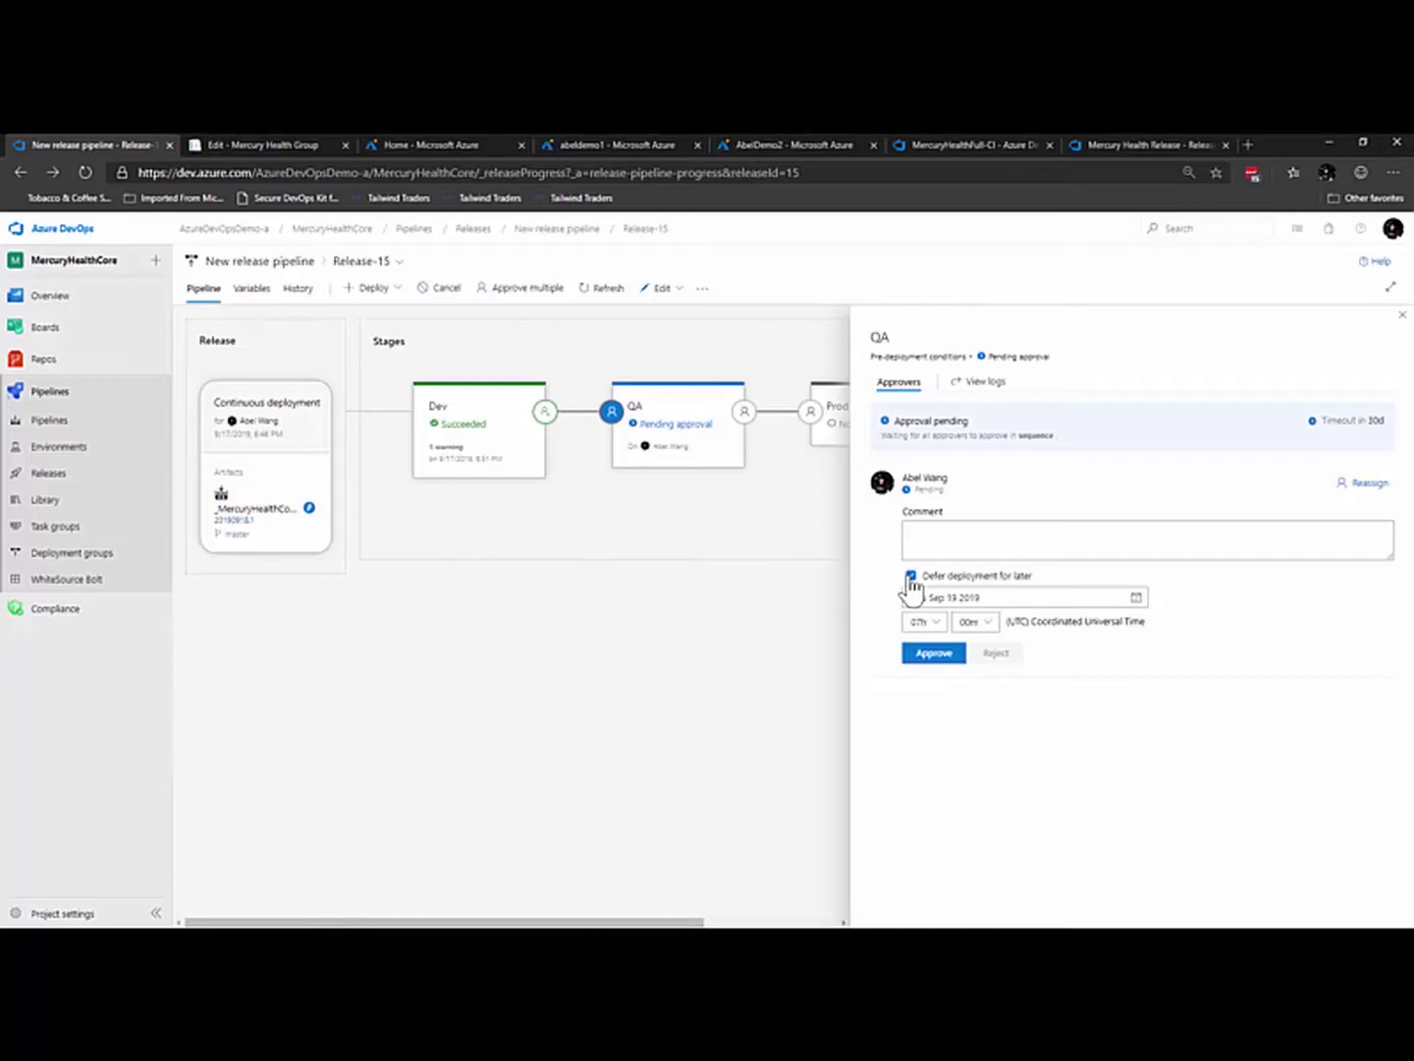
{"action": "left_click", "coordinate": [911, 577]}
{"action": "left_click", "coordinate": [935, 606]}
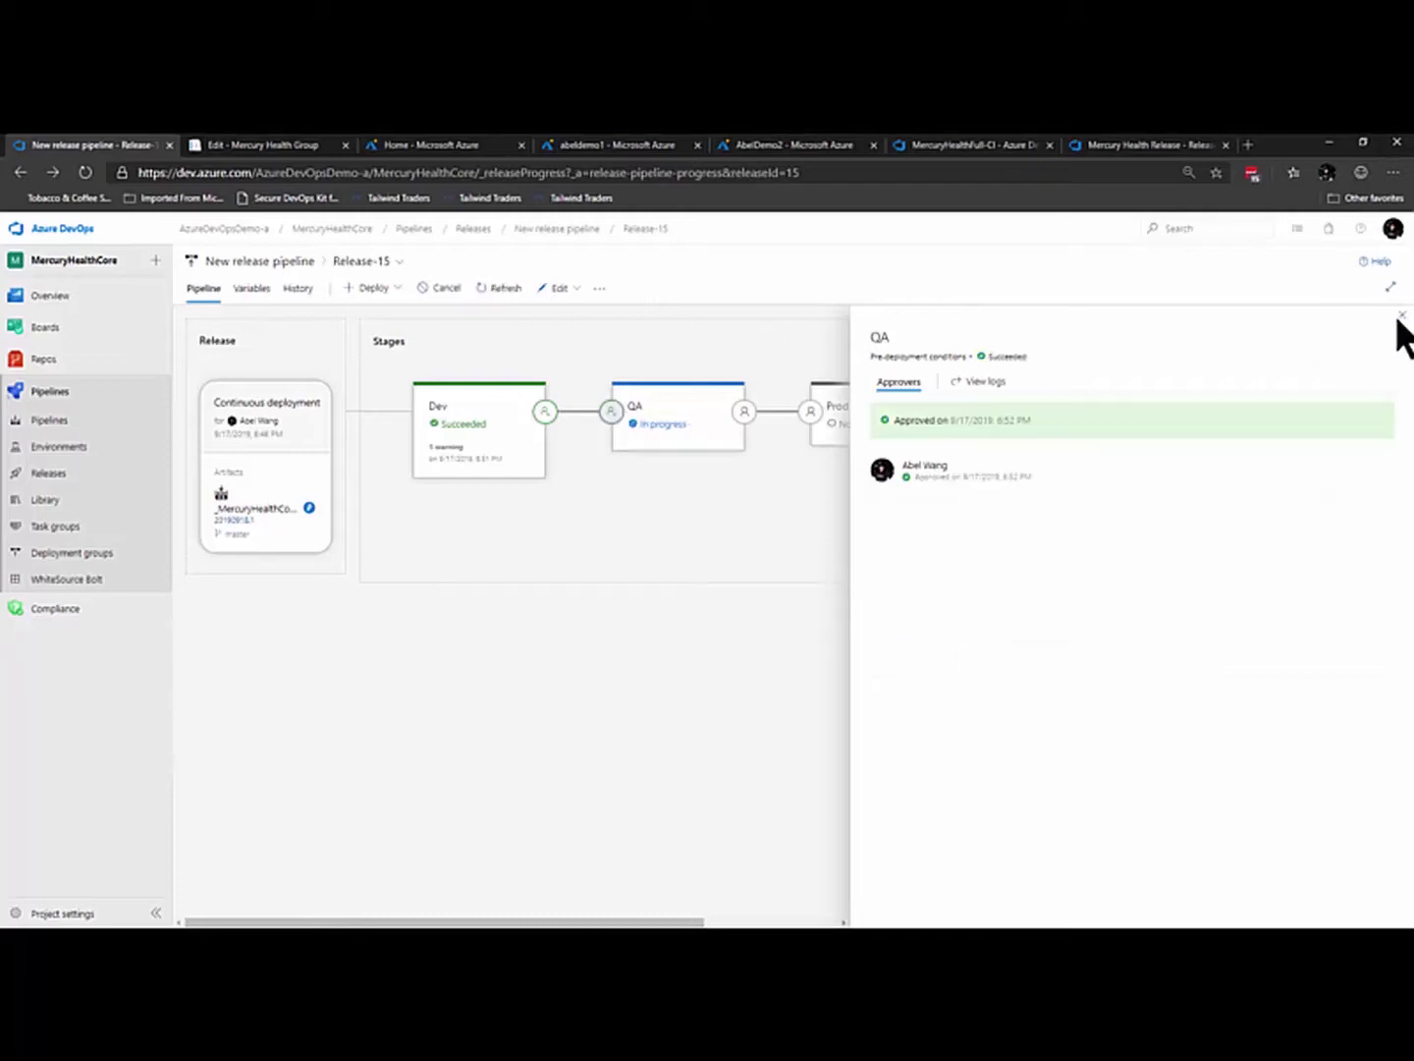
{"action": "left_click", "coordinate": [1402, 314]}
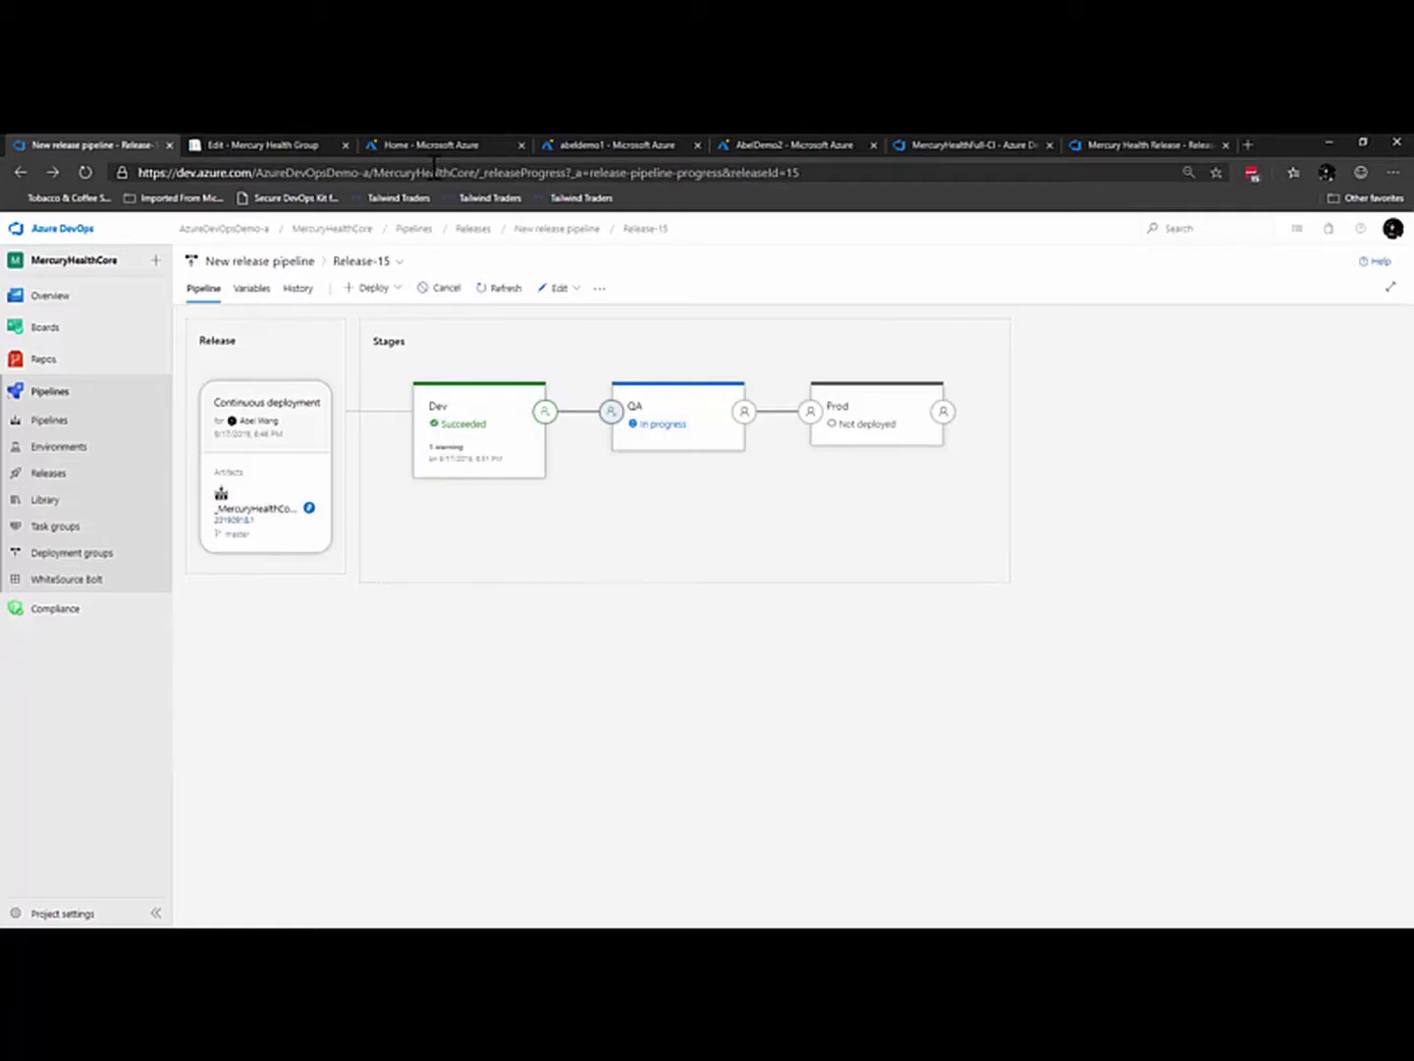
Step: Switch to the Azure portal and start creating a DevOps Project with Node.js as the application runtime
{"action": "left_click", "coordinate": [429, 148]}
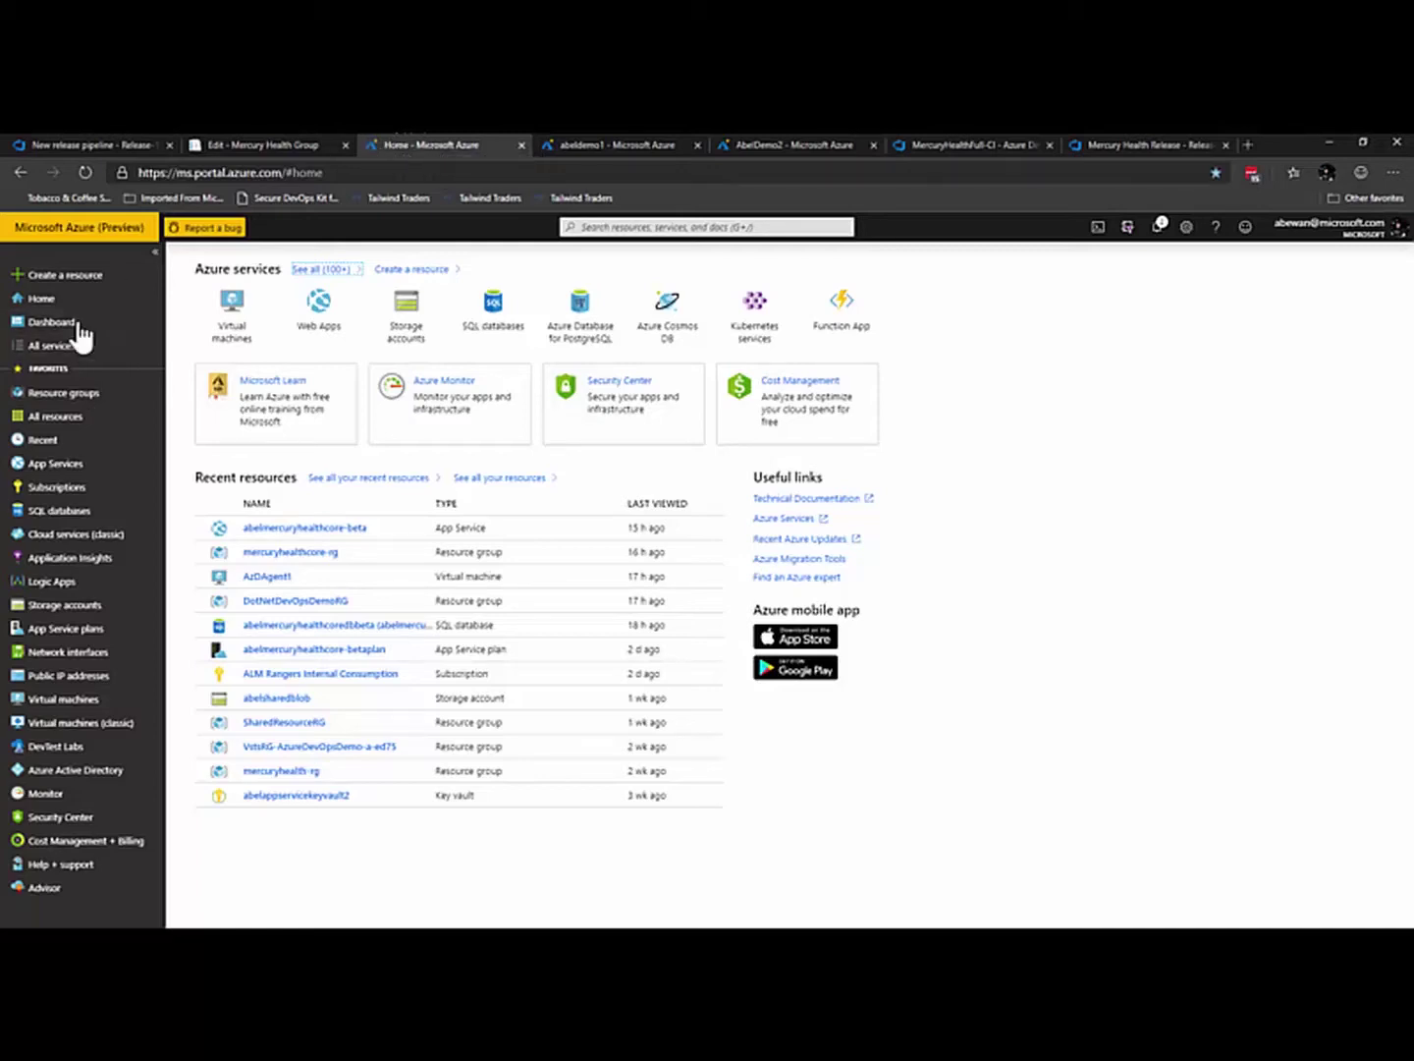
{"action": "left_click", "coordinate": [68, 281]}
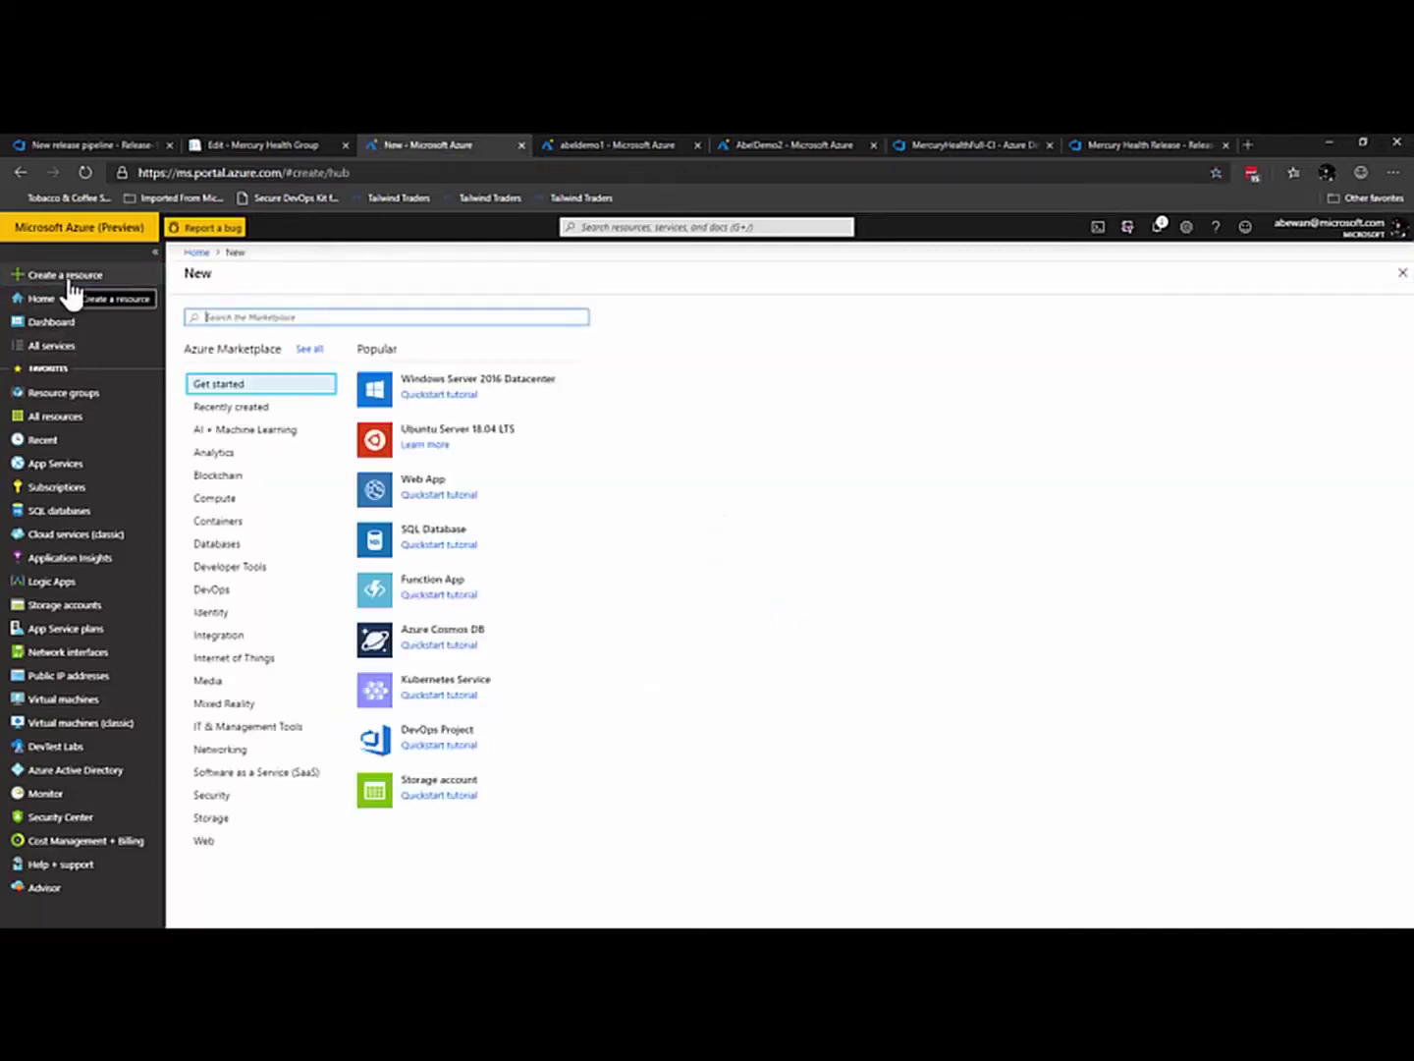
{"action": "left_click", "coordinate": [451, 735]}
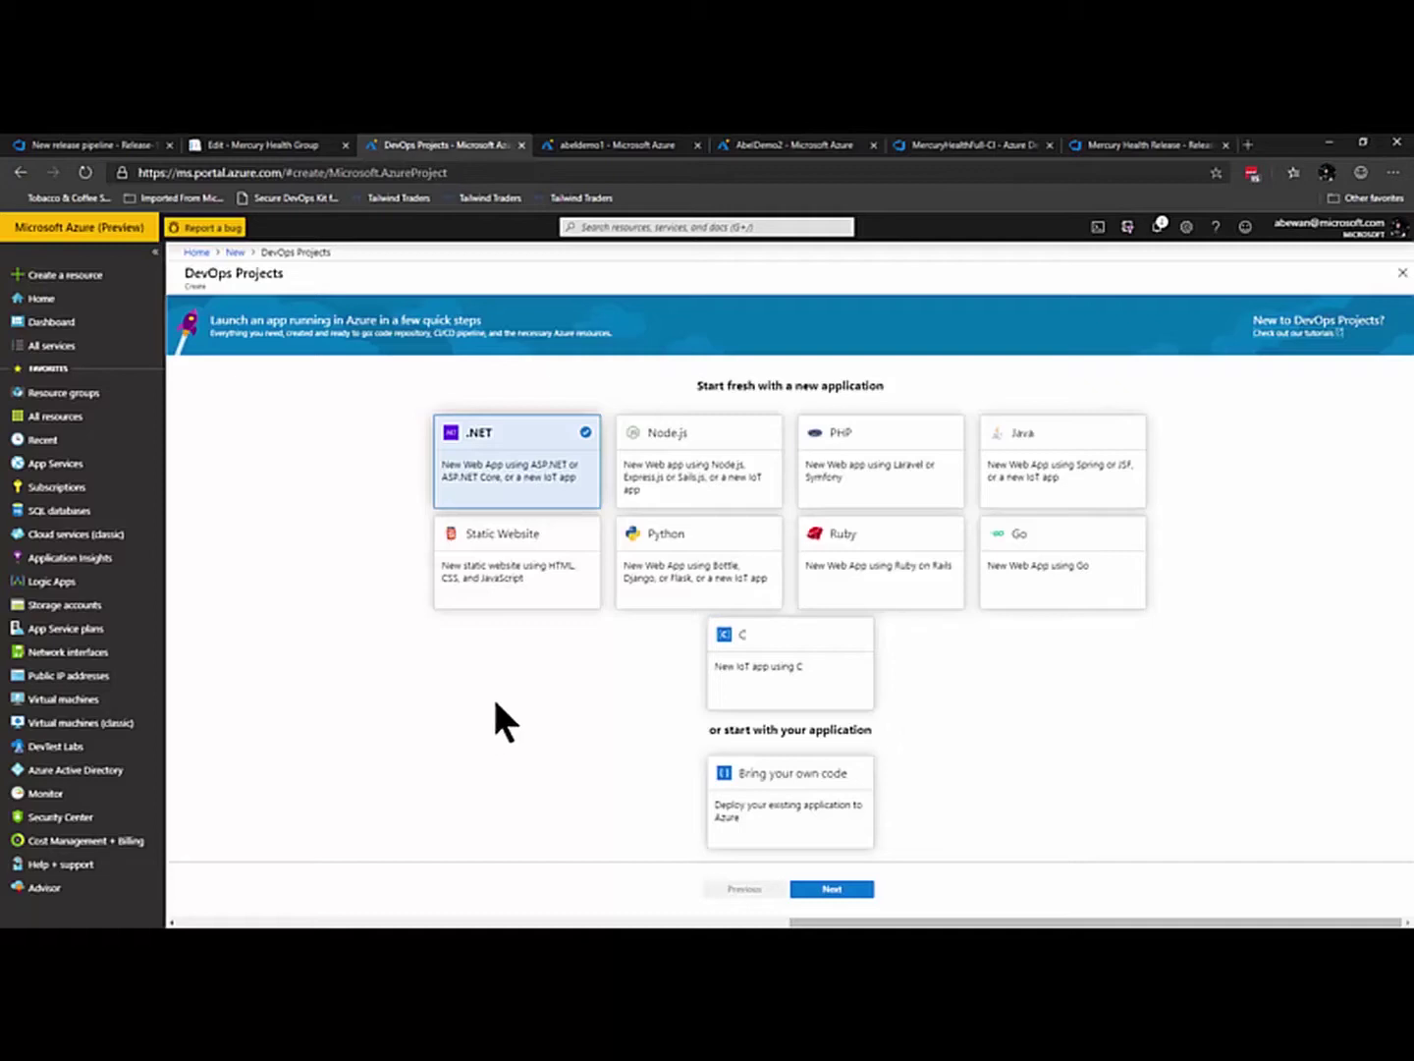
{"action": "left_click", "coordinate": [650, 503]}
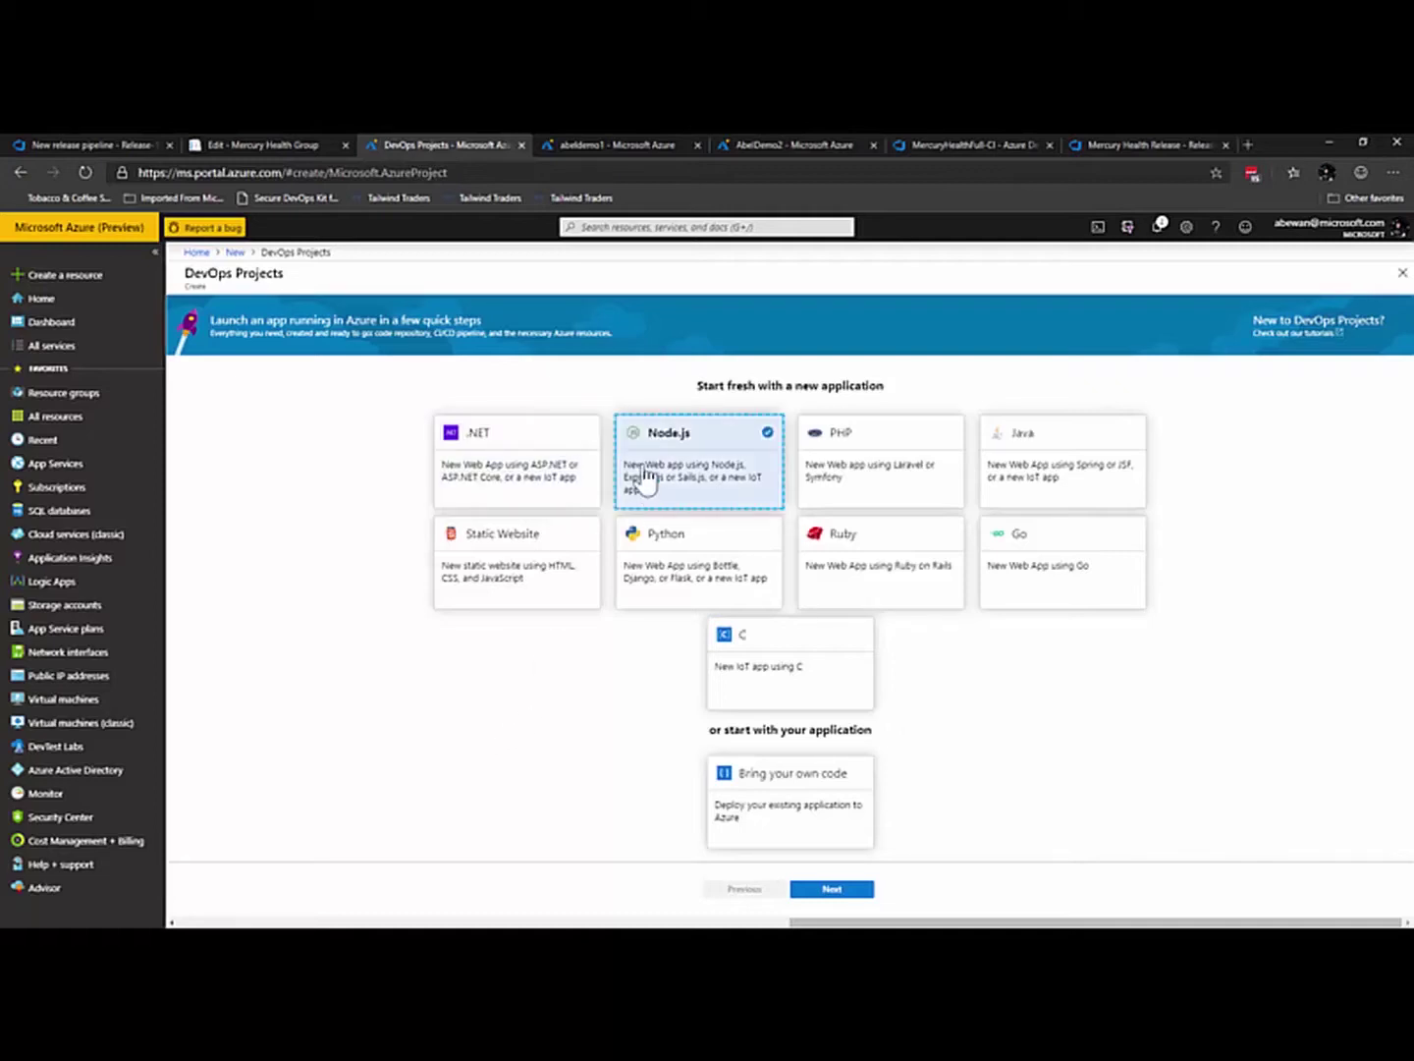
{"action": "left_click", "coordinate": [830, 890]}
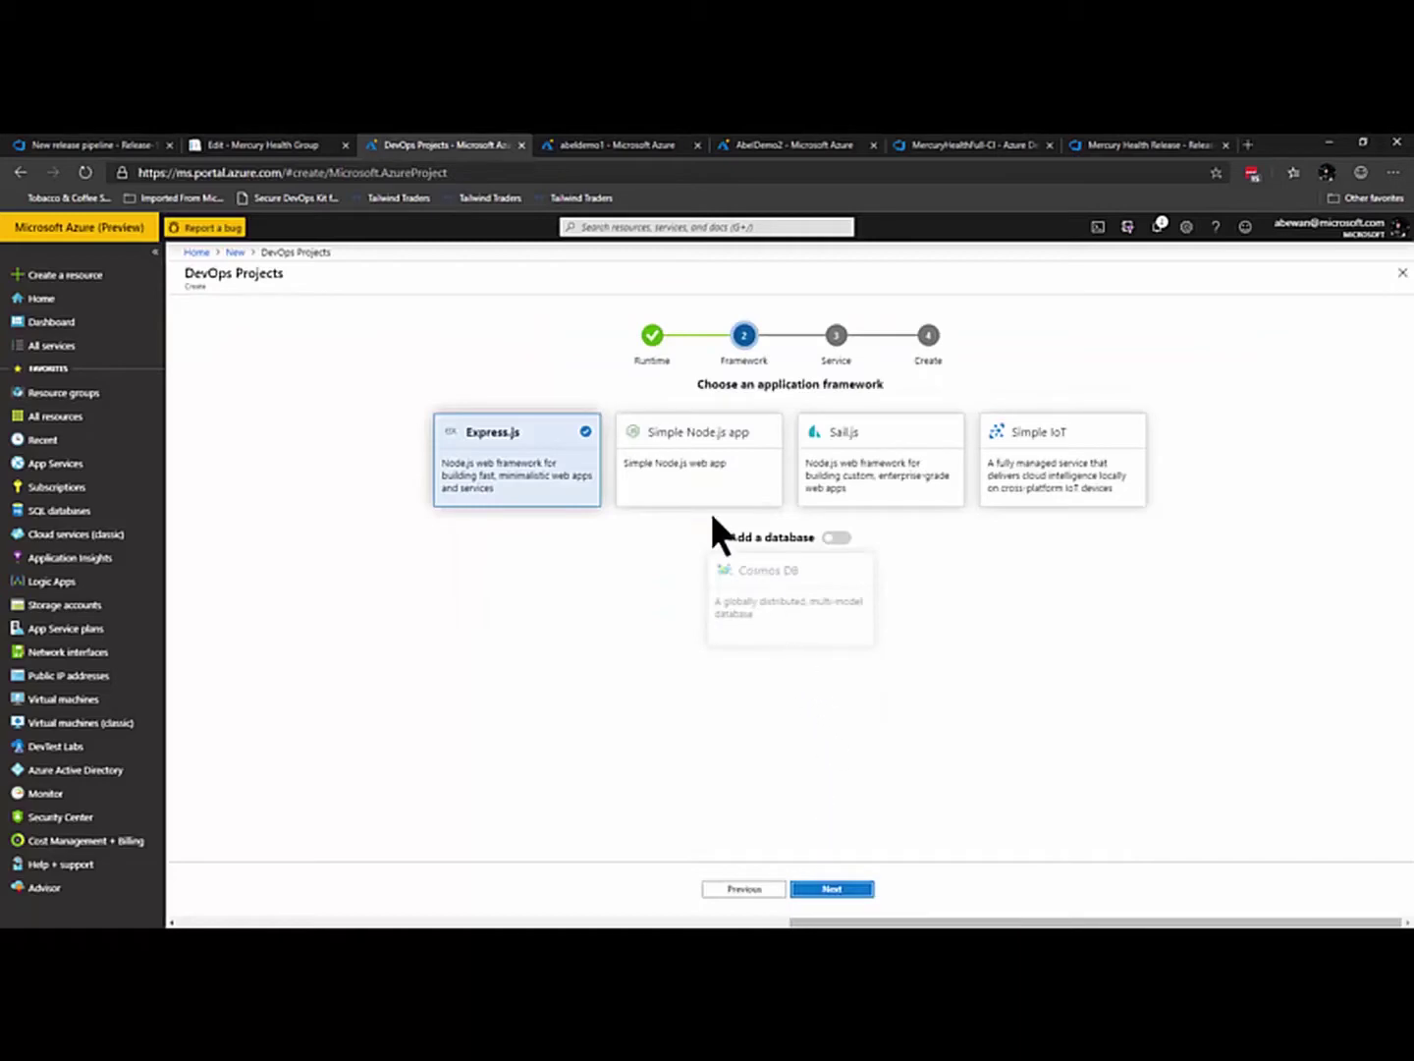
Step: Choose Simple Node.js app as the framework and Kubernetes Service as the Azure service for the new DevOps Project
{"action": "left_click", "coordinate": [699, 496]}
{"action": "left_click", "coordinate": [832, 888]}
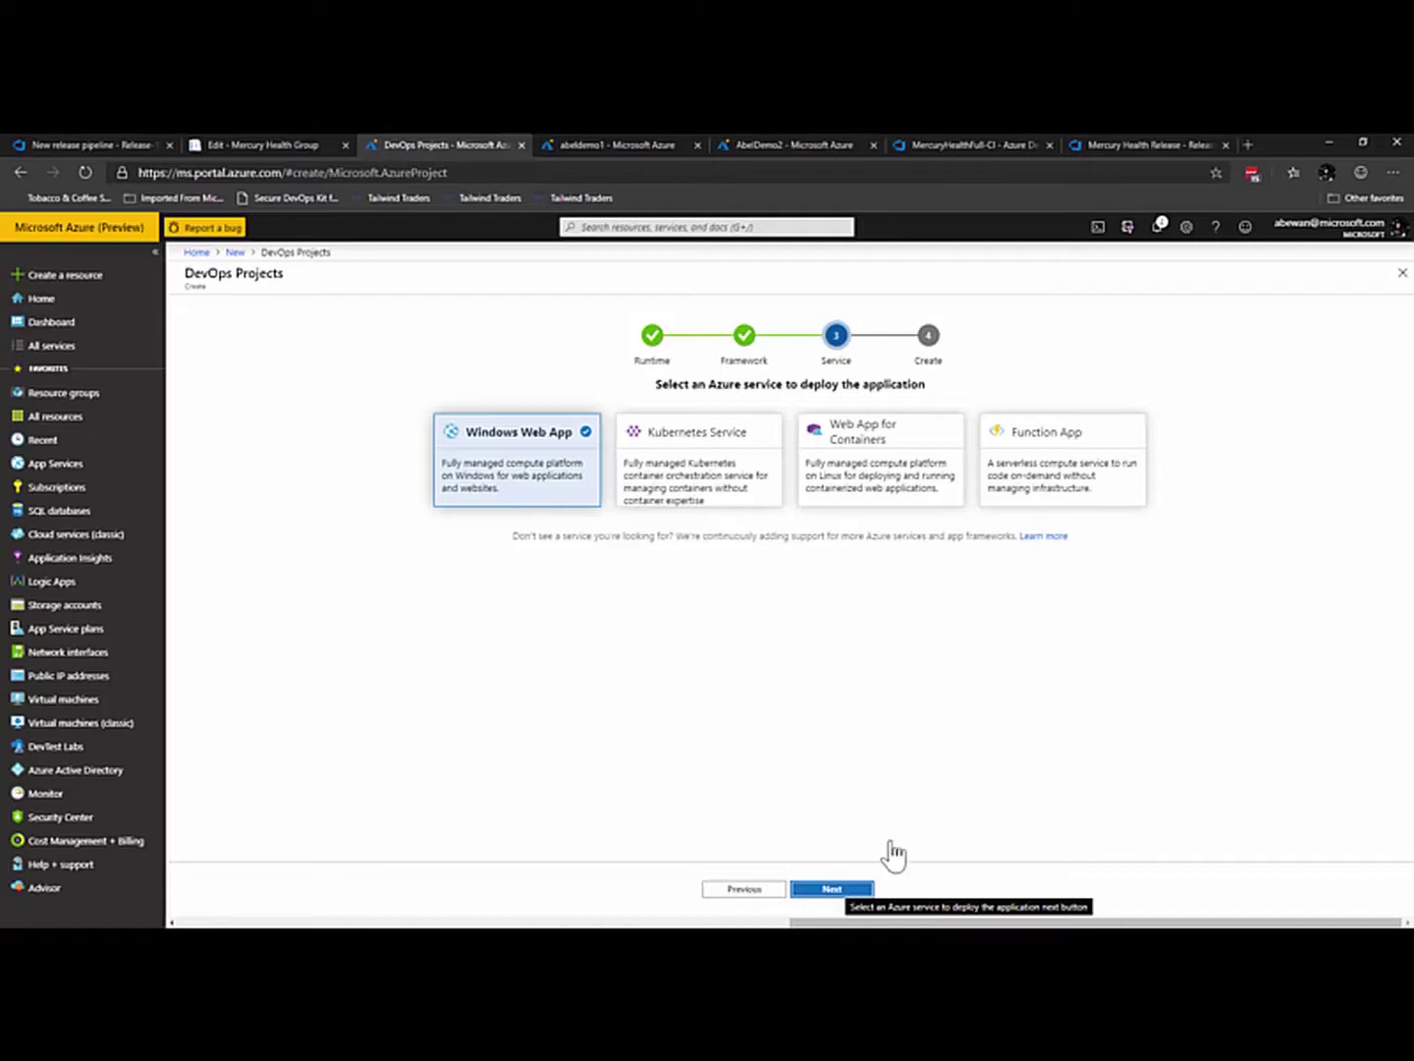
{"action": "left_click", "coordinate": [723, 485]}
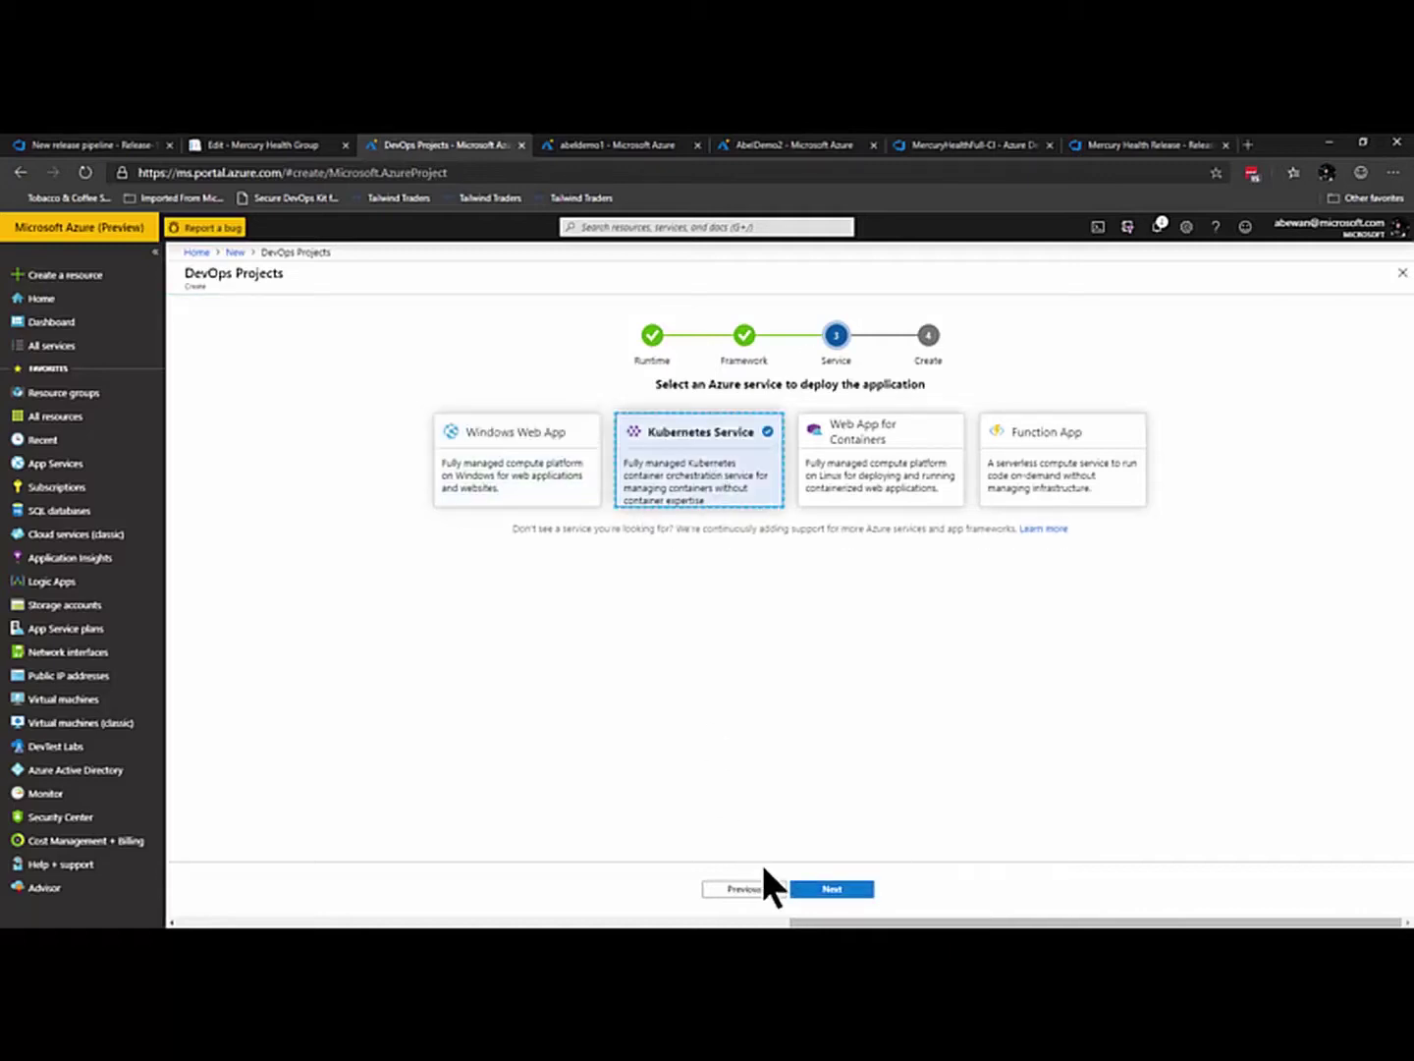
{"action": "left_click", "coordinate": [835, 889]}
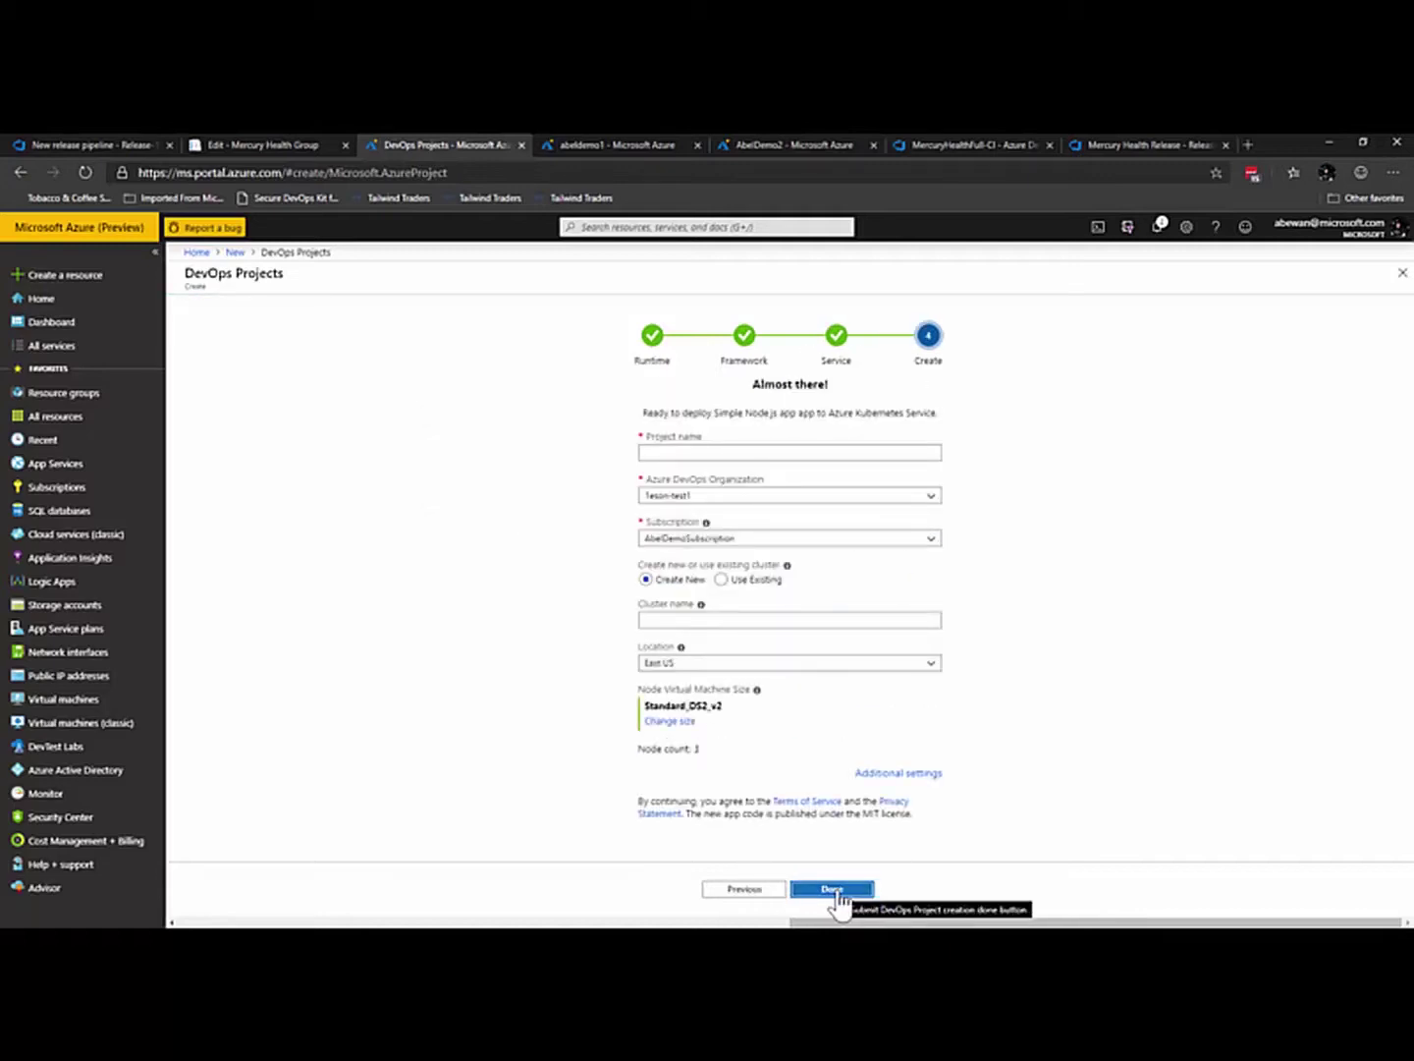
Step: Name the project abeldemo10, choose the AzureDevOpsDemo-a organization, and submit the project for creation
{"action": "left_click", "coordinate": [731, 455]}
{"action": "type", "text": "abeldemo10"}
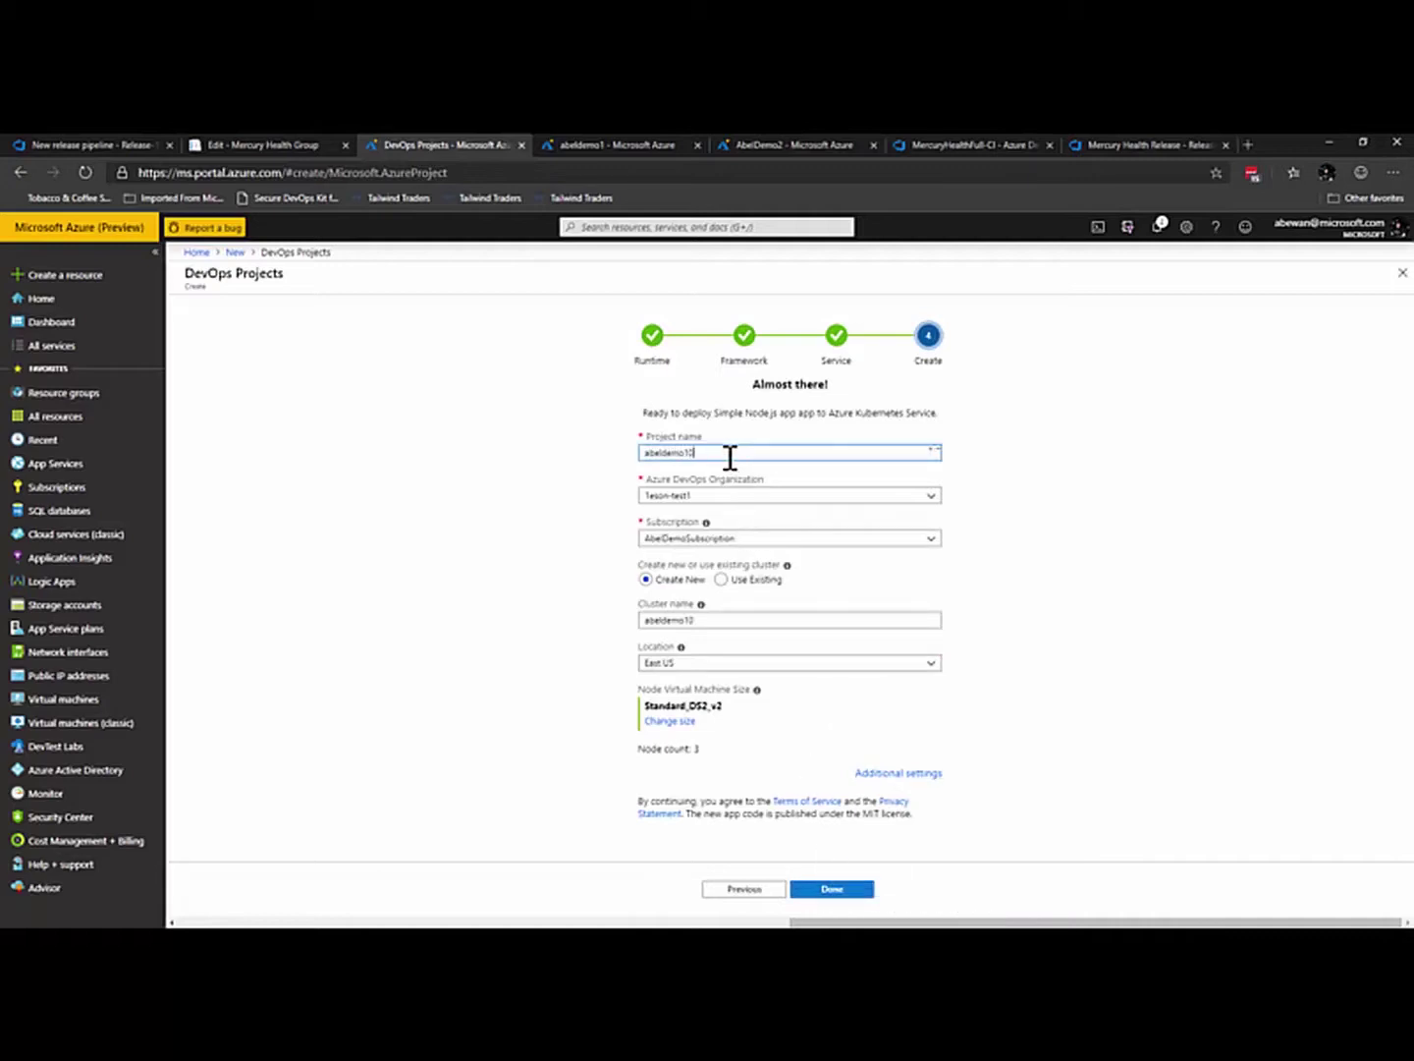
{"action": "left_click", "coordinate": [932, 511]}
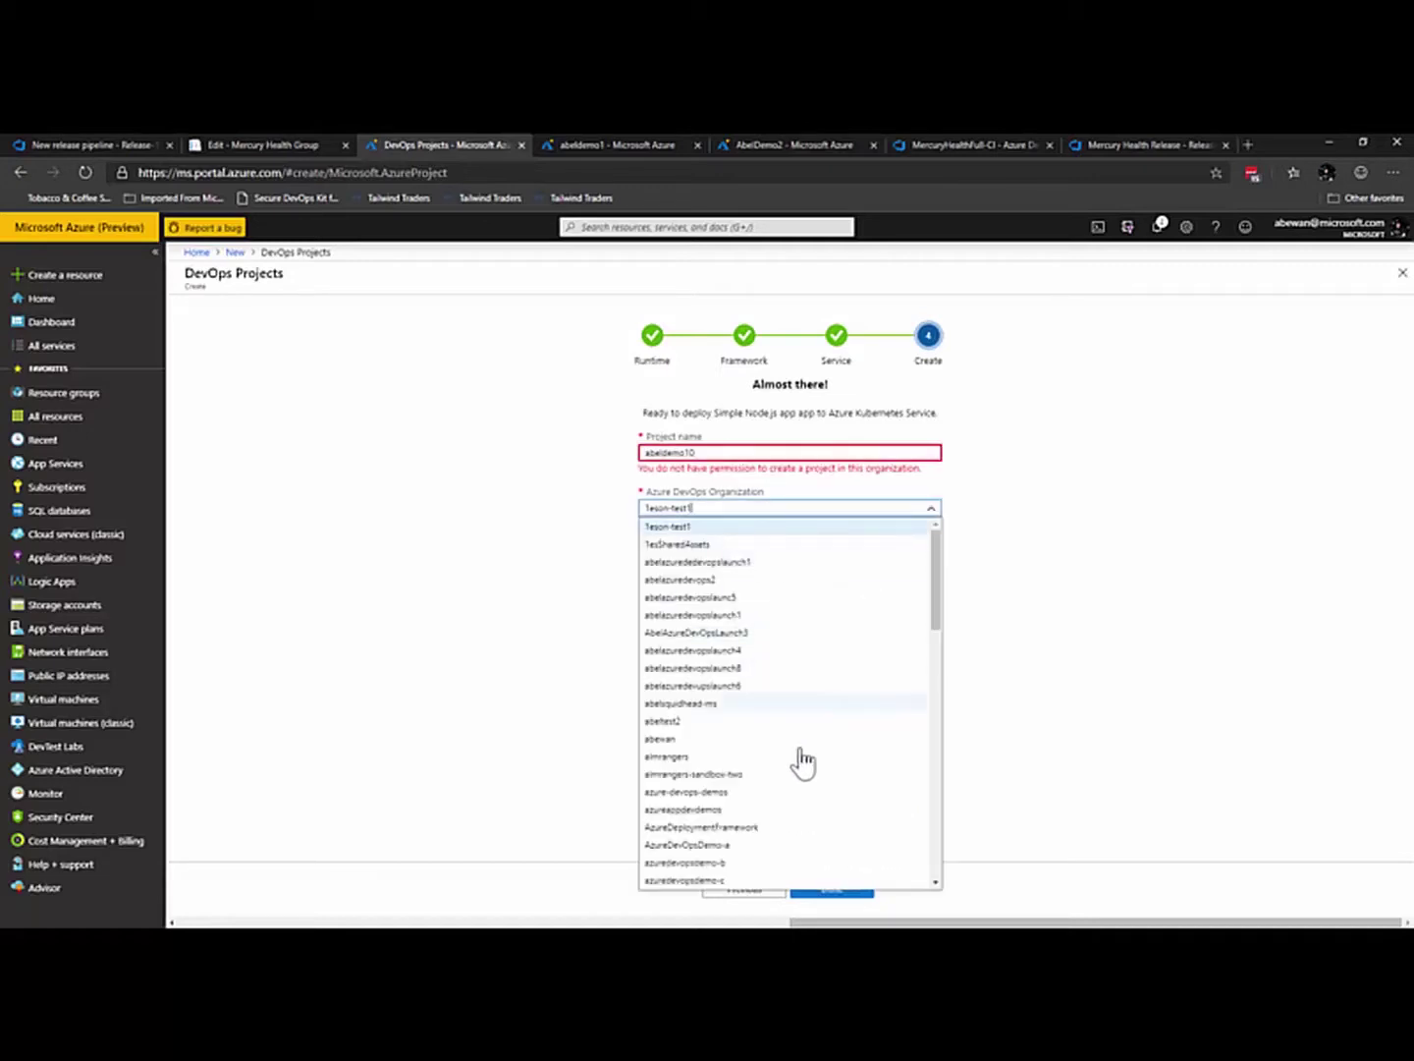
{"action": "left_click", "coordinate": [731, 844]}
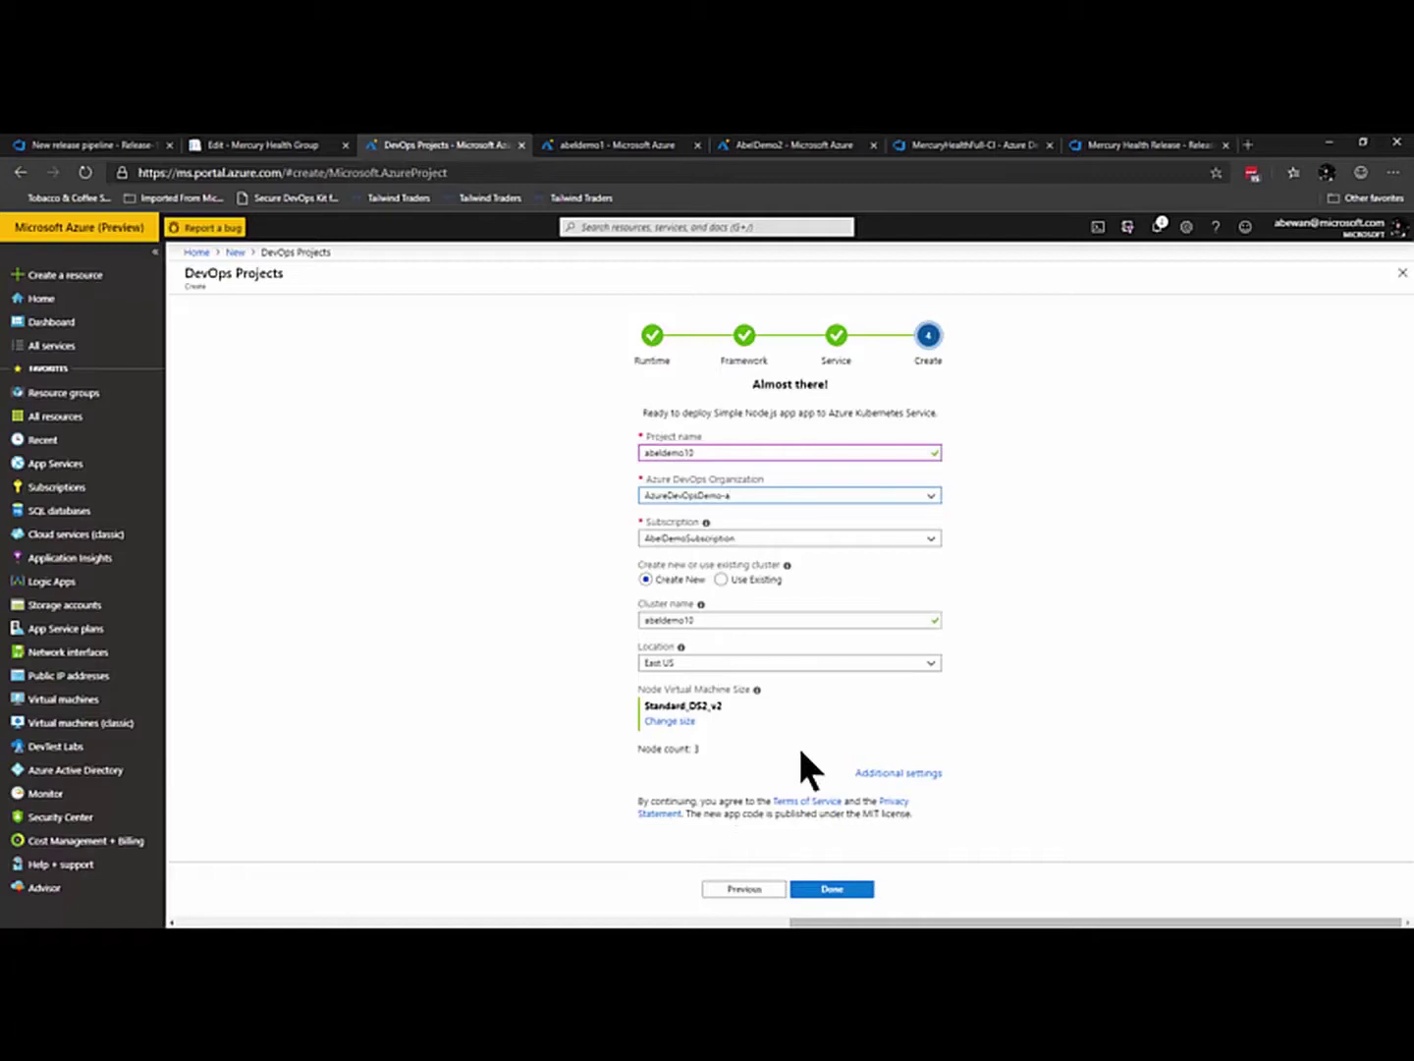
{"action": "left_click", "coordinate": [831, 891]}
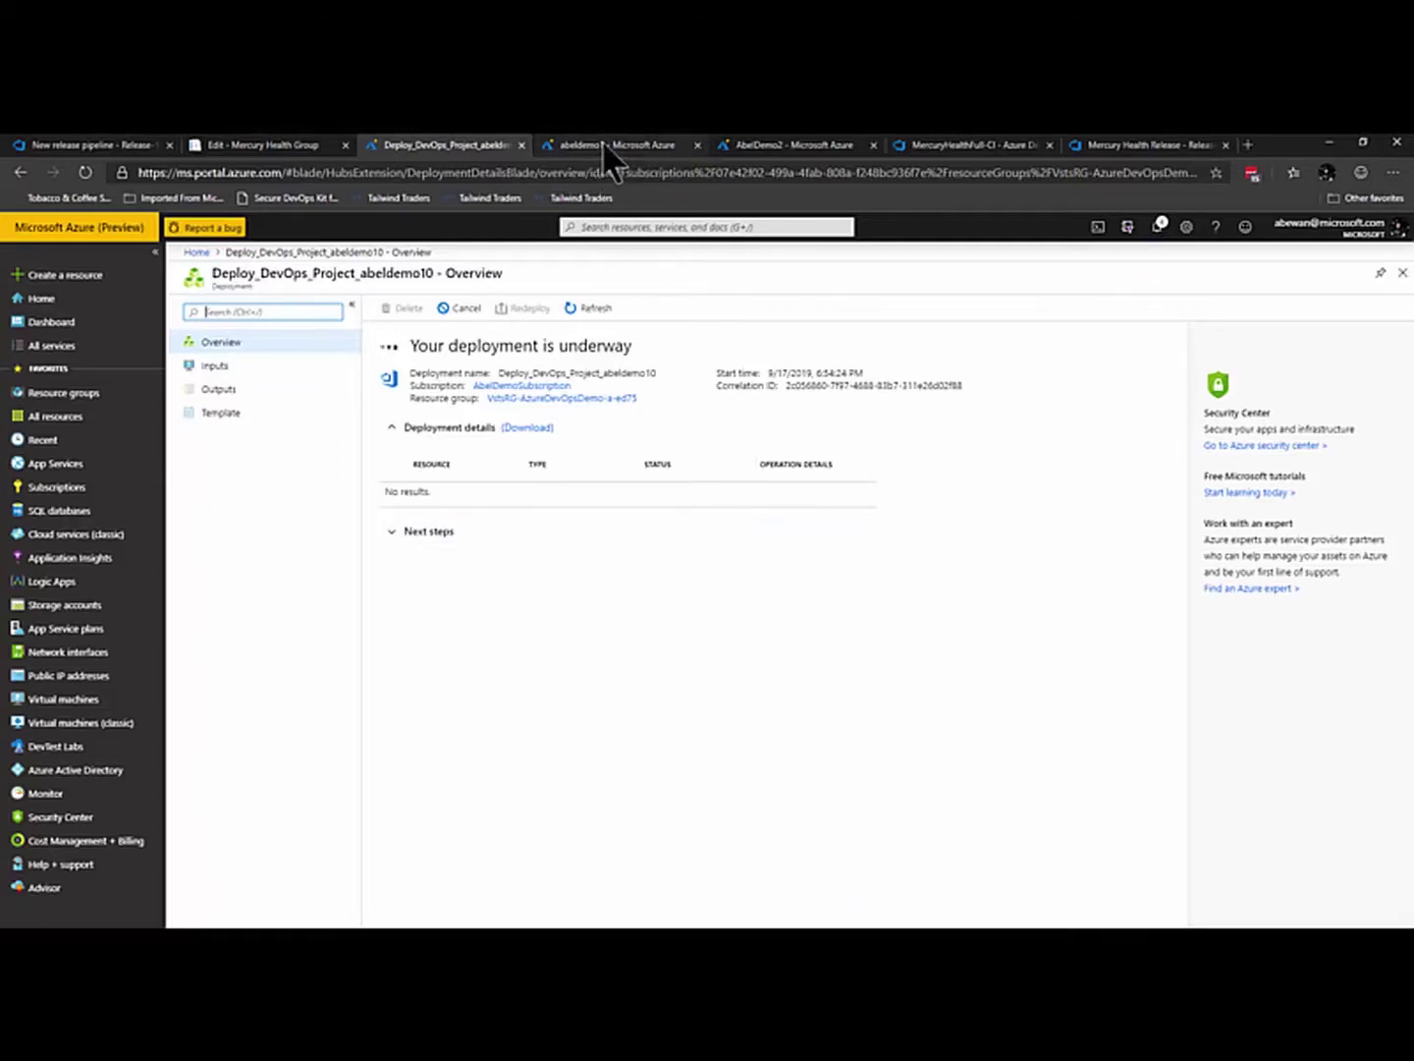
Step: Open the abeldemo1 project's code repository and examine its ArmTemplates and Application folders, including the contents of server.js
{"action": "left_click", "coordinate": [592, 147]}
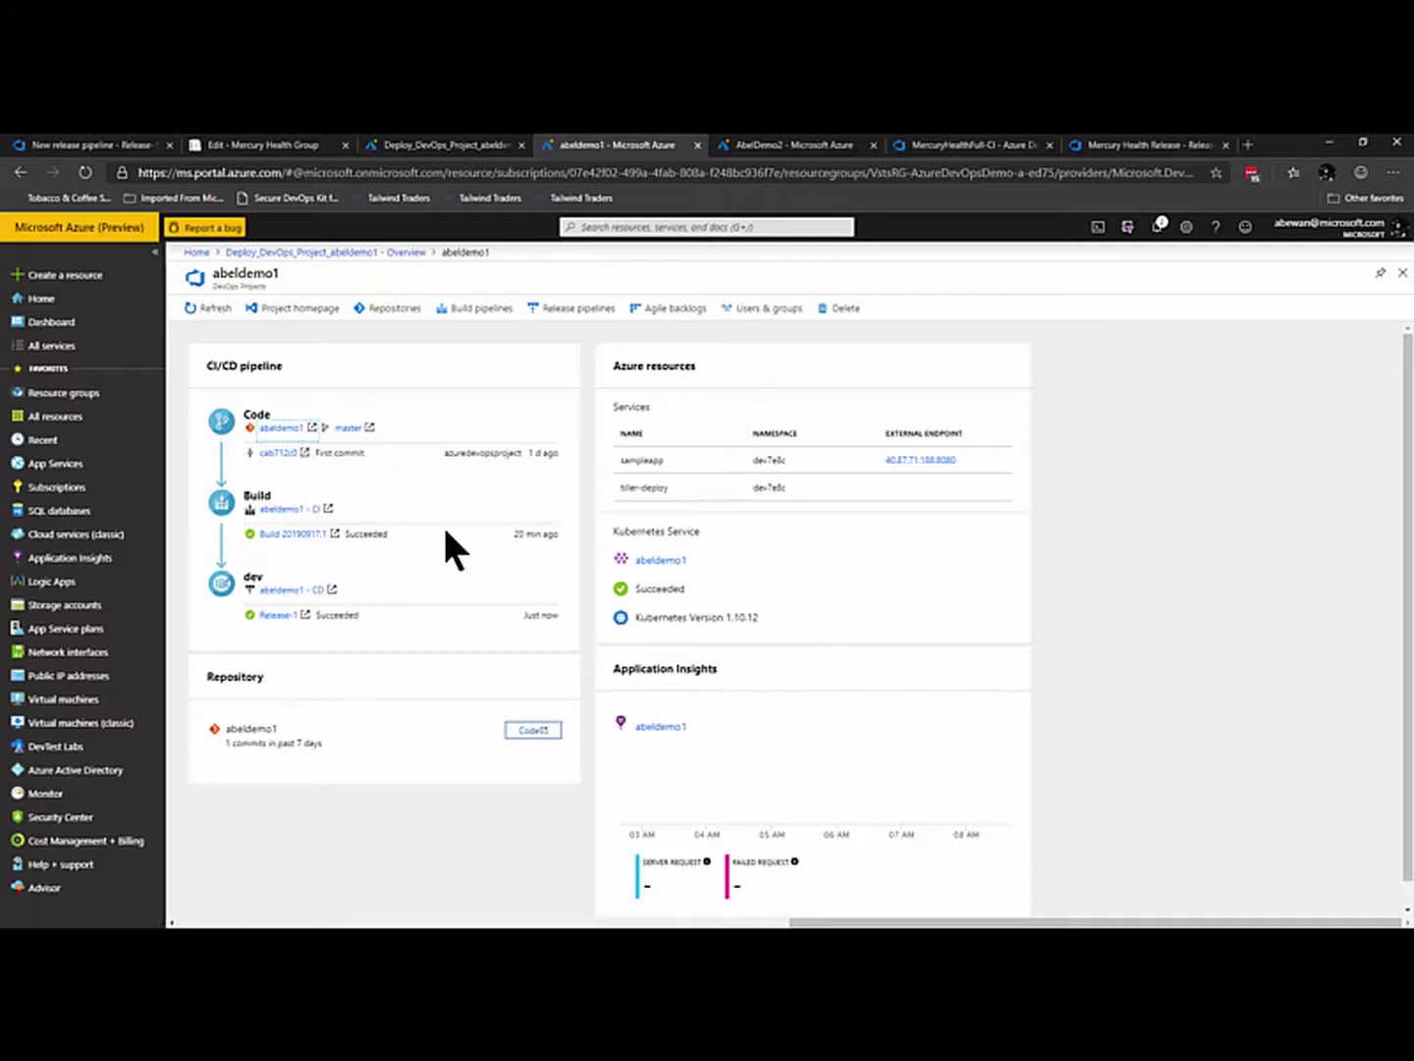
{"action": "left_click", "coordinate": [284, 431]}
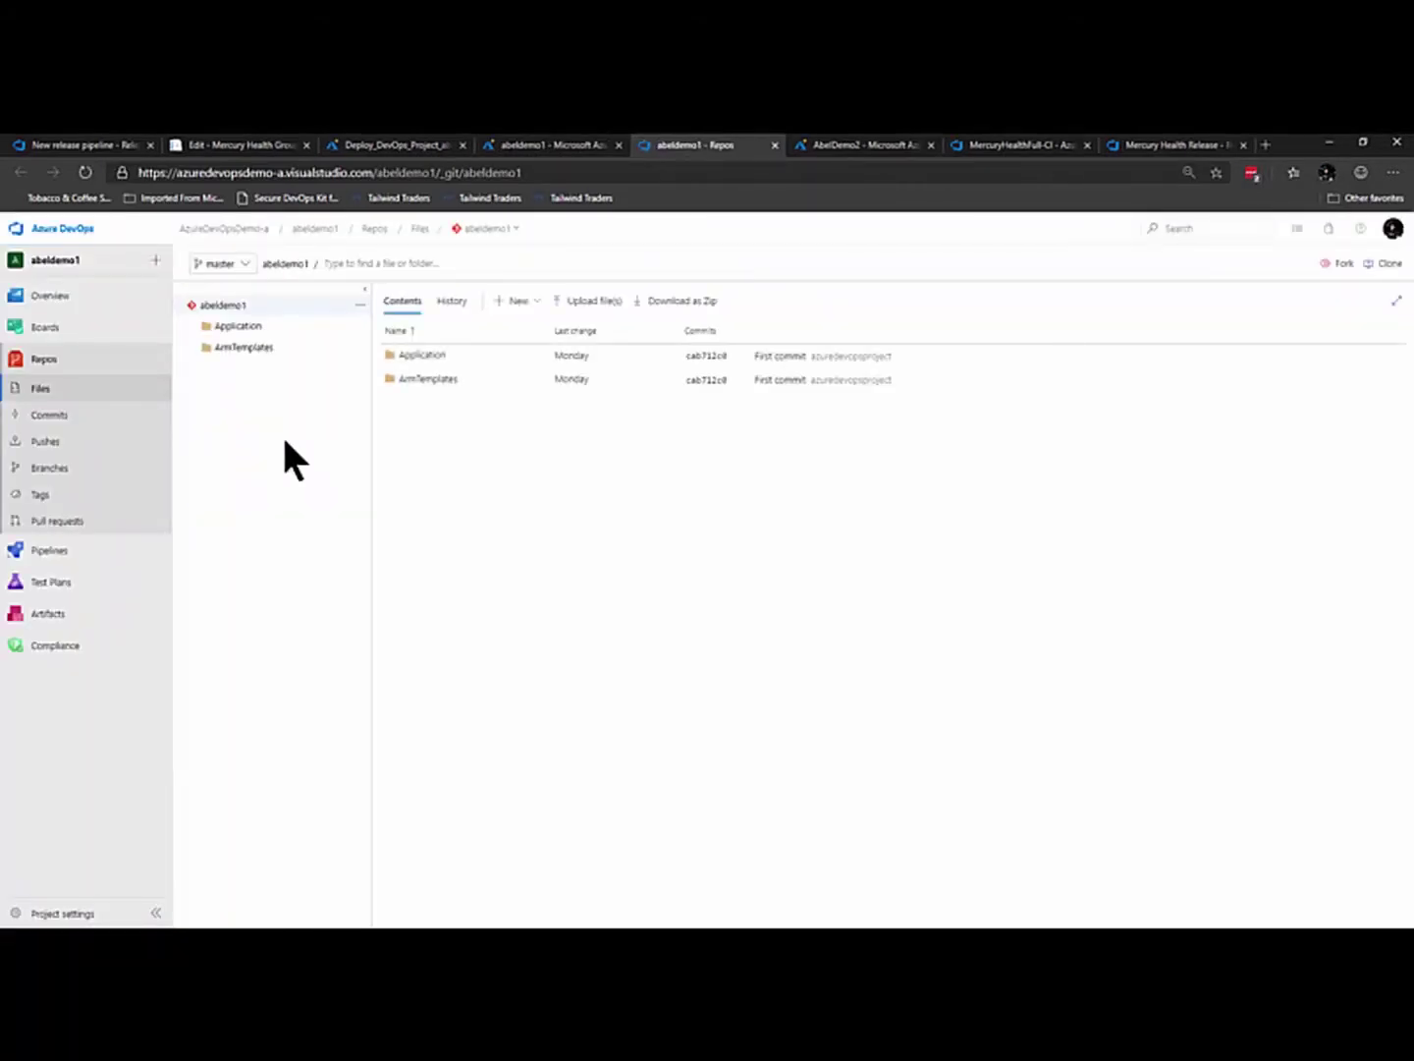
{"action": "left_click", "coordinate": [197, 353]}
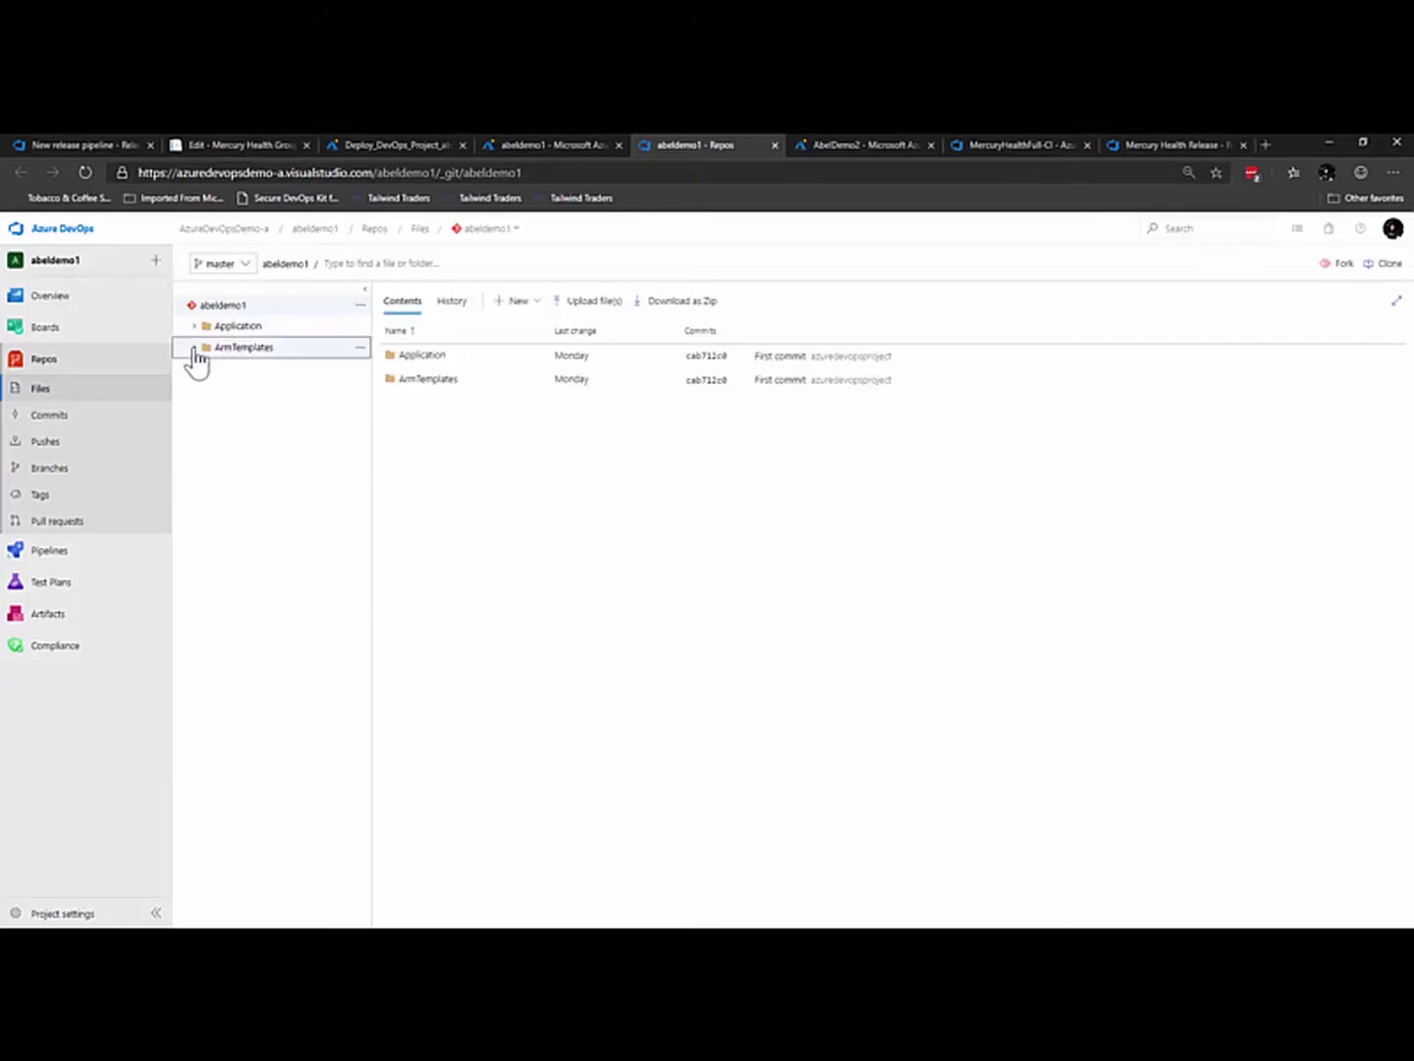
{"action": "left_click", "coordinate": [196, 348]}
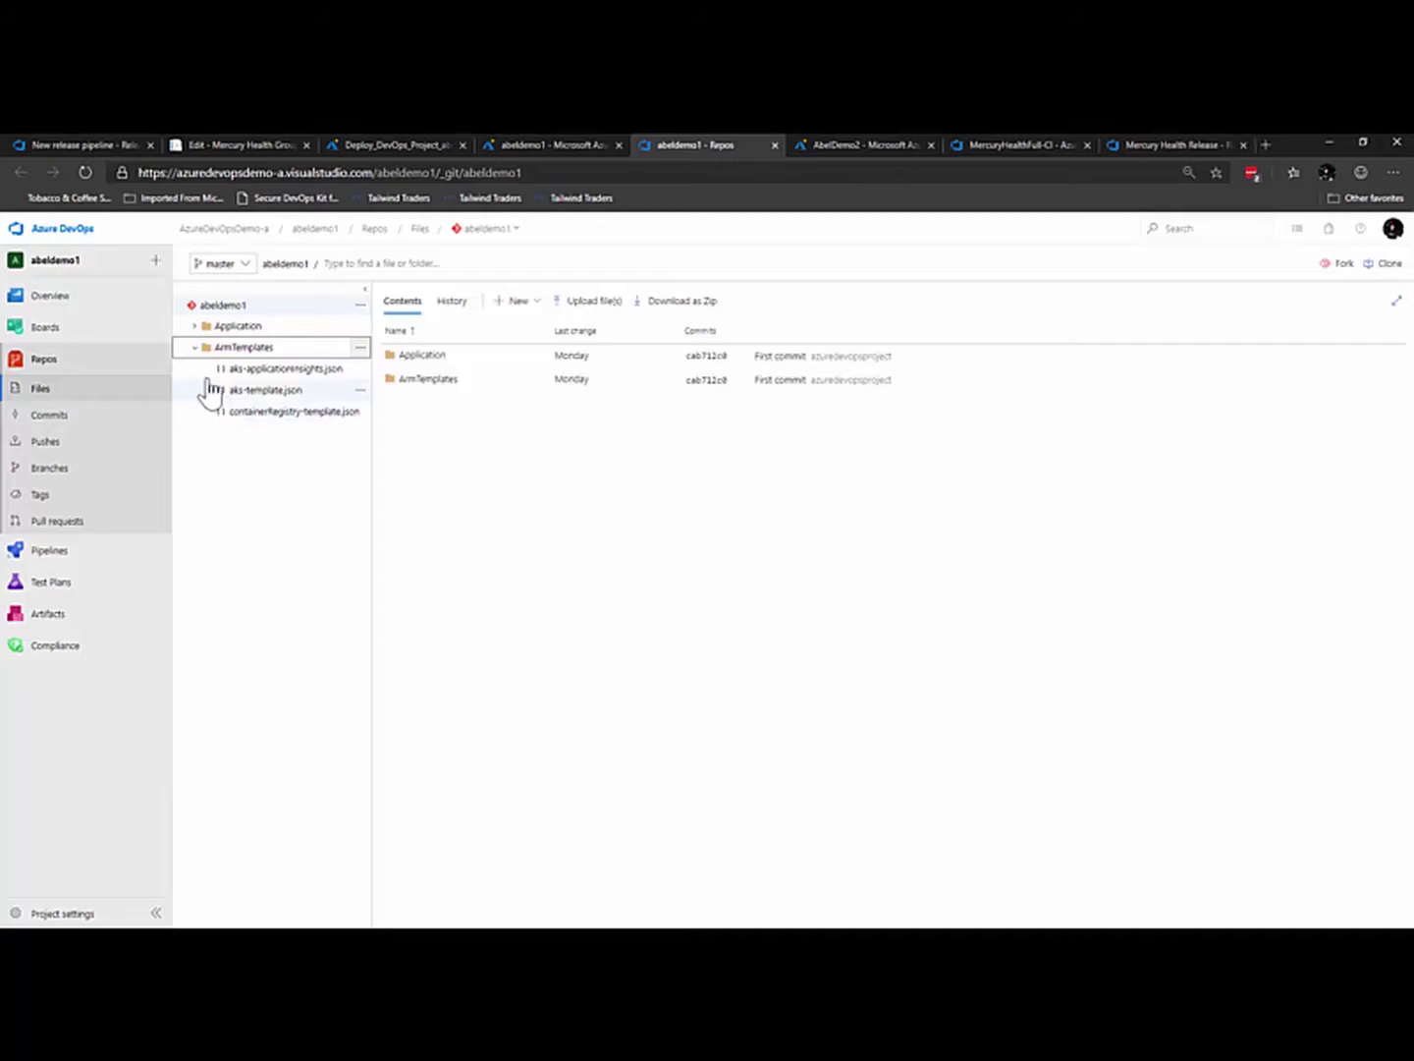
{"action": "left_click", "coordinate": [195, 327]}
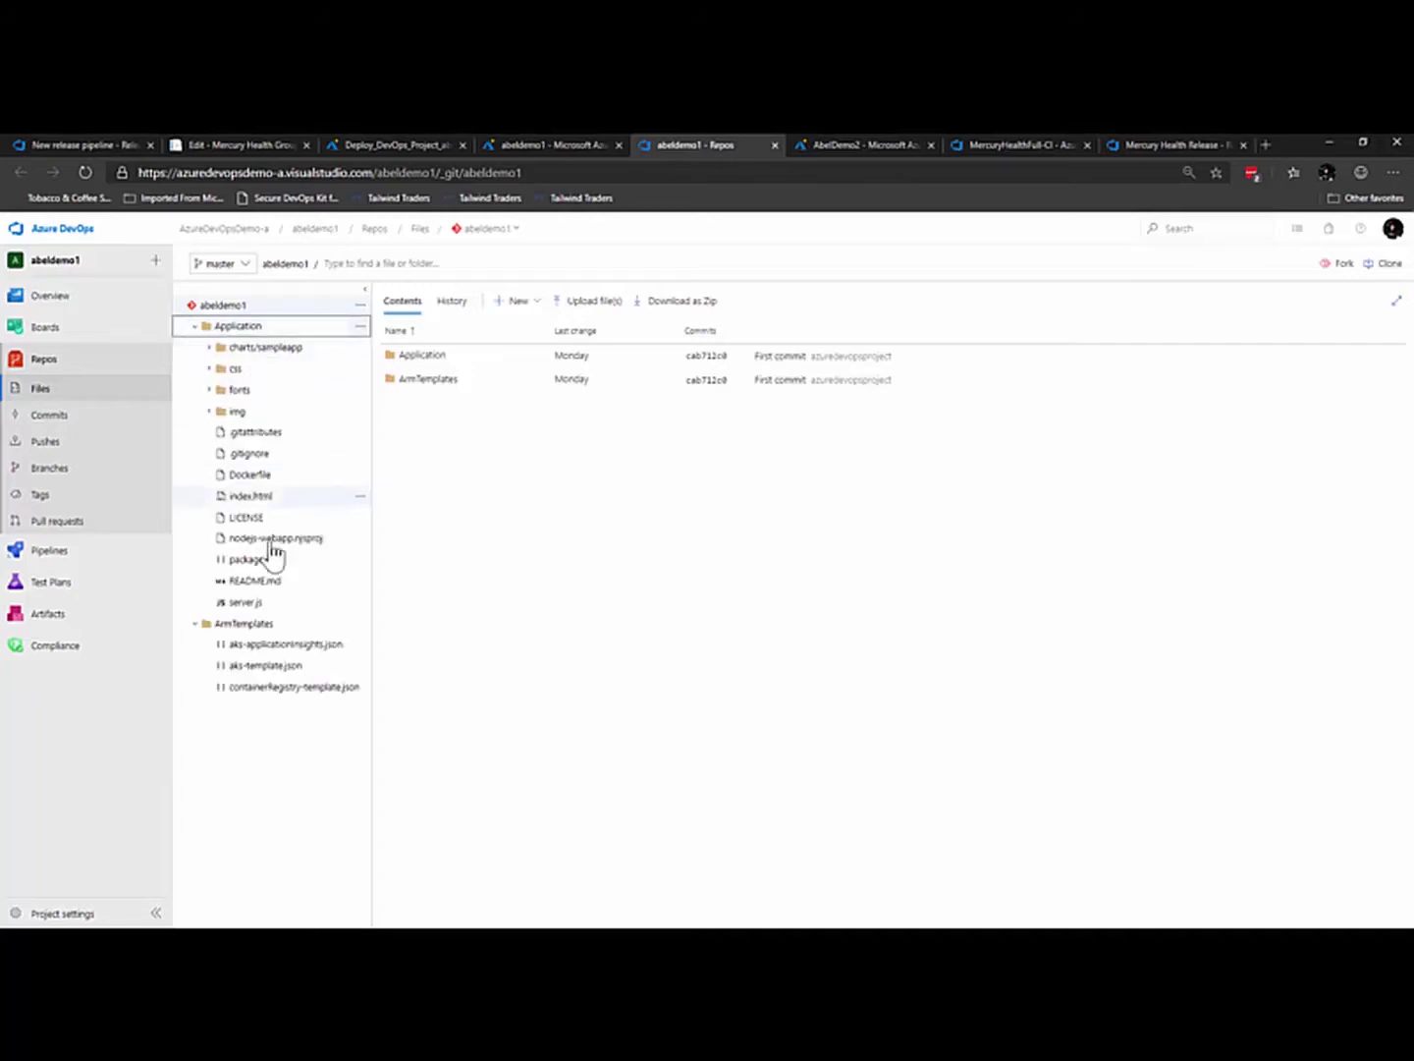
{"action": "left_click", "coordinate": [245, 603]}
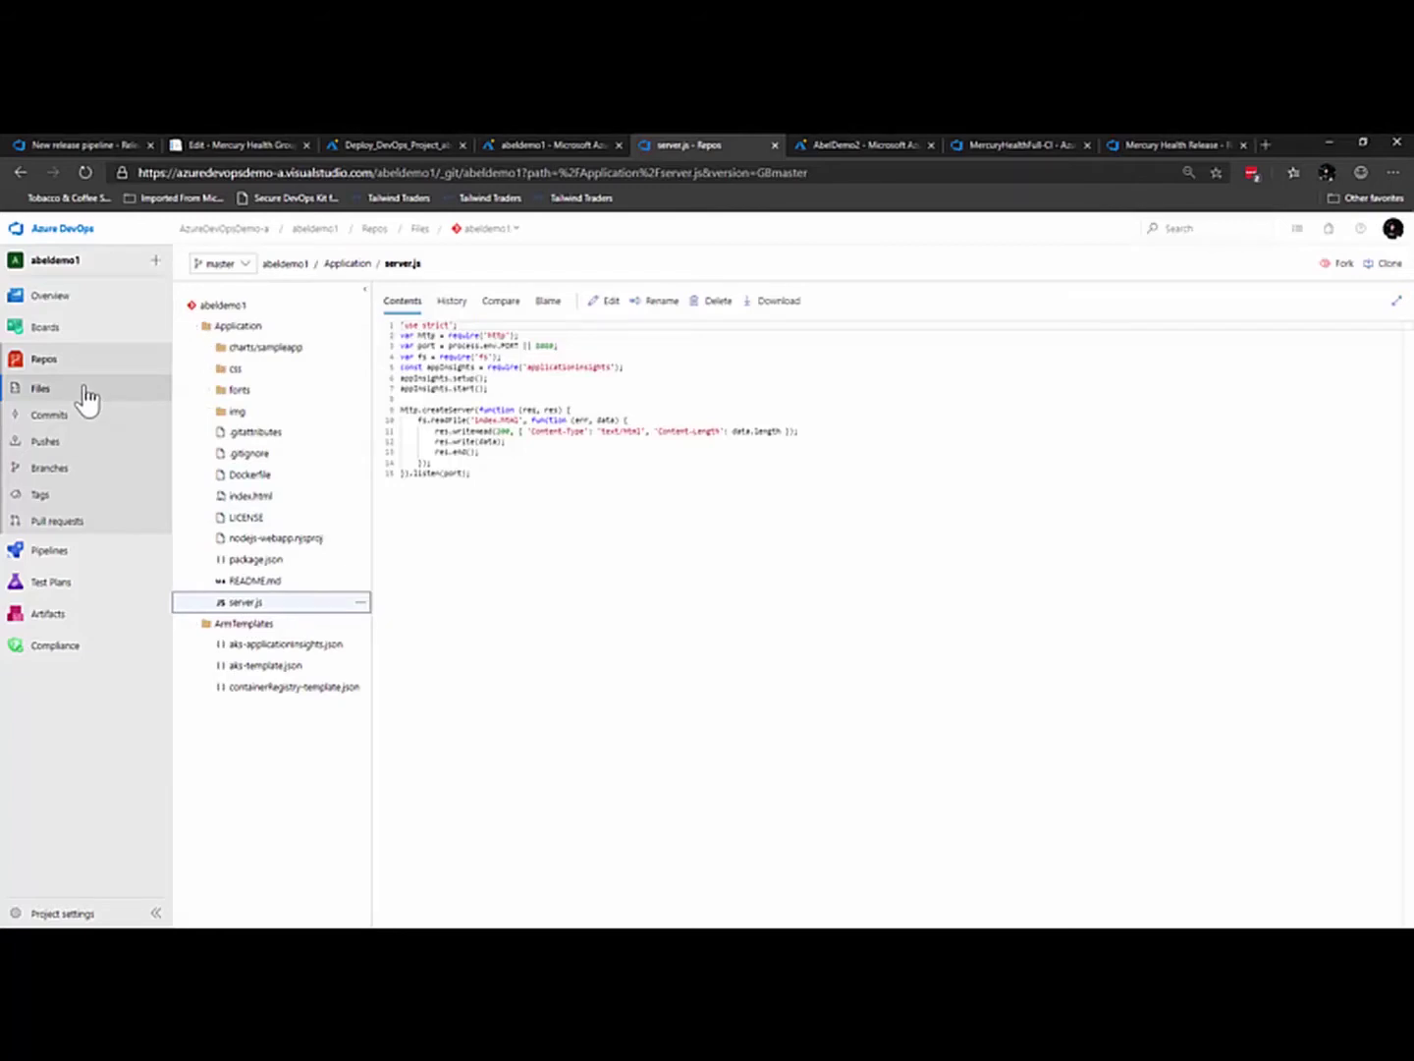
Step: Open the abeldemo1 - CI build pipeline in its editor to review the build tasks
{"action": "left_click", "coordinate": [49, 553]}
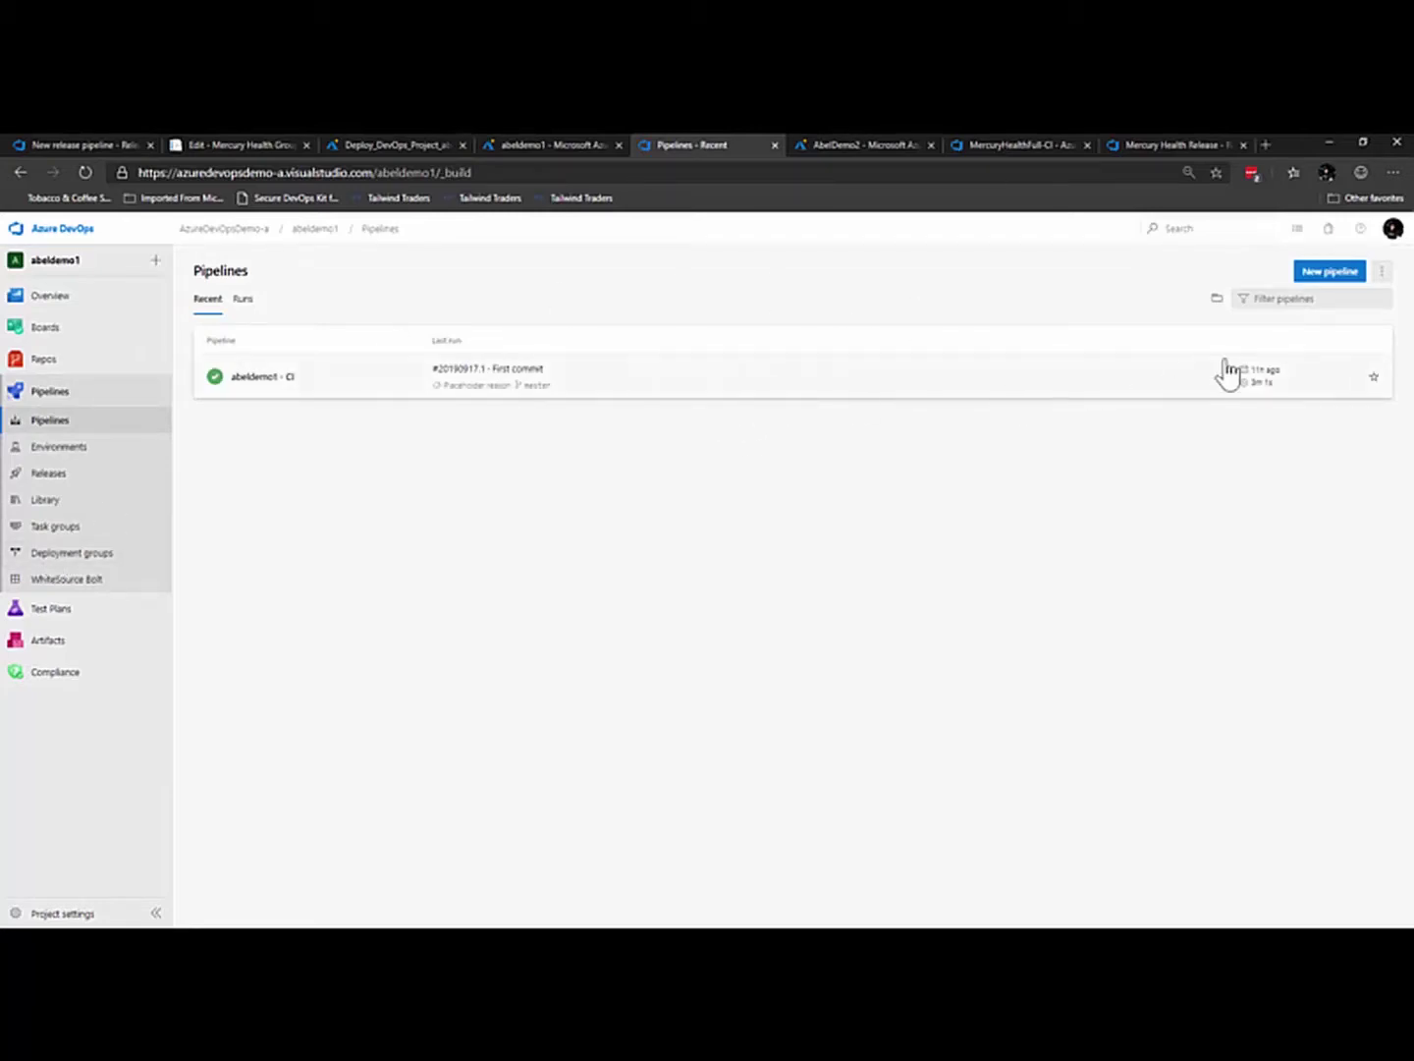
{"action": "left_click", "coordinate": [641, 391]}
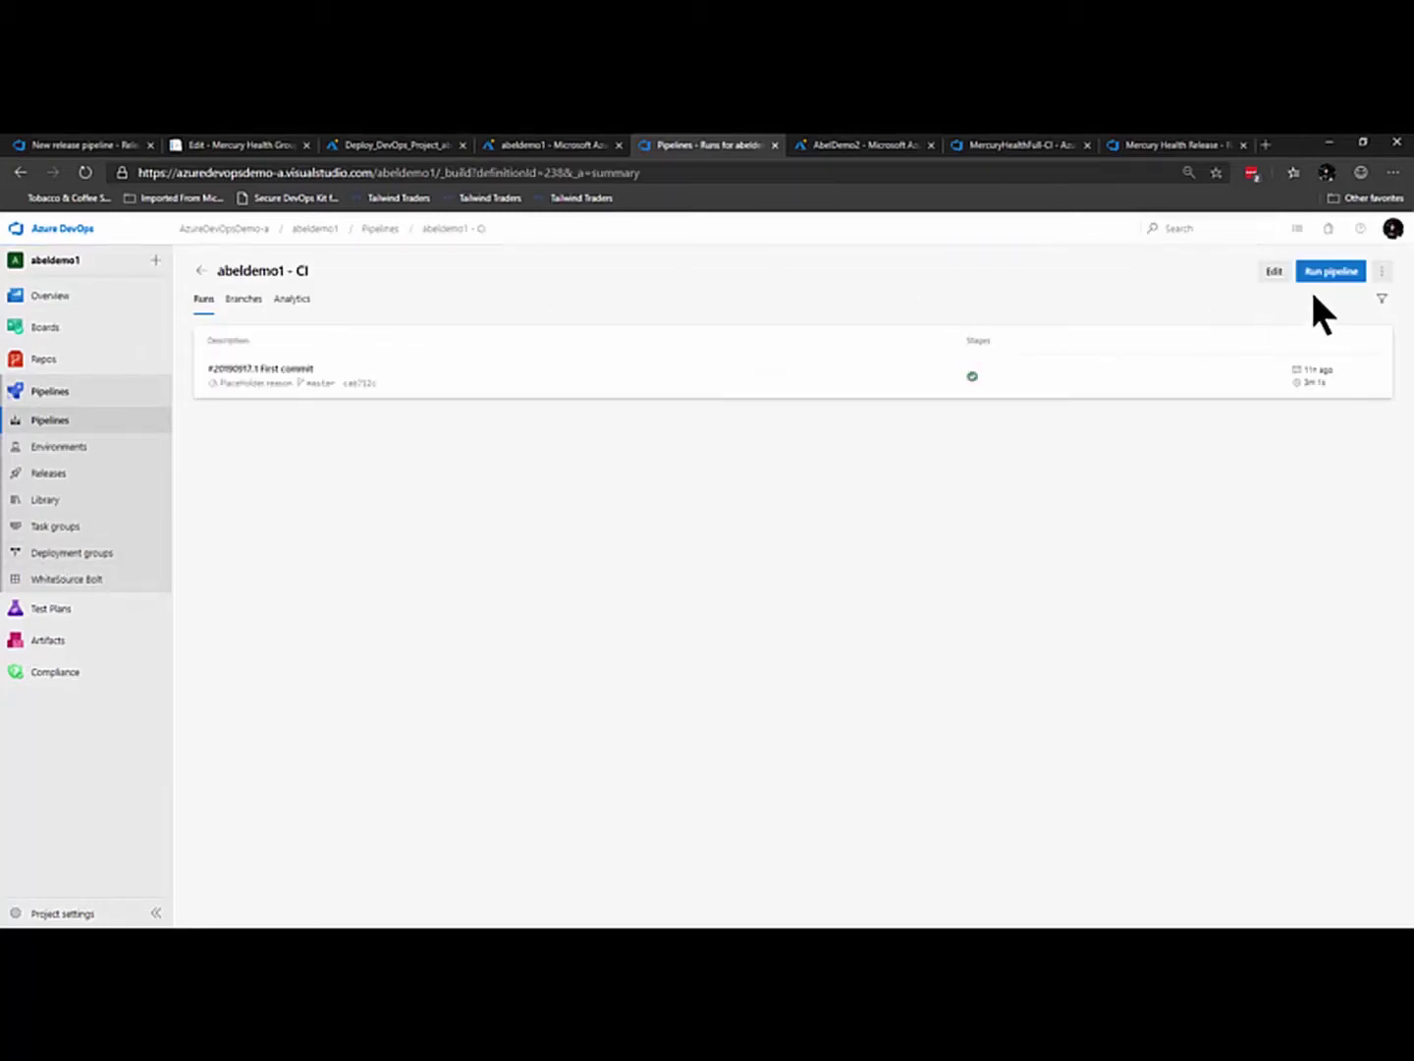
{"action": "left_click", "coordinate": [1274, 274]}
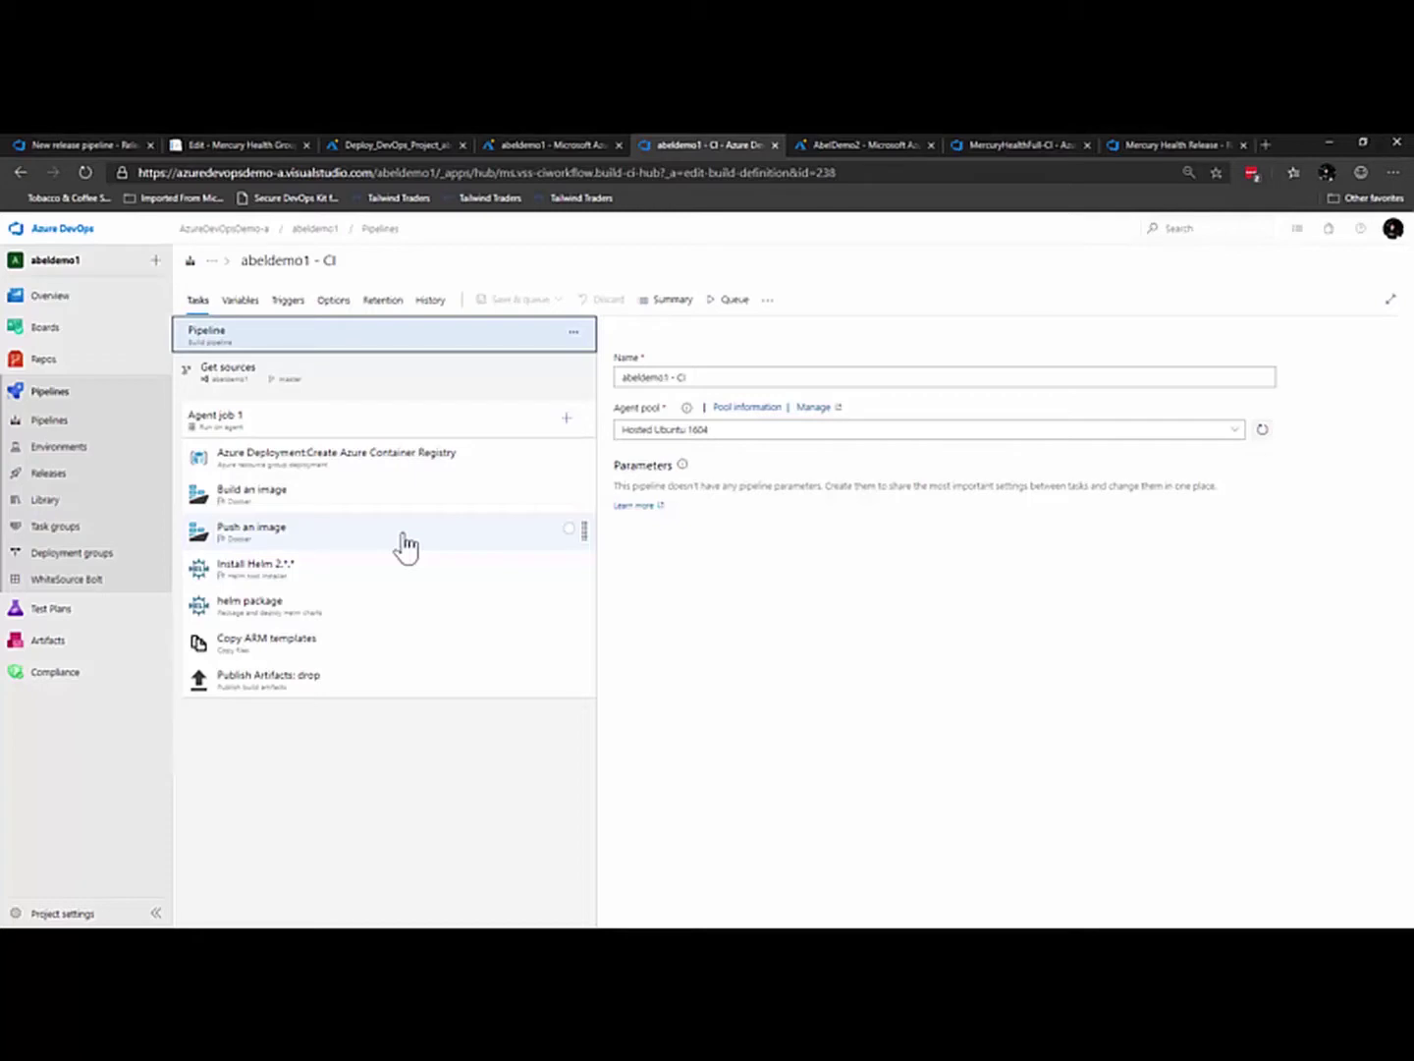
Step: Open the abeldemo1 - CD release pipeline in its editor and review the dev stage's deployment tasks
{"action": "left_click", "coordinate": [48, 475]}
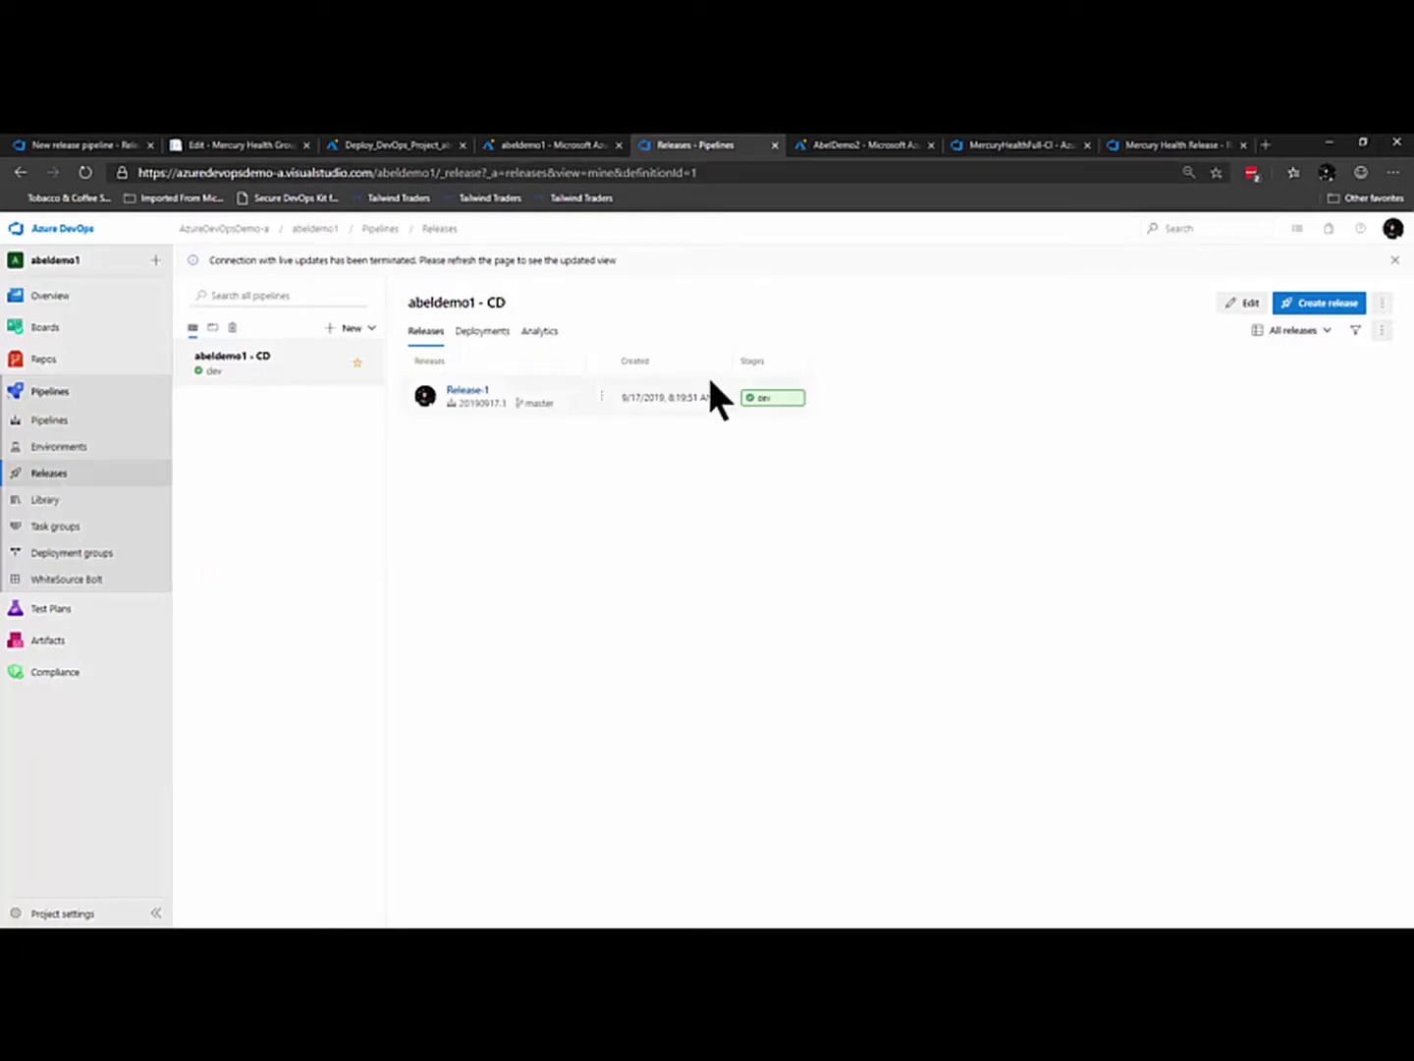
{"action": "left_click", "coordinate": [1242, 305]}
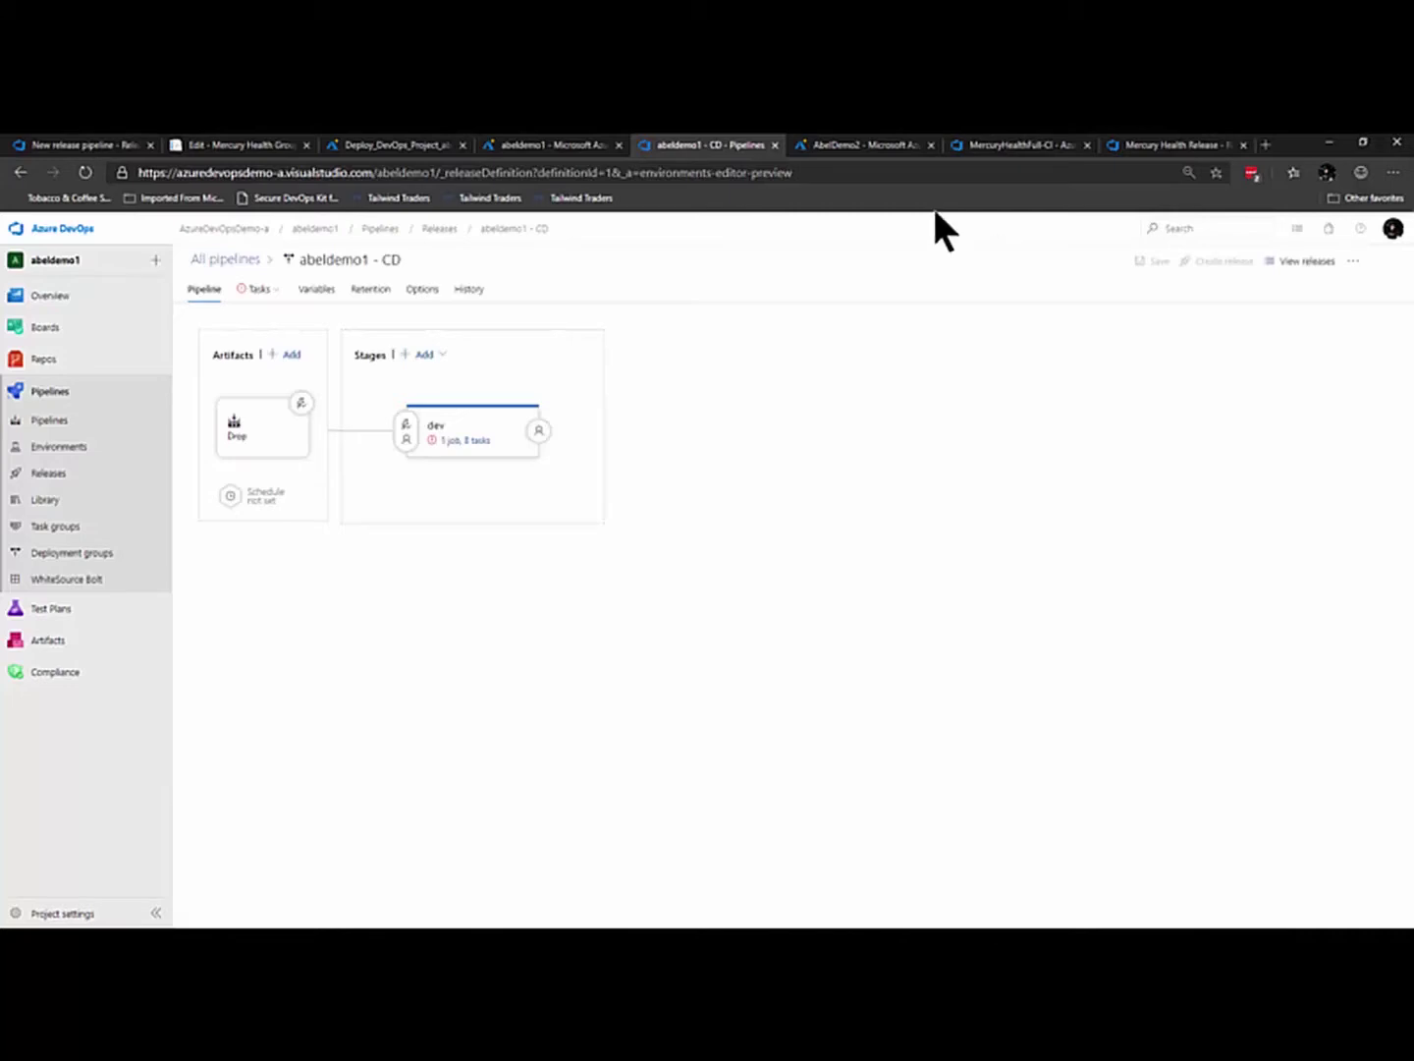
{"action": "left_click", "coordinate": [464, 440]}
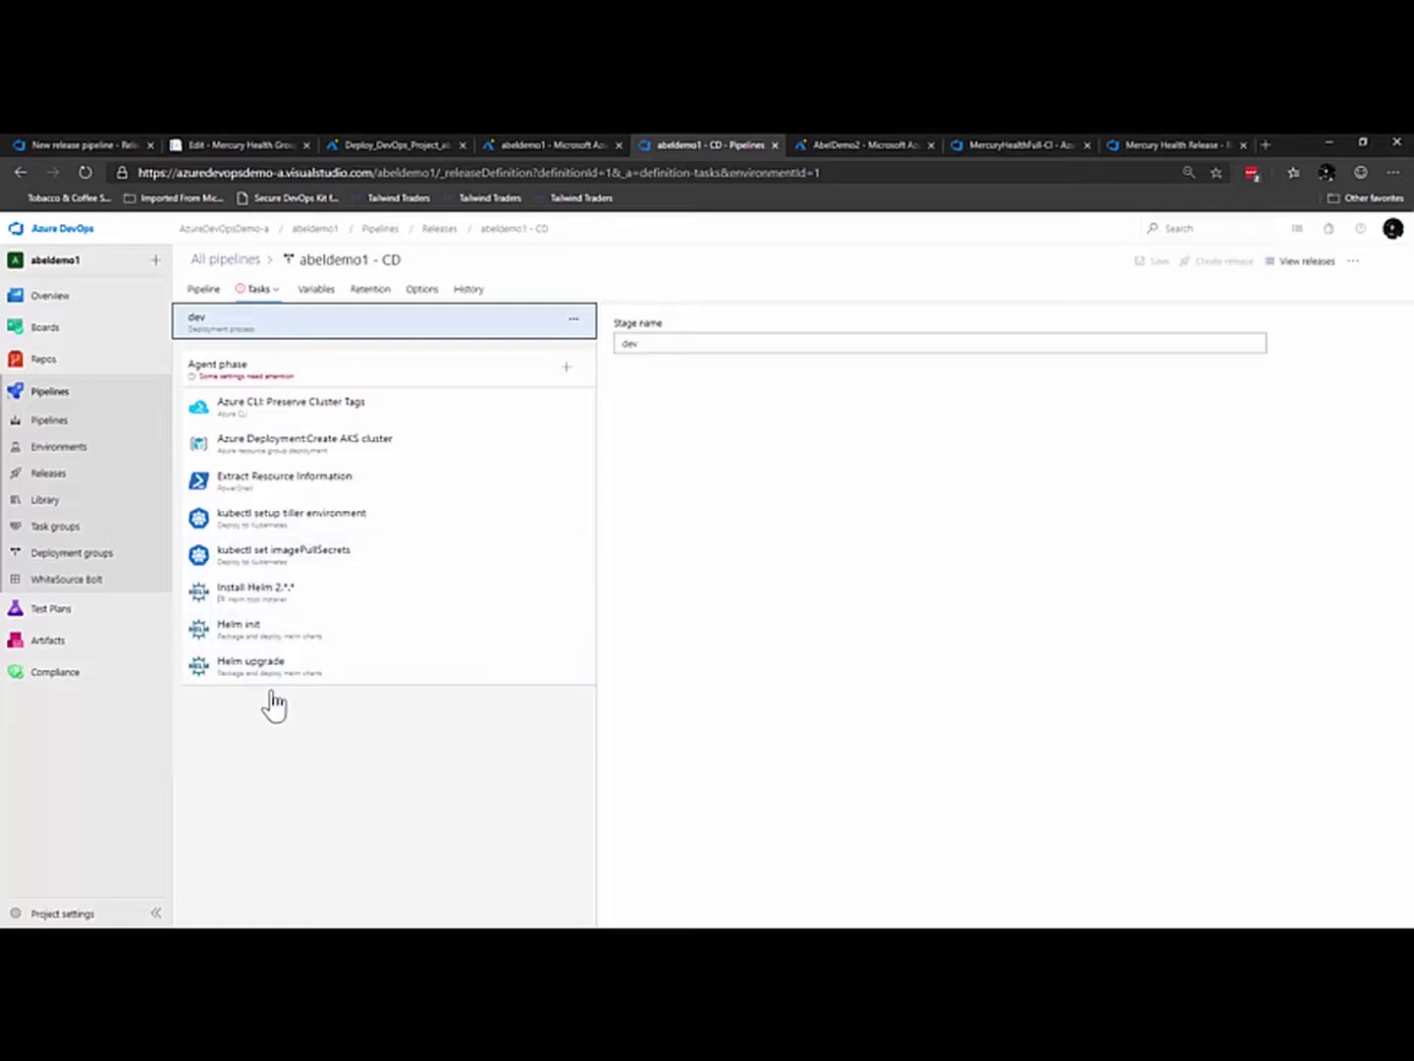
Step: Return to the abeldemo1 project dashboard in the Azure portal and open the external endpoint of sampleapp
{"action": "left_click", "coordinate": [498, 144]}
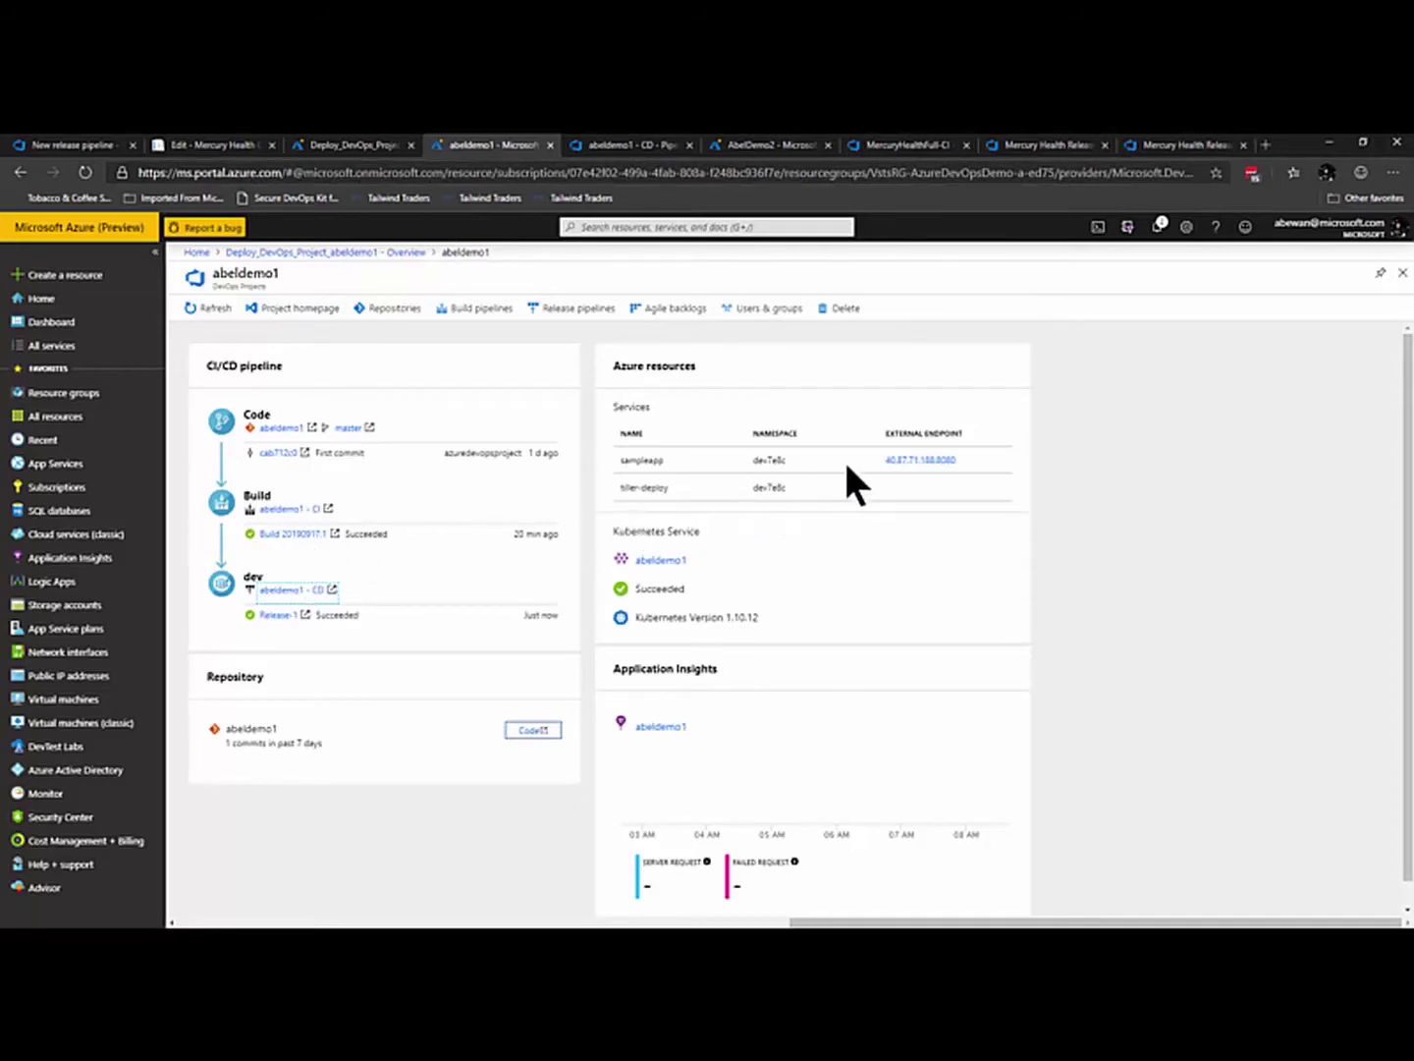
{"action": "left_click", "coordinate": [924, 465]}
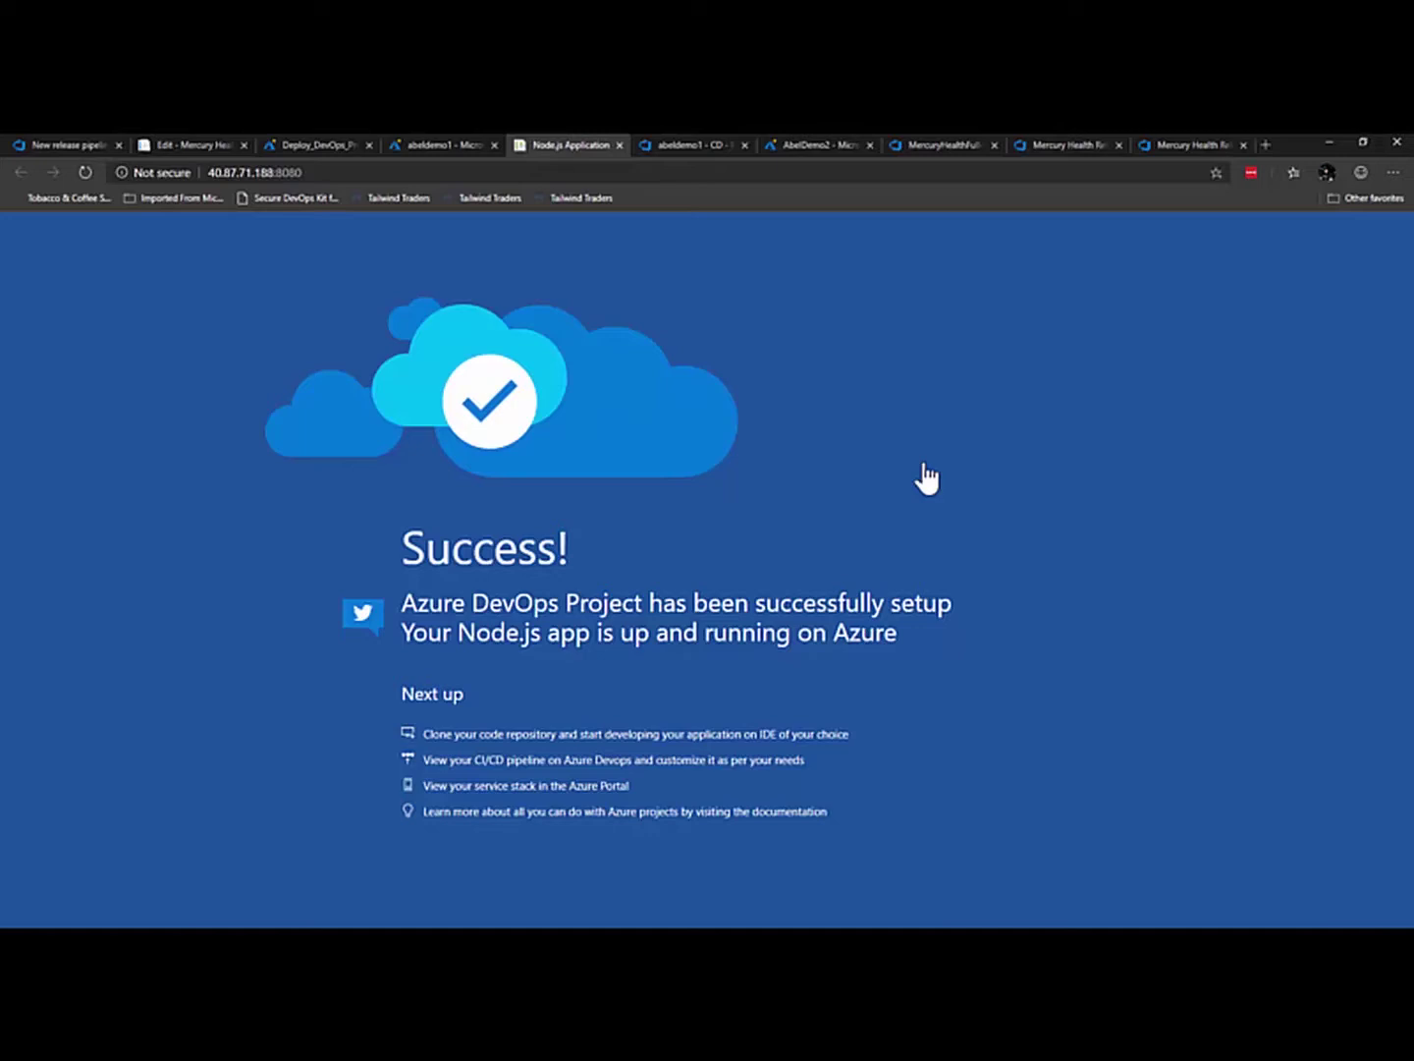
Step: Go back to the abeldemo1 dashboard, open its code repository, and show the repository's clone options
{"action": "left_click", "coordinate": [437, 148]}
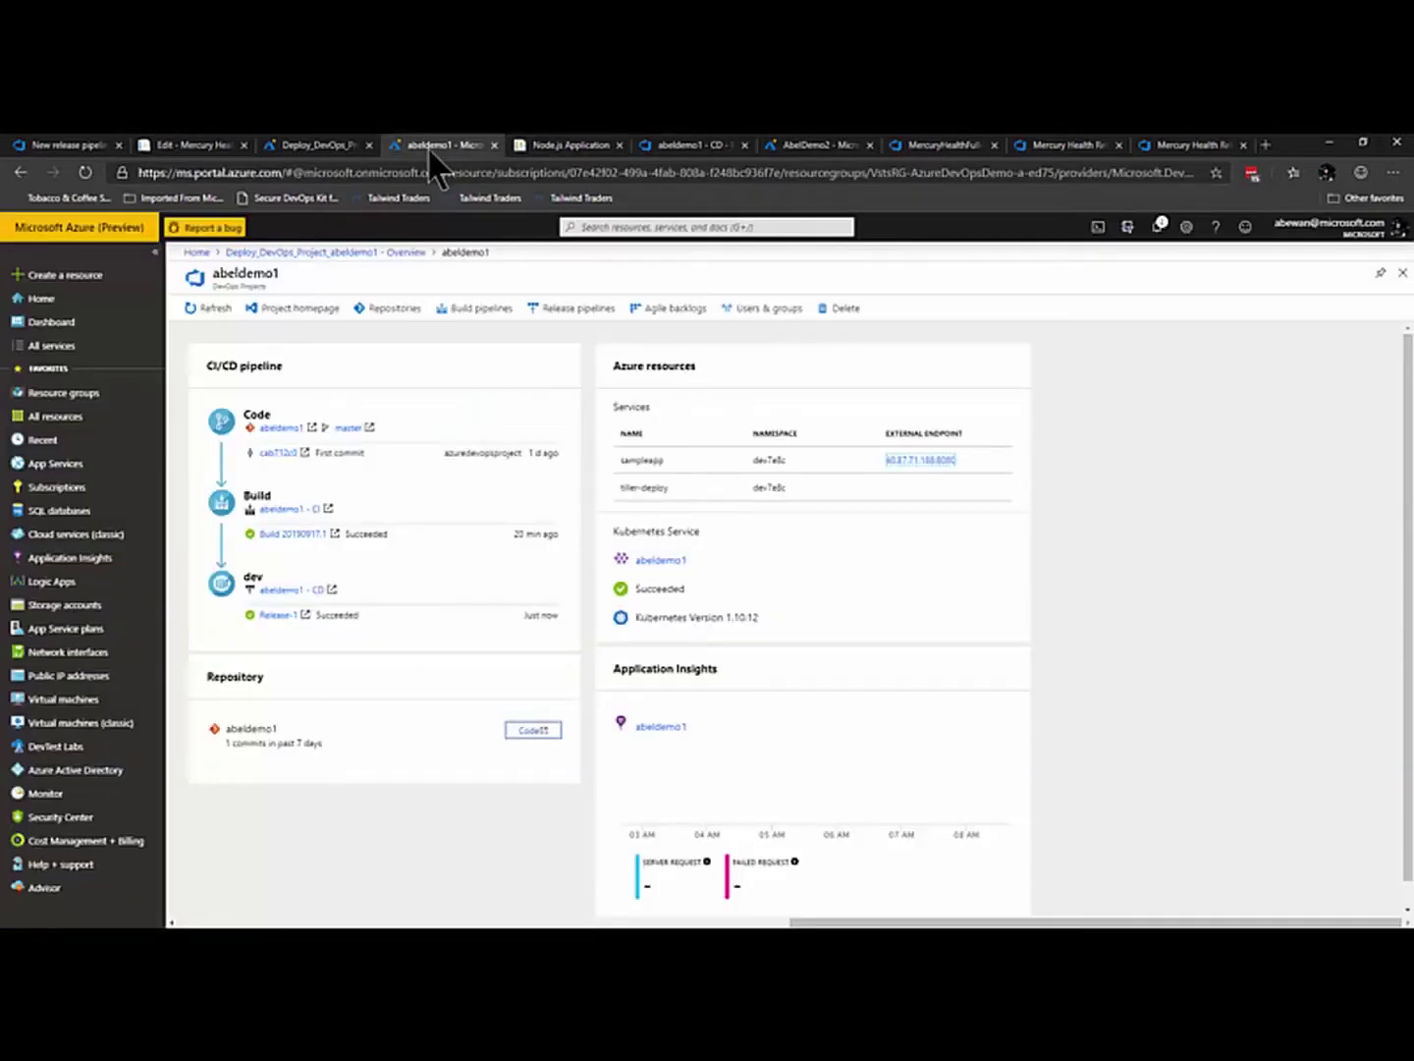
{"action": "left_click", "coordinate": [281, 428]}
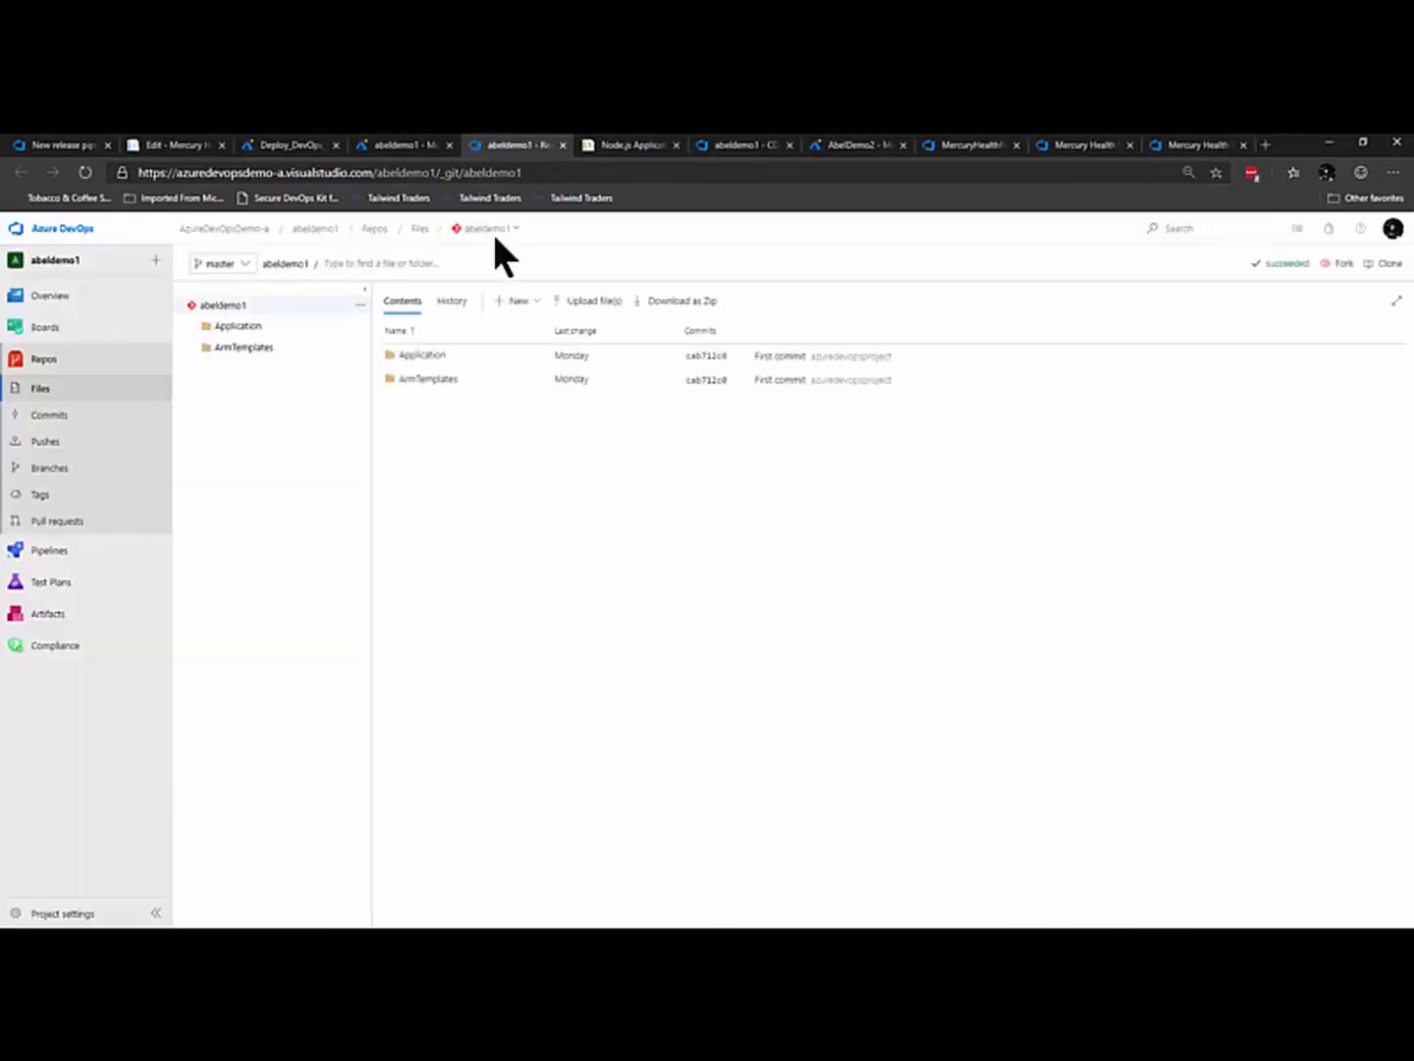
{"action": "left_click", "coordinate": [1384, 263]}
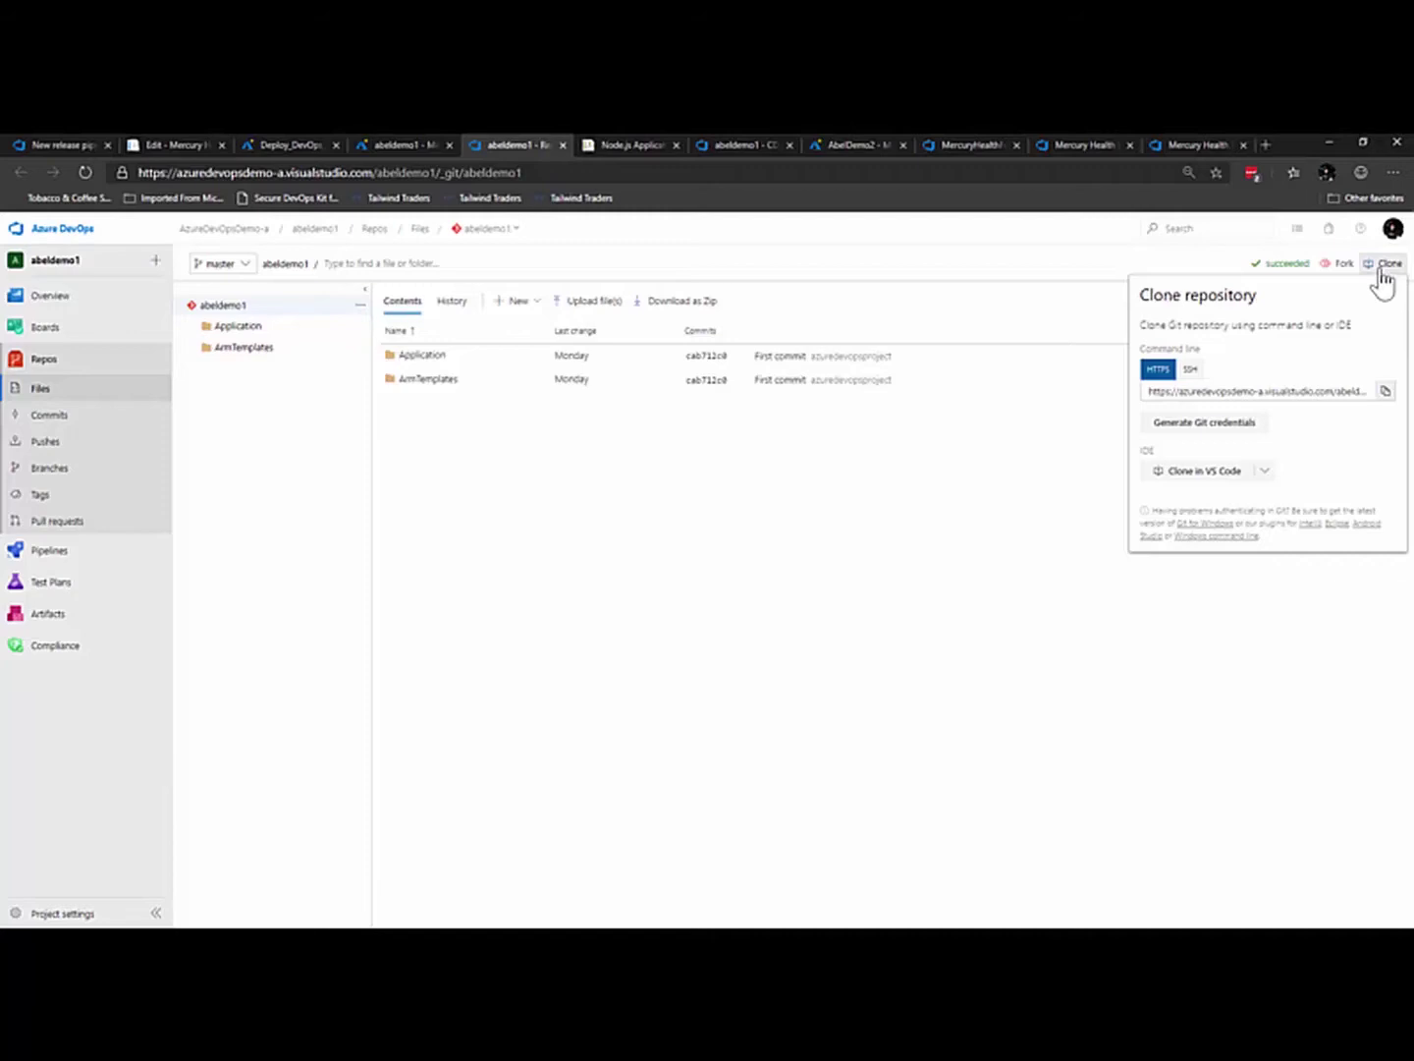
Step: Open the abeldemo1 - CI build pipeline in its editor and show its source settings
{"action": "left_click", "coordinate": [84, 552]}
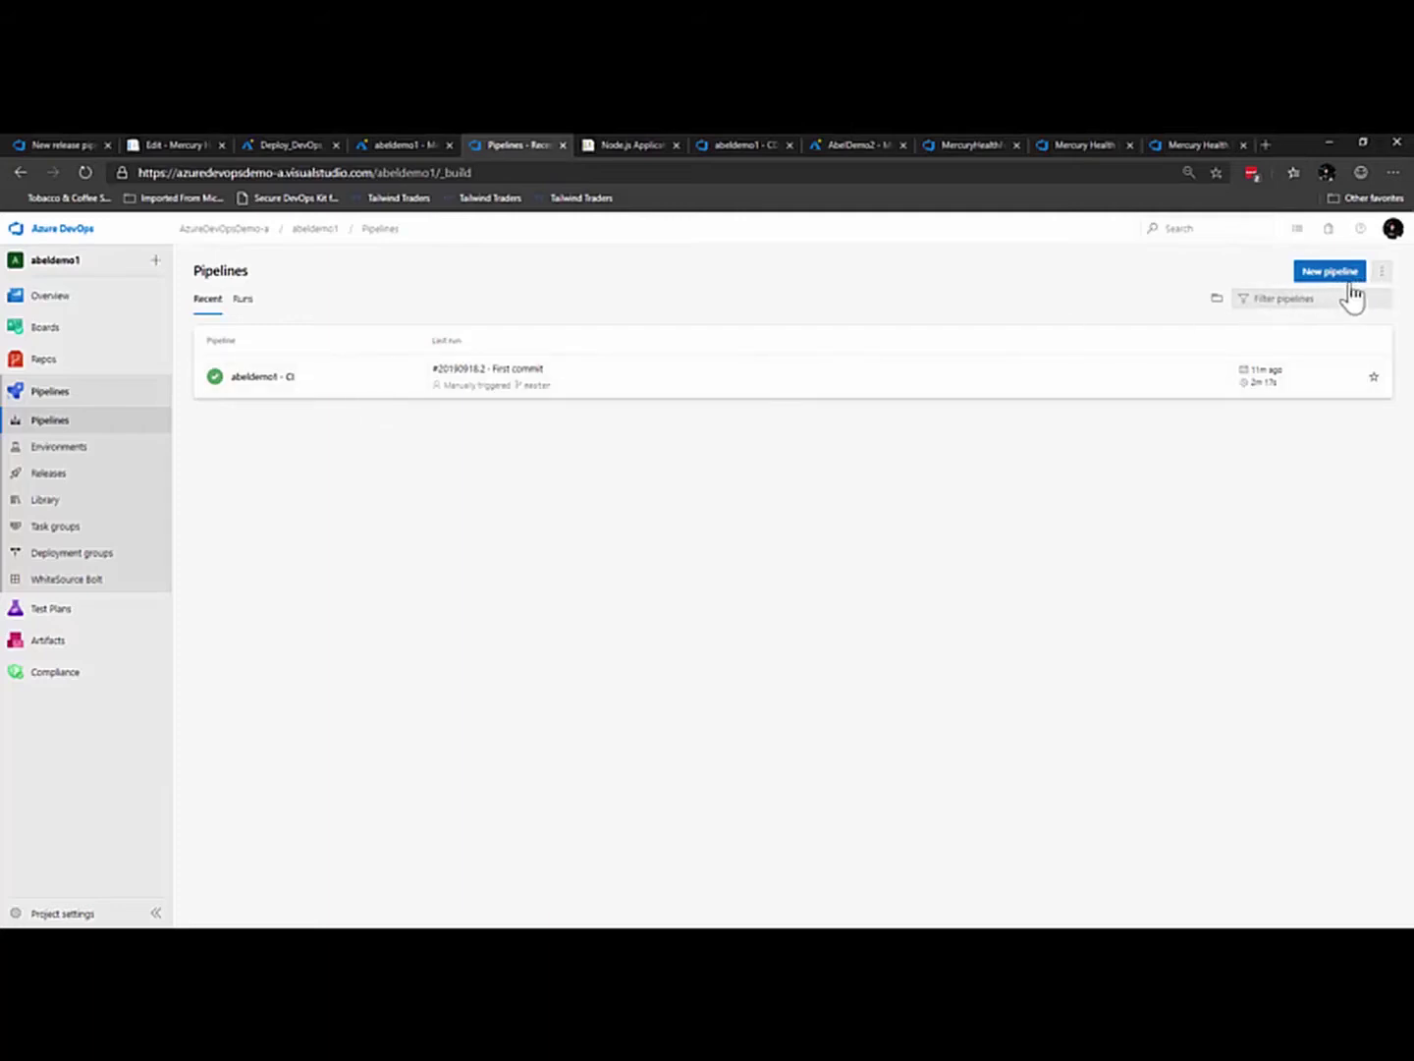
{"action": "left_click", "coordinate": [278, 391]}
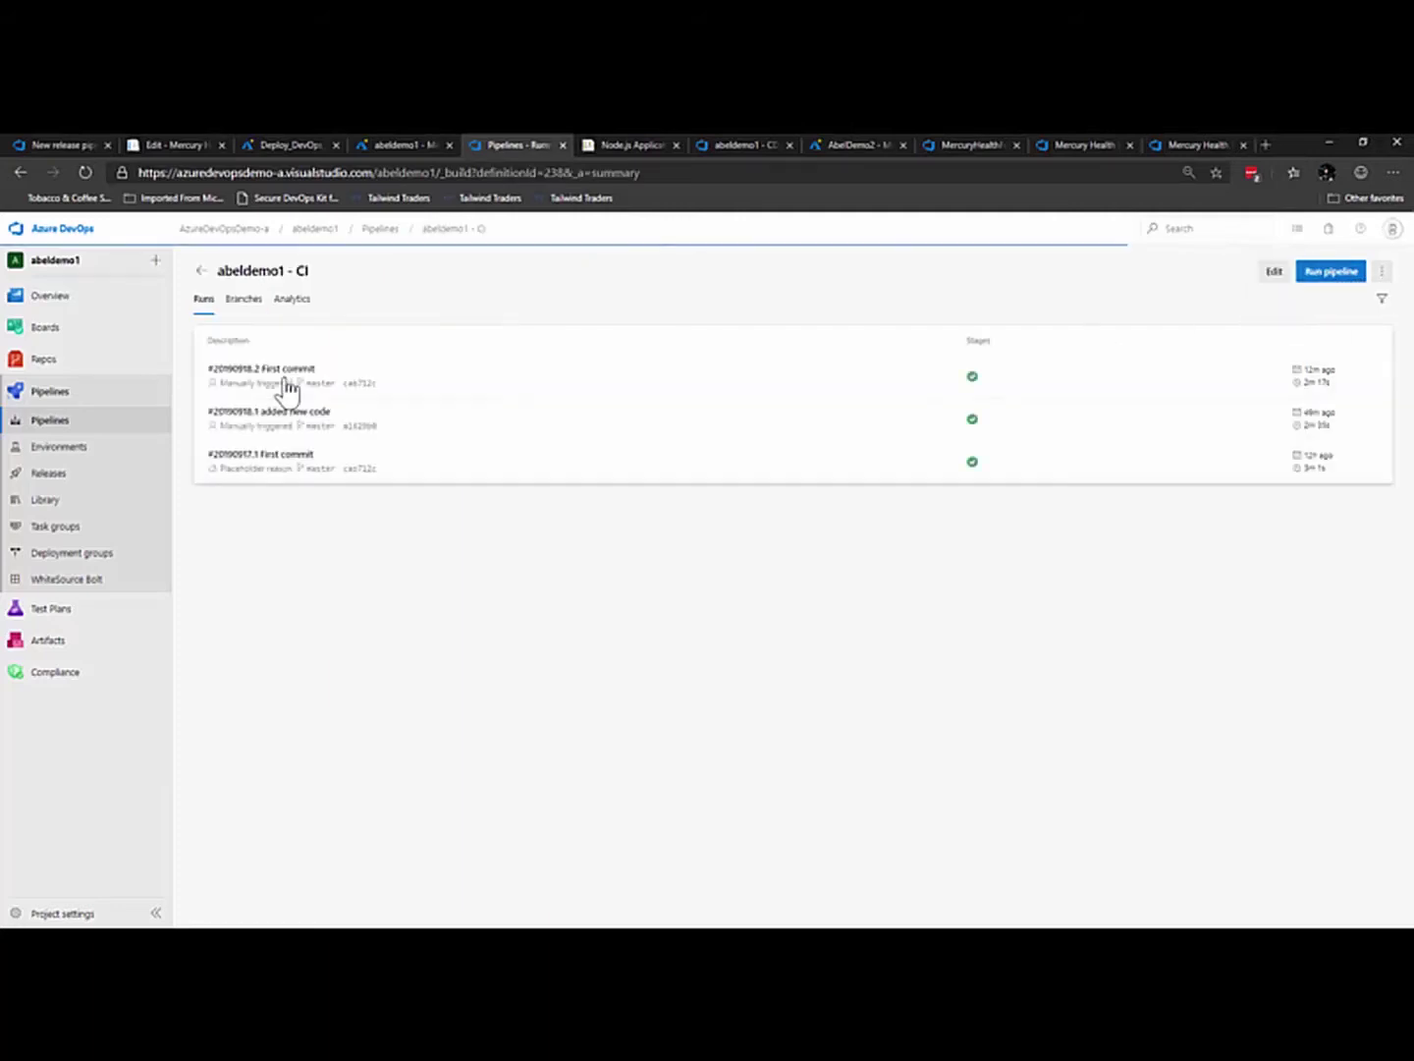
{"action": "left_click", "coordinate": [1267, 279]}
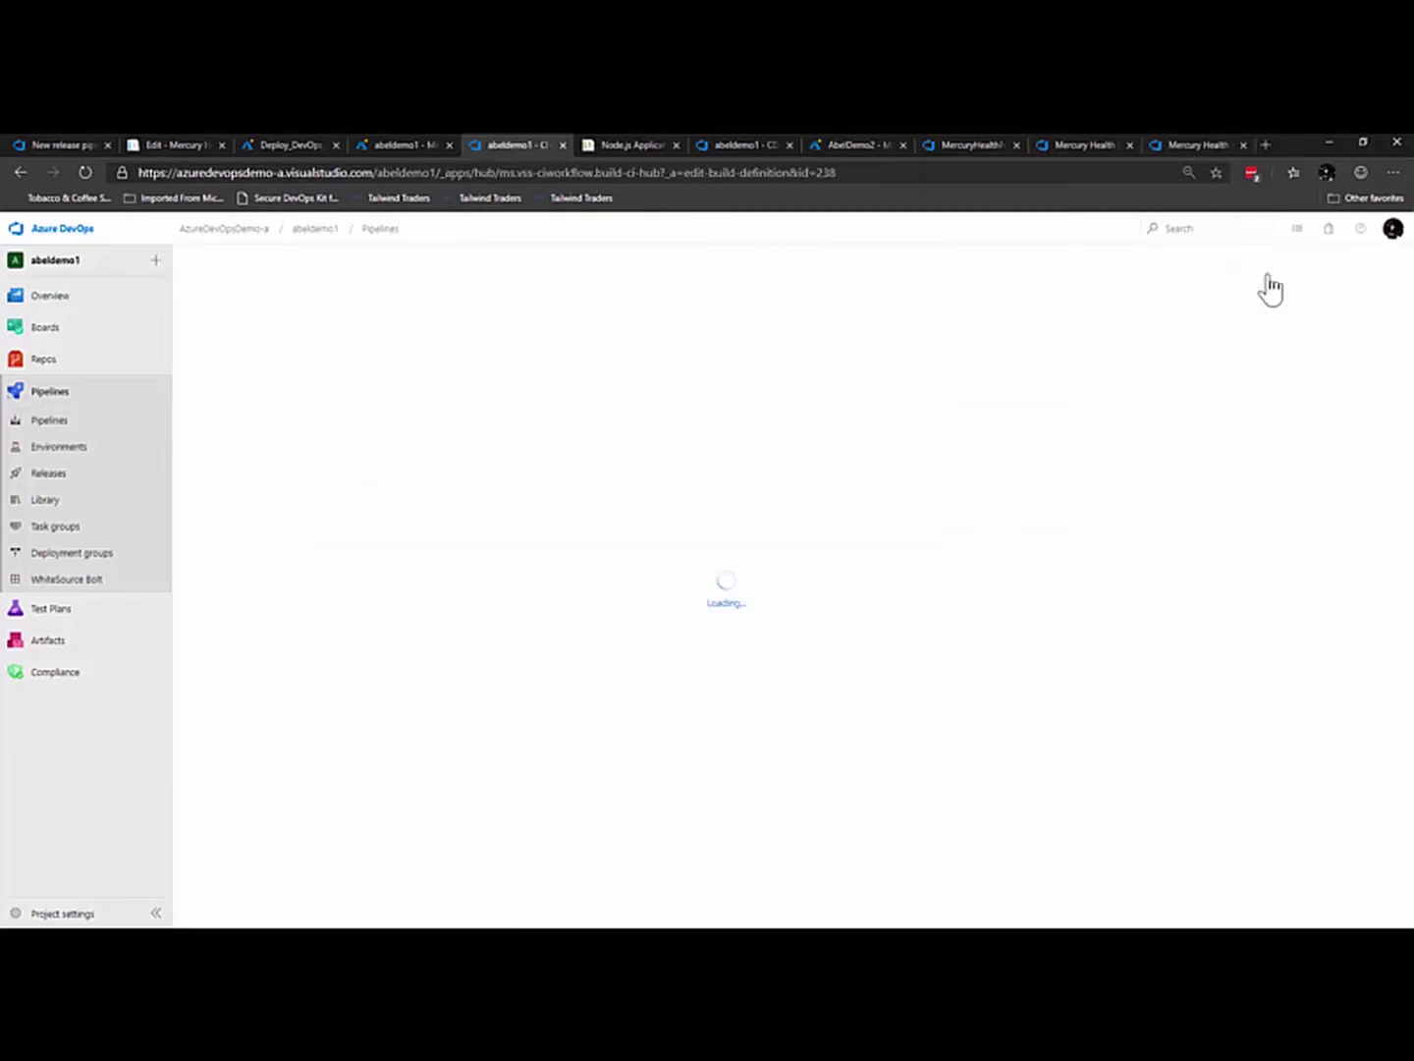
{"action": "left_click", "coordinate": [354, 398]}
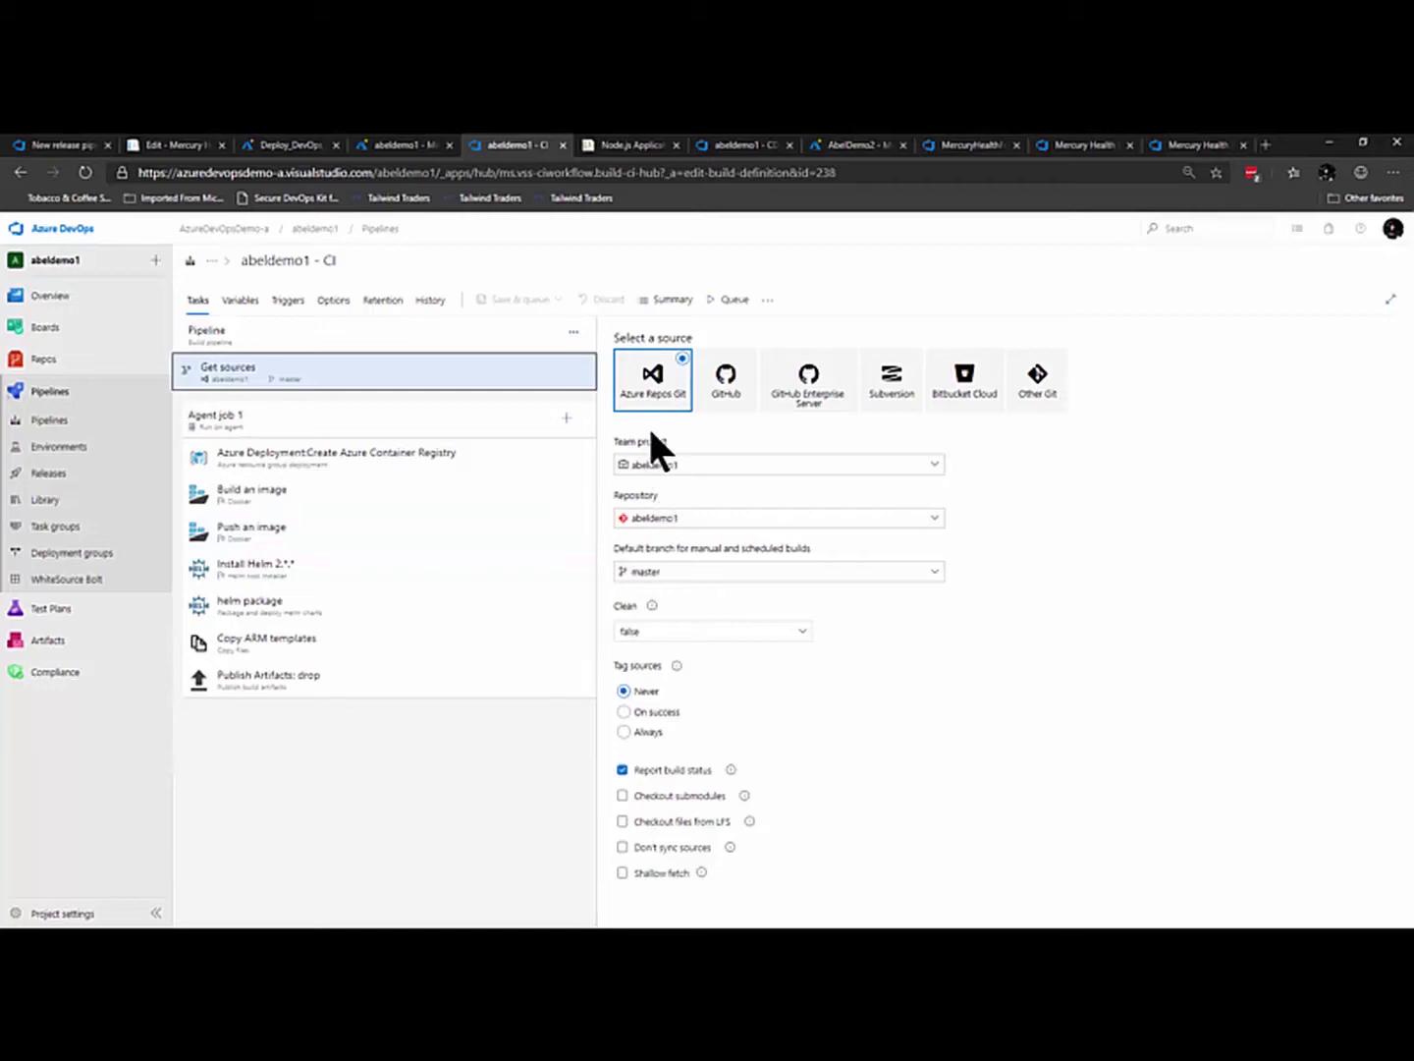
Step: Switch the pipeline's source to GitHub and select the LearnDevOps repository, filtering the repository list by "Learn"
{"action": "left_click", "coordinate": [729, 388]}
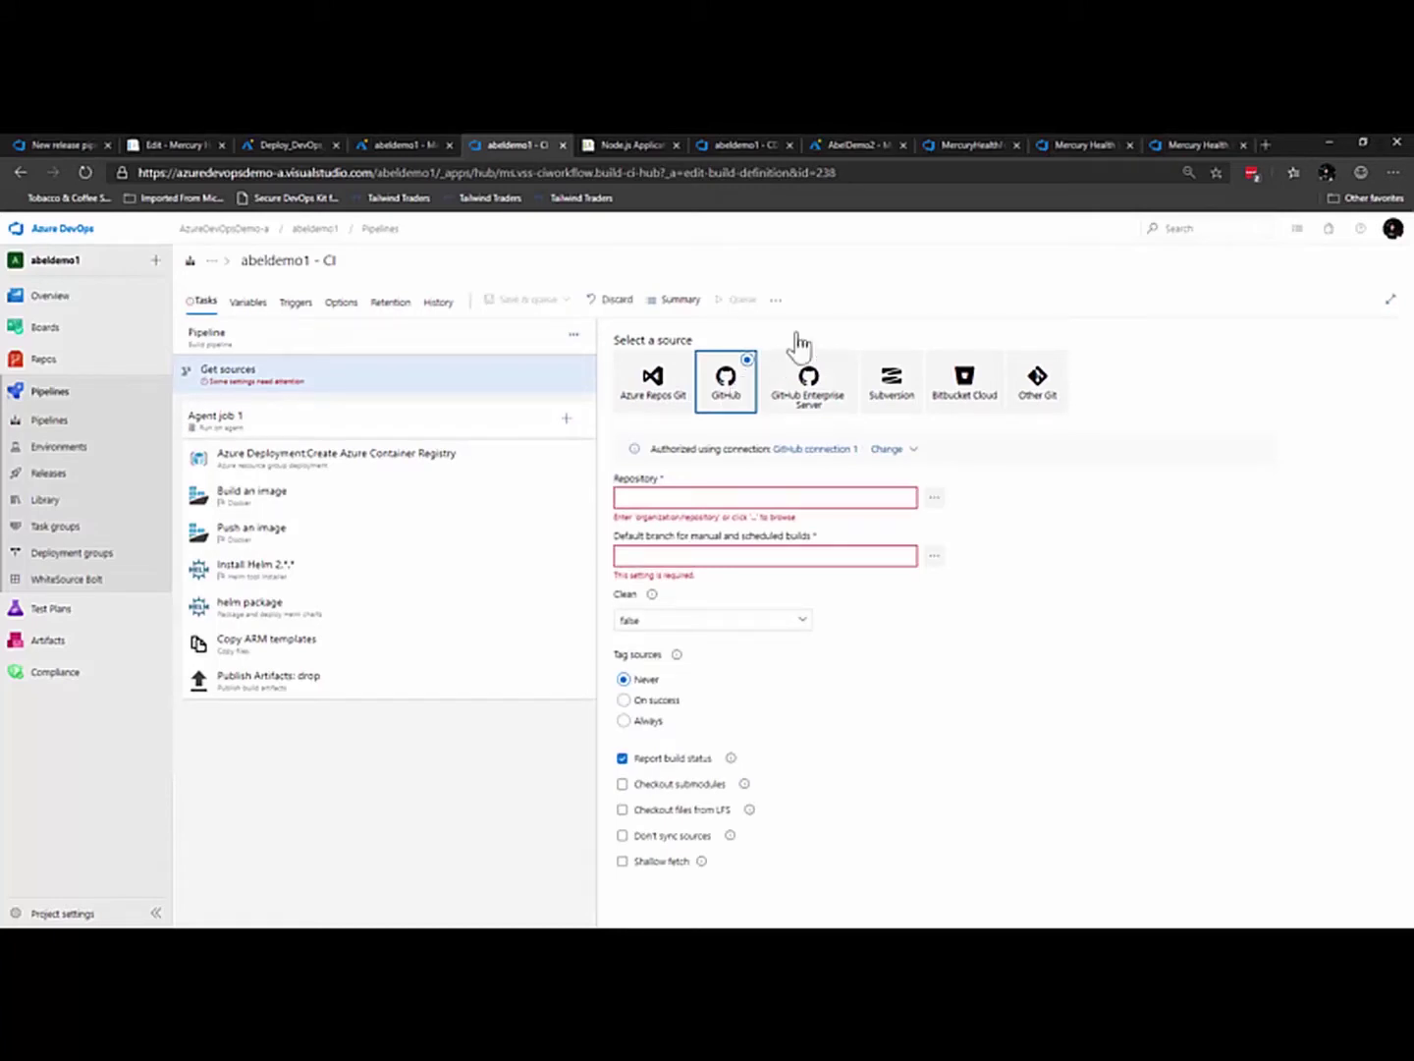
{"action": "left_click", "coordinate": [935, 499]}
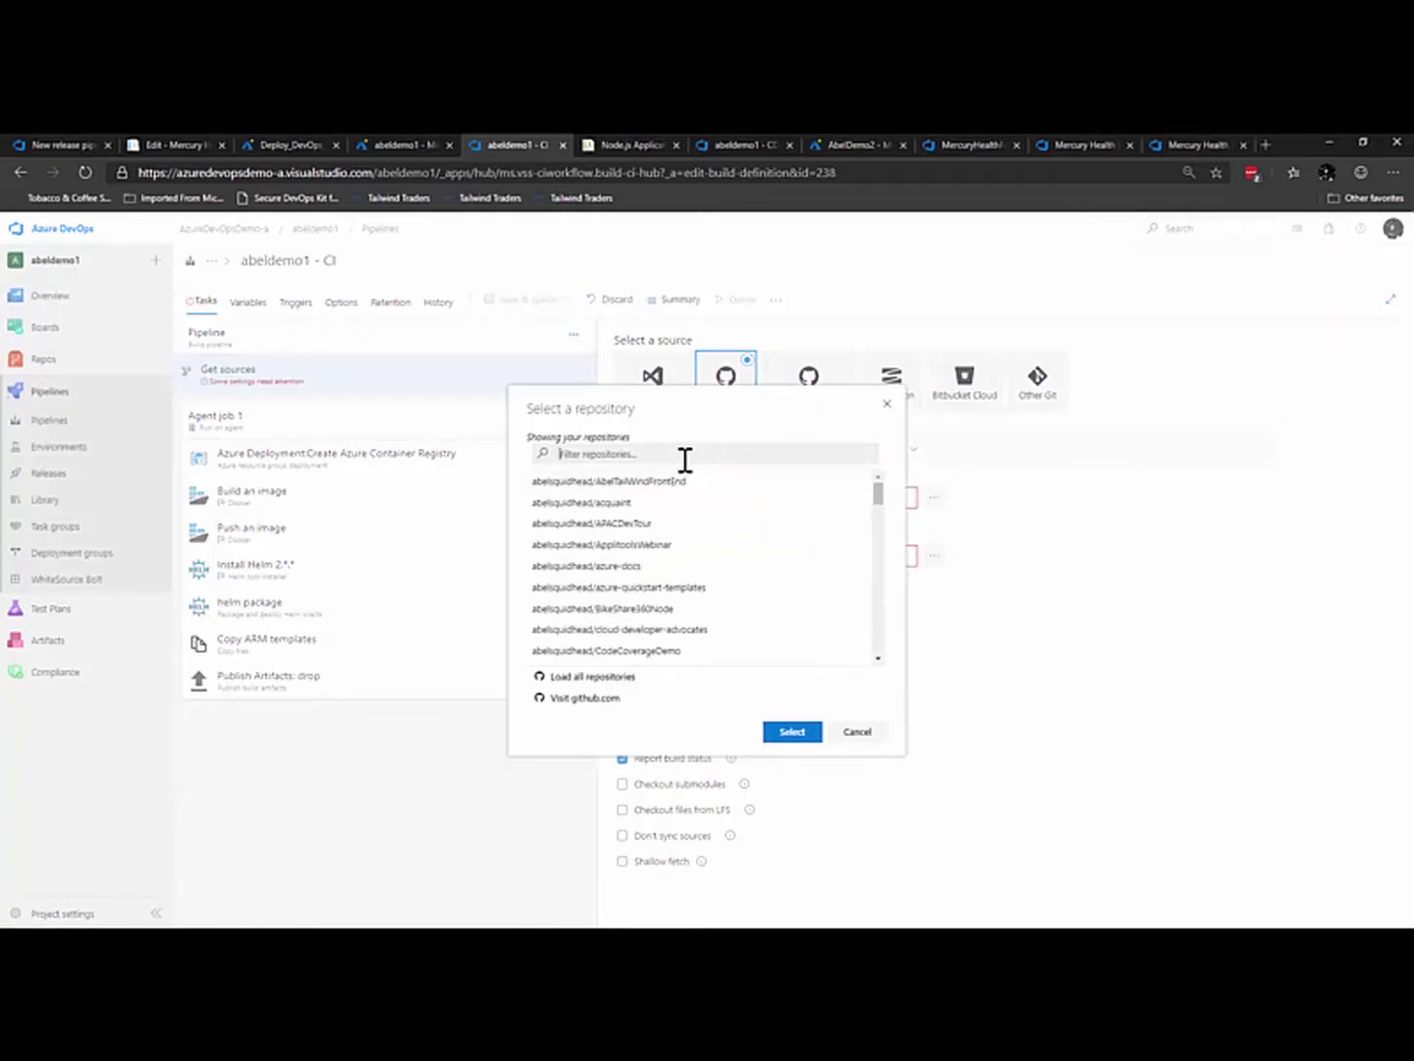
{"action": "type", "text": "Learn"}
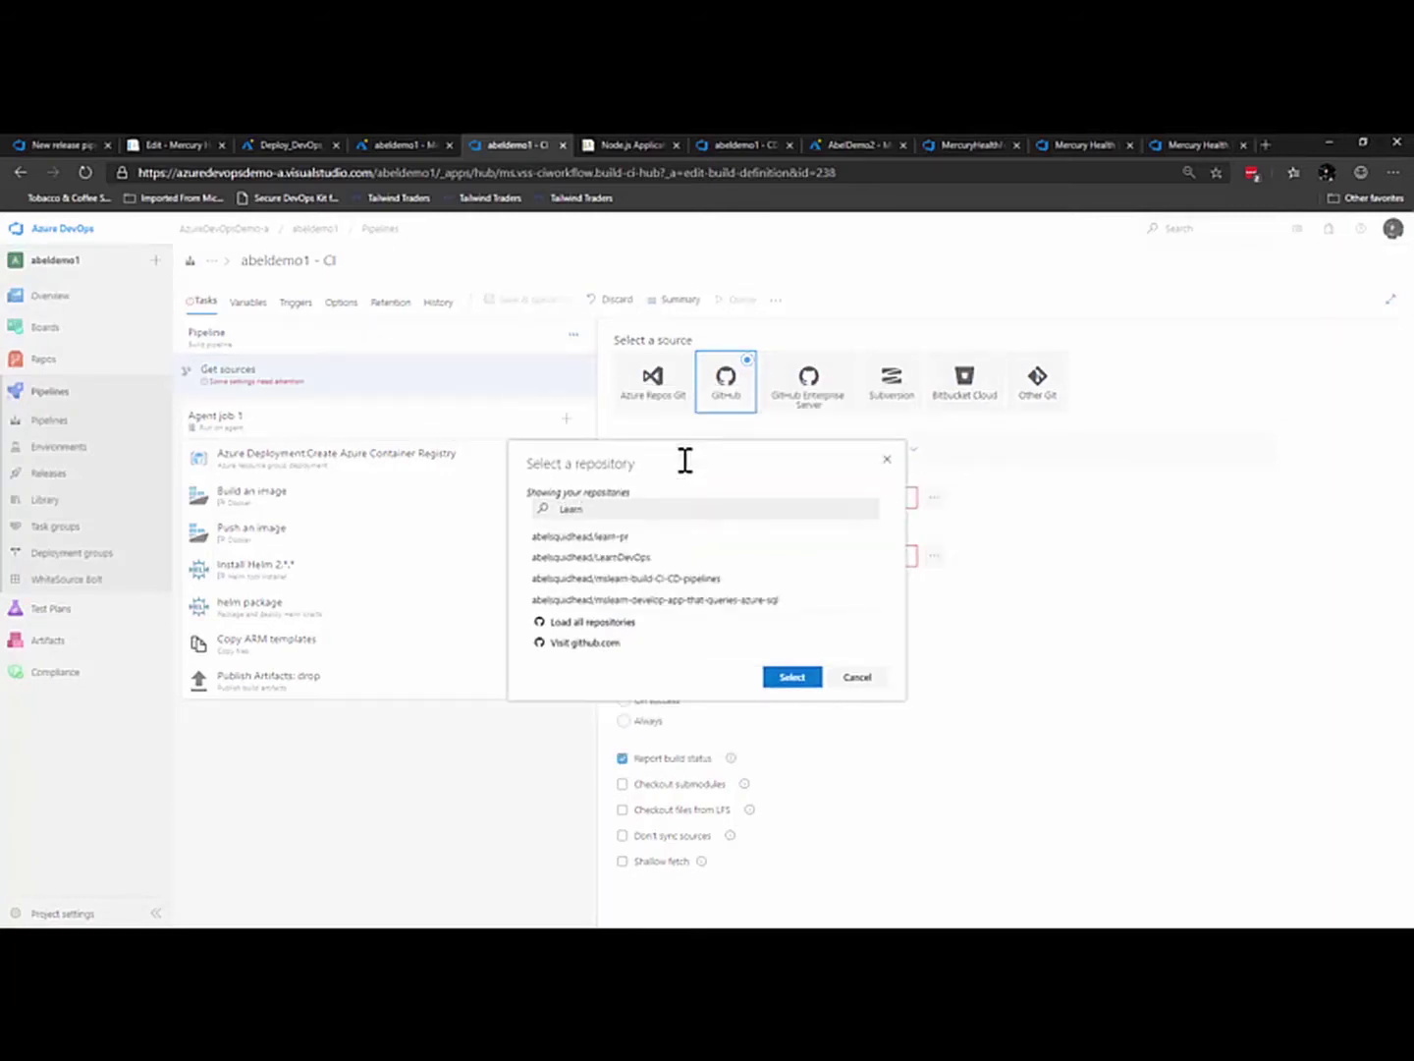
{"action": "left_click", "coordinate": [617, 537]}
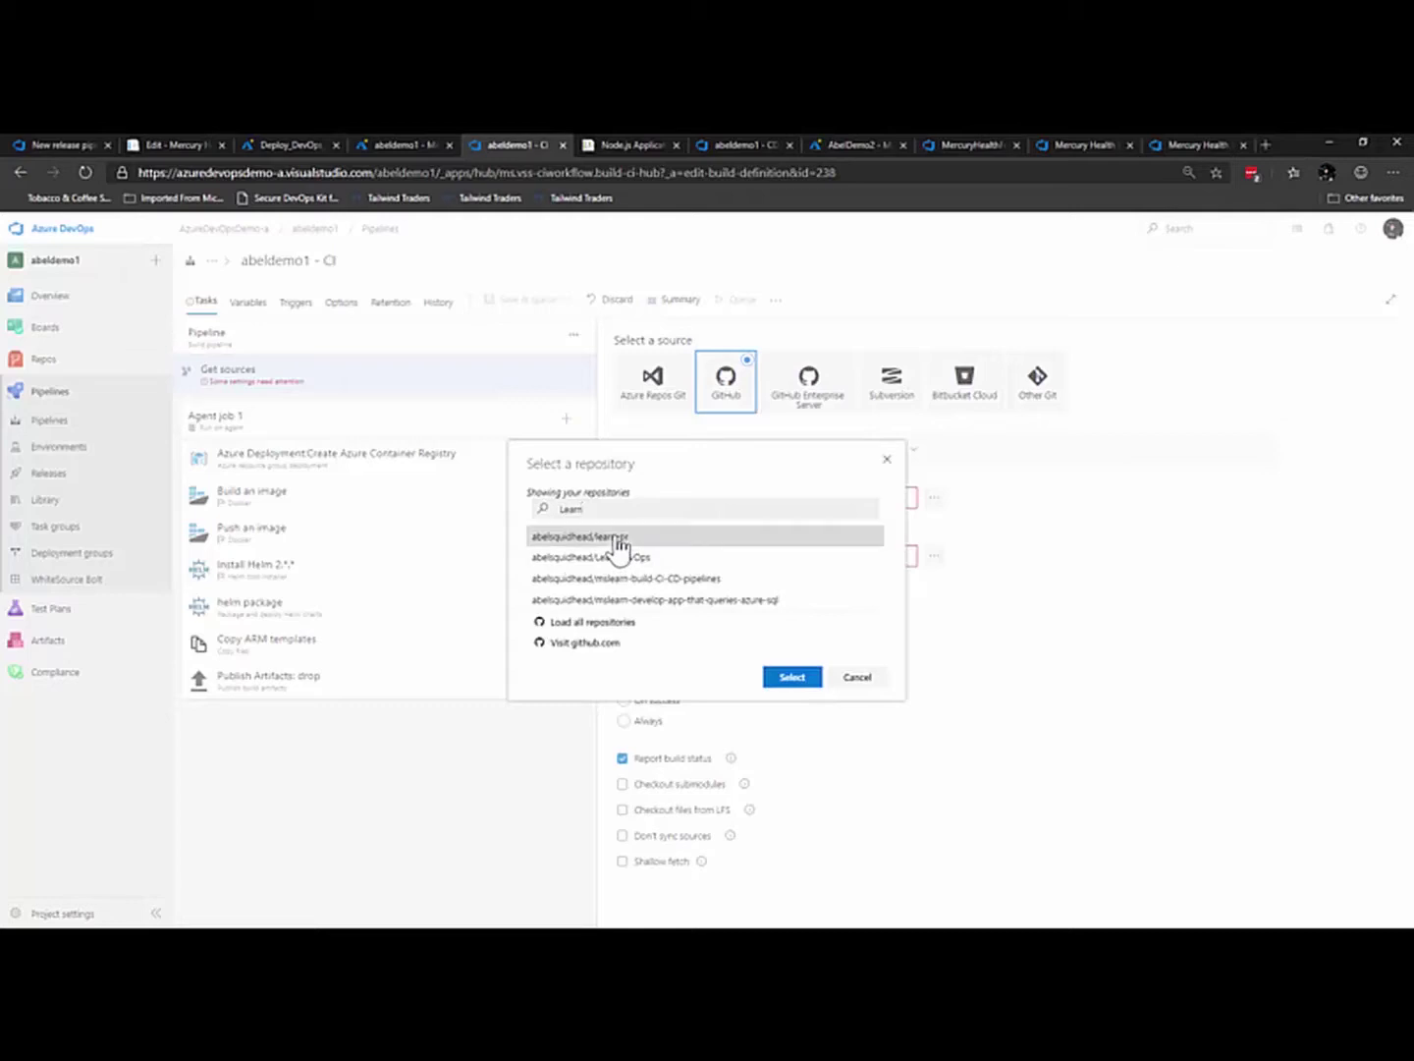
{"action": "left_click", "coordinate": [619, 560]}
{"action": "double_click", "coordinate": [617, 561]}
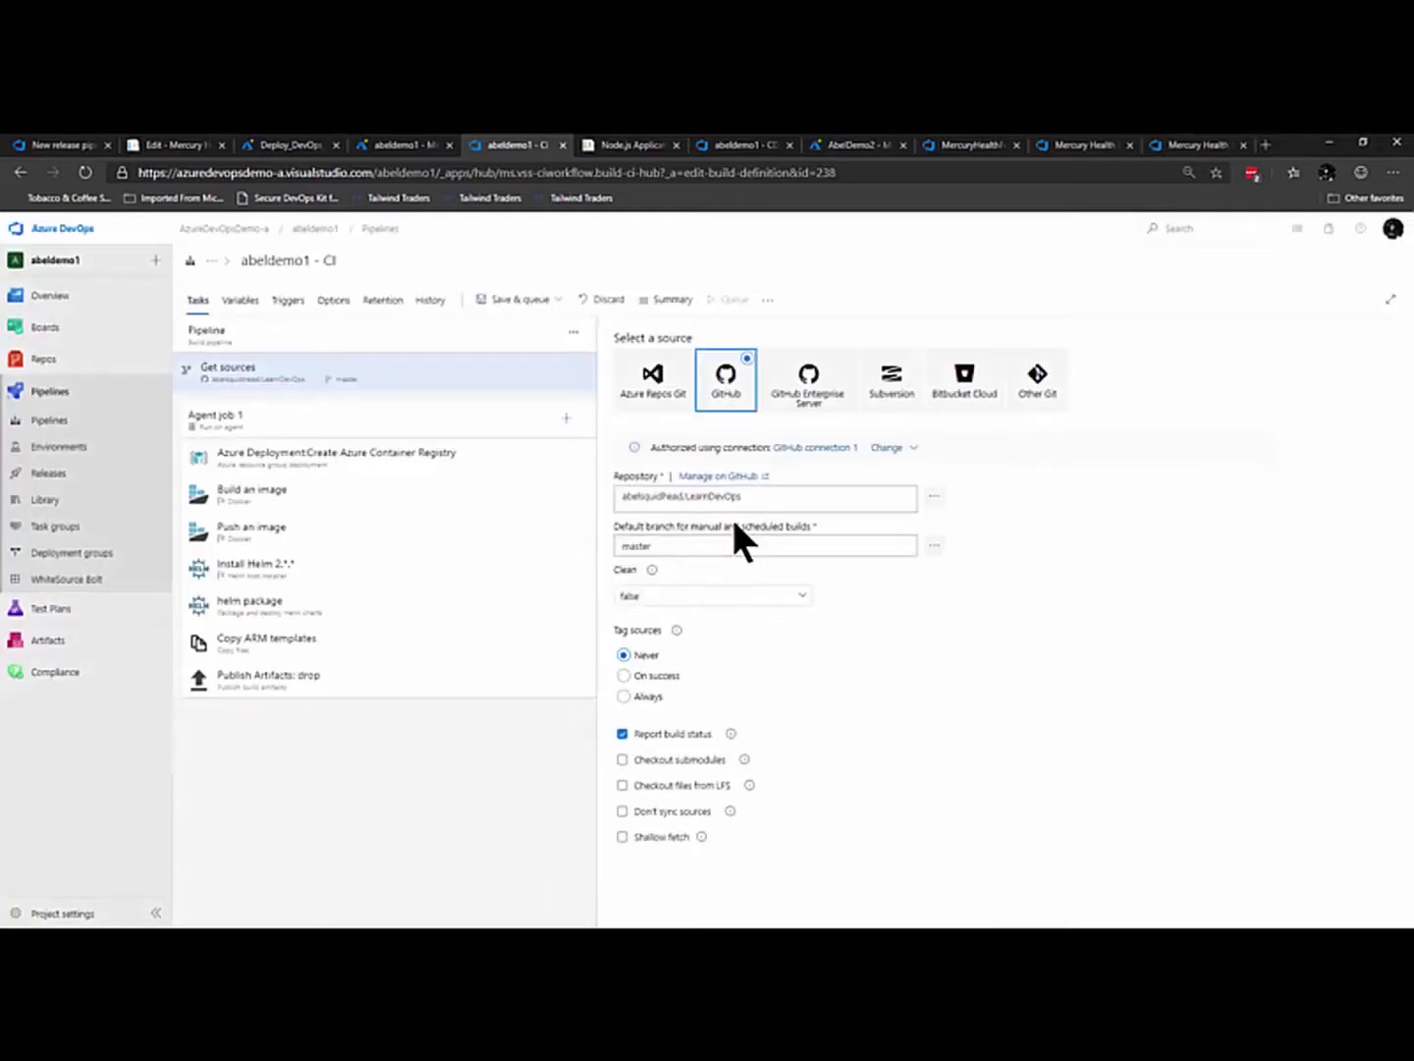
Step: Save the abeldemo1 - CI pipeline and run it on the master branch with the Hosted Ubuntu 1604 agent pool
{"action": "left_click", "coordinate": [514, 303]}
{"action": "left_click", "coordinate": [510, 327]}
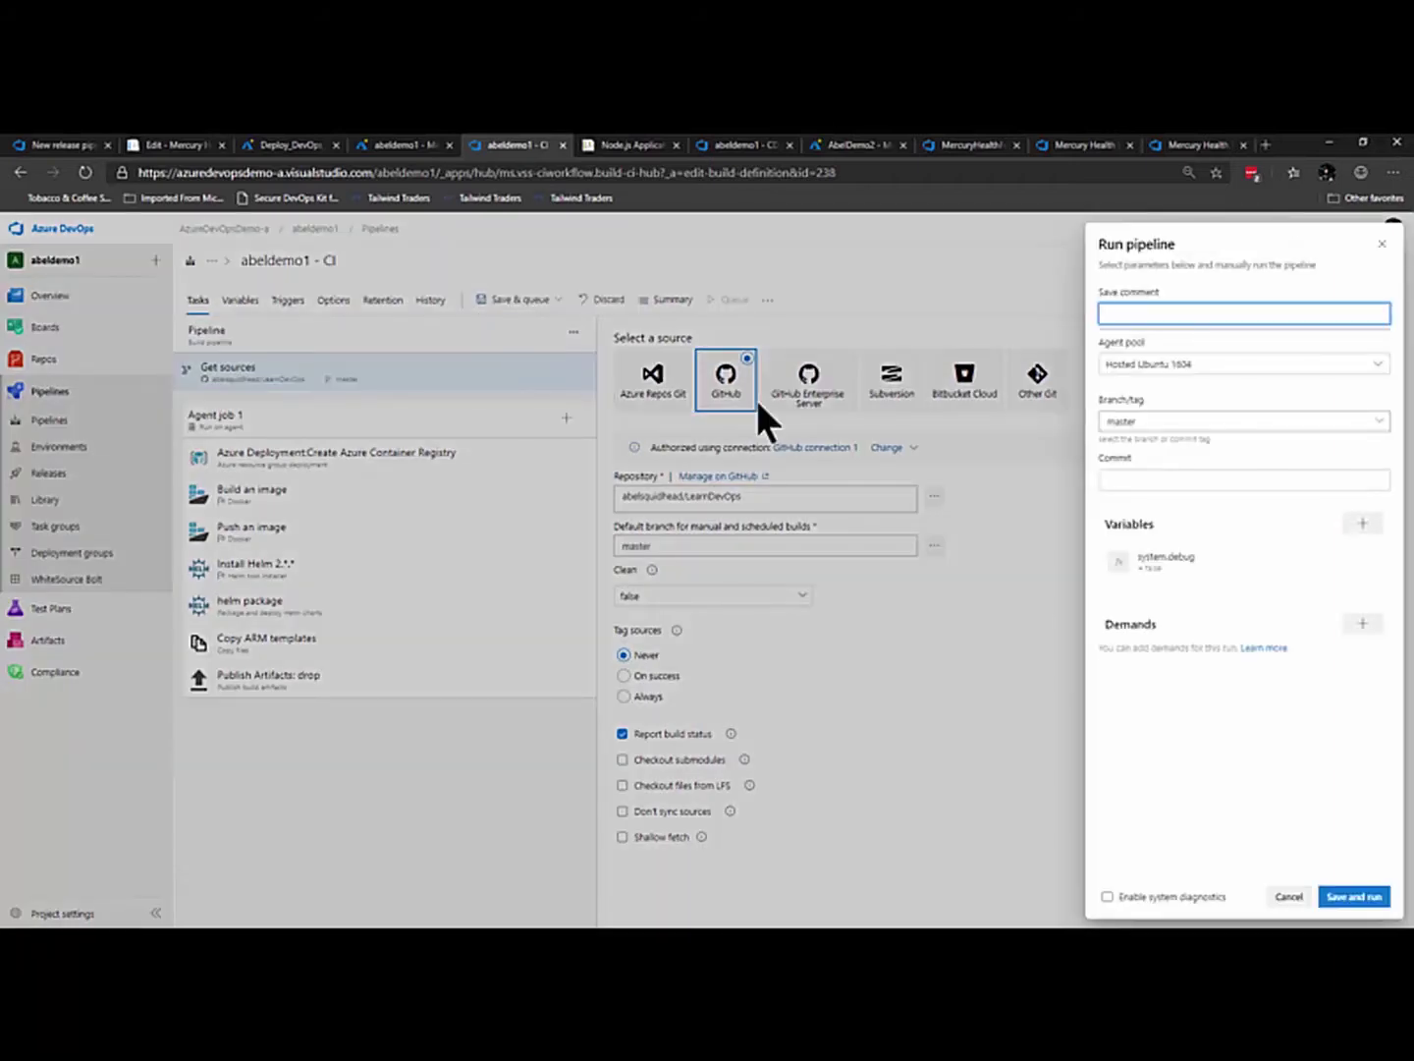
{"action": "left_click", "coordinate": [1349, 898]}
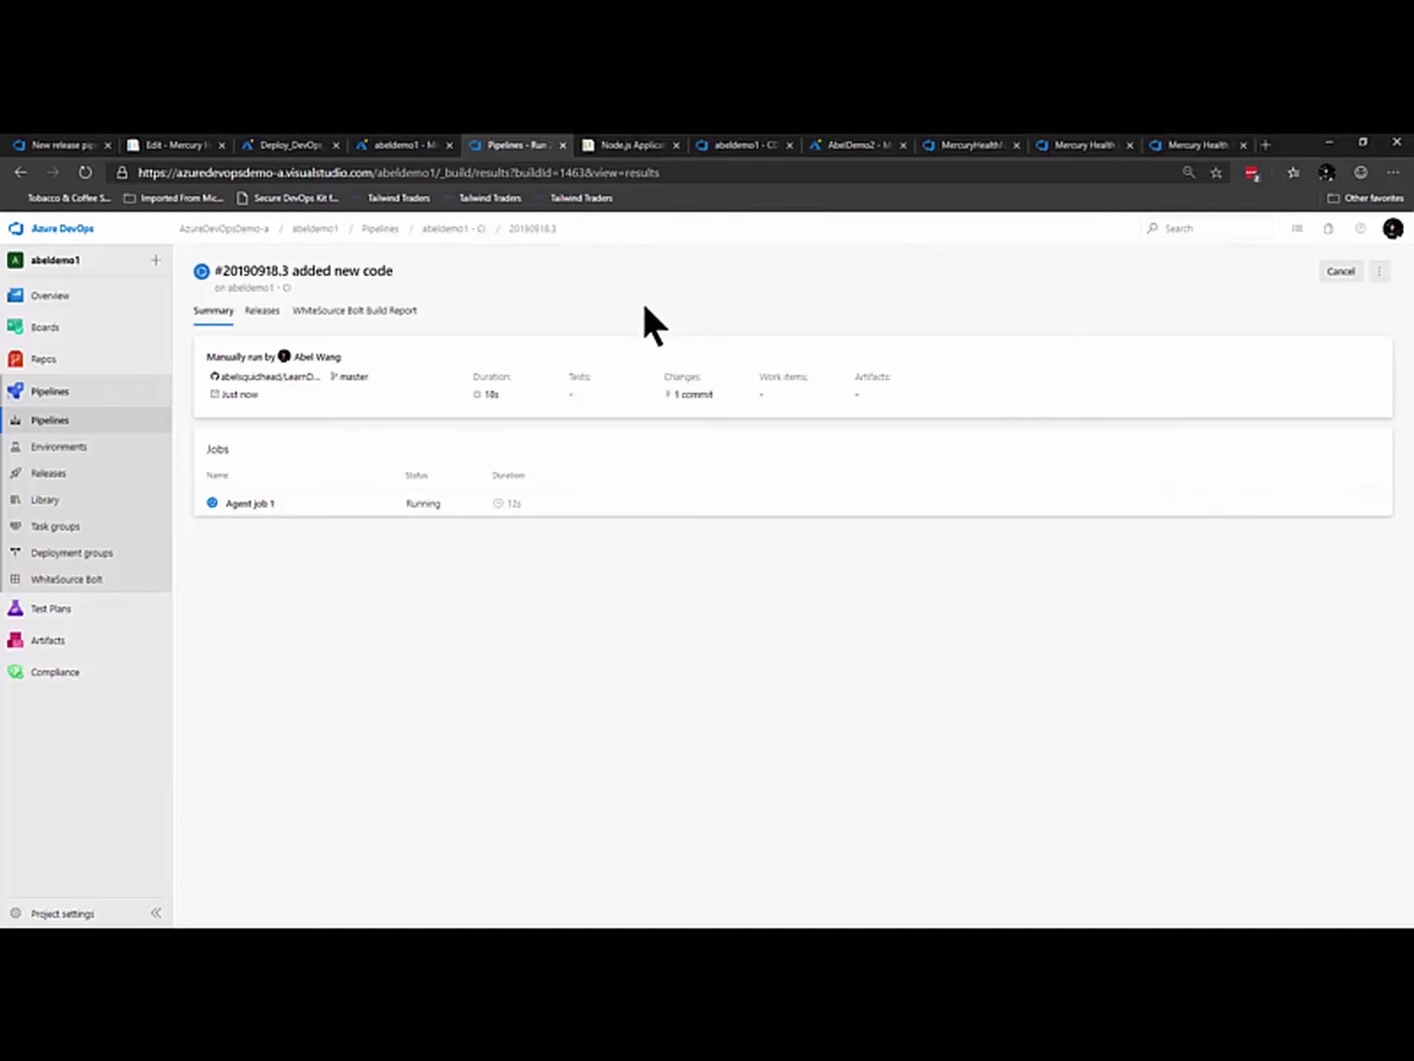
Step: Switch to the AbelDemo2 project dashboard in the Azure portal and open sampleapp's external endpoint
{"action": "left_click", "coordinate": [844, 145]}
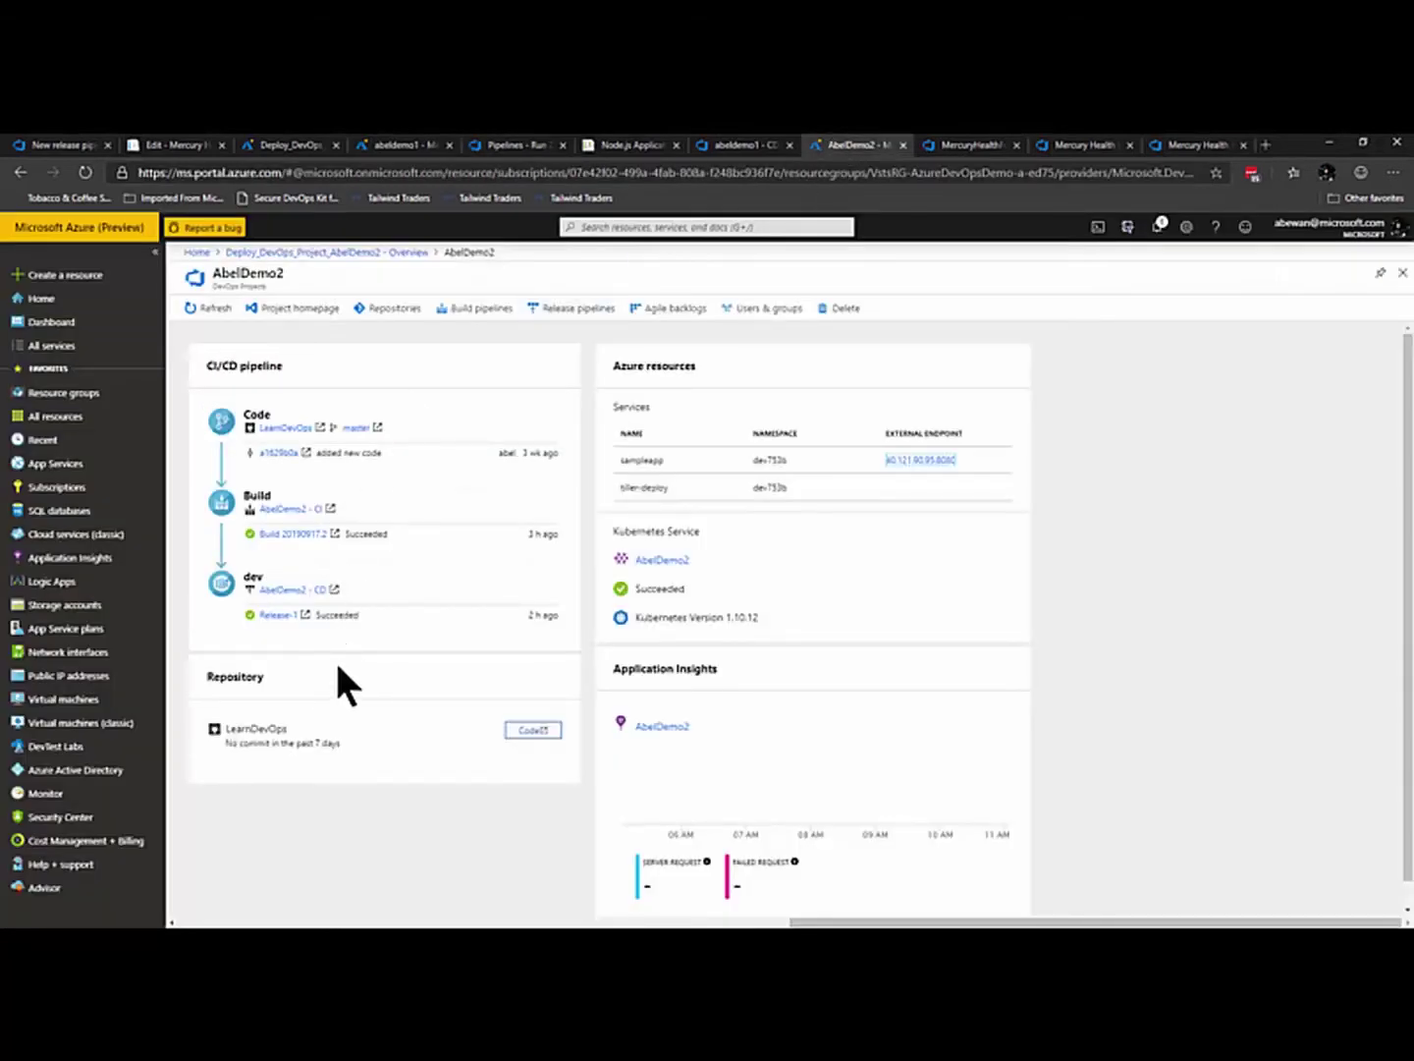
{"action": "left_click", "coordinate": [912, 462]}
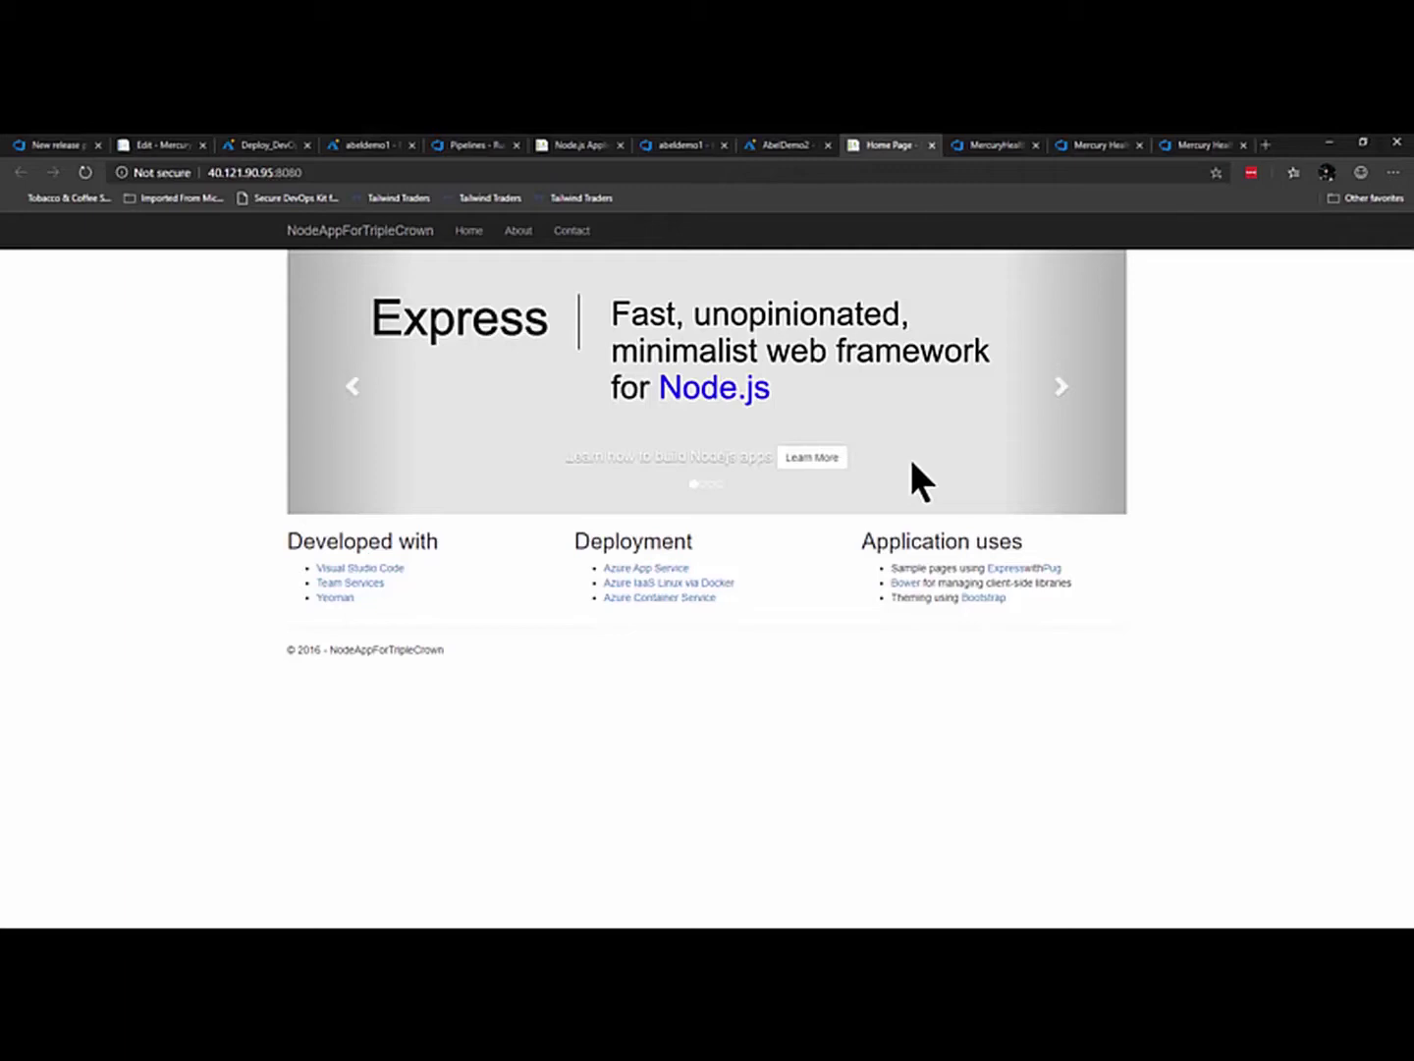
Step: Switch to the MercuryHealthFull-CI pipeline editor and review the Web Front End tasks and the iOS job's agent settings
{"action": "left_click", "coordinate": [980, 146]}
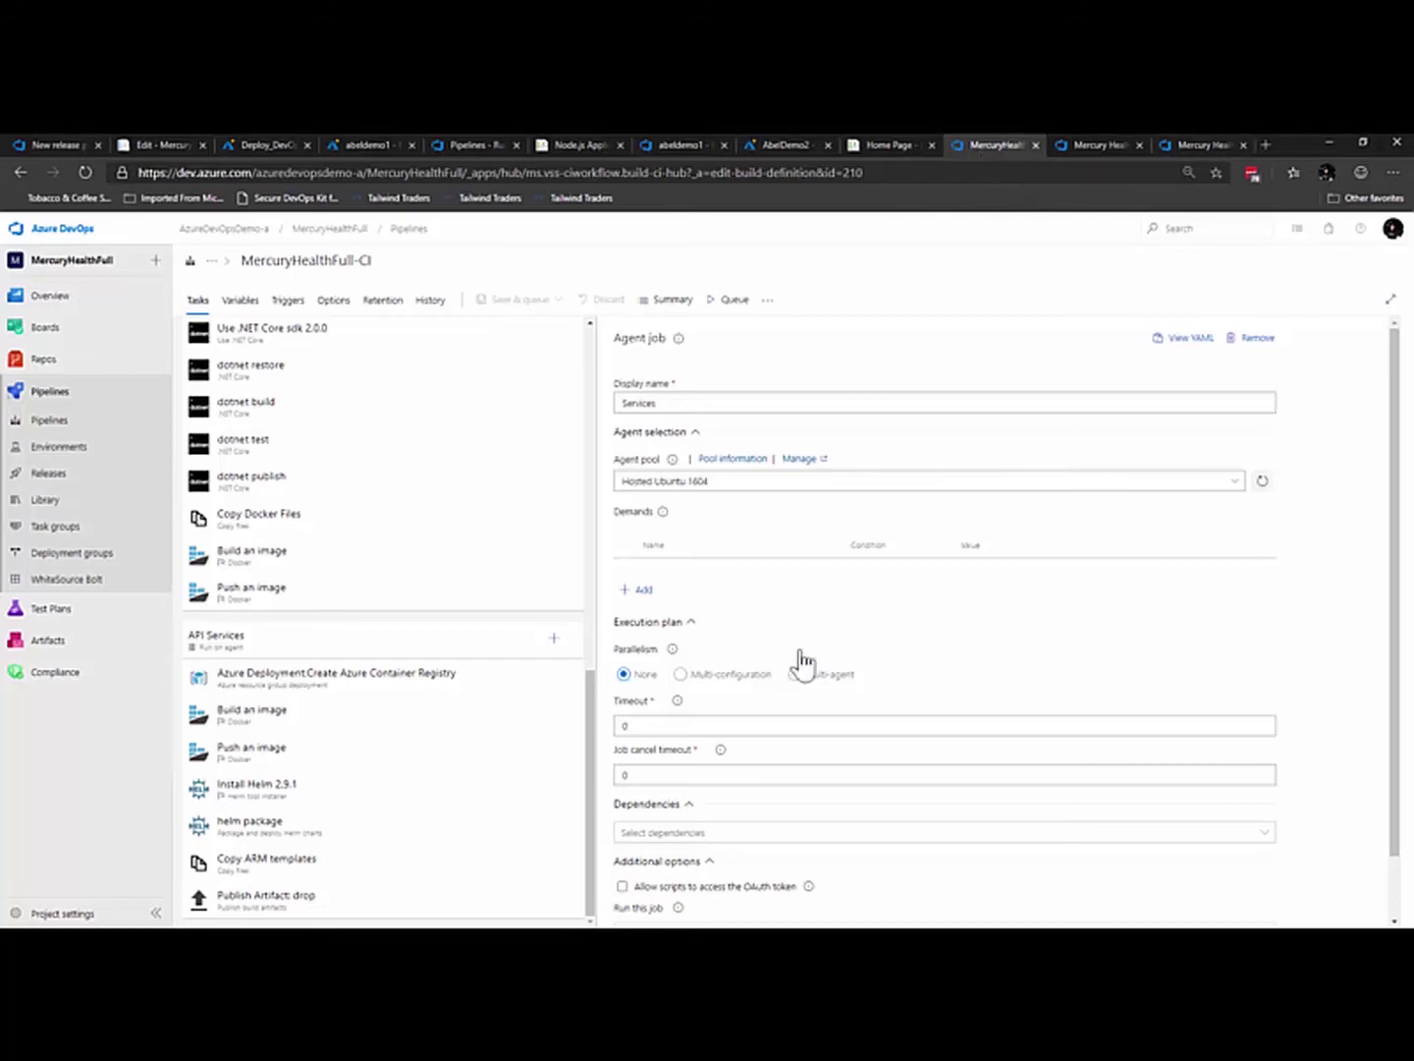
{"action": "left_click_drag", "start_coordinate": [589, 765], "coordinate": [588, 358]}
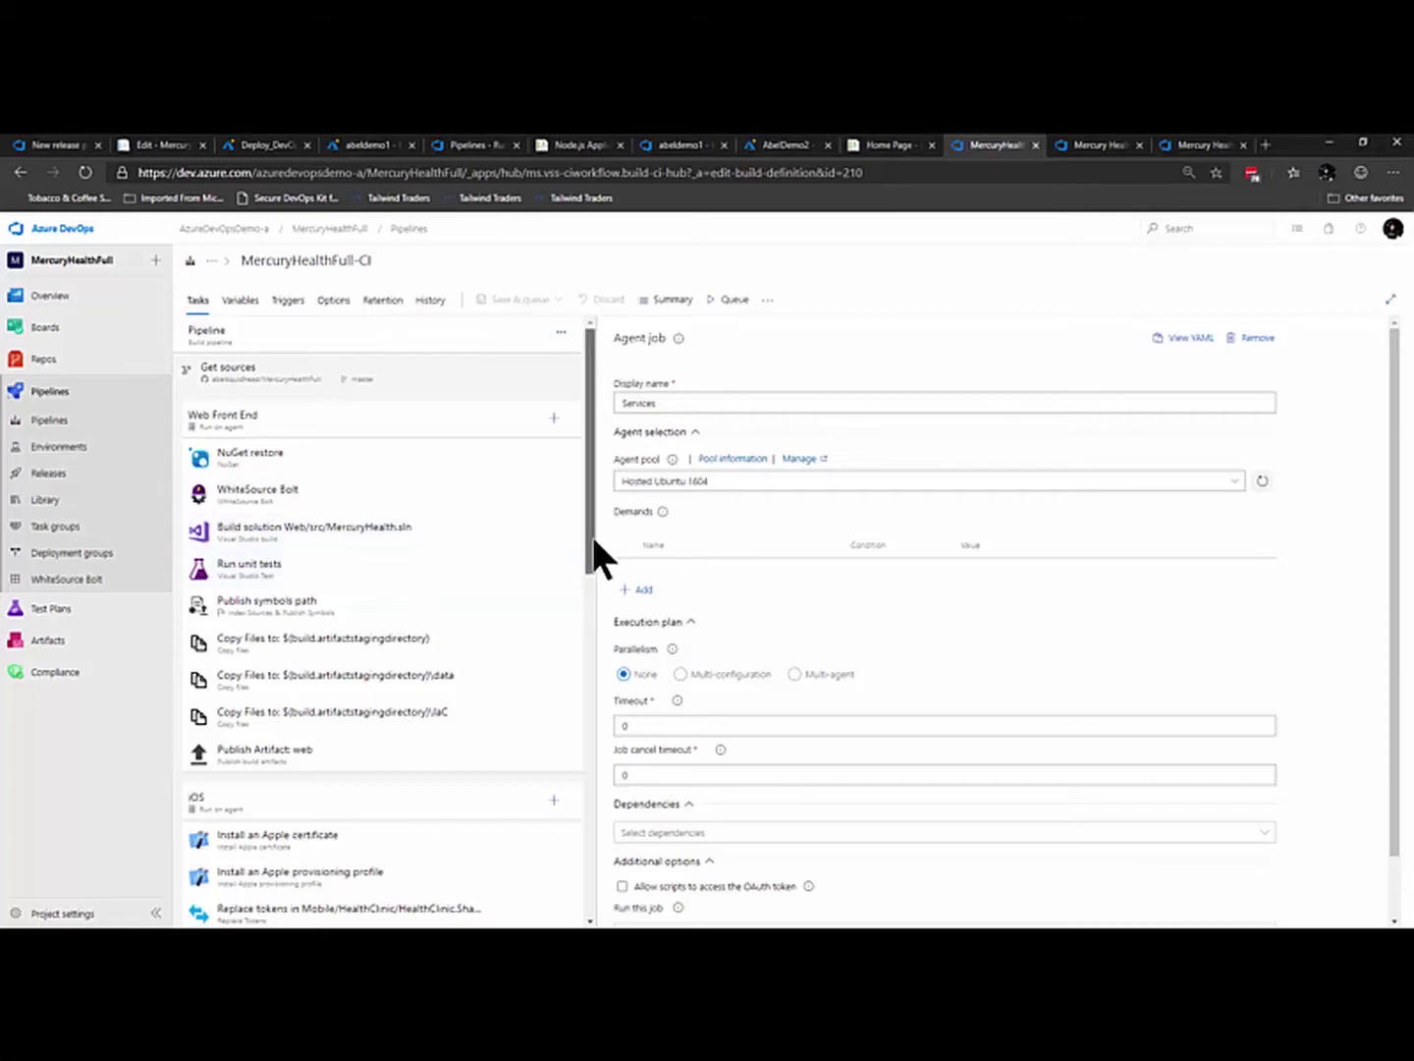
{"action": "left_click_drag", "start_coordinate": [590, 533], "coordinate": [579, 619]}
{"action": "scroll", "coordinate": [575, 604], "scroll_direction": "down", "scroll_amount": 2}
{"action": "left_click", "coordinate": [383, 442]}
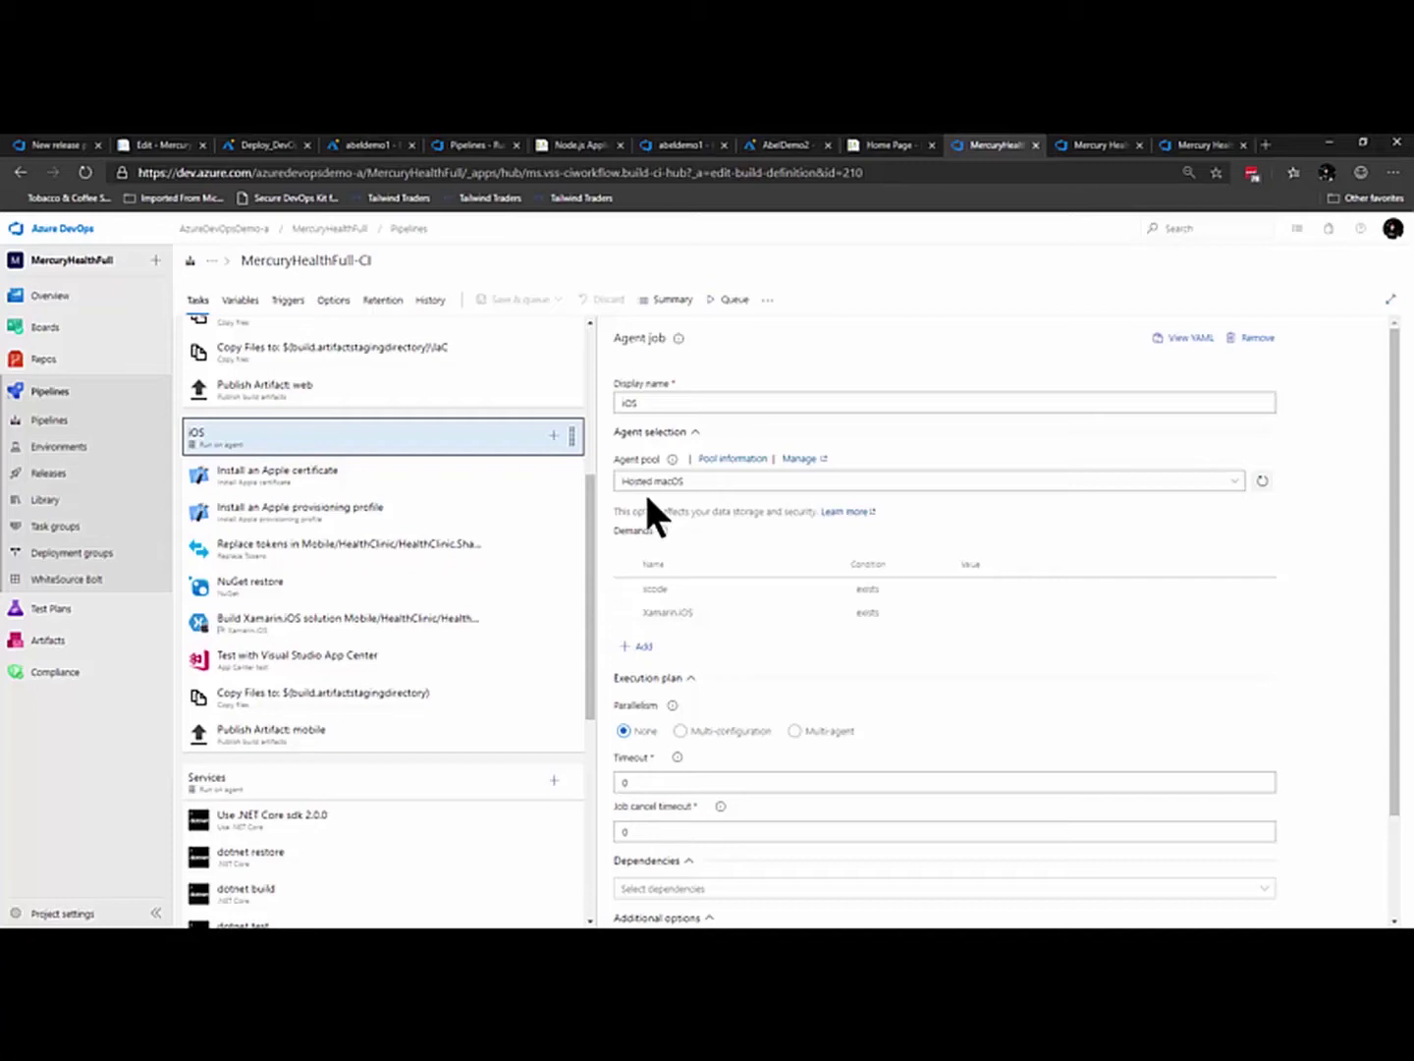
Step: Review the Services job with its image push task and the API Services job in MercuryHealthFull-CI
{"action": "left_click_drag", "start_coordinate": [590, 531], "coordinate": [587, 653]}
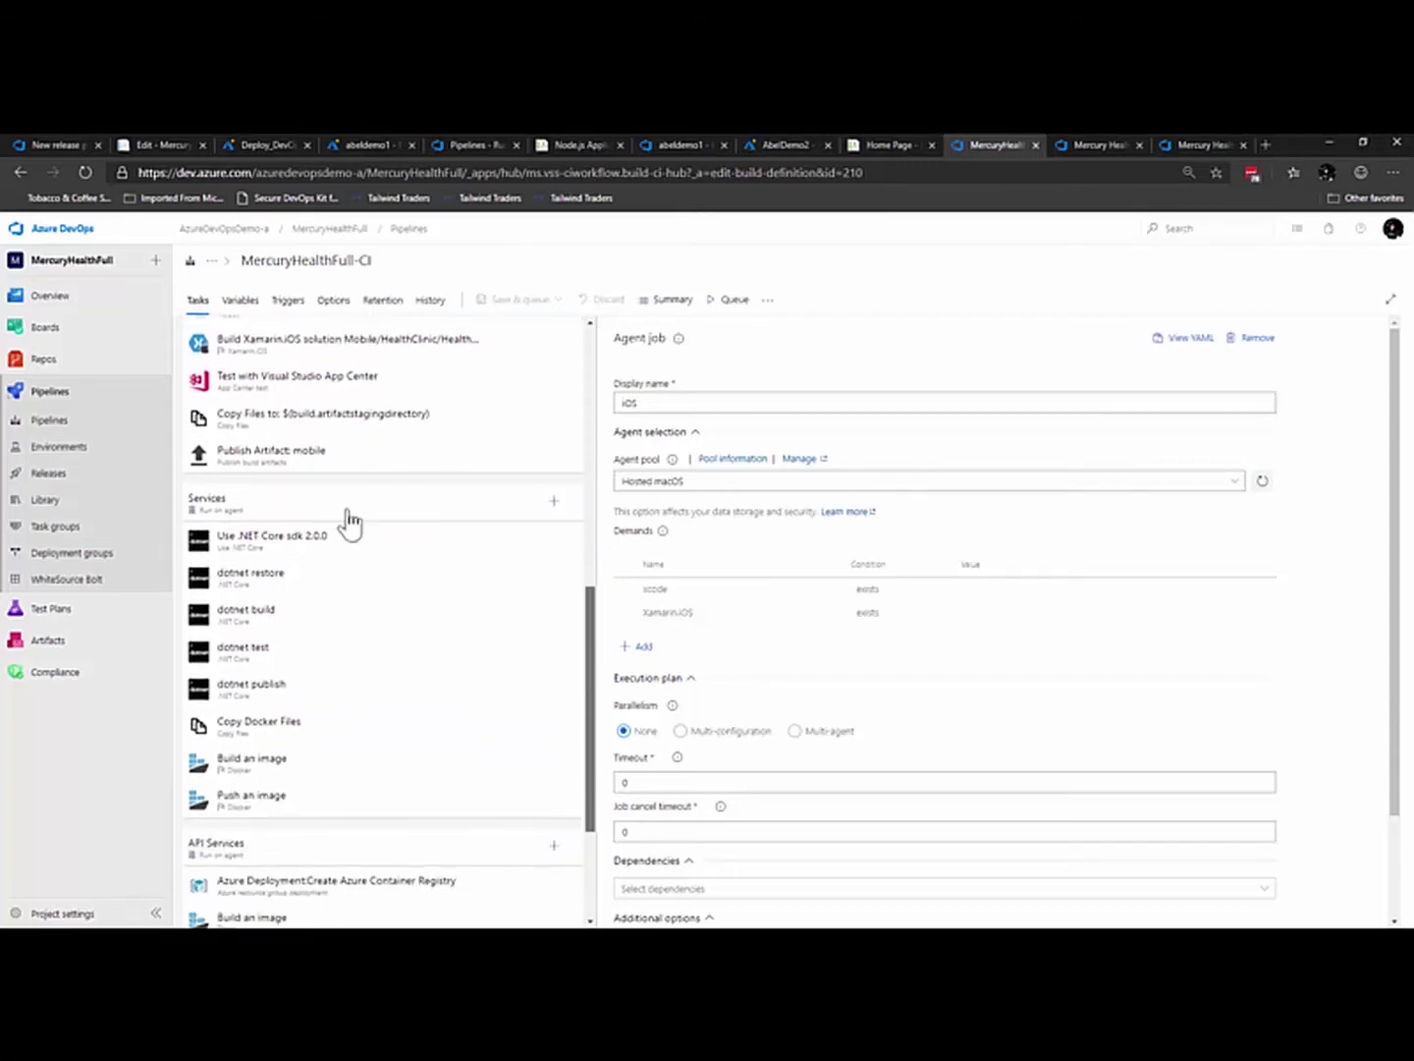
{"action": "left_click", "coordinate": [332, 498]}
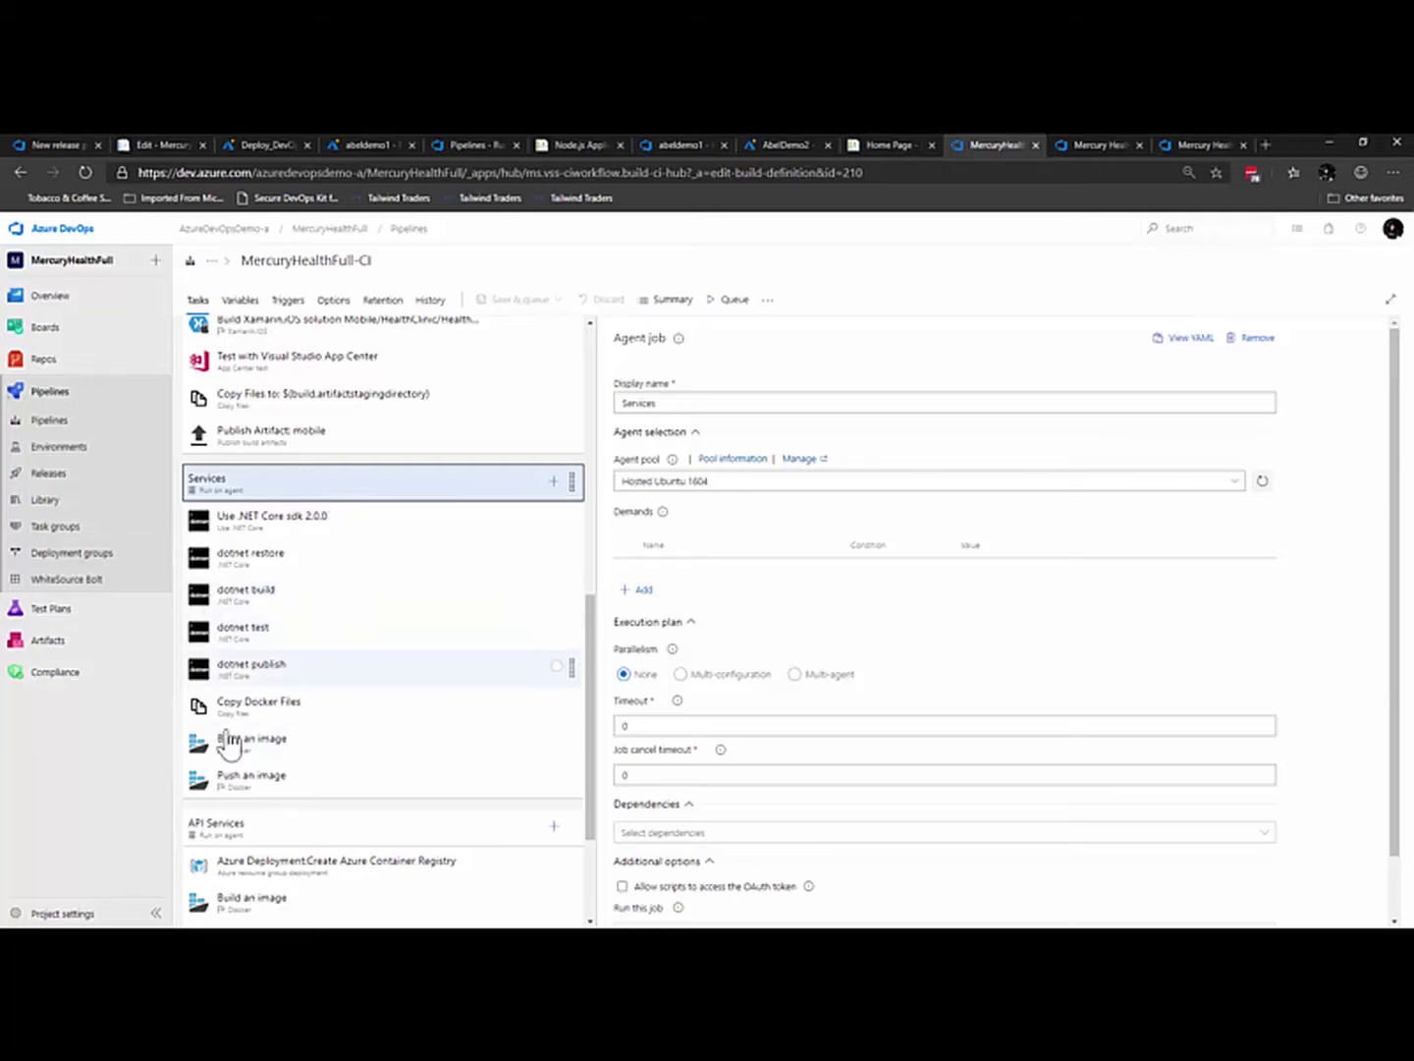
{"action": "left_click", "coordinate": [233, 786]}
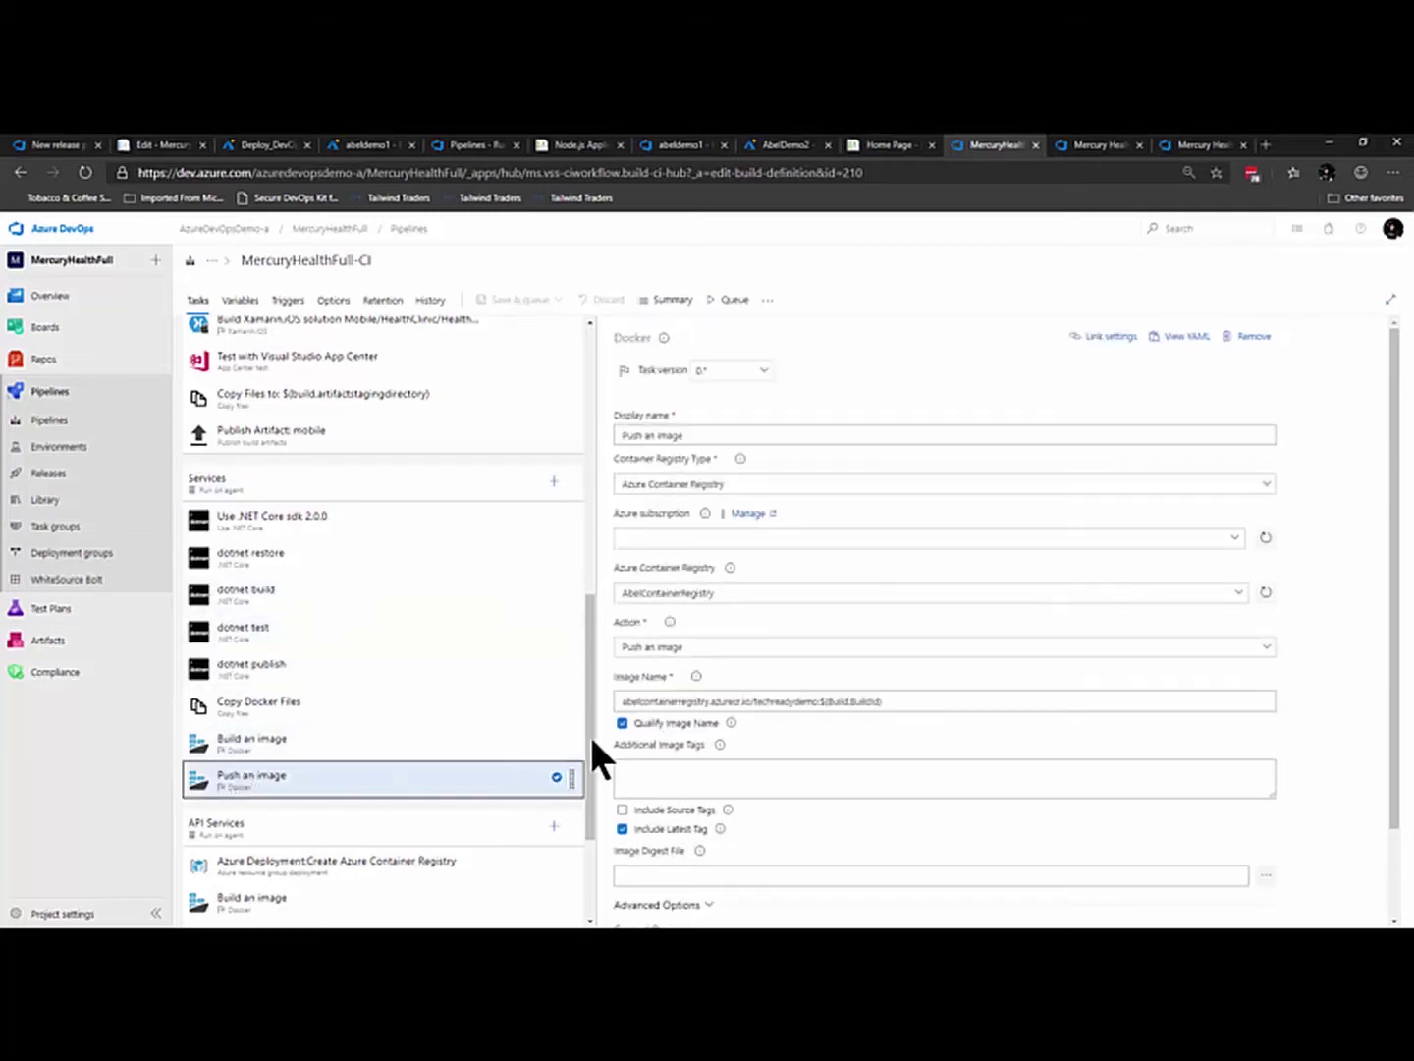
{"action": "left_click_drag", "start_coordinate": [586, 748], "coordinate": [566, 826]}
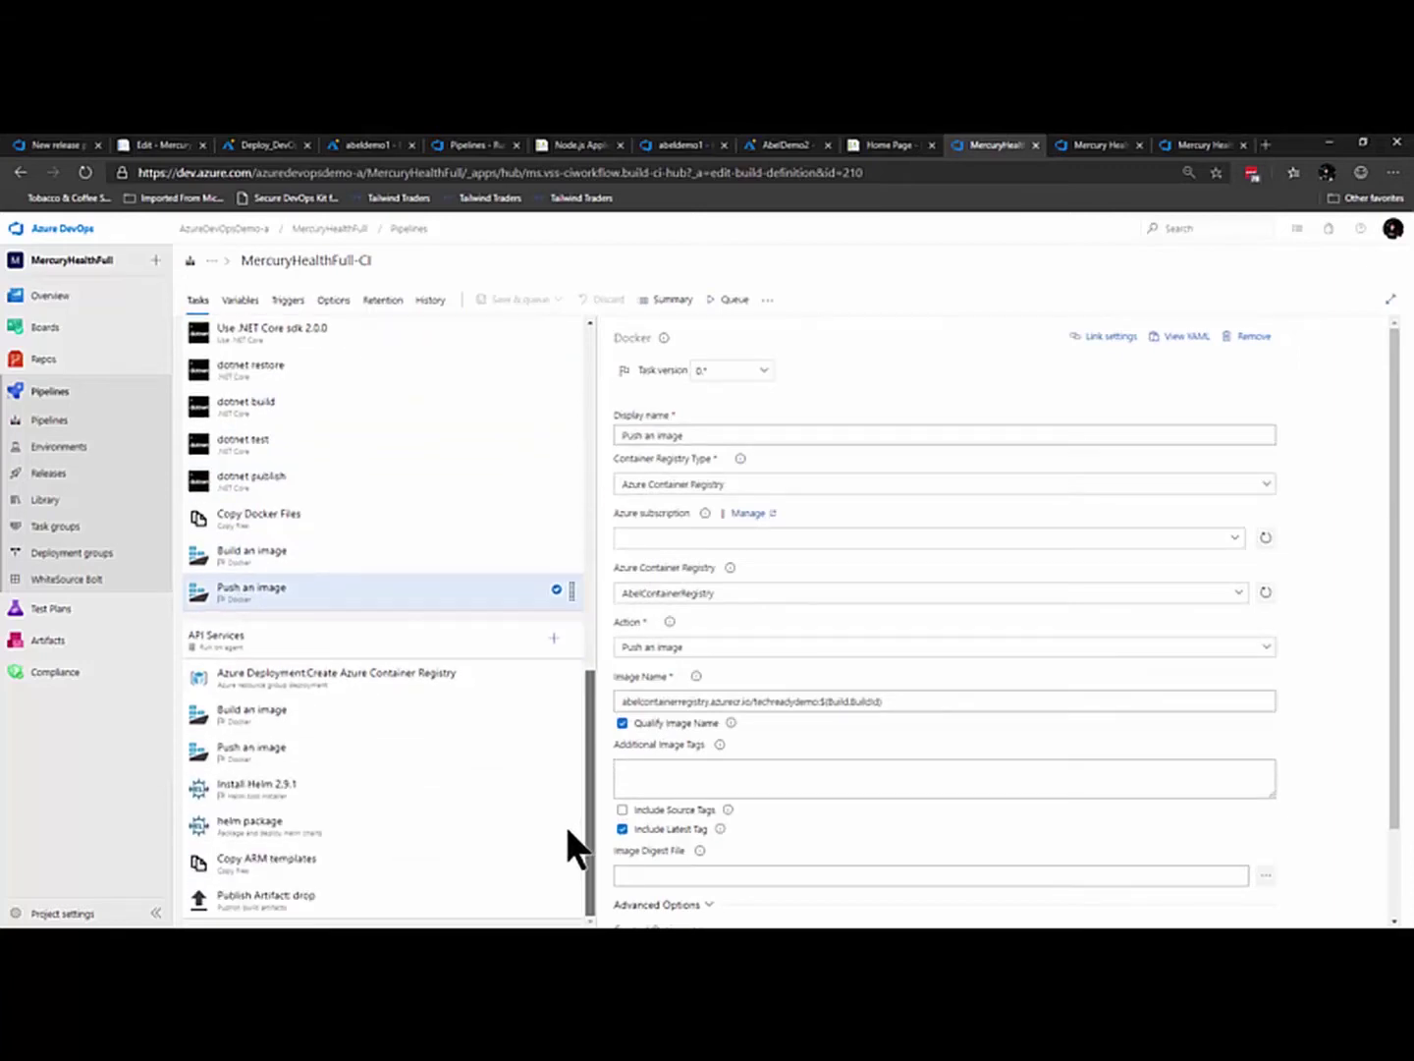
{"action": "left_click", "coordinate": [341, 648]}
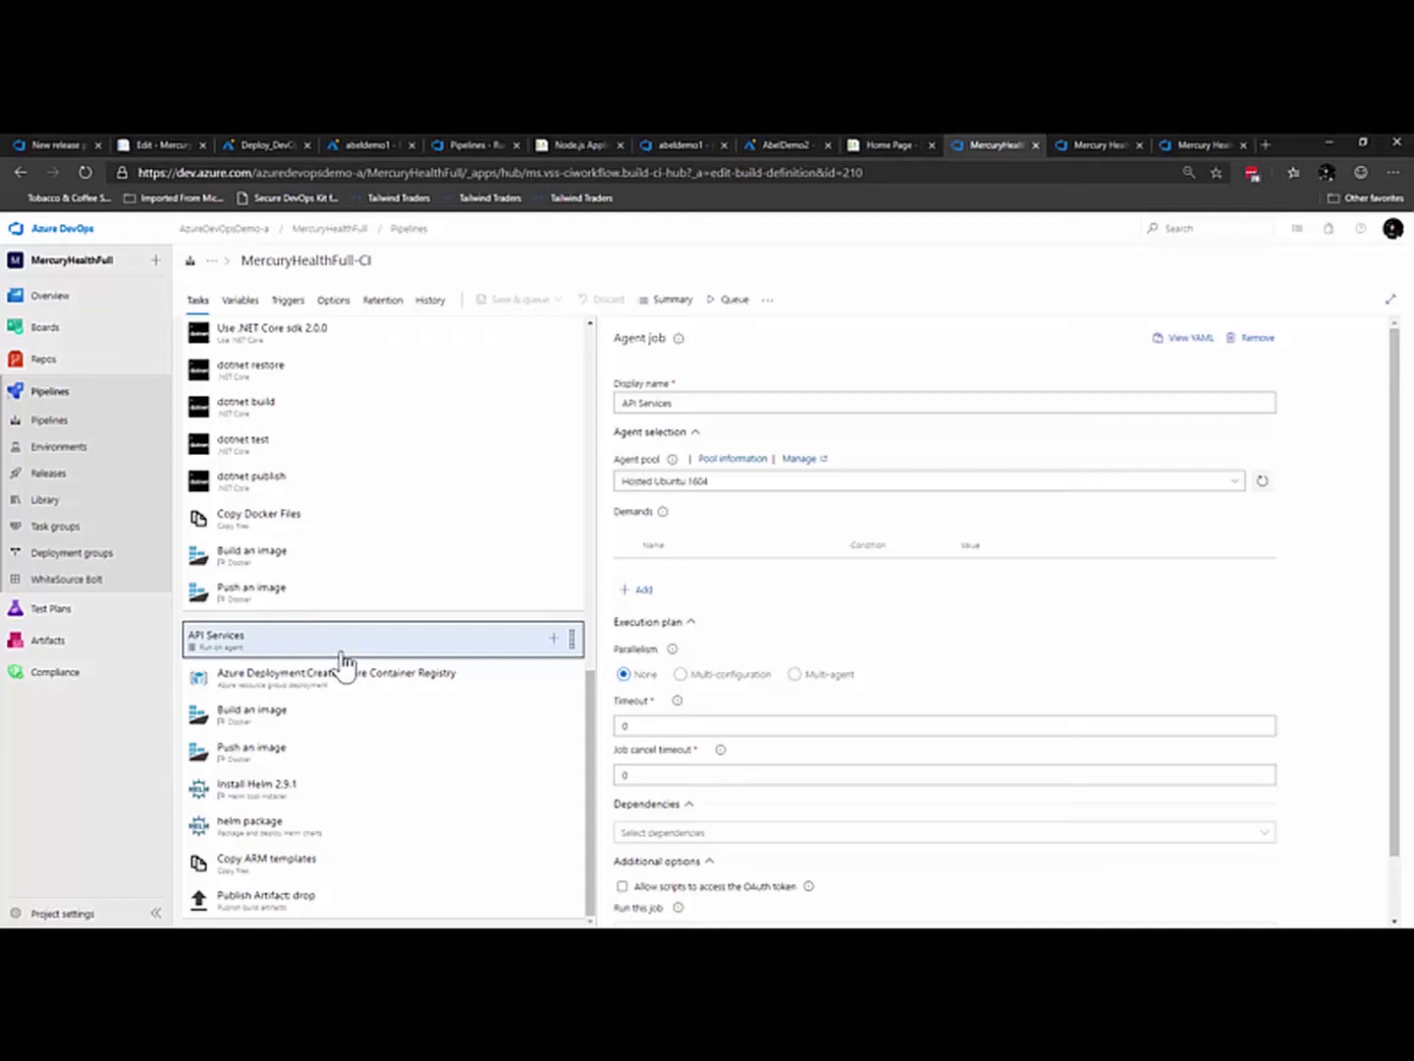
{"action": "left_click_drag", "start_coordinate": [591, 723], "coordinate": [583, 342]}
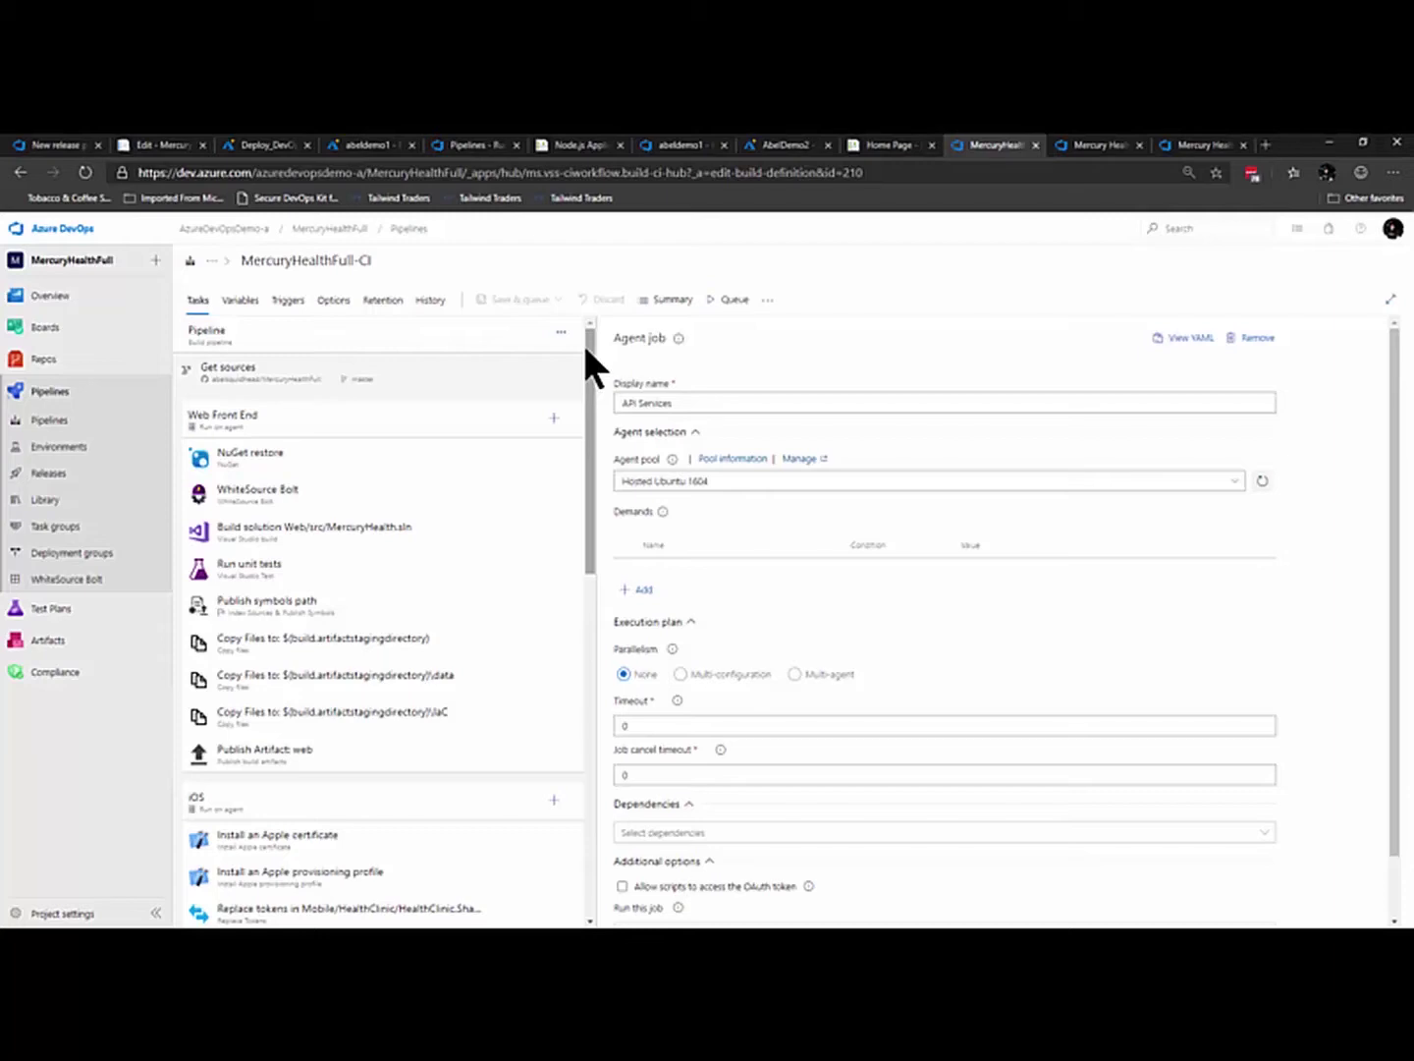
{"action": "left_click_drag", "start_coordinate": [589, 385], "coordinate": [570, 740]}
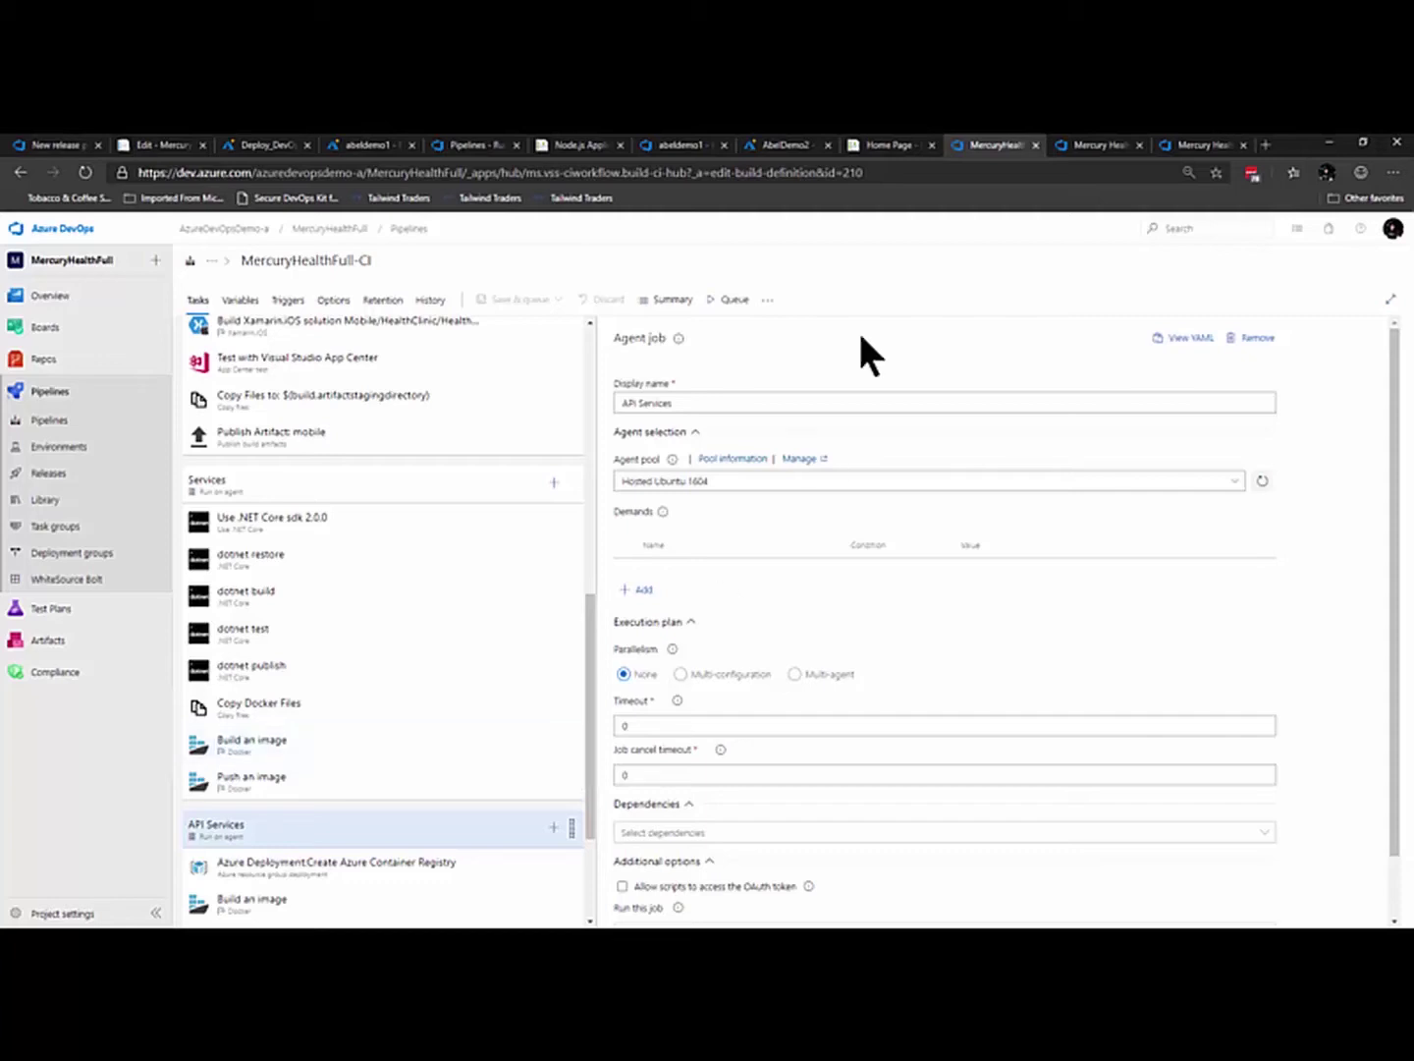
Step: Switch to Release-166 of Mercury Health Release and look over all of its deployment stages
{"action": "left_click", "coordinate": [1082, 146]}
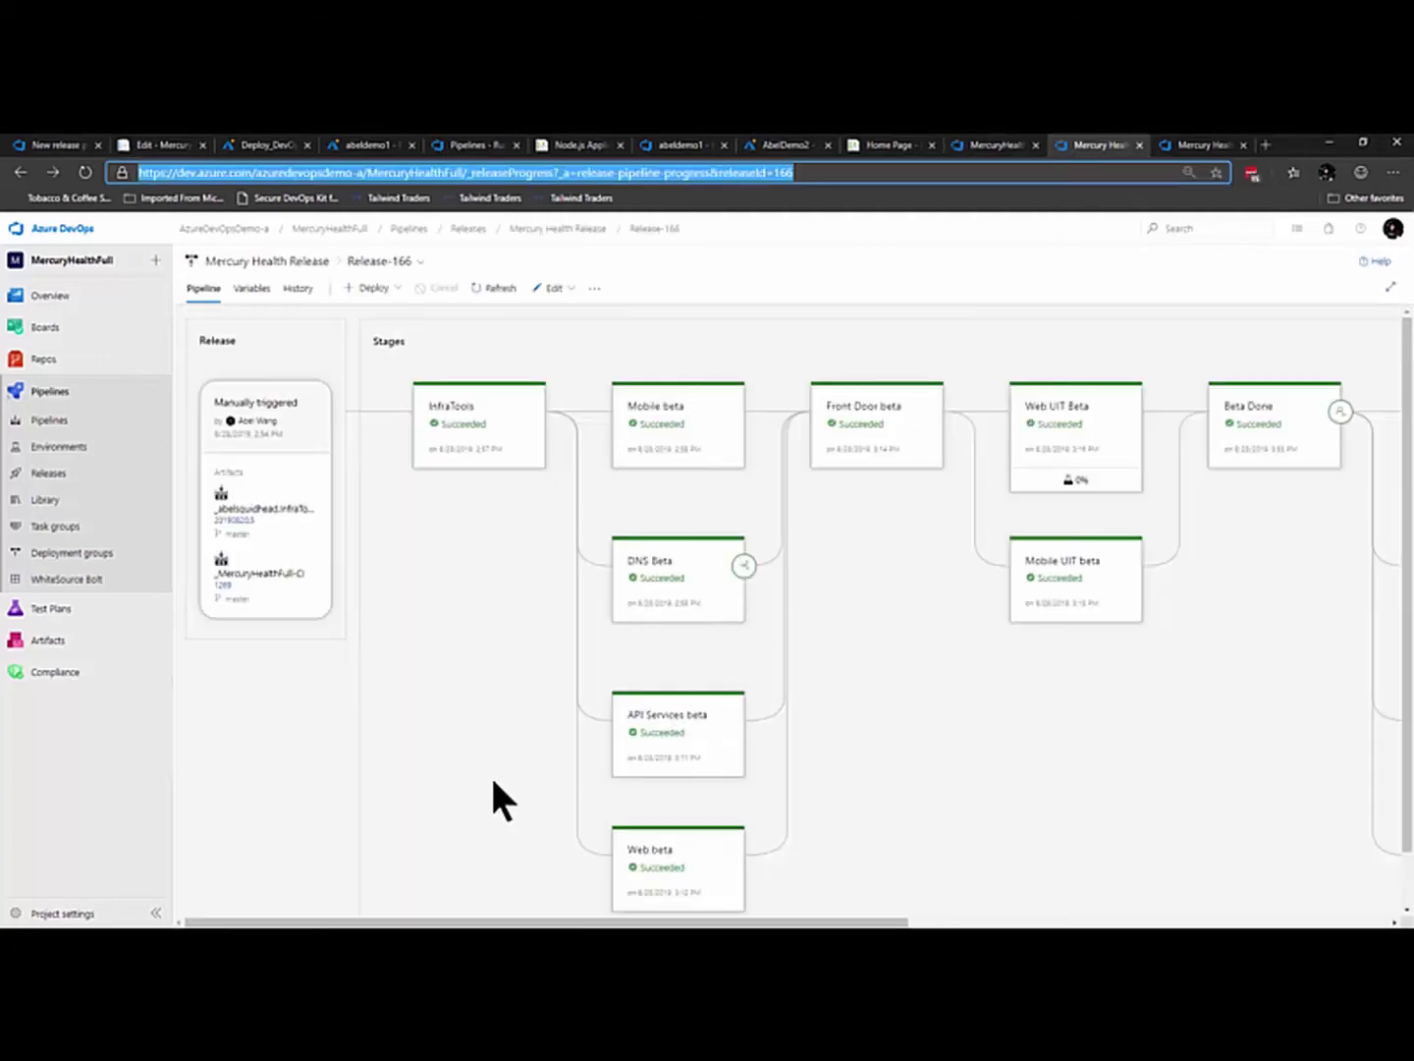
{"action": "scroll", "coordinate": [491, 782], "scroll_direction": "down", "scroll_amount": 1}
{"action": "left_click_drag", "start_coordinate": [503, 924], "coordinate": [1026, 994]}
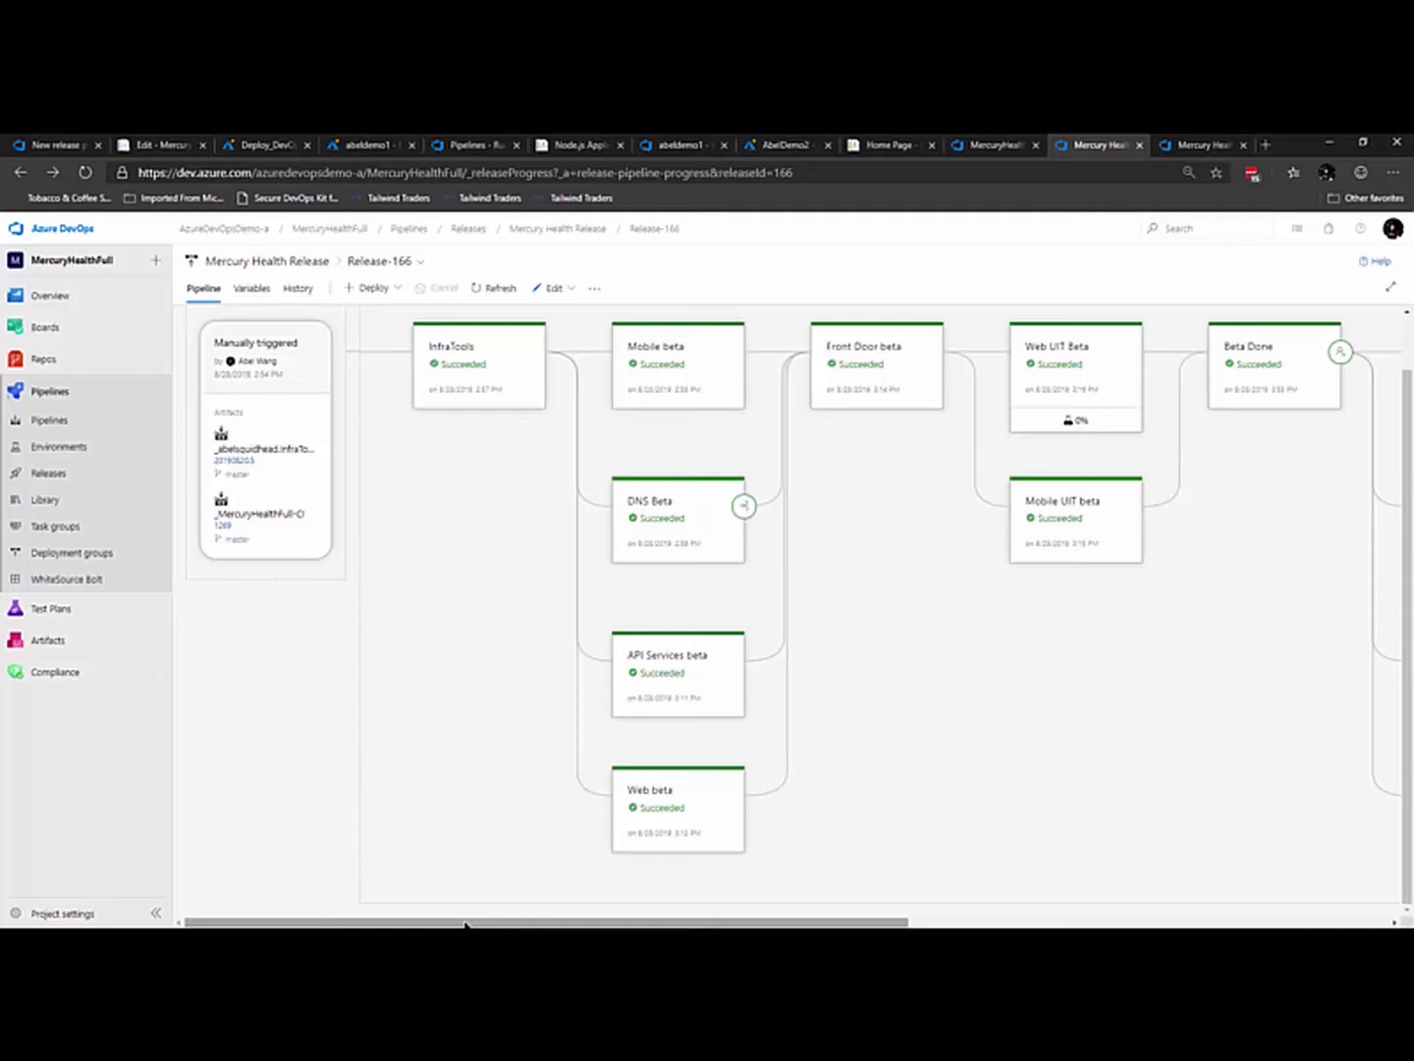
{"action": "left_click_drag", "start_coordinate": [688, 924], "coordinate": [629, 914]}
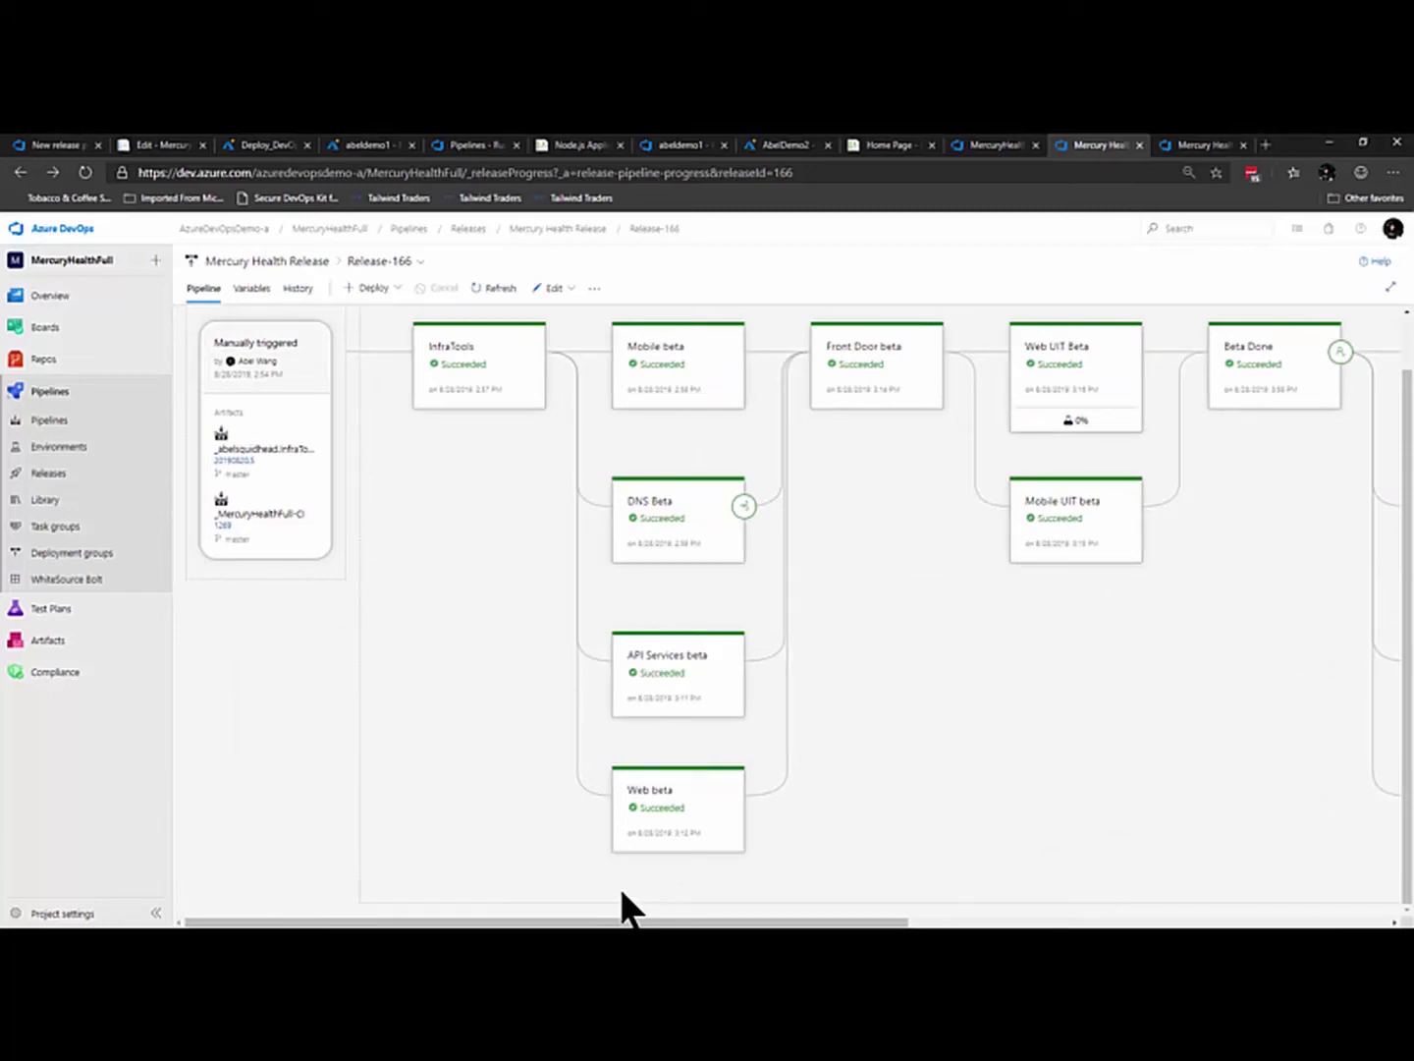
Step: Switch to the Mercury Health Release editor and inspect the Web beta stage's provisioning, App Service deploy and SQL Dacpac tasks
{"action": "left_click", "coordinate": [1186, 146]}
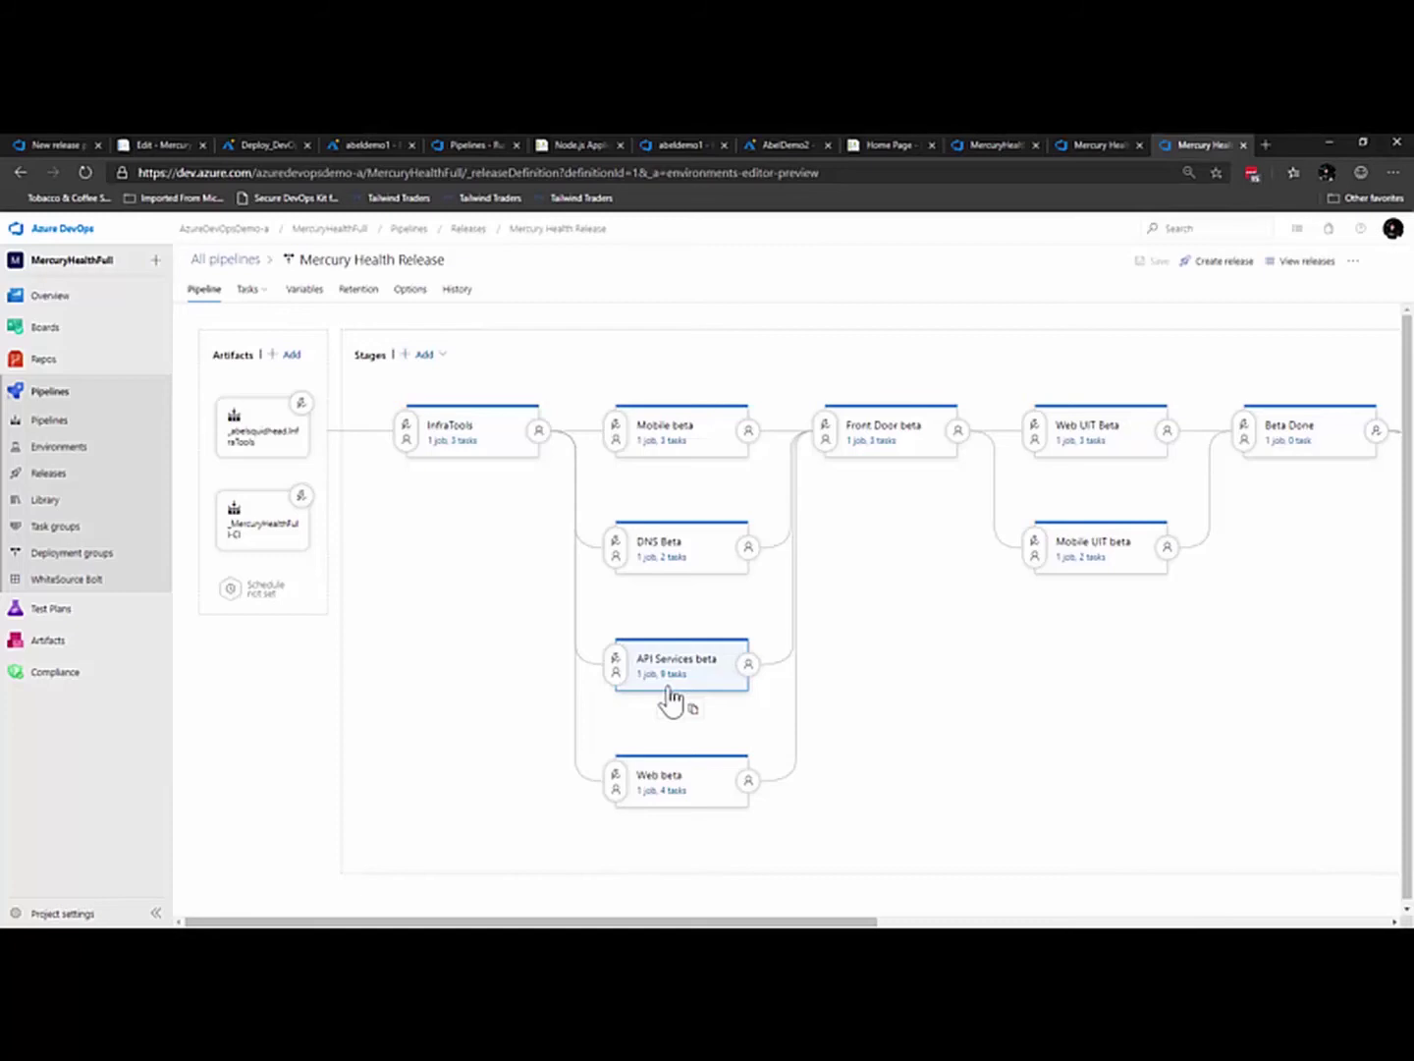
{"action": "left_click", "coordinate": [663, 792]}
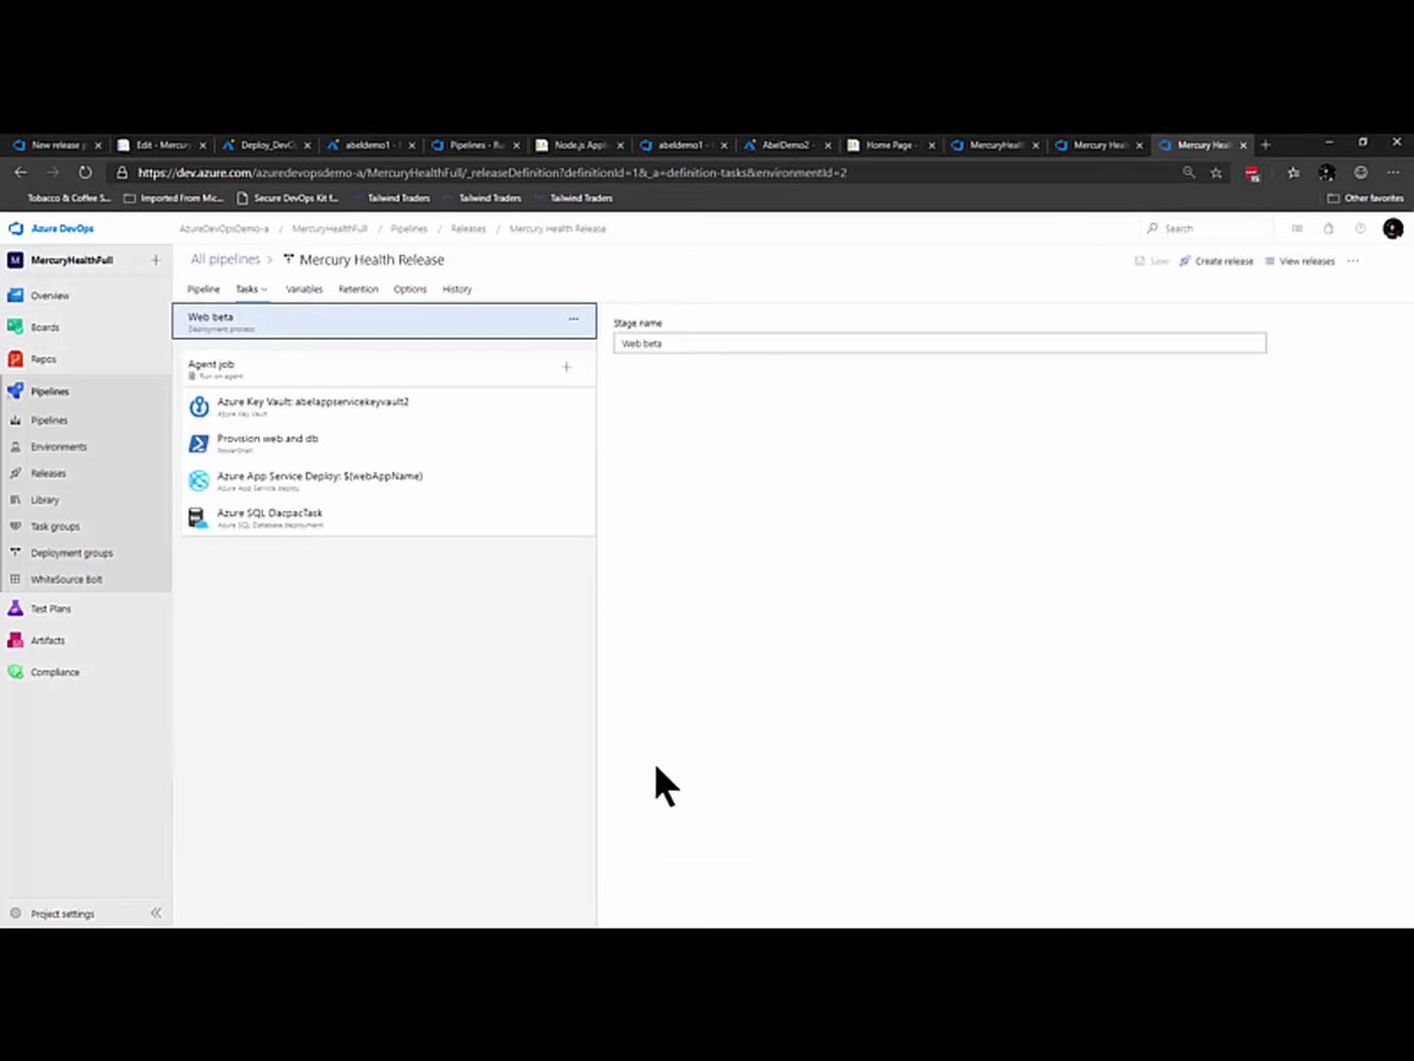
{"action": "left_click", "coordinate": [287, 447]}
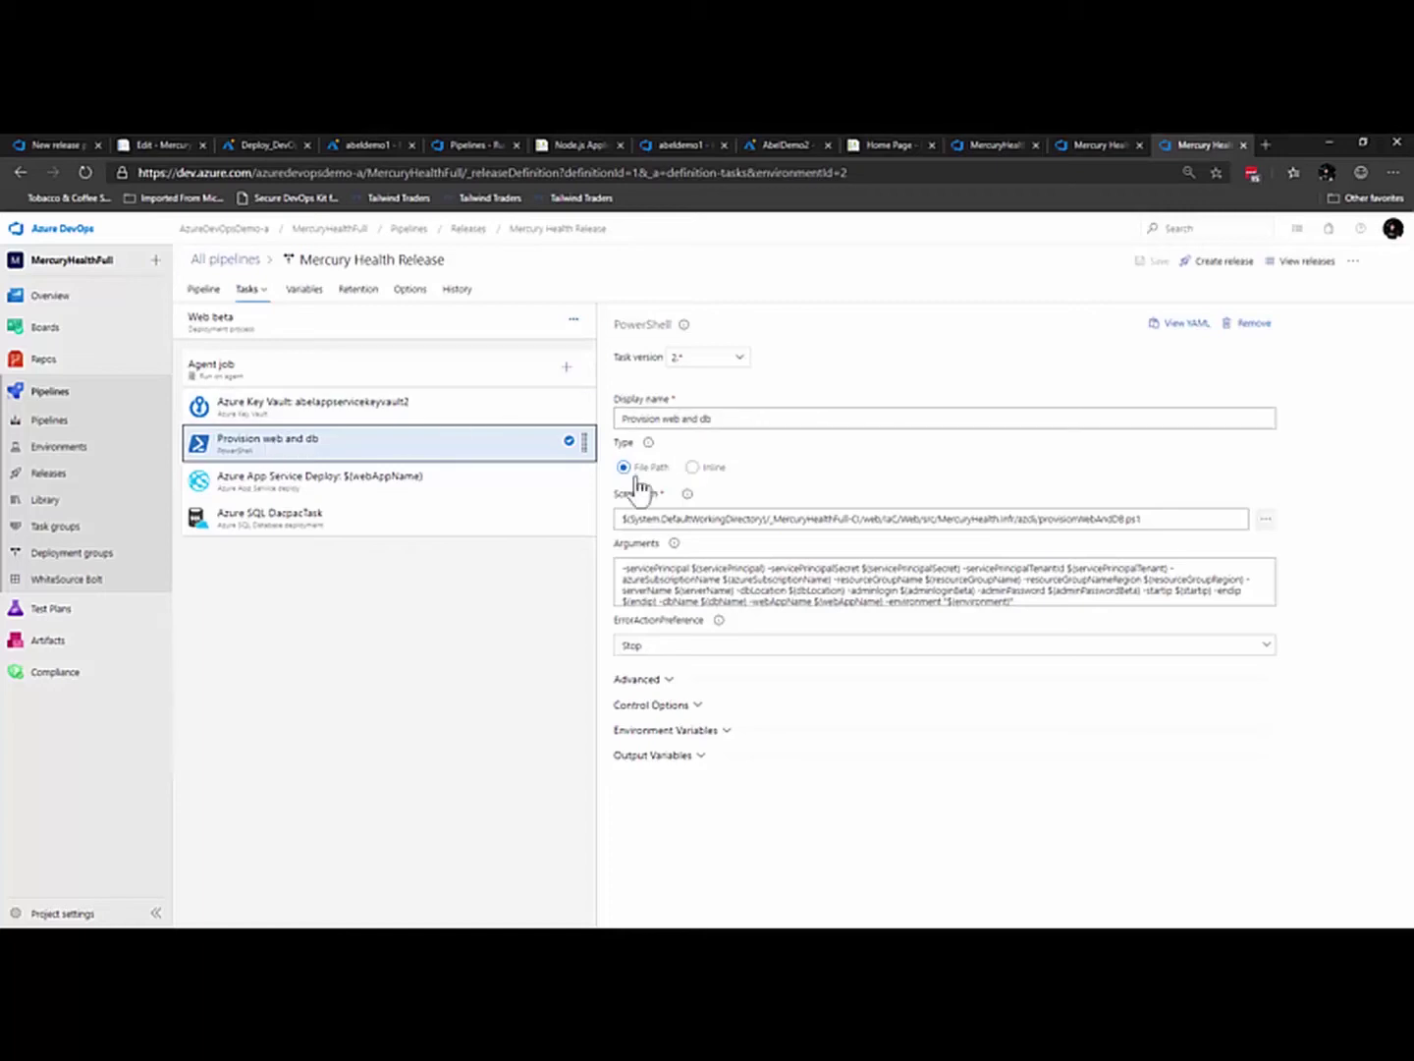
{"action": "left_click", "coordinate": [297, 492]}
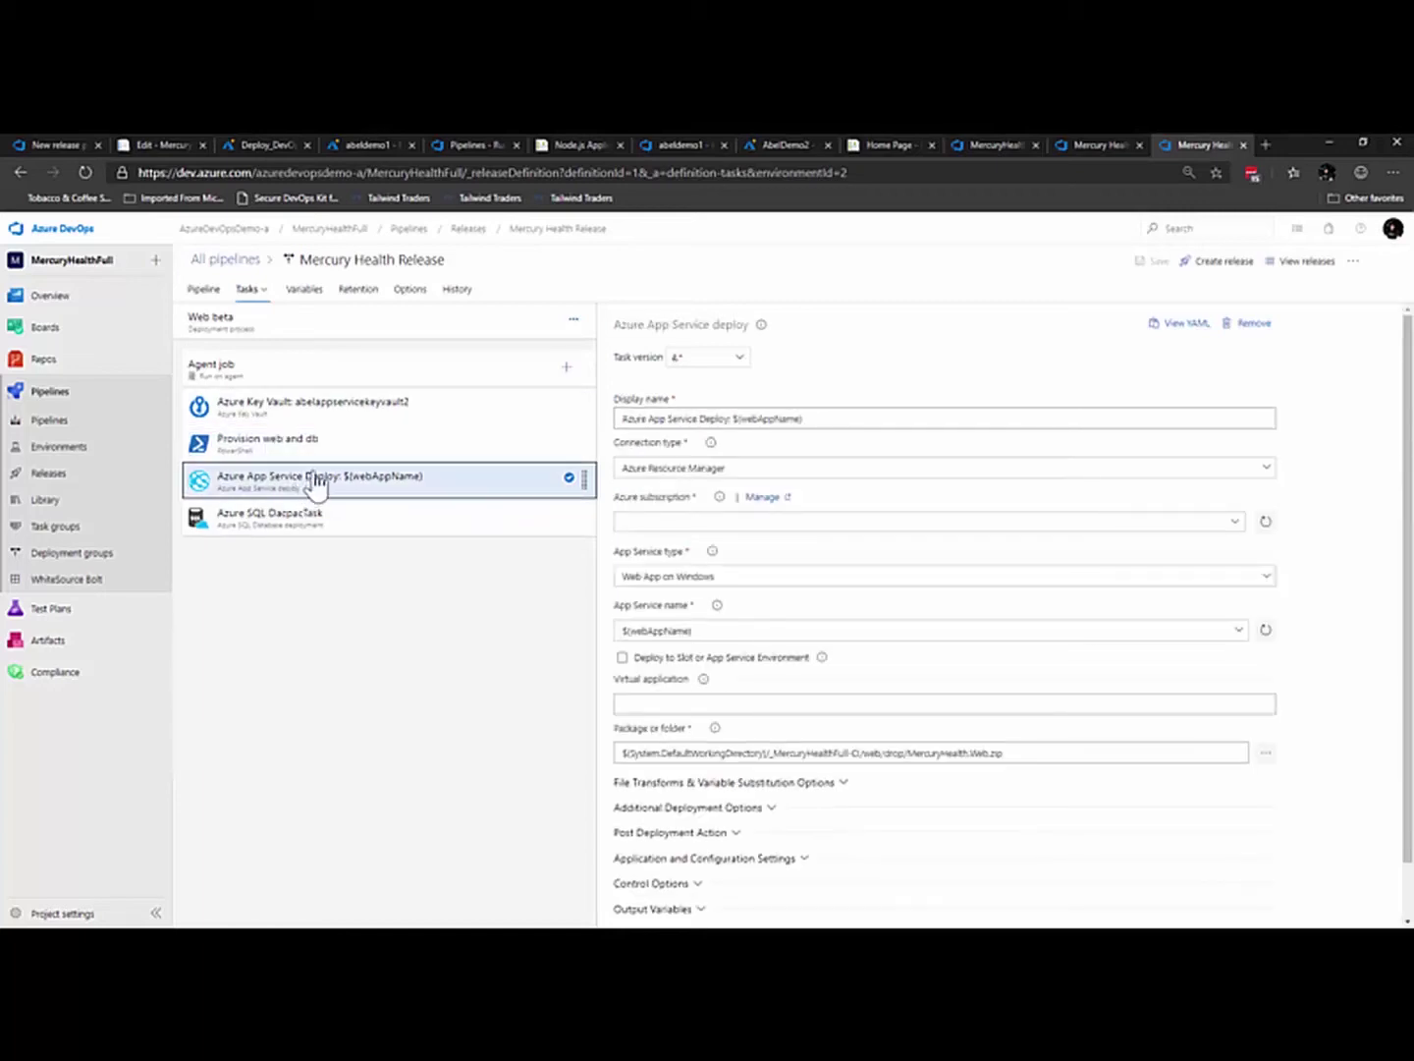
{"action": "left_click", "coordinate": [287, 519]}
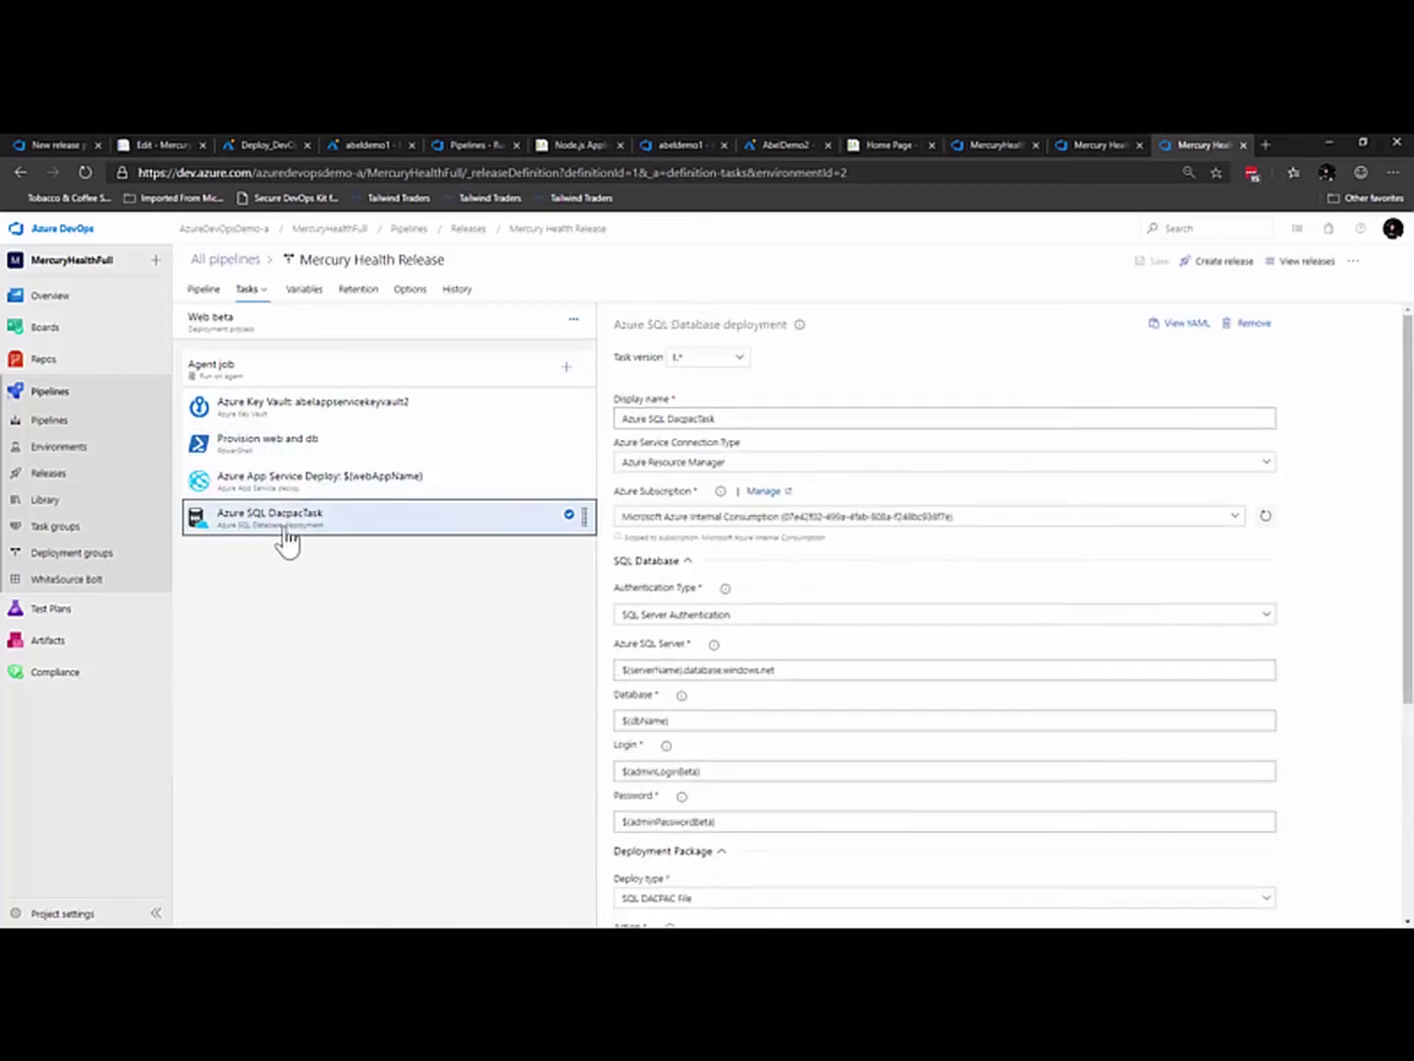
Step: Review the deployment tasks of the API Services beta stage and the Mobile beta stage
{"action": "left_click", "coordinate": [197, 290]}
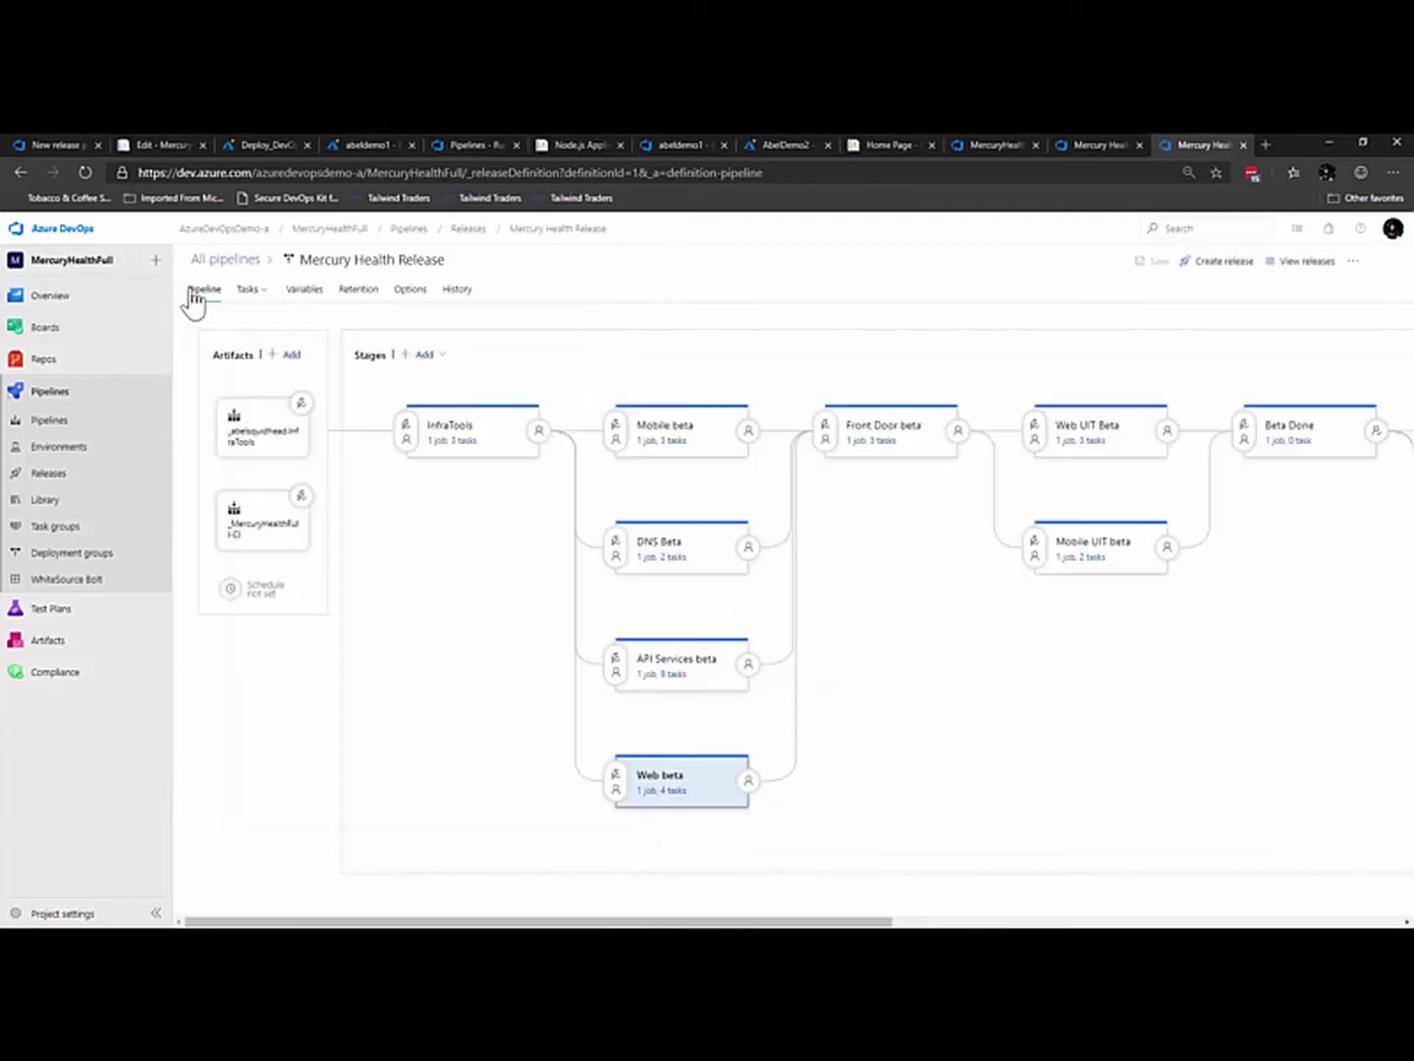
{"action": "left_click", "coordinate": [664, 674]}
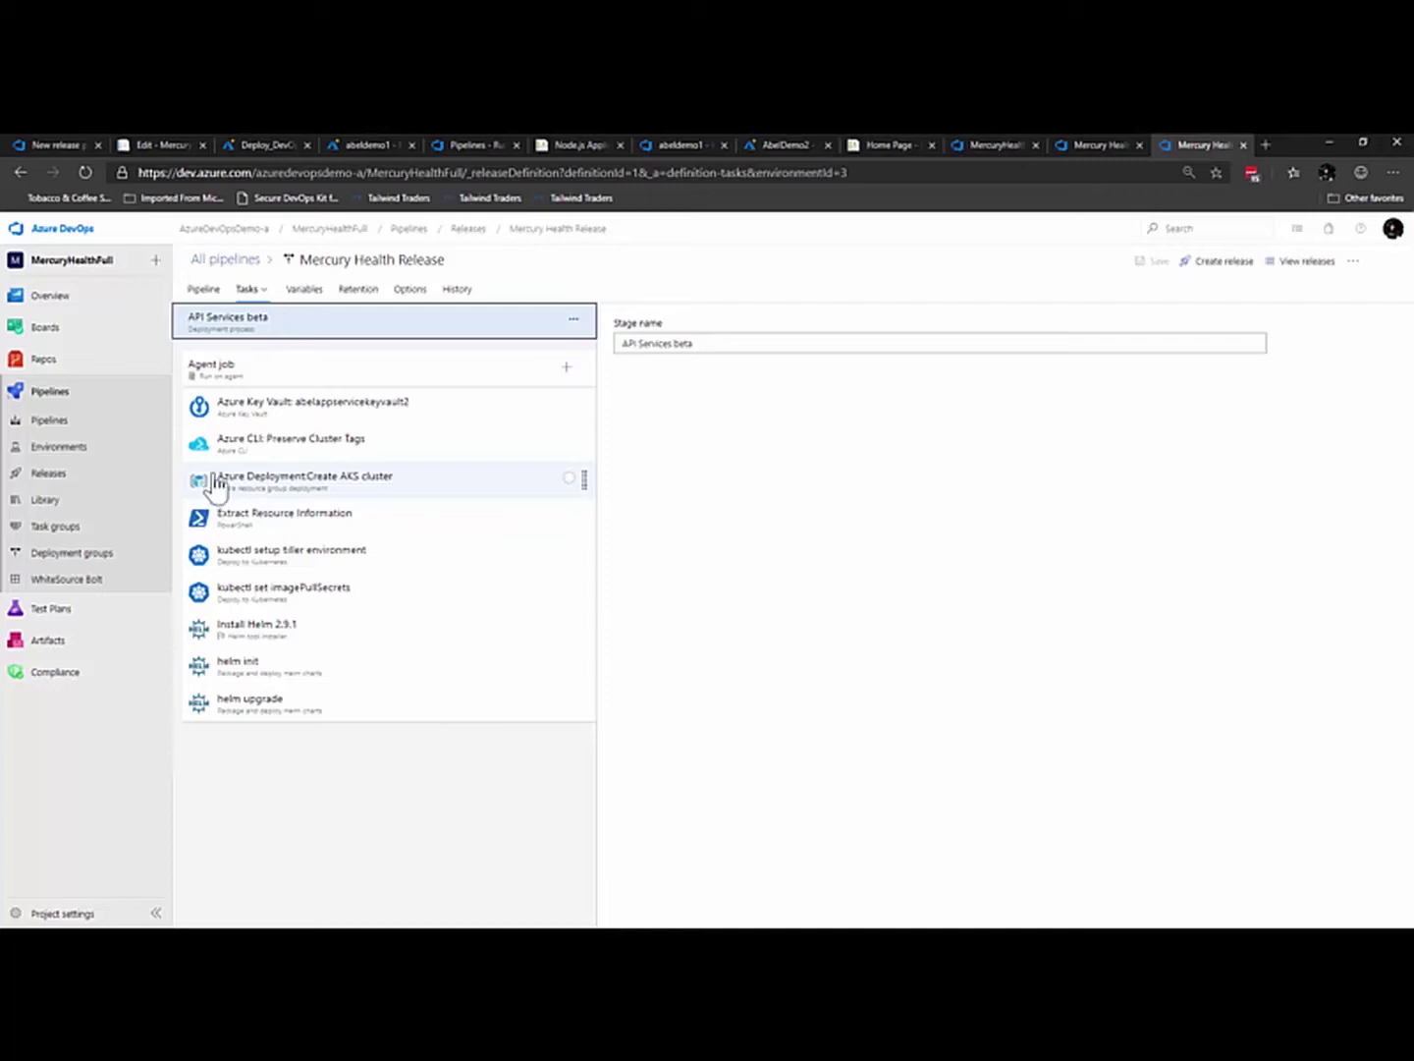
{"action": "left_click", "coordinate": [204, 291]}
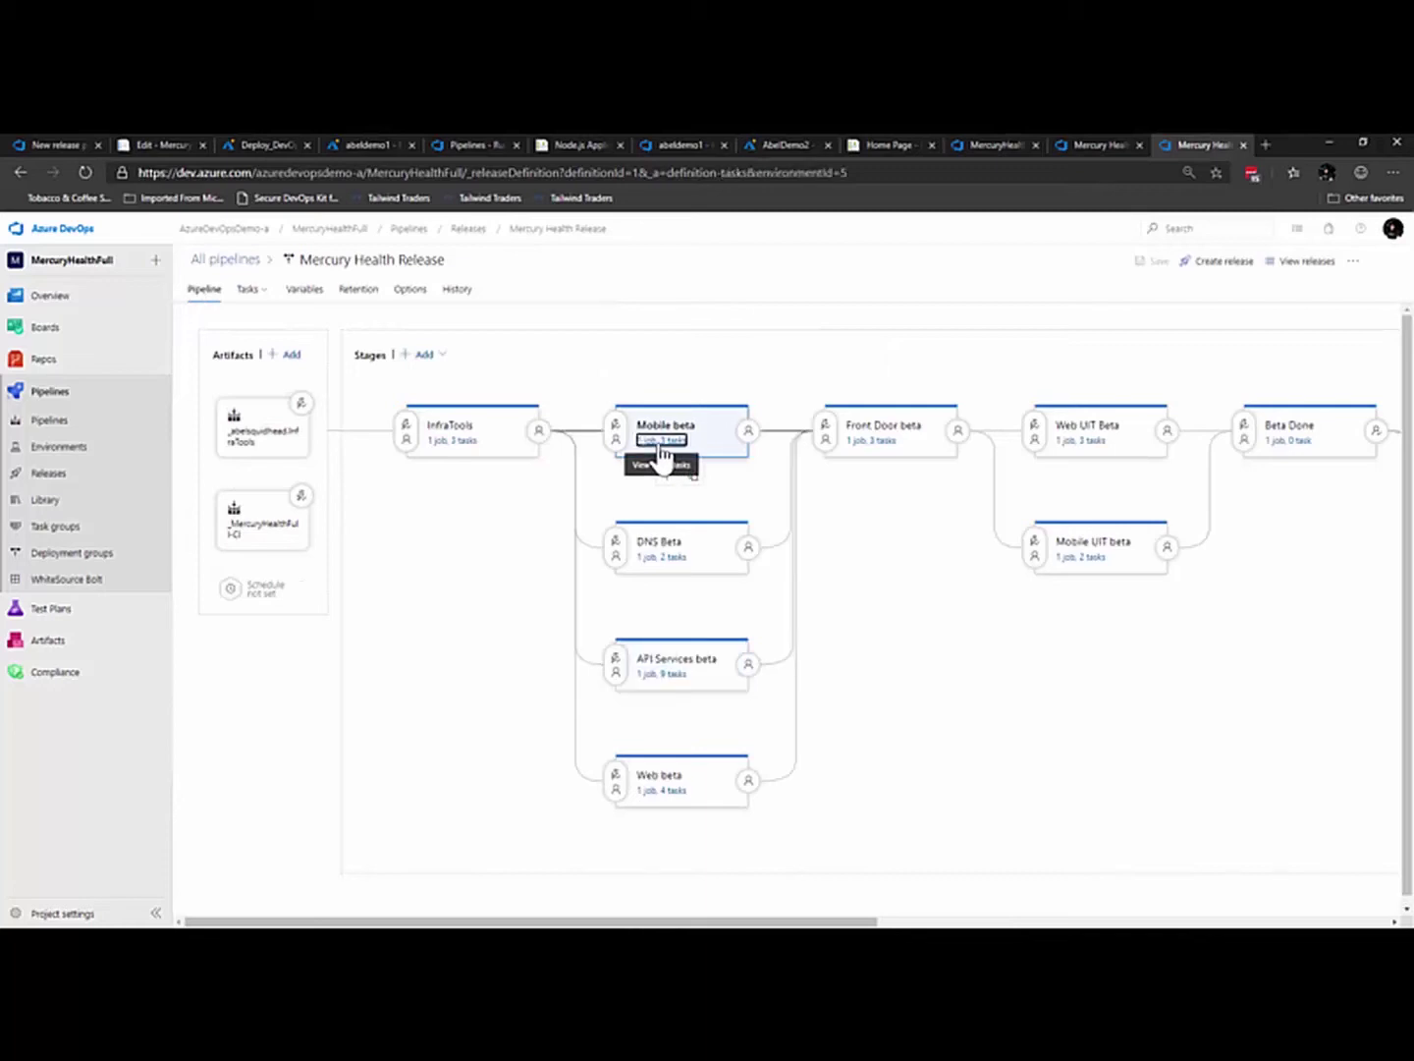
{"action": "left_click", "coordinate": [661, 441]}
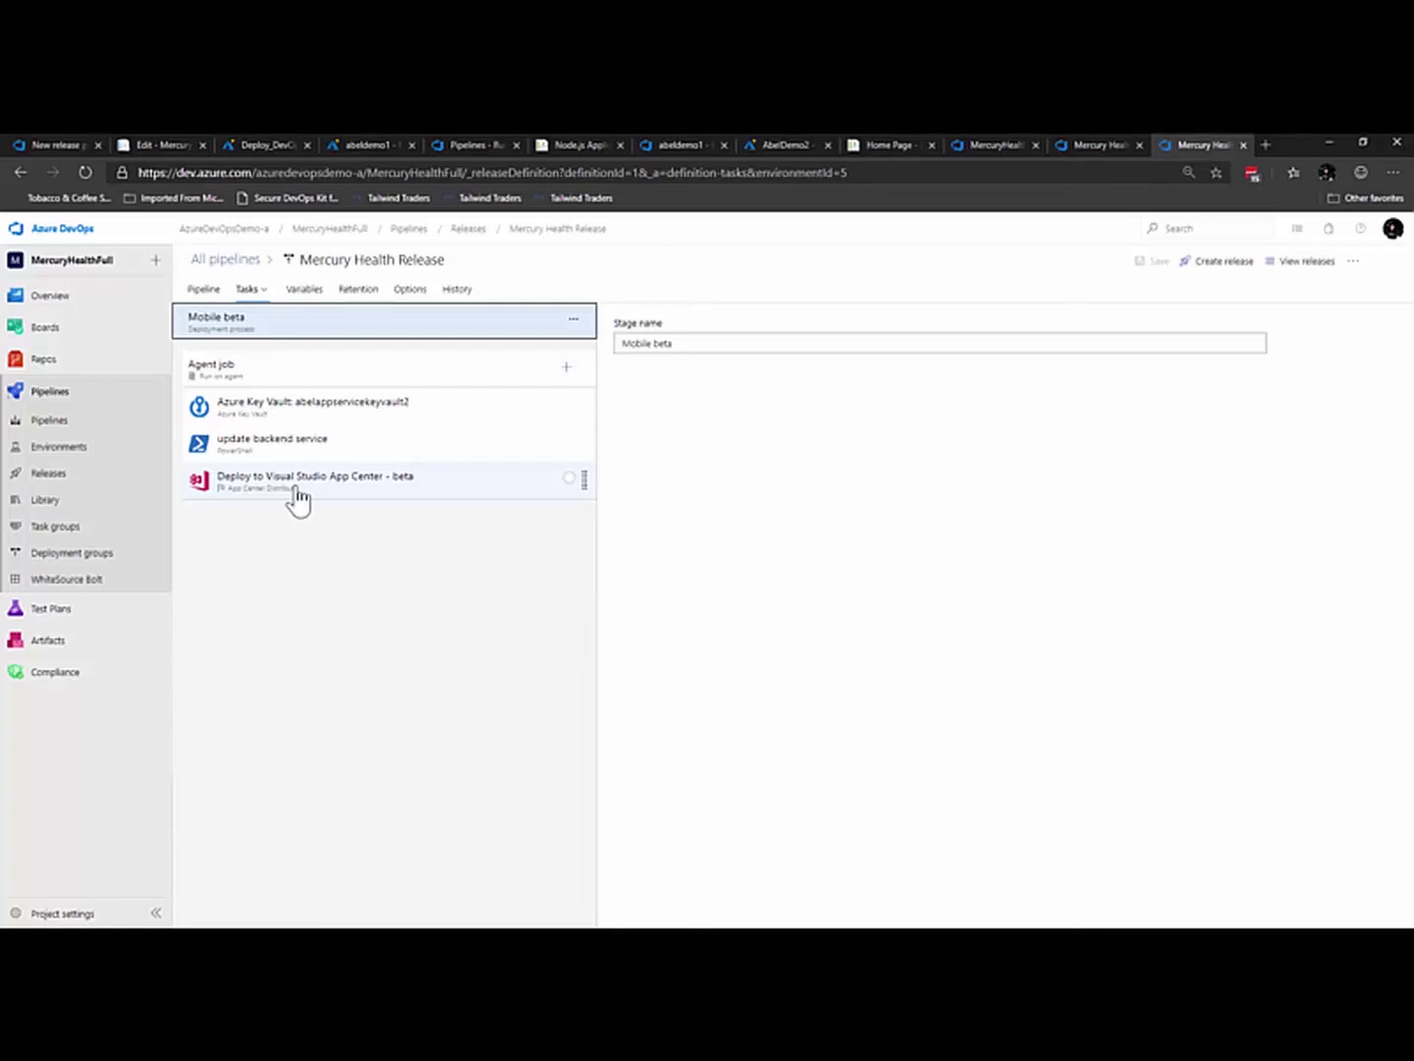
Step: Open the tasks of the DNS Beta stage and inspect the Provision DNS PowerShell task
{"action": "left_click", "coordinate": [187, 295]}
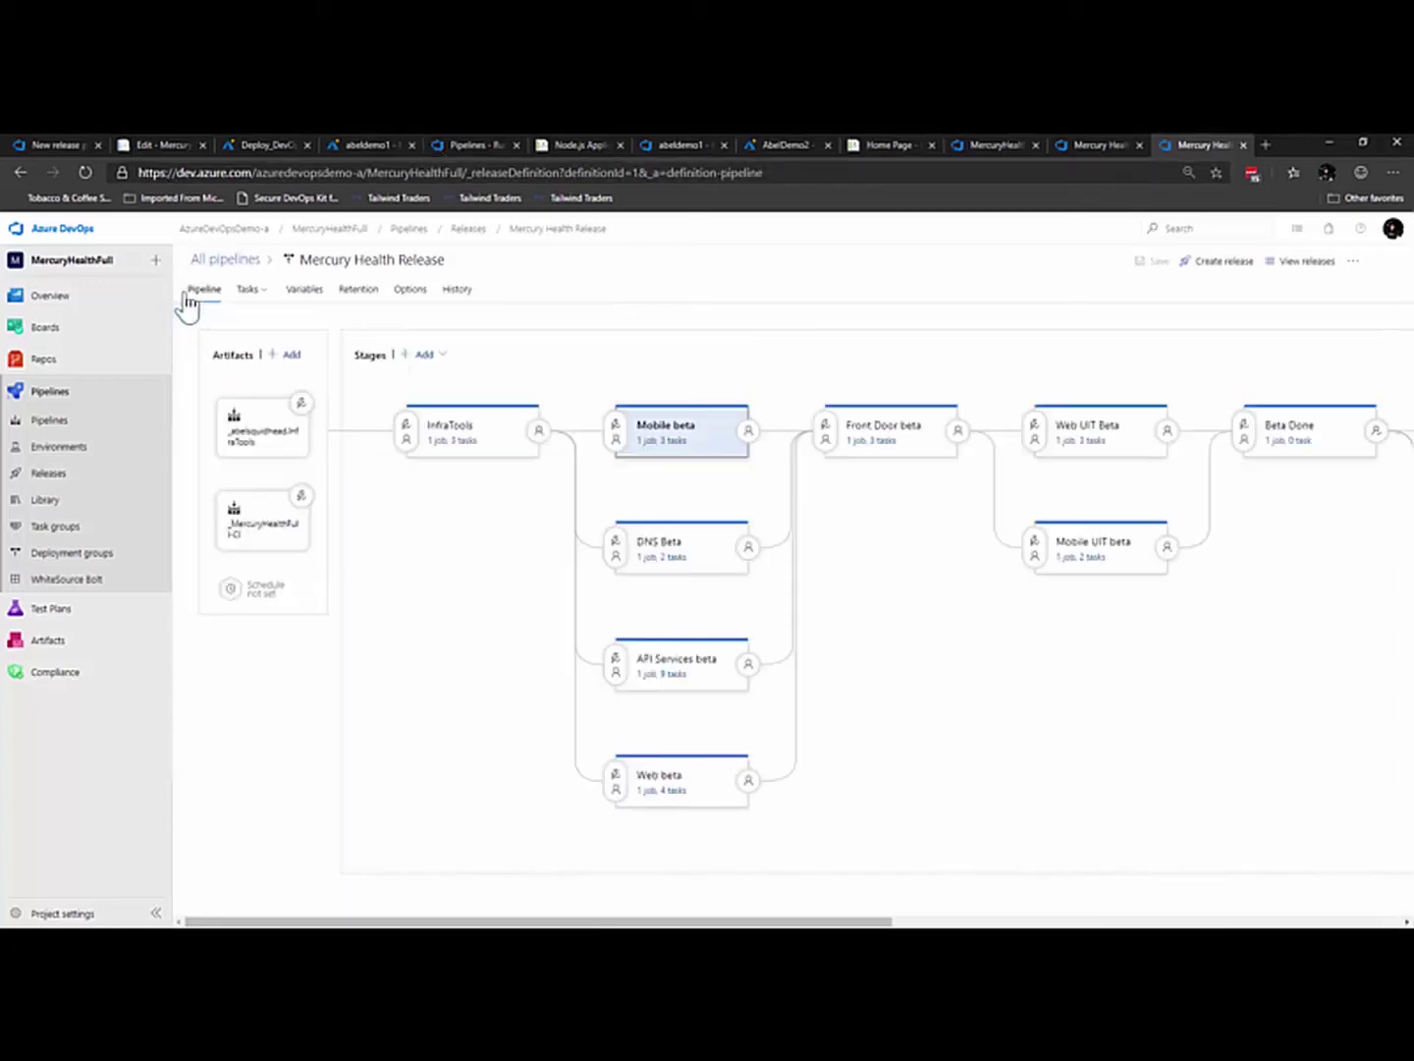
{"action": "left_click", "coordinate": [656, 568]}
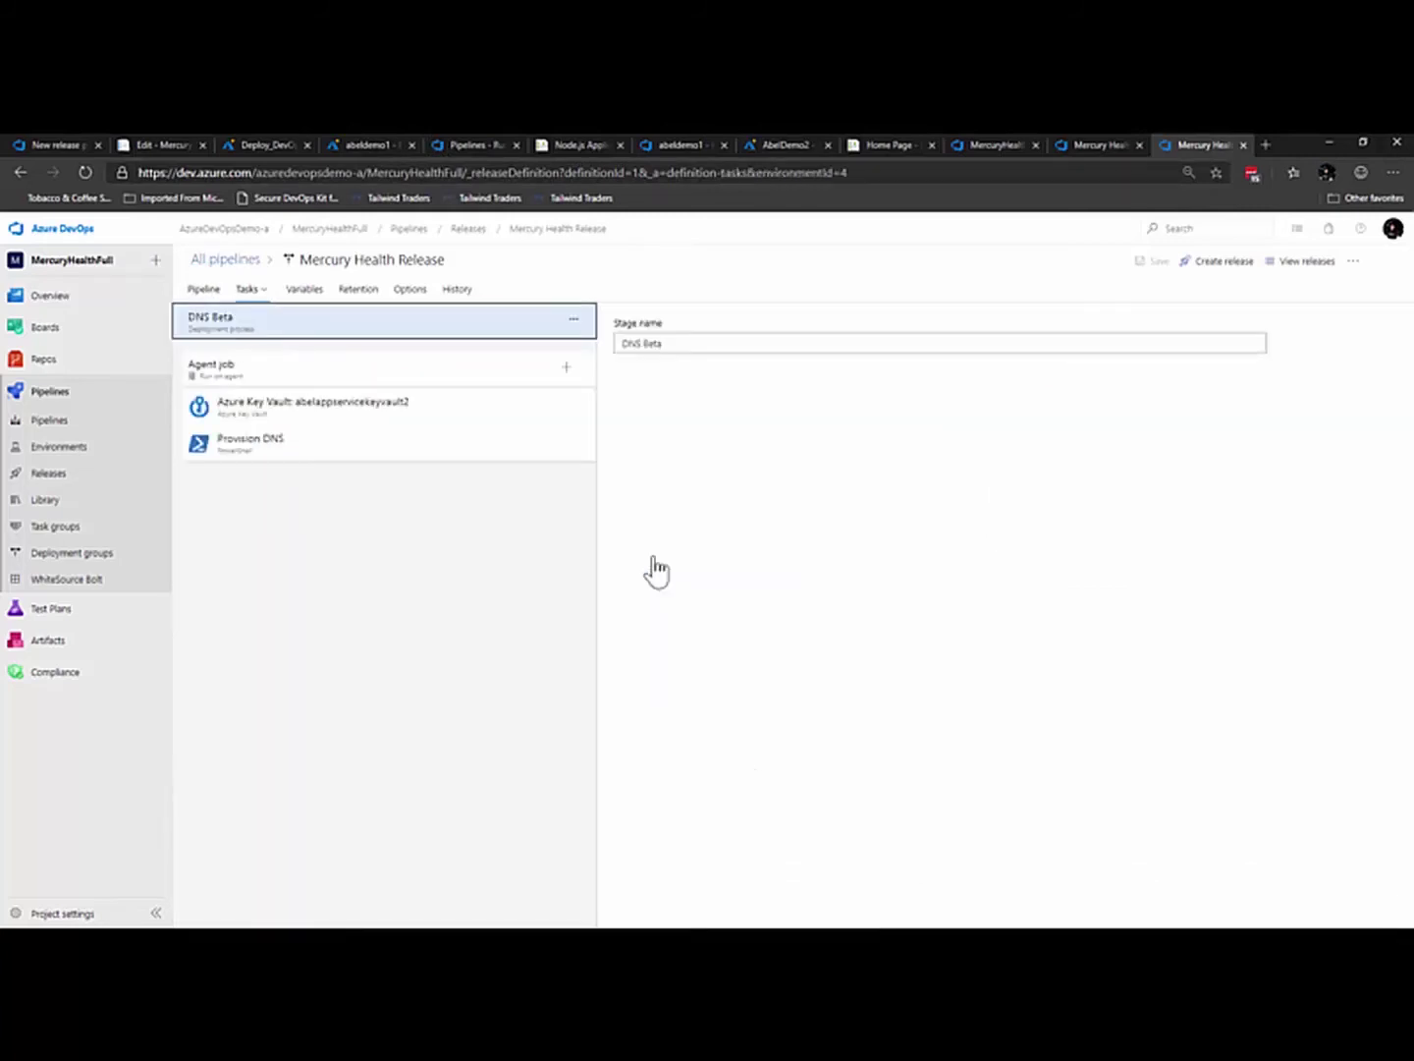
{"action": "left_click", "coordinate": [253, 454]}
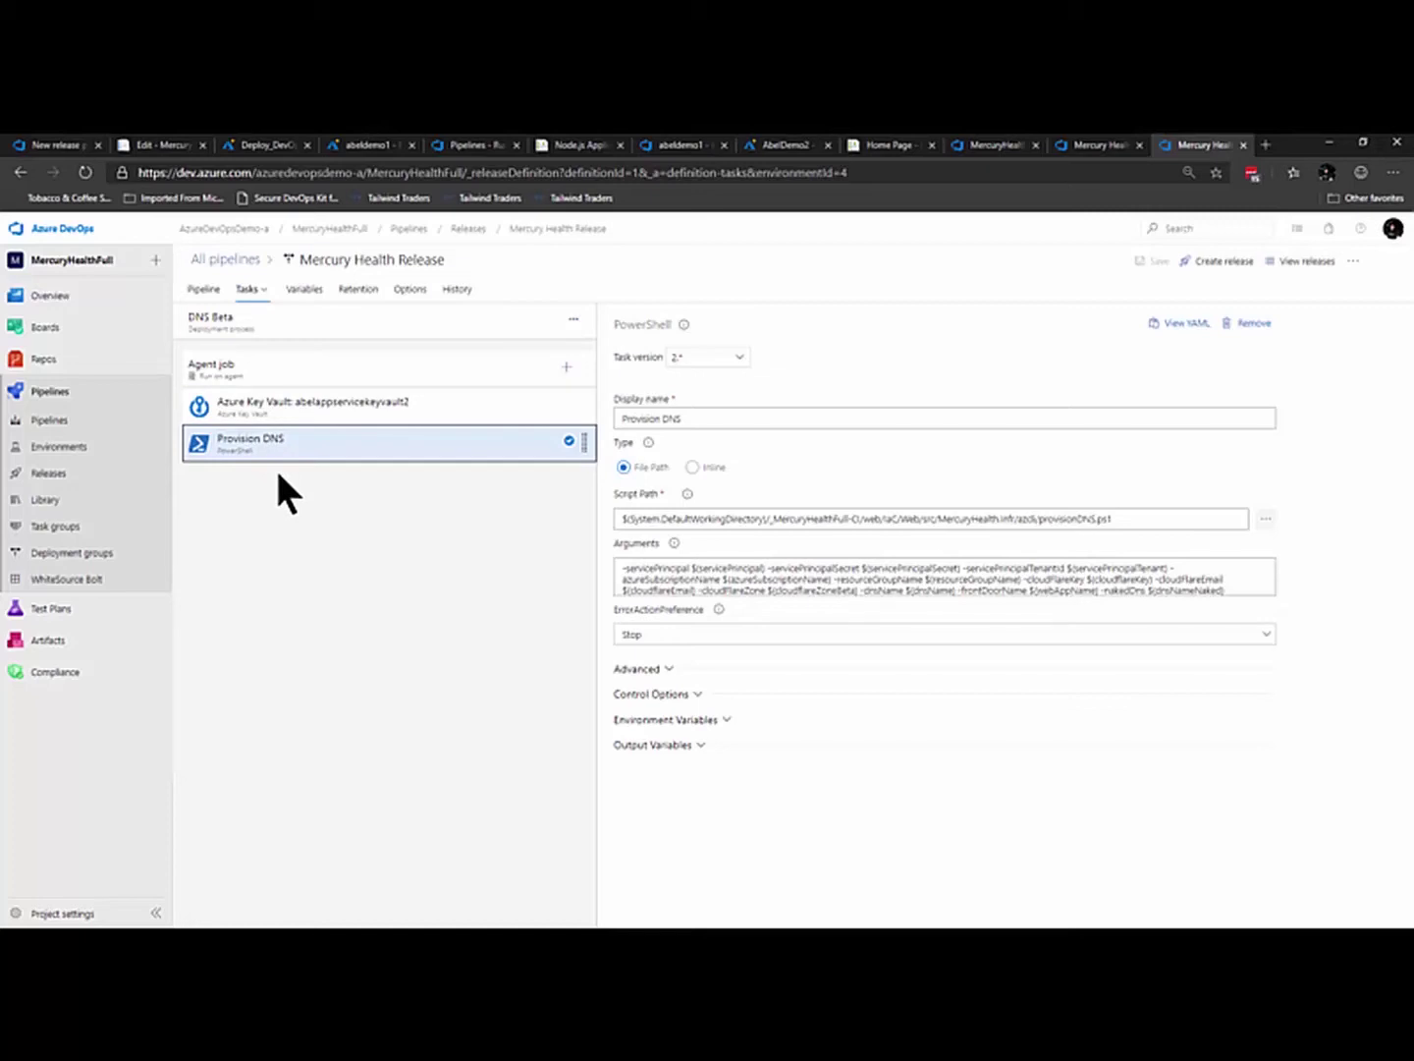
Step: Return to the stage diagram and review the deployment gates in DNS Beta's post-deployment conditions
{"action": "left_click", "coordinate": [20, 172]}
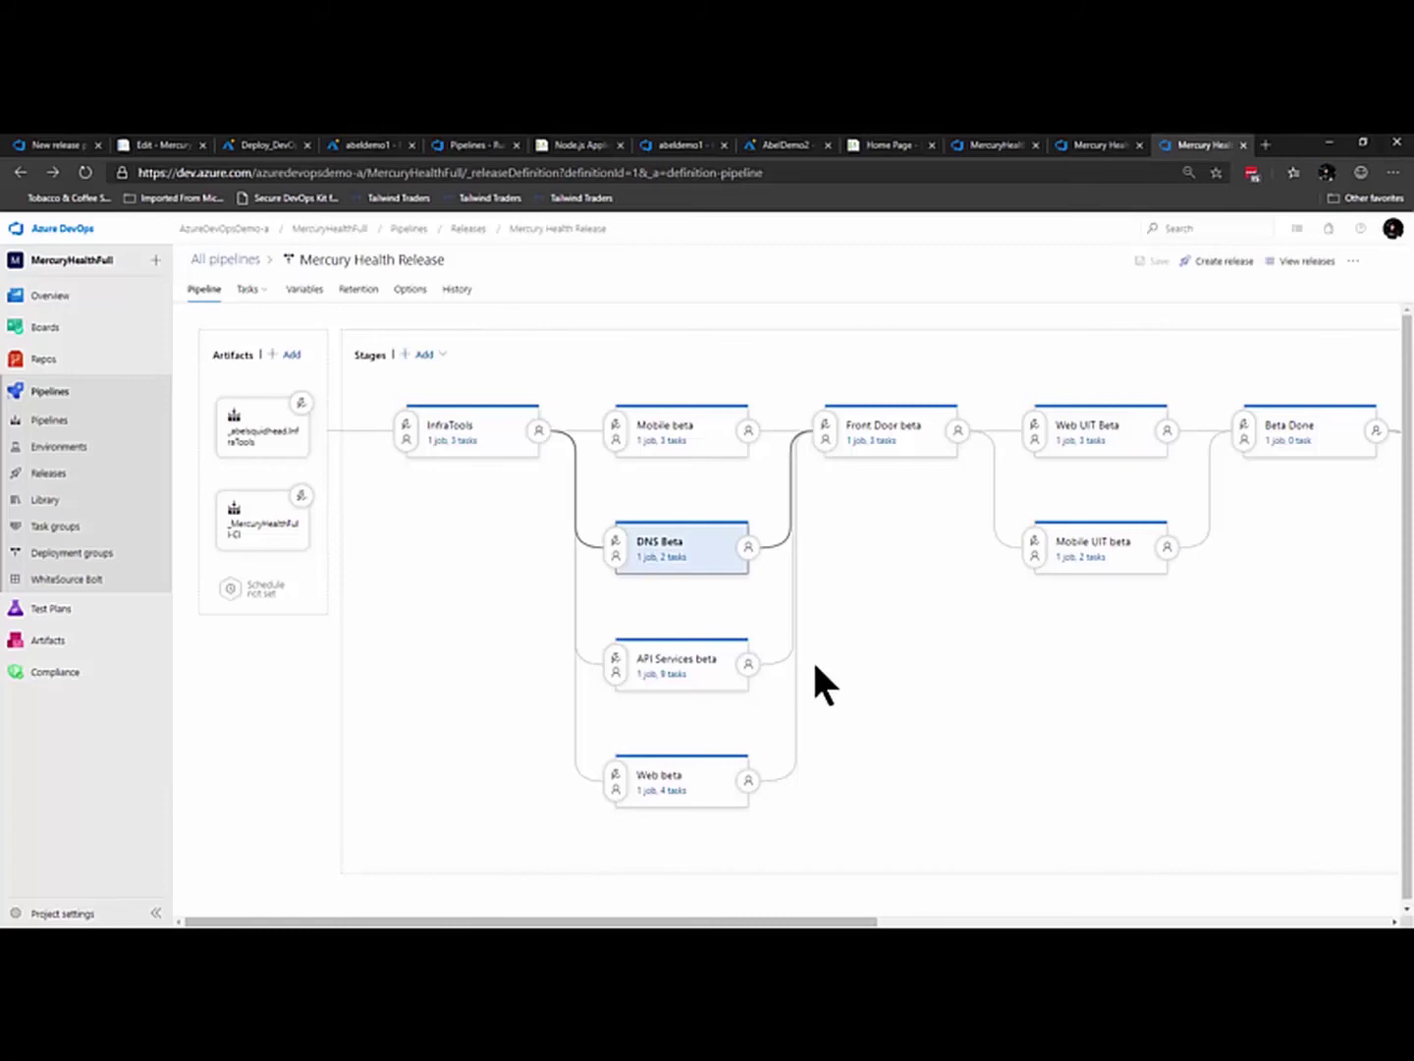
{"action": "left_click", "coordinate": [749, 548]}
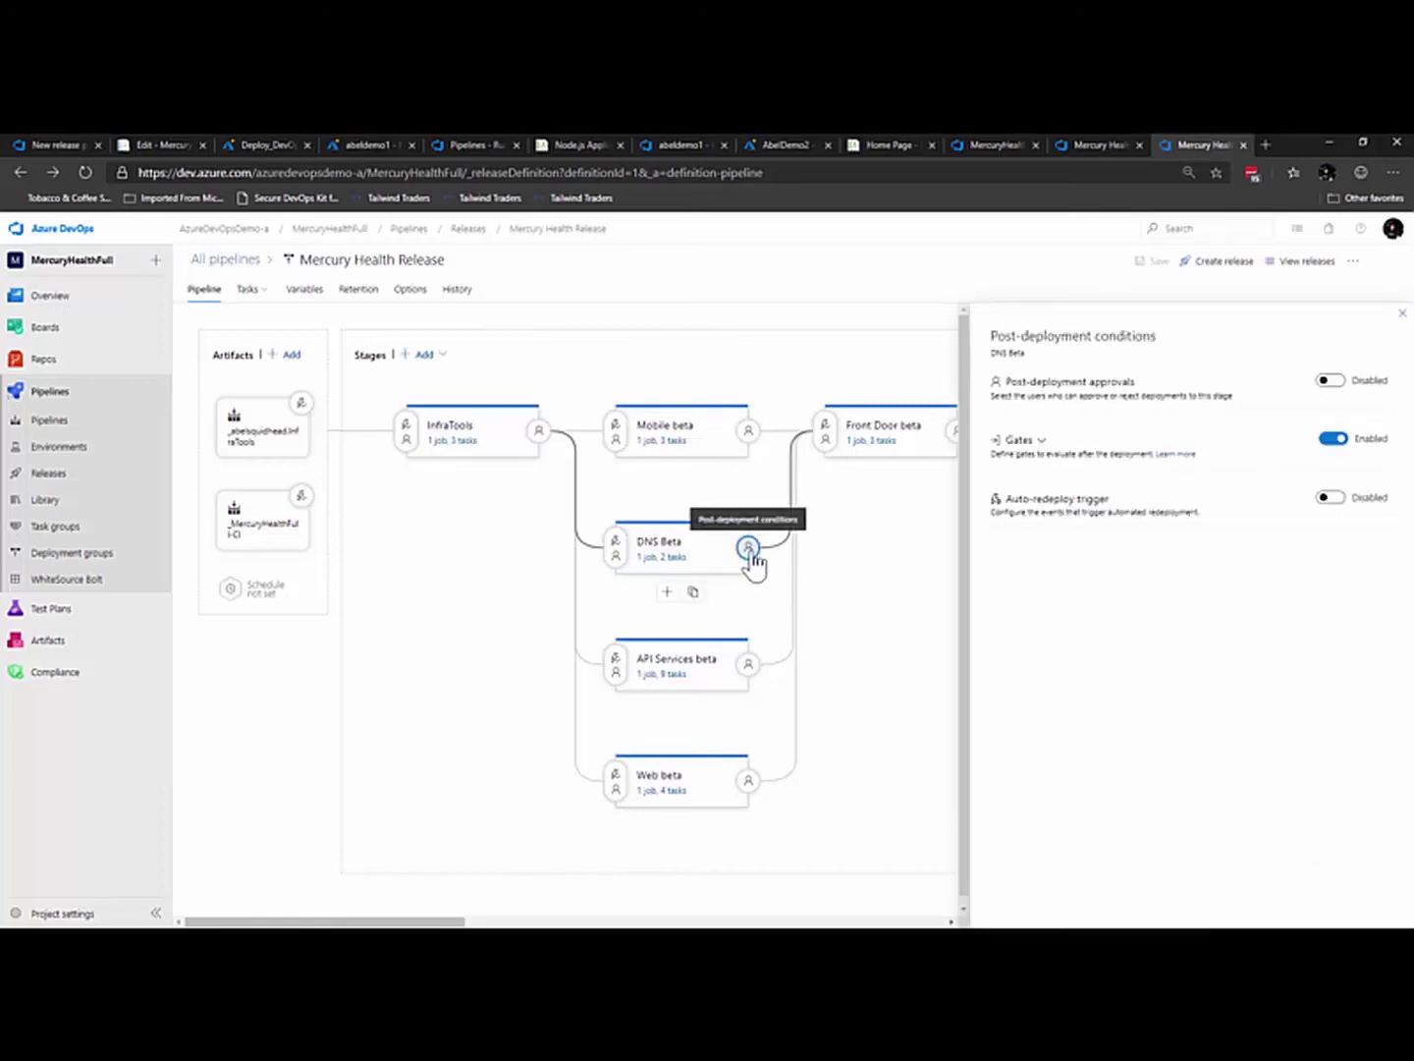
{"action": "left_click", "coordinate": [1017, 442]}
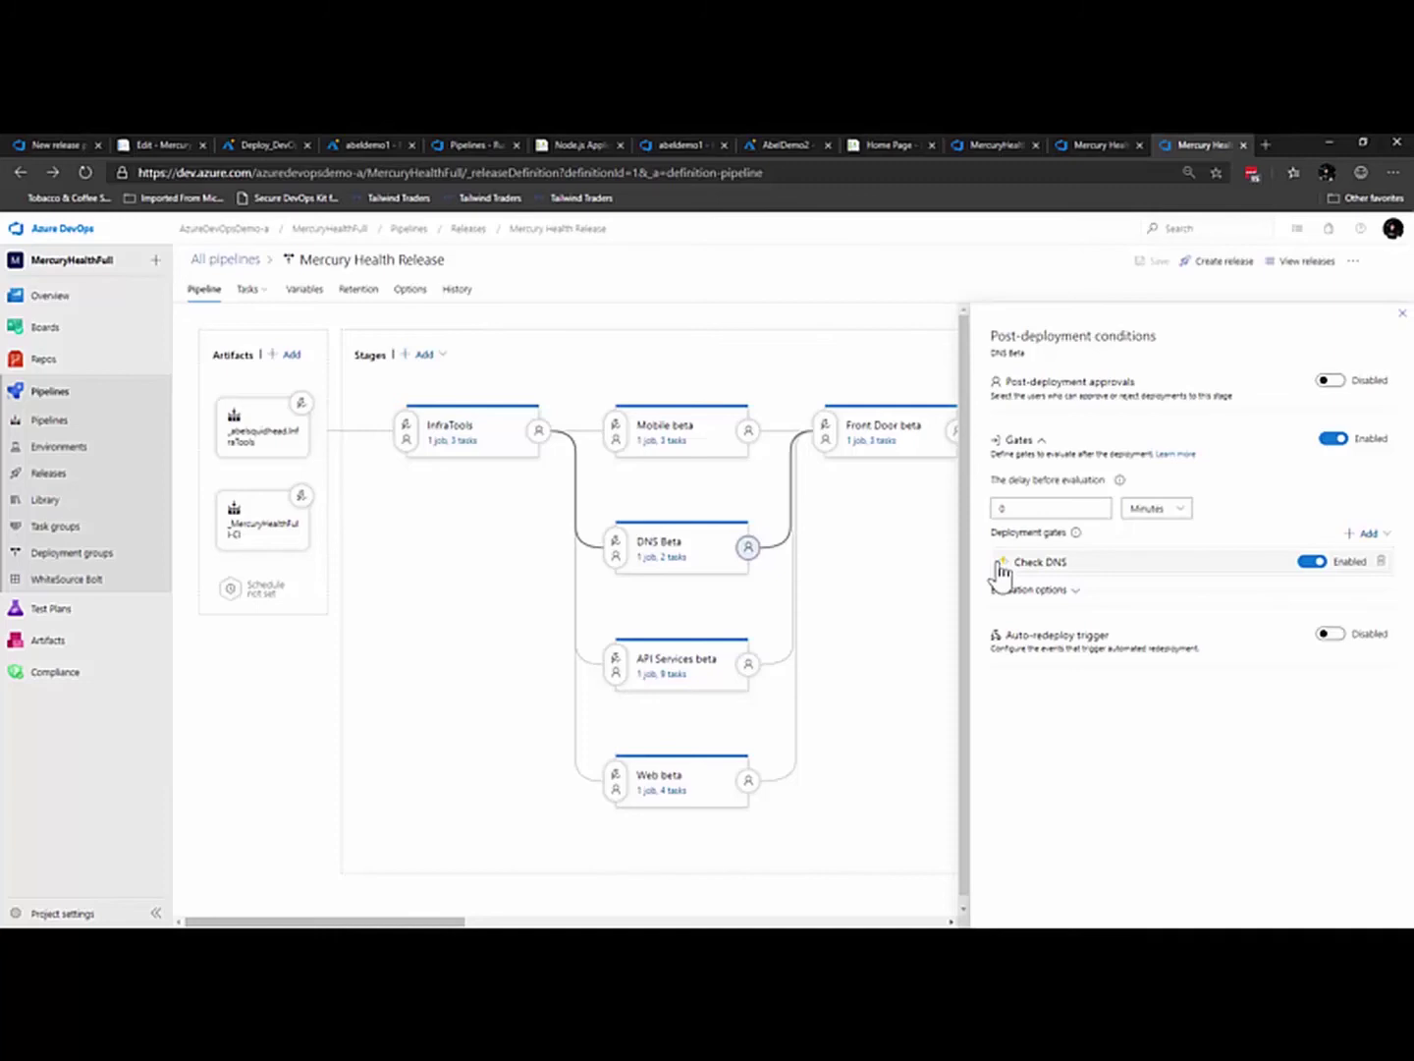
{"action": "left_click", "coordinate": [1401, 314]}
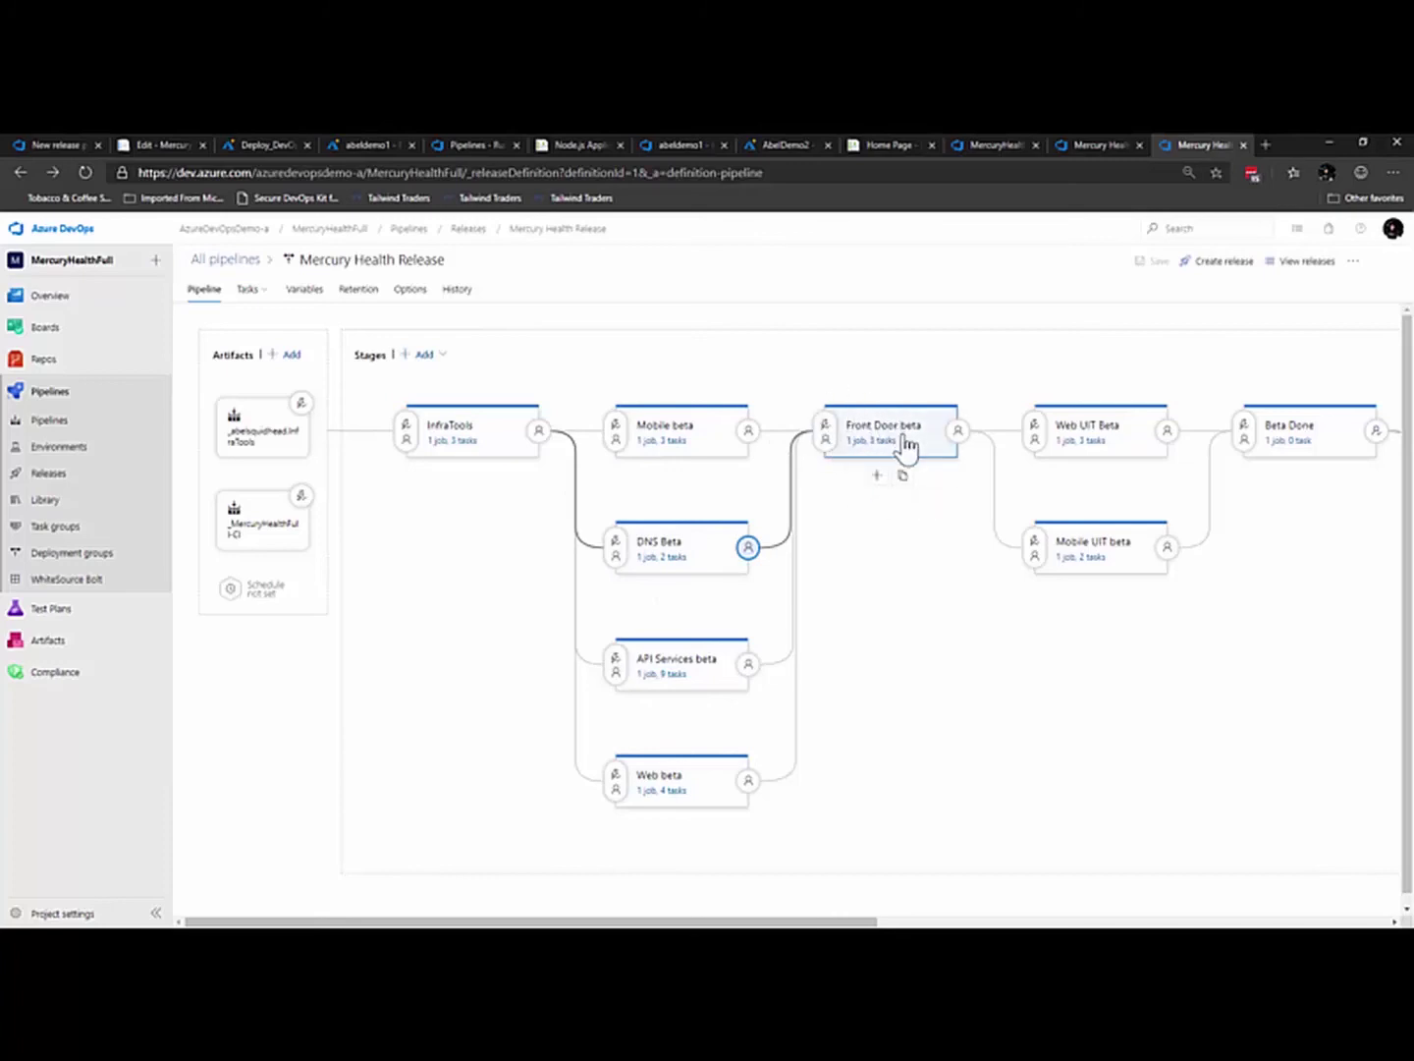
Step: Open the tasks of the Front Door beta stage and inspect the Provision Frontdoor and Add Https tasks
{"action": "left_click", "coordinate": [860, 442]}
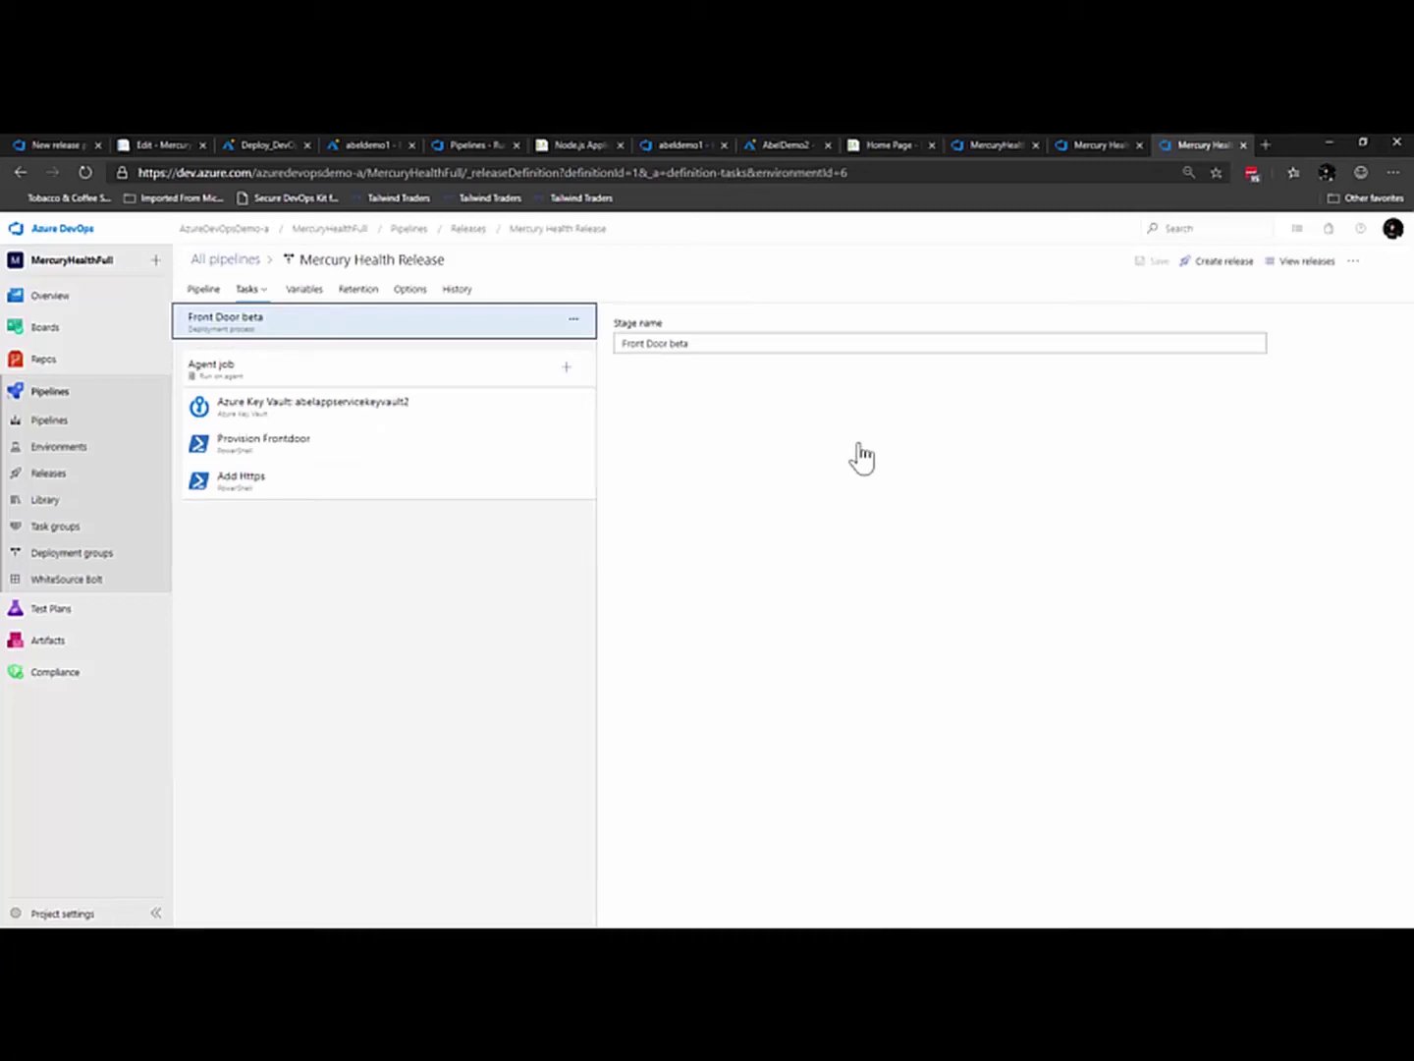
{"action": "left_click", "coordinate": [243, 456]}
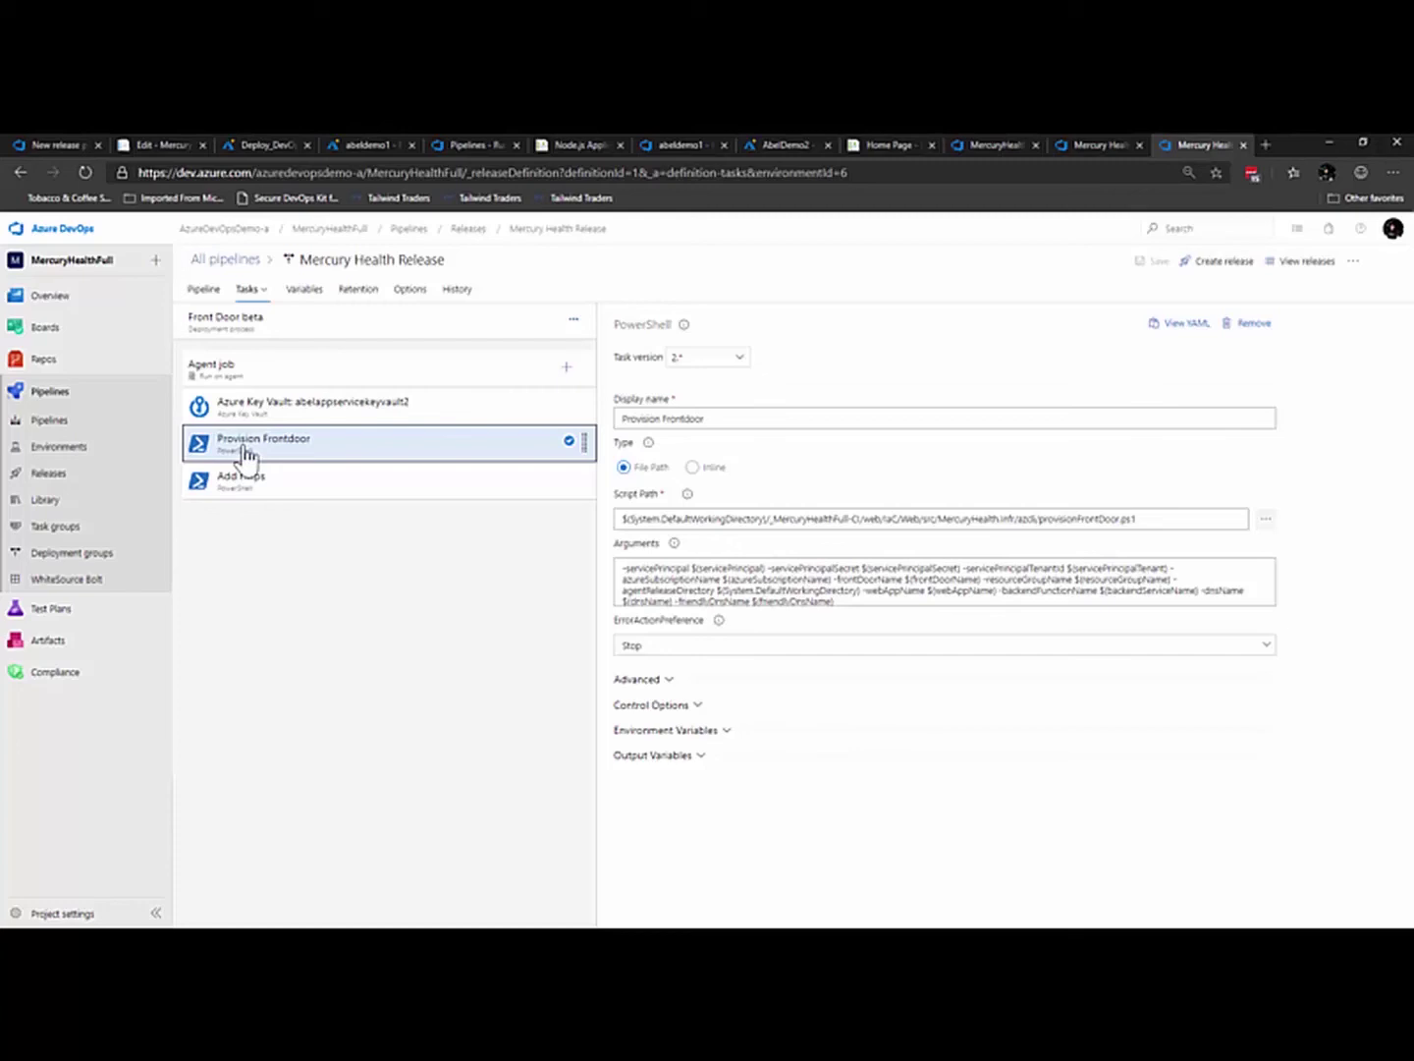
{"action": "left_click", "coordinate": [258, 490]}
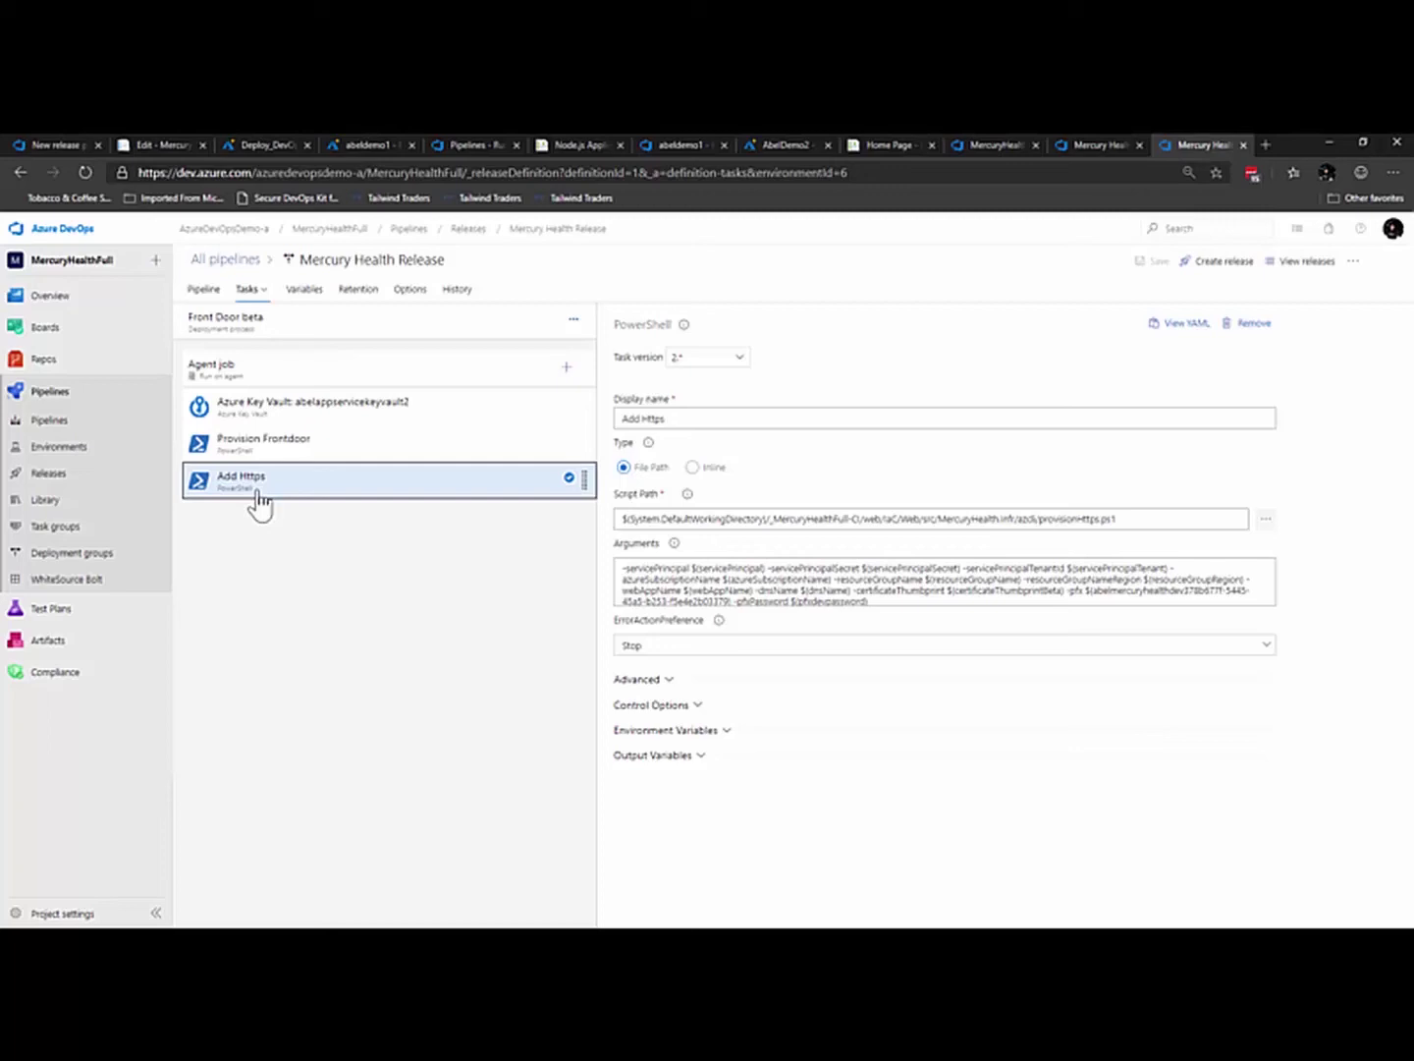
Step: Return to the stage diagram and look over the UI test stages and all production stages through Prod Done
{"action": "left_click", "coordinate": [201, 296]}
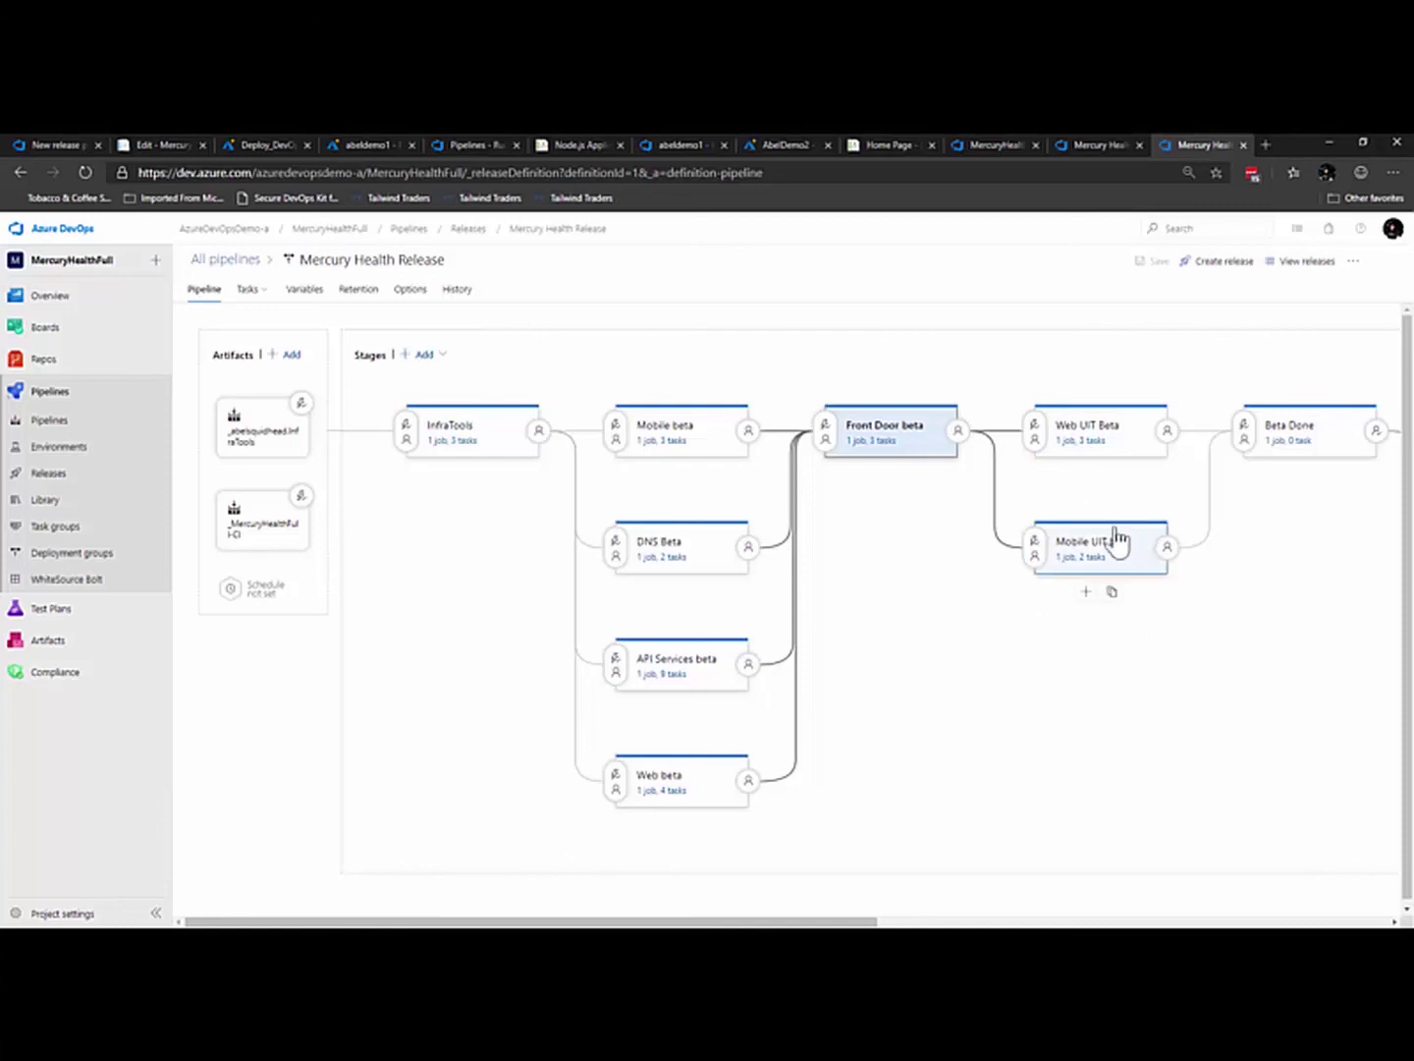
{"action": "left_click_drag", "start_coordinate": [615, 922], "coordinate": [884, 922]}
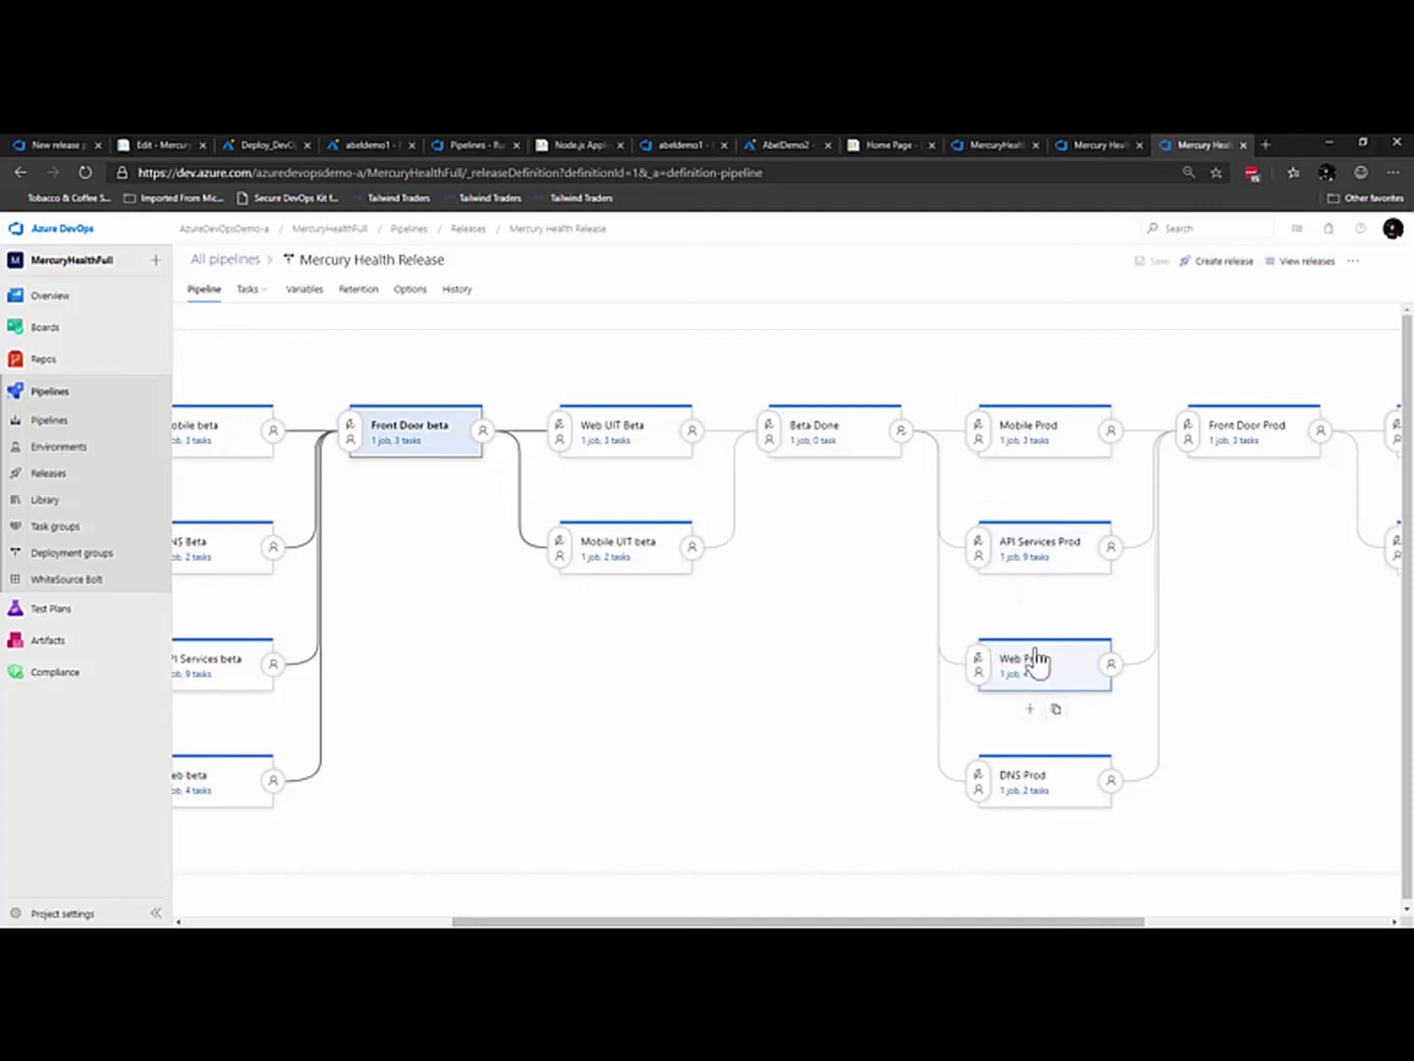
{"action": "left_click_drag", "start_coordinate": [590, 922], "coordinate": [834, 921]}
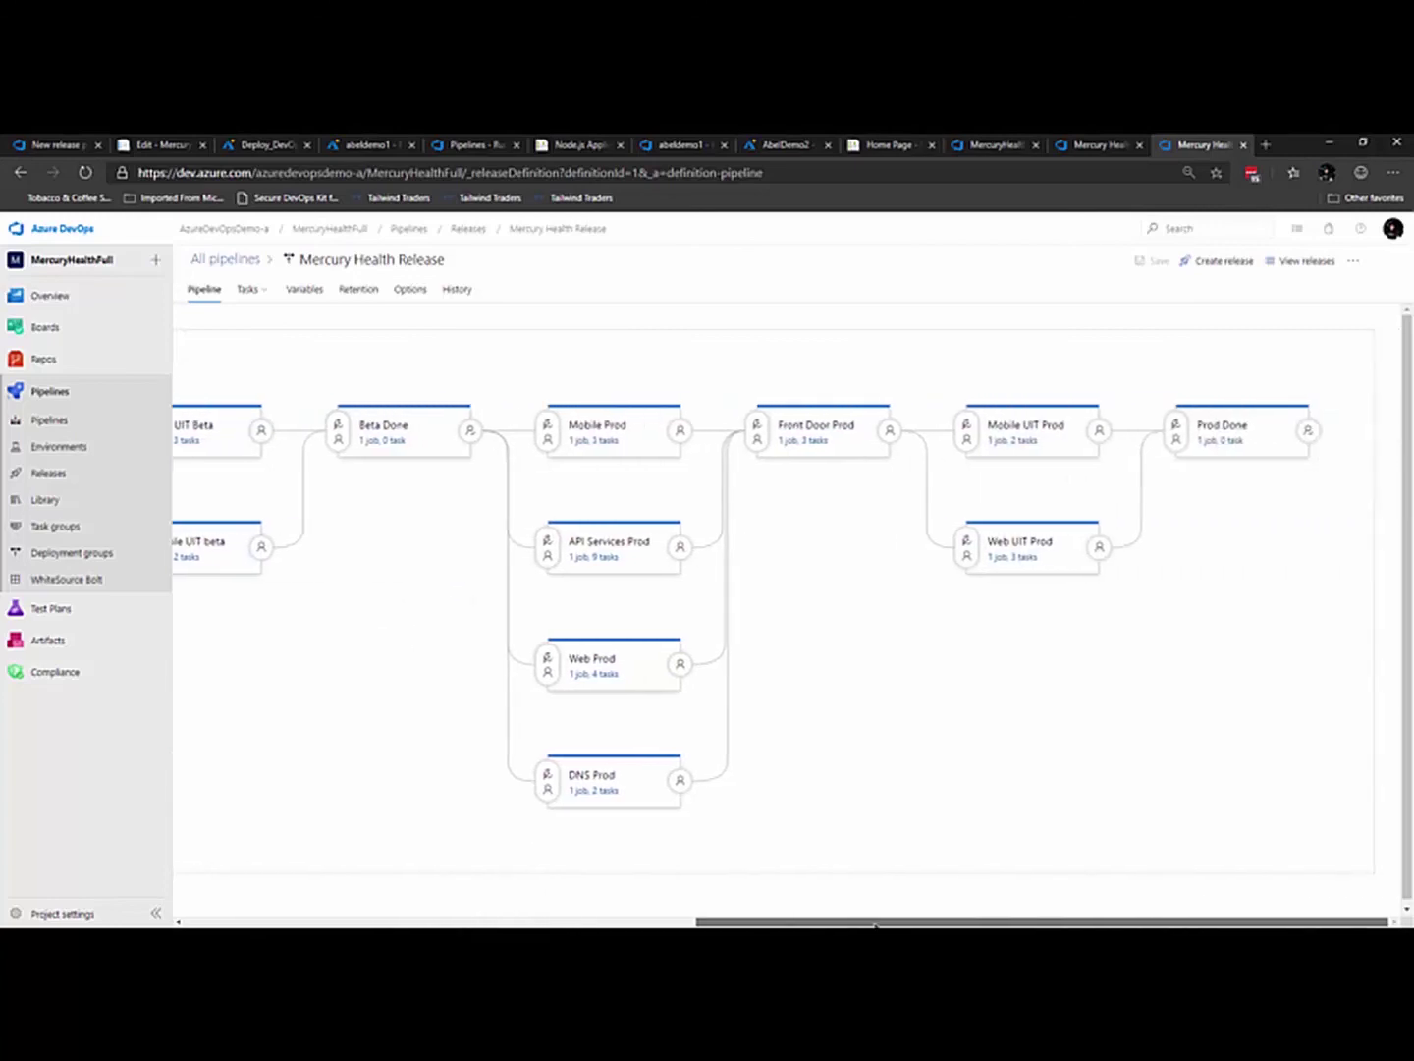